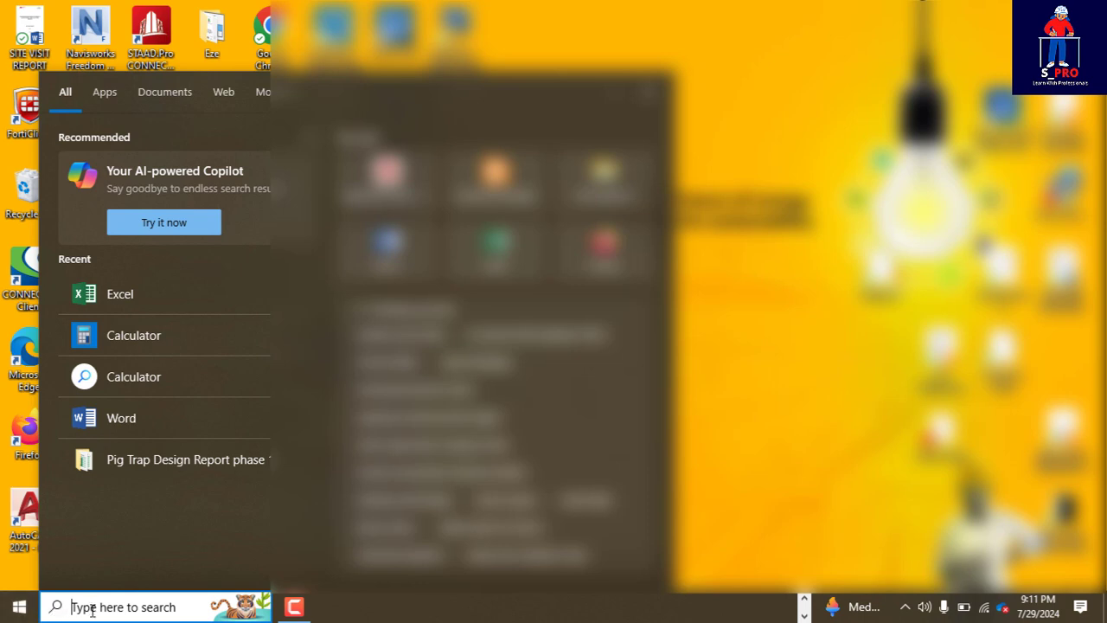
Step: Find Excel through the Windows search and launch it
{"action": "type", "text": "excel"}
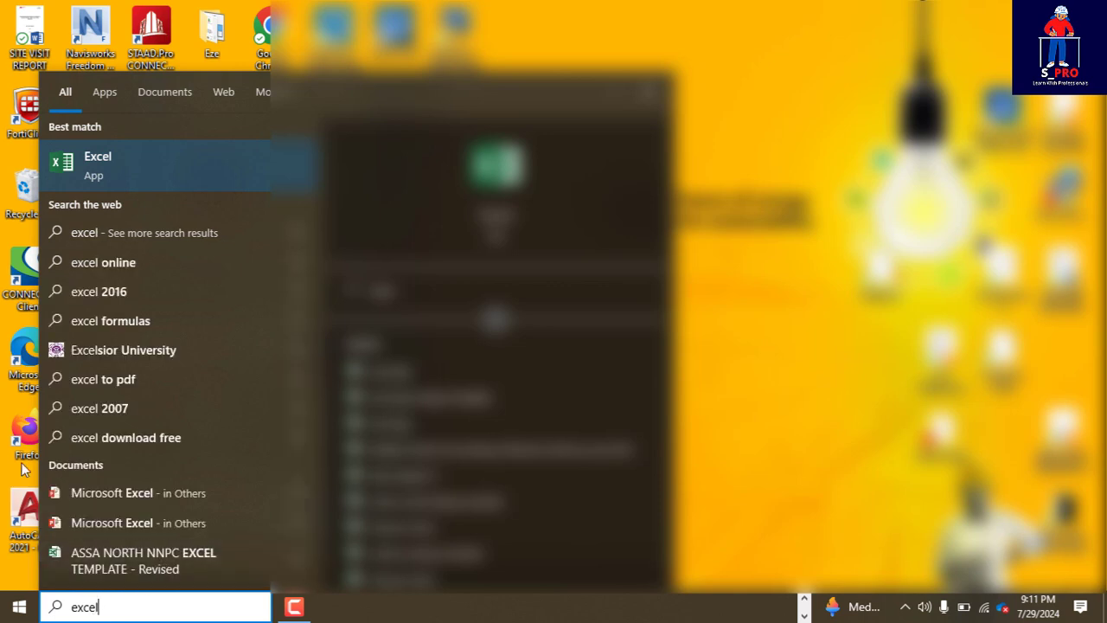
{"action": "left_click", "coordinate": [93, 165]}
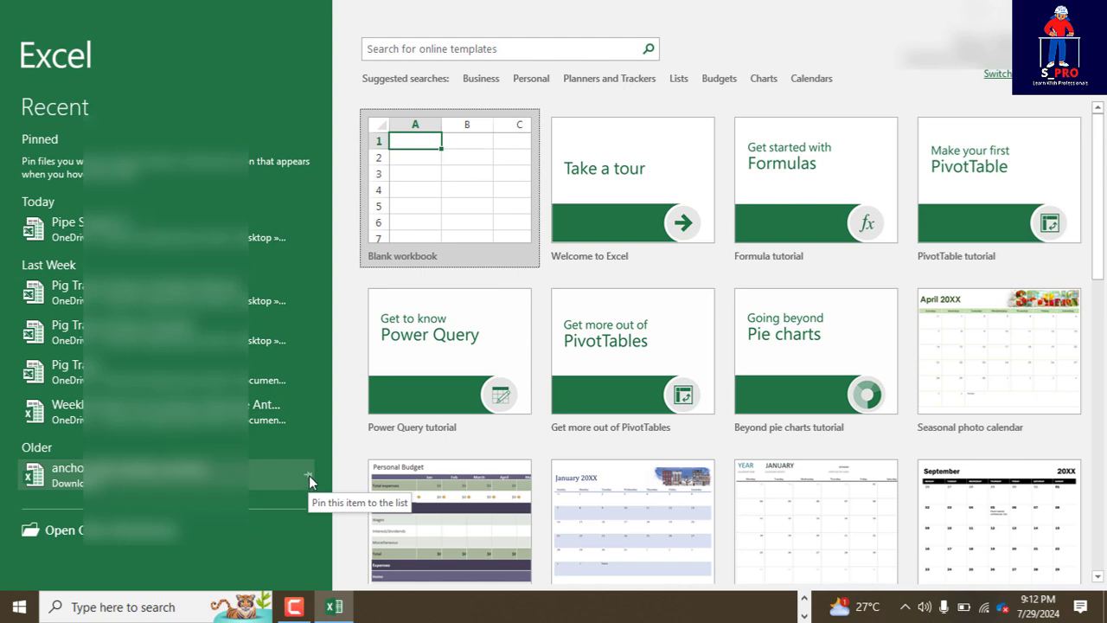
Step: Pin the recent workbook anchor_bolt_design_example.xlsx to the recent files list and unpin it again
{"action": "left_click", "coordinate": [309, 478]}
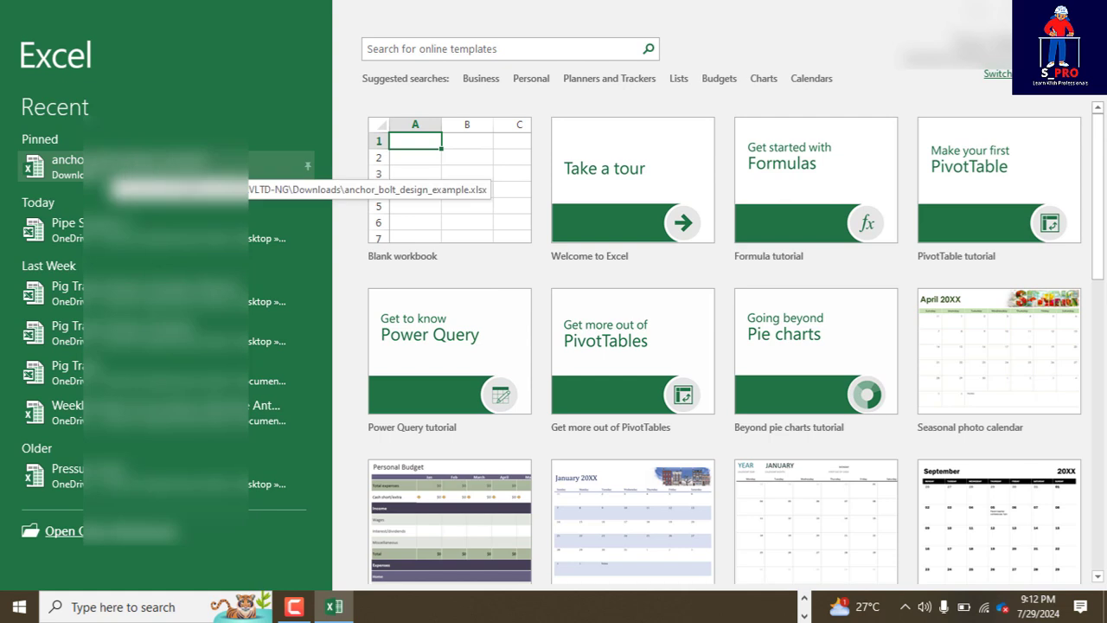
{"action": "left_click", "coordinate": [309, 172]}
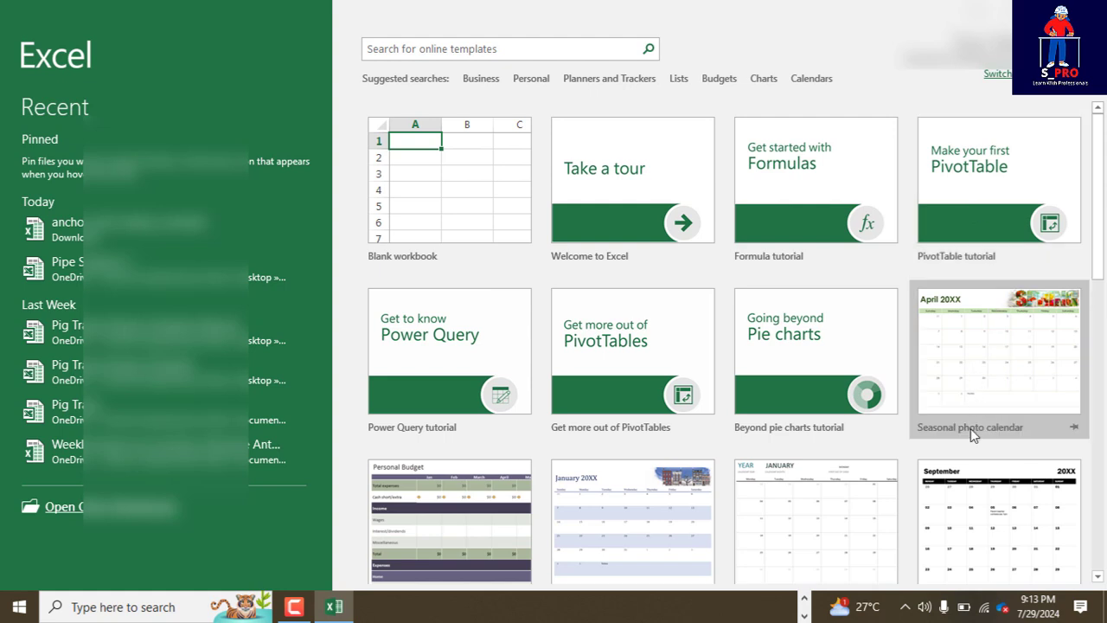
Step: Look through the workbook templates offered on the start screen
{"action": "scroll", "coordinate": [752, 449], "scroll_direction": "down", "scroll_amount": 3}
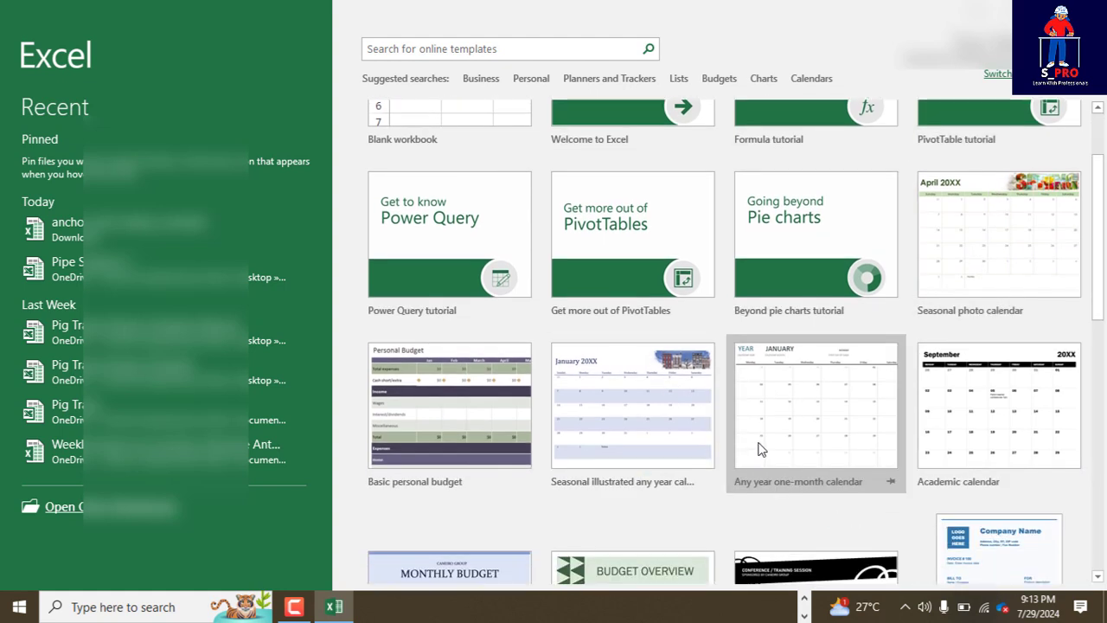
{"action": "scroll", "coordinate": [757, 449], "scroll_direction": "down", "scroll_amount": 5}
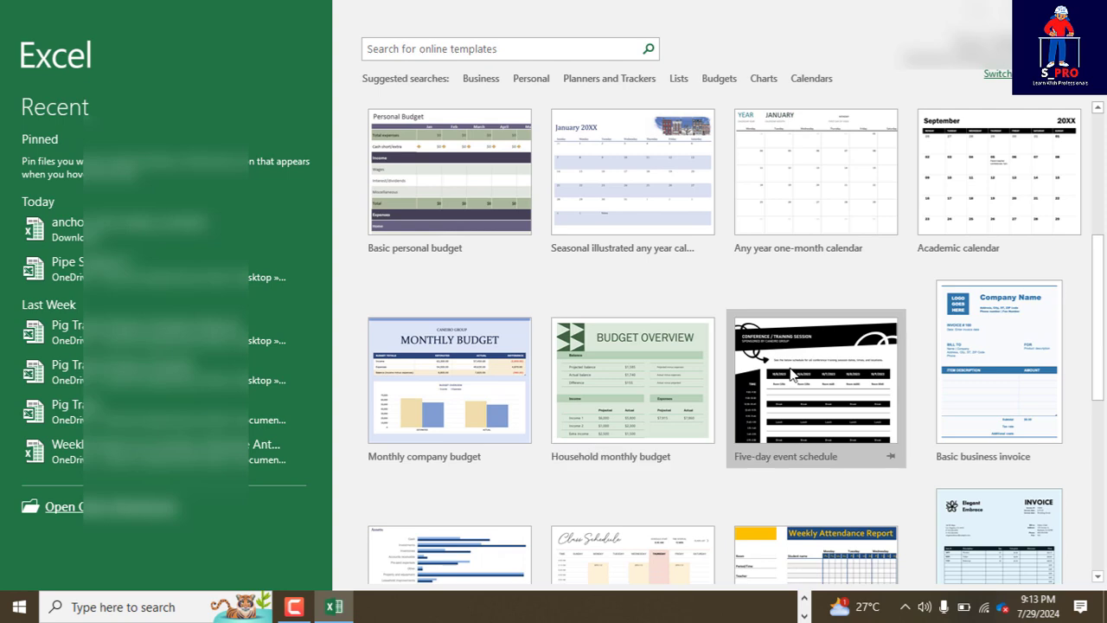
{"action": "scroll", "coordinate": [717, 346], "scroll_direction": "up", "scroll_amount": 8}
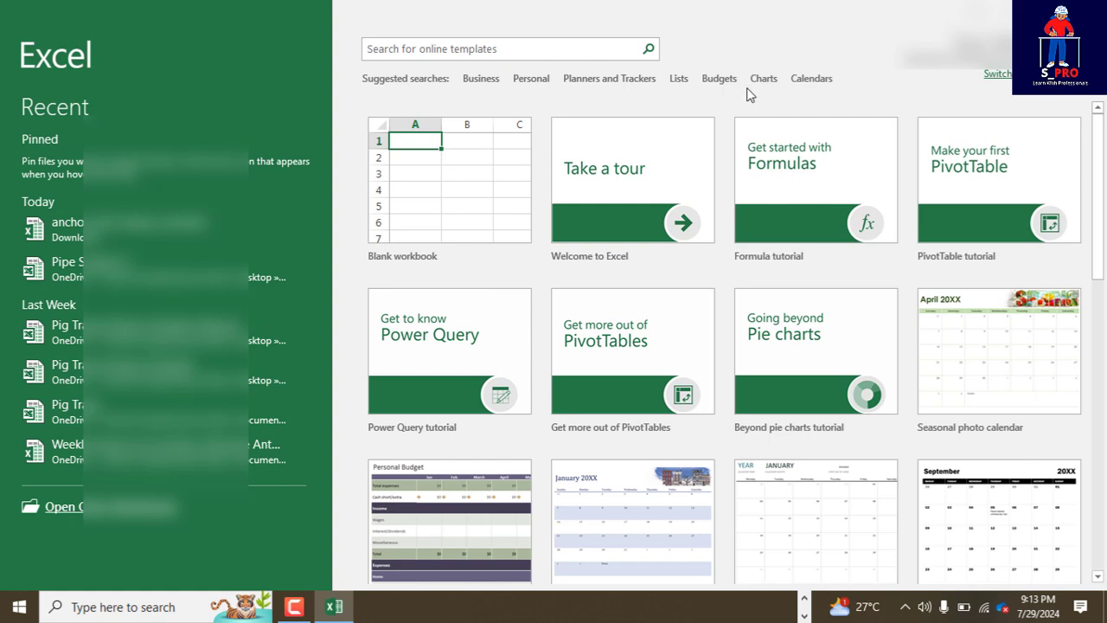
Step: Browse the Business templates, filtering them by the Business and Projects categories and clearing each filter
{"action": "left_click", "coordinate": [478, 80]}
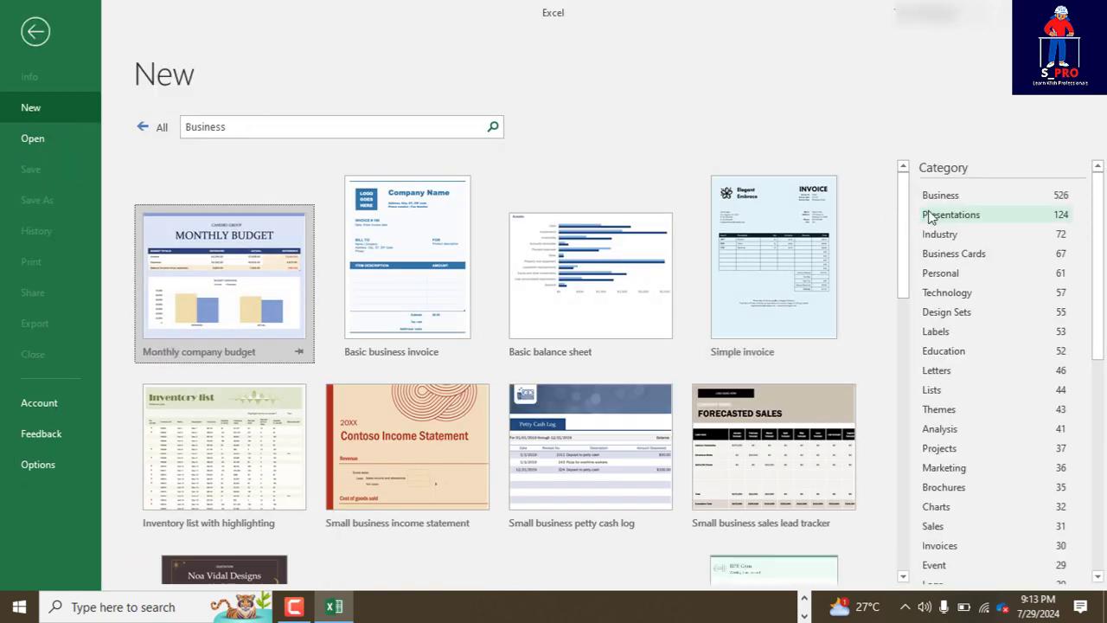
{"action": "left_click", "coordinate": [944, 197]}
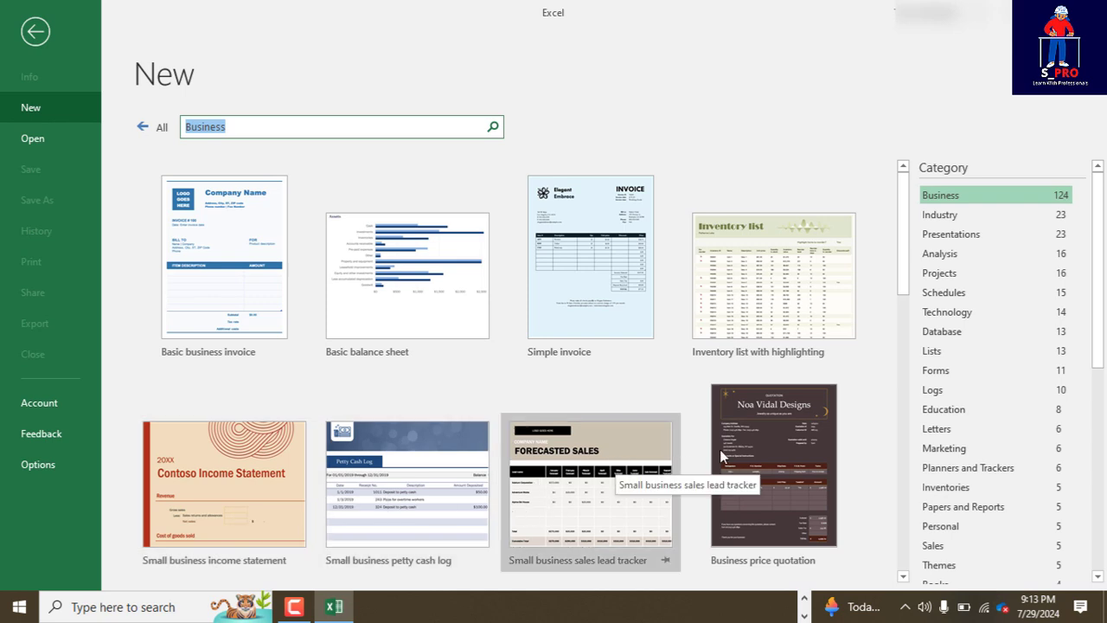
{"action": "left_click", "coordinate": [951, 196]}
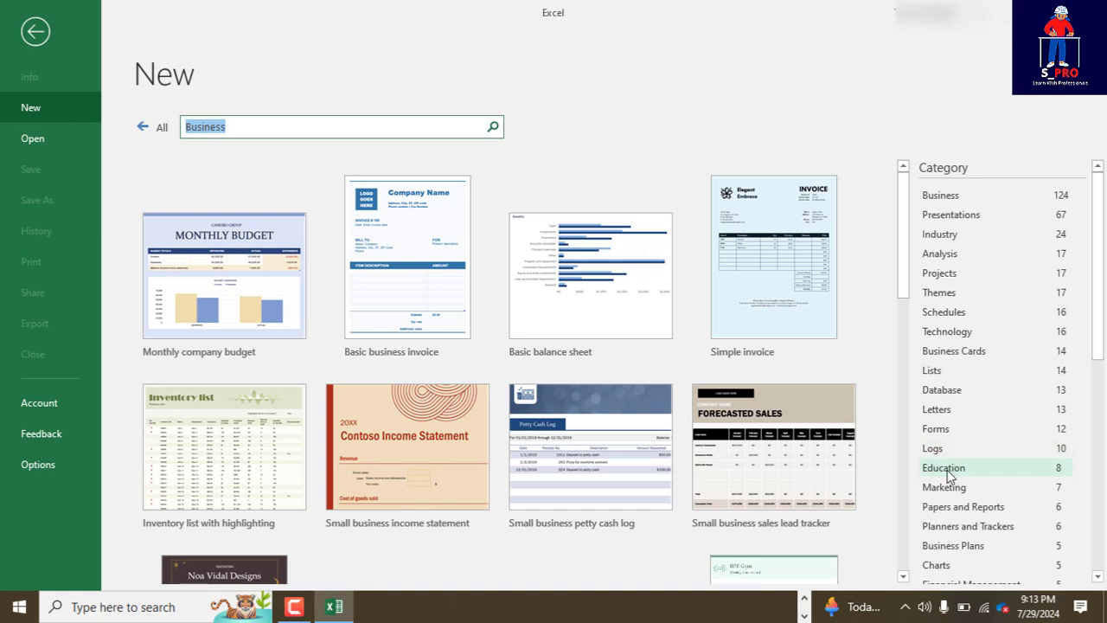
{"action": "left_click", "coordinate": [943, 277]}
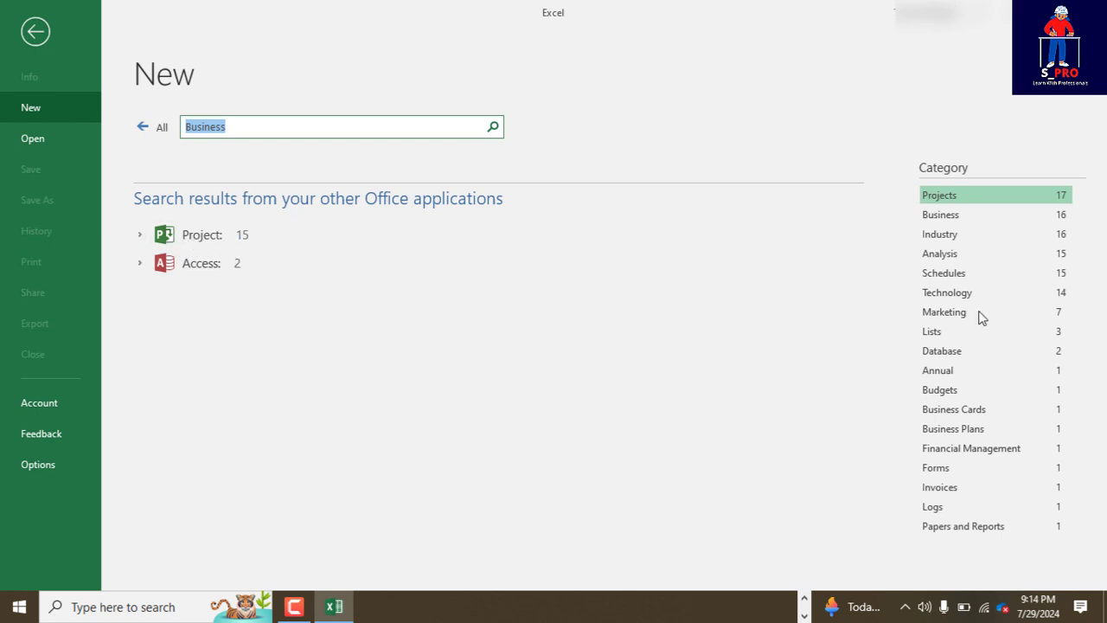
{"action": "left_click", "coordinate": [949, 198]}
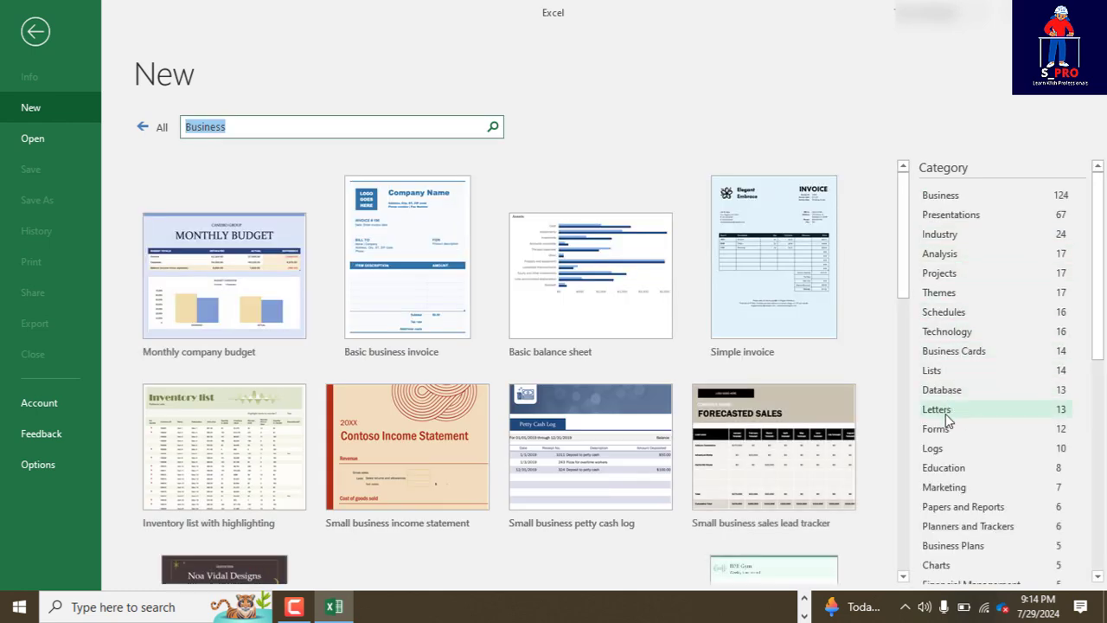
Step: Filter the Business templates by Charts and by Schedules, clear each filter, and return to the start screen
{"action": "scroll", "coordinate": [954, 431], "scroll_direction": "down", "scroll_amount": 3}
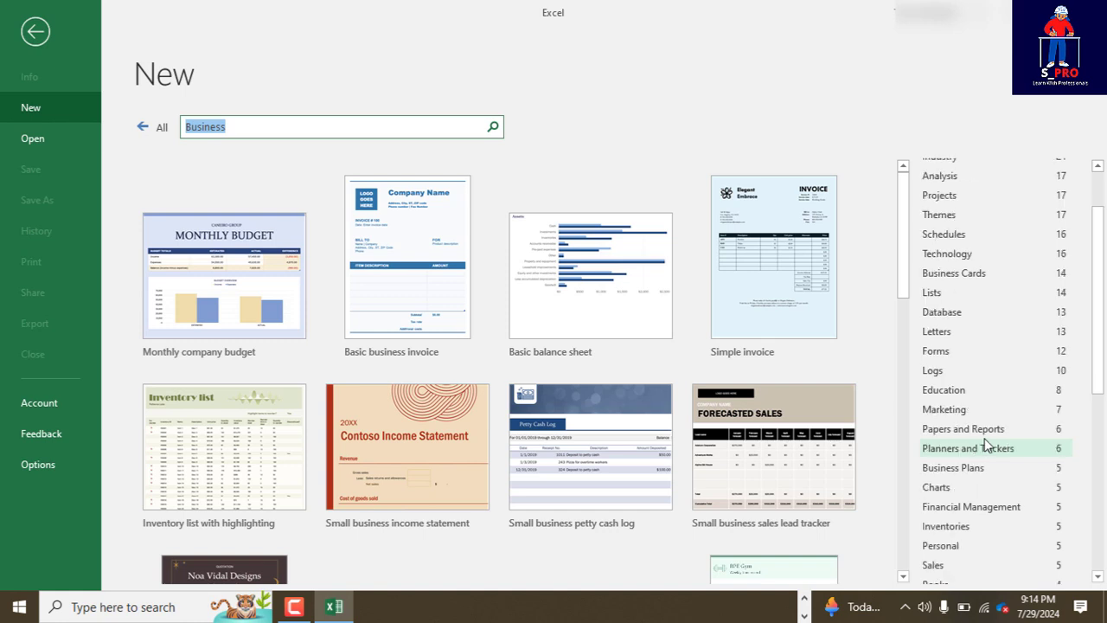
{"action": "left_click", "coordinate": [947, 447]}
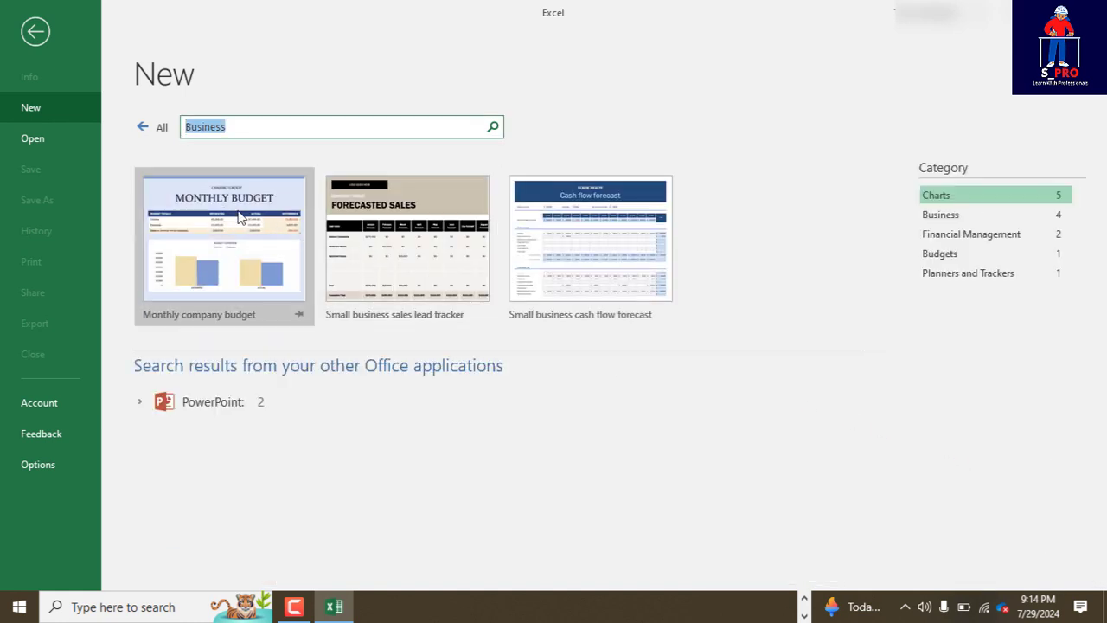
{"action": "left_click", "coordinate": [946, 199]}
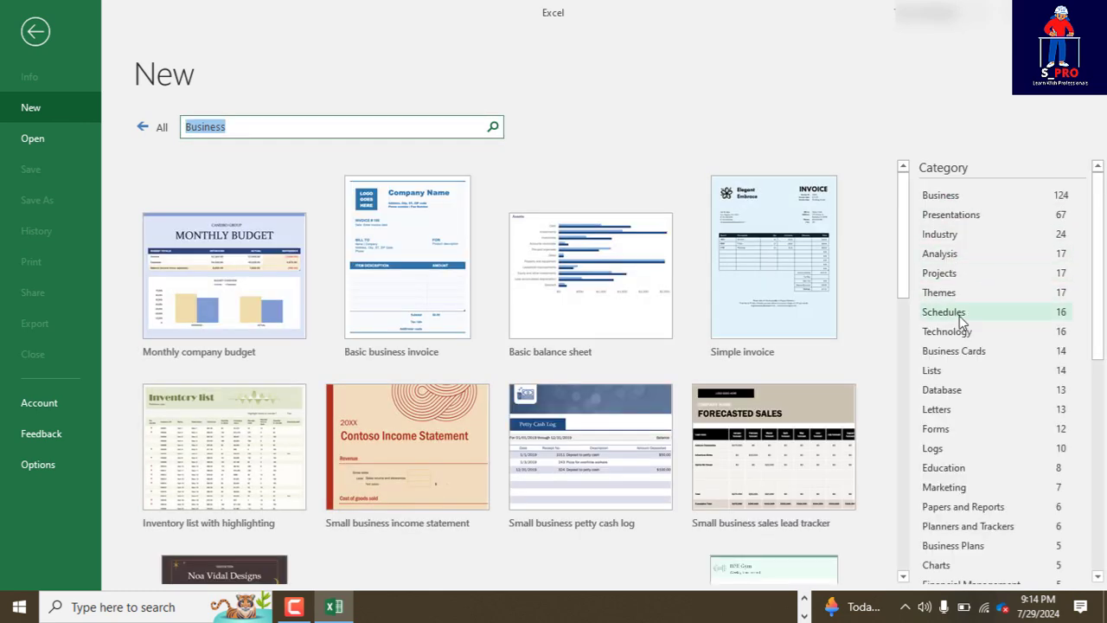
{"action": "left_click", "coordinate": [944, 316]}
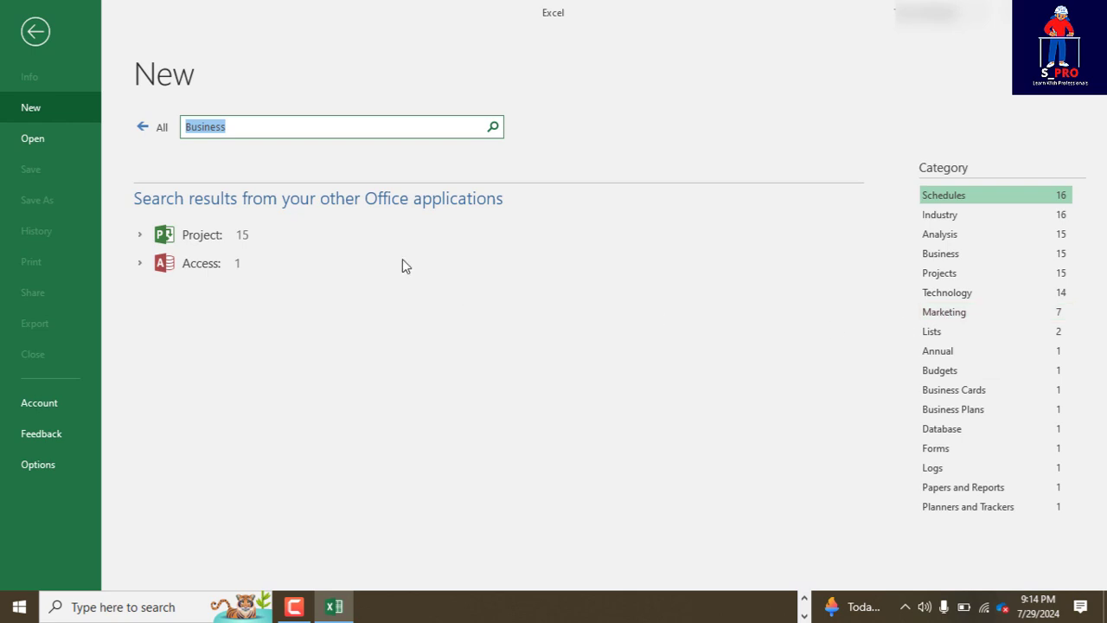
{"action": "left_click", "coordinate": [968, 196]}
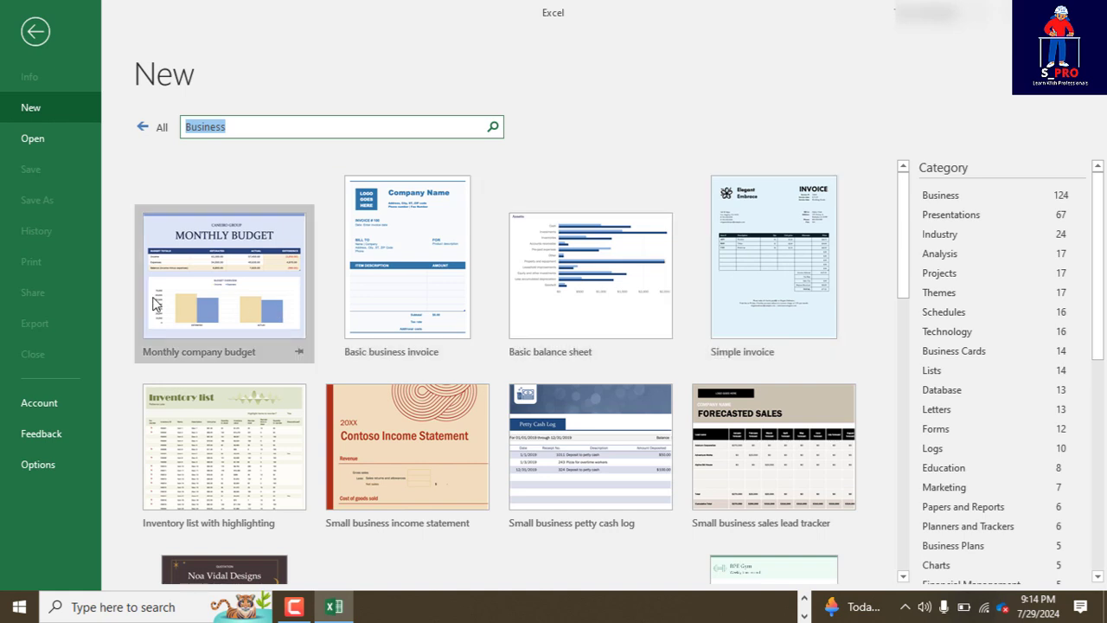
{"action": "left_click", "coordinate": [35, 33]}
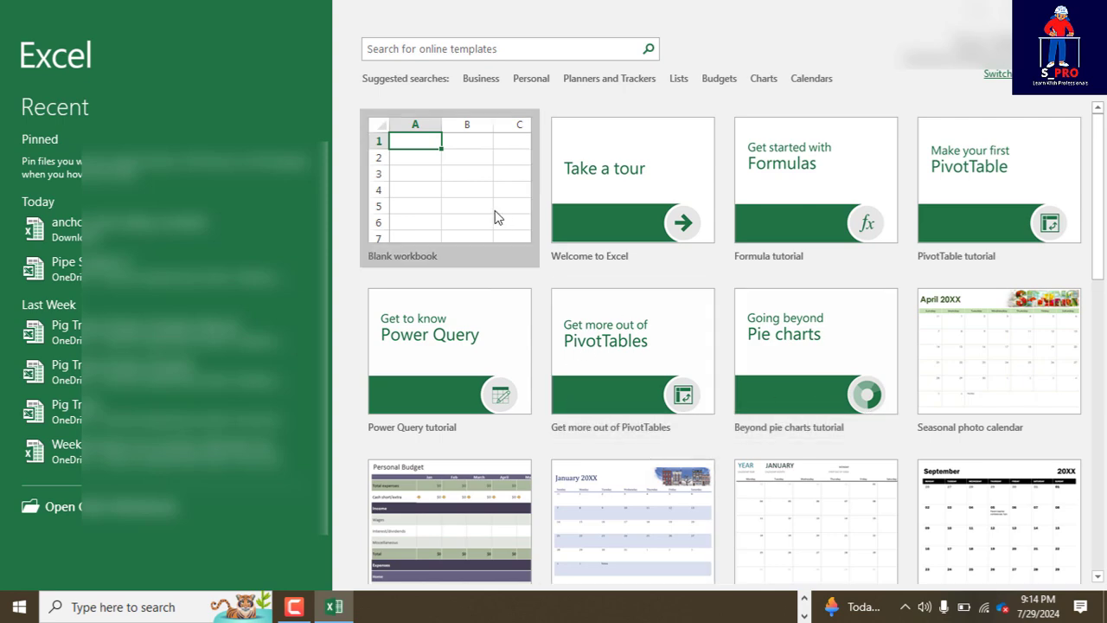
Step: Create a blank workbook, view its file management page, and return to the empty sheet
{"action": "left_click", "coordinate": [443, 188]}
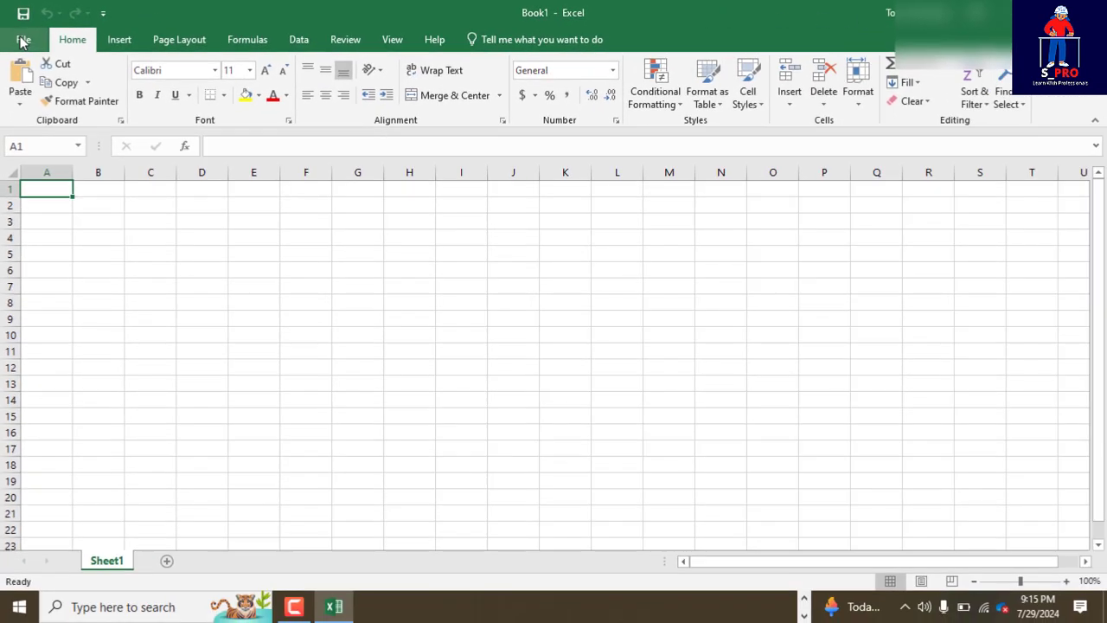
{"action": "left_click", "coordinate": [25, 44]}
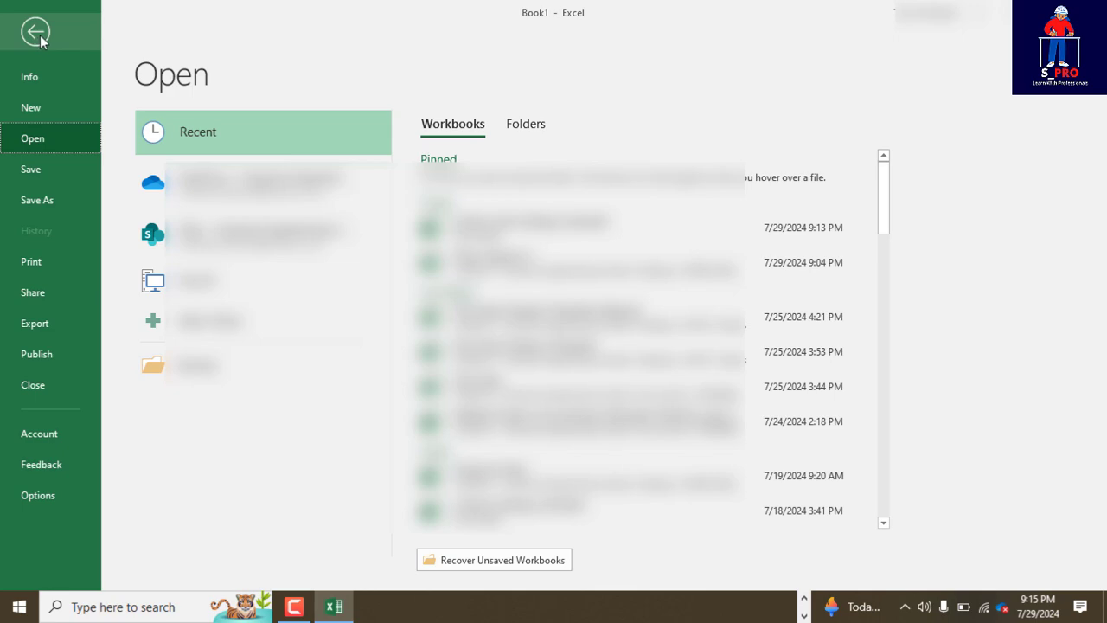
{"action": "left_click", "coordinate": [40, 35]}
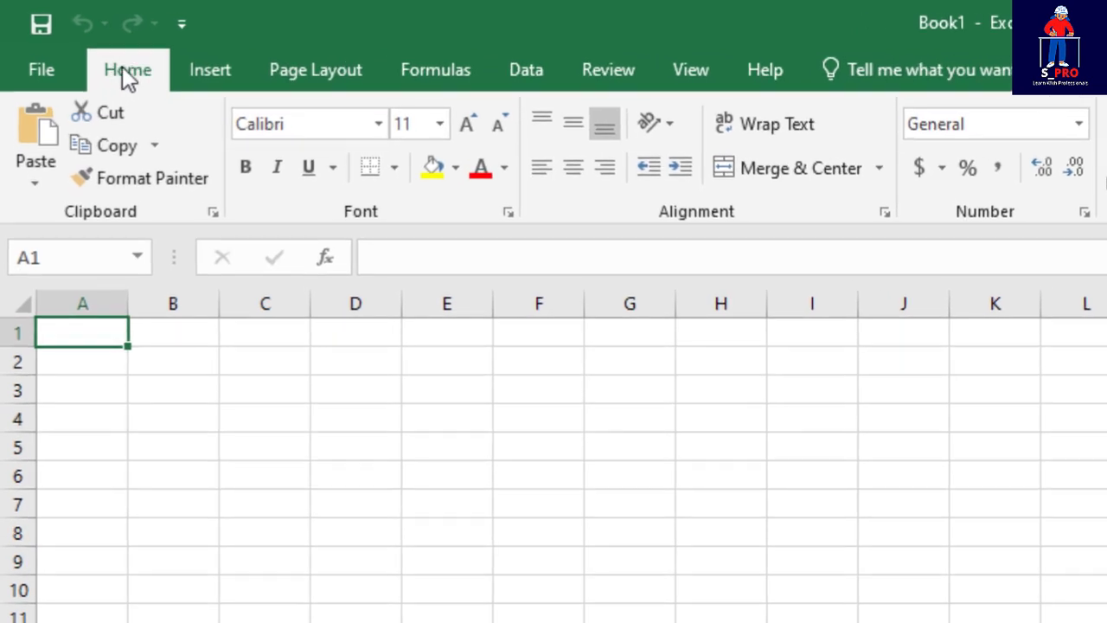
Step: Examine the clipboard commands on Home, including the Paste options and the Copy options
{"action": "left_click", "coordinate": [199, 64]}
{"action": "left_click", "coordinate": [126, 73]}
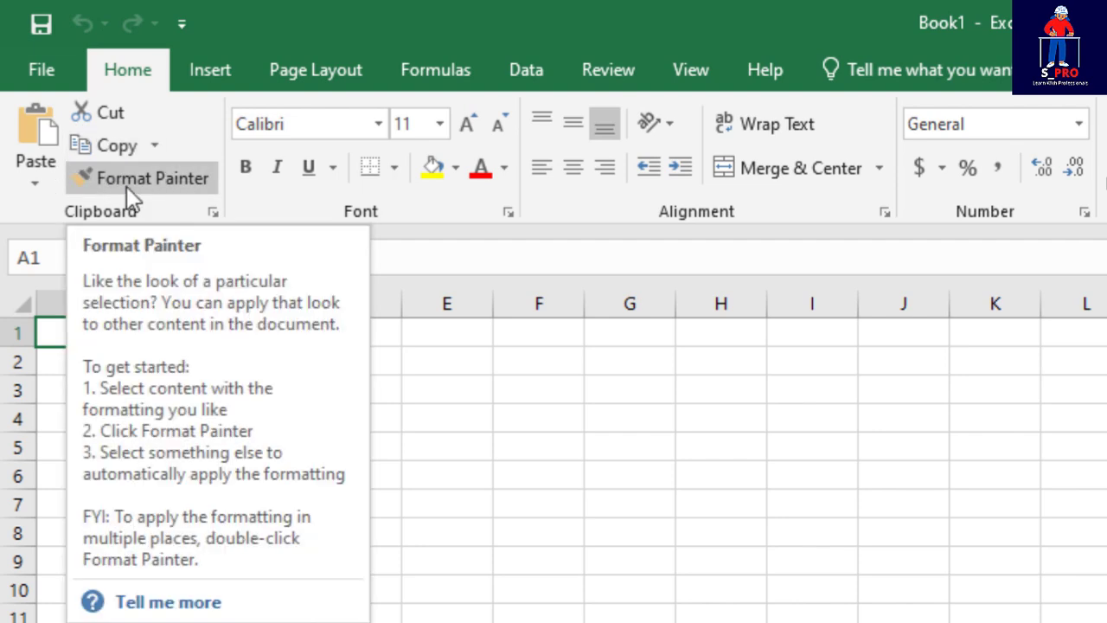
{"action": "left_click", "coordinate": [37, 184]}
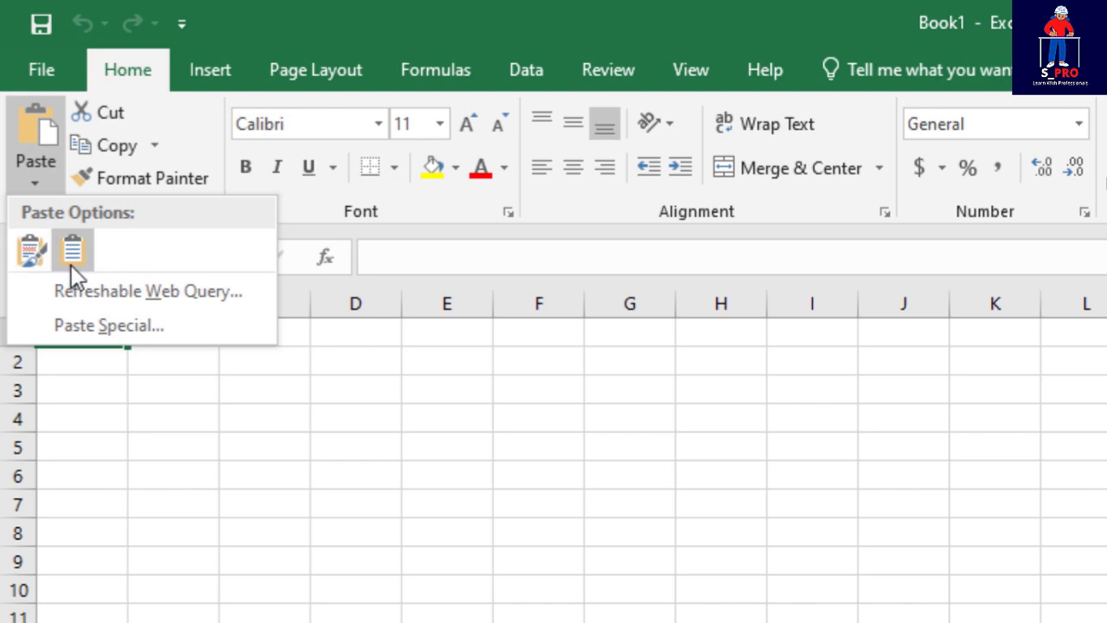
{"action": "left_click", "coordinate": [154, 145]}
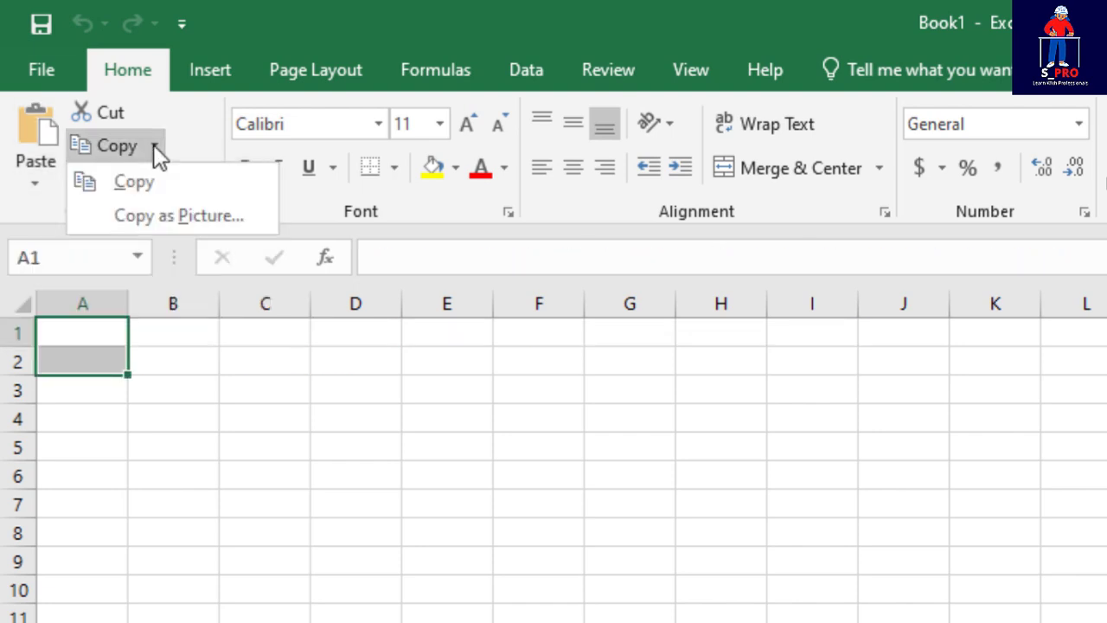
{"action": "left_click", "coordinate": [419, 216]}
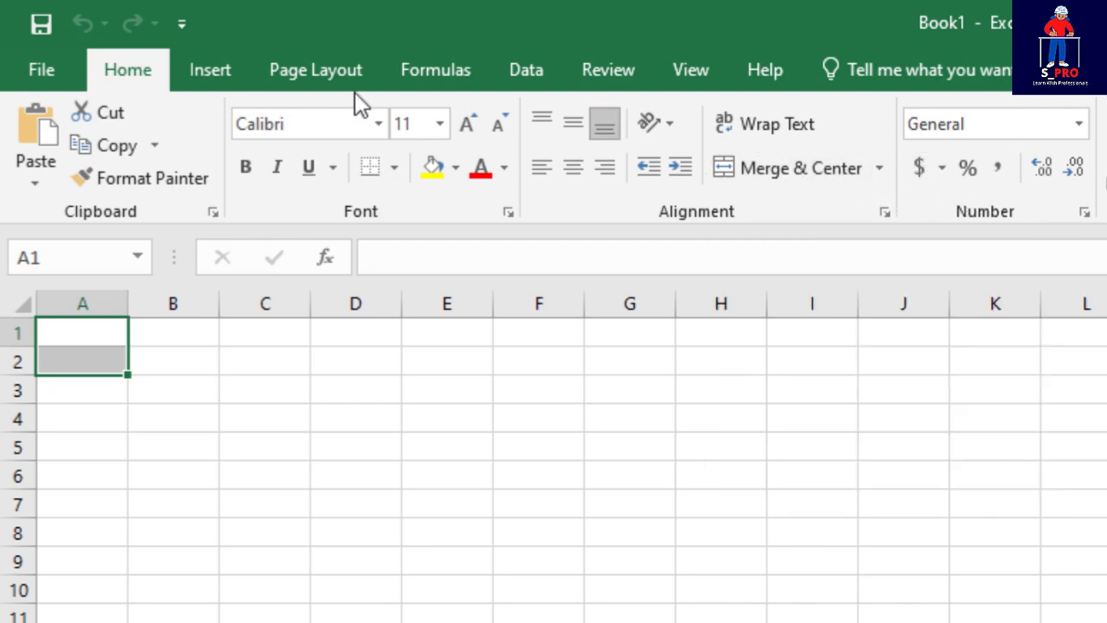
Step: Review the Insert, Formulas, Data, Review, View and Help command sets, and return to the Home commands
{"action": "left_click", "coordinate": [217, 77]}
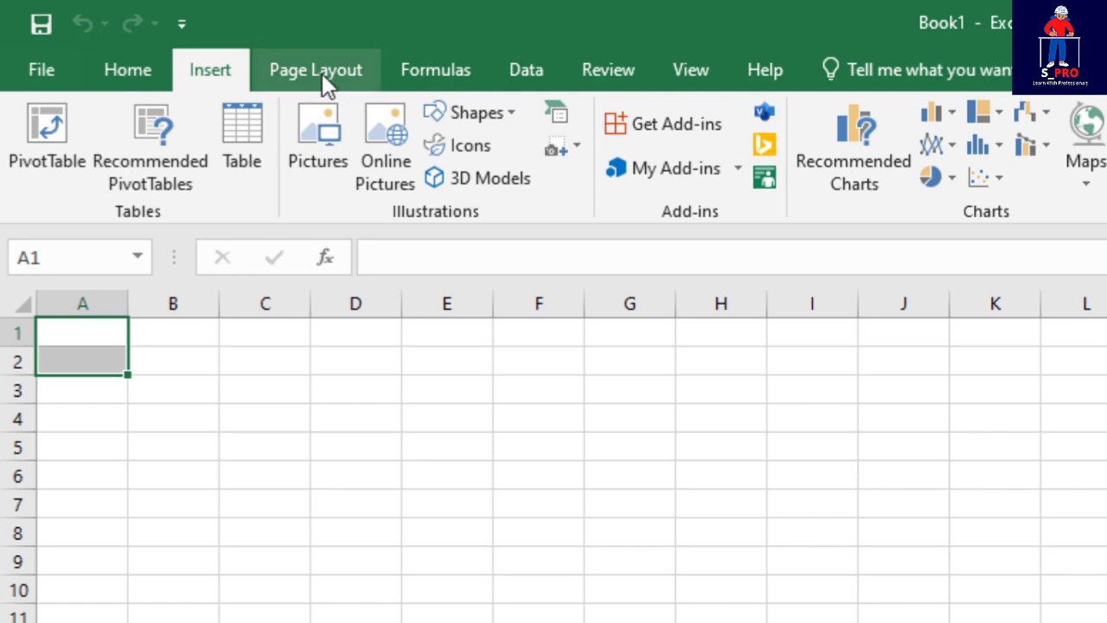
{"action": "left_click", "coordinate": [436, 72]}
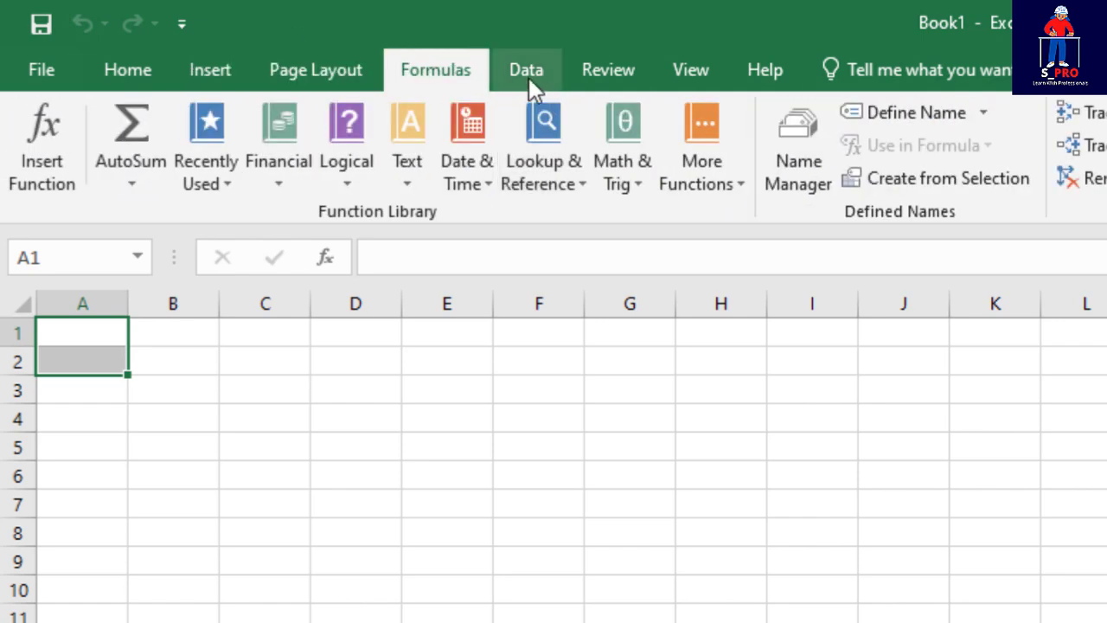
{"action": "left_click", "coordinate": [526, 71]}
{"action": "left_click", "coordinate": [613, 72]}
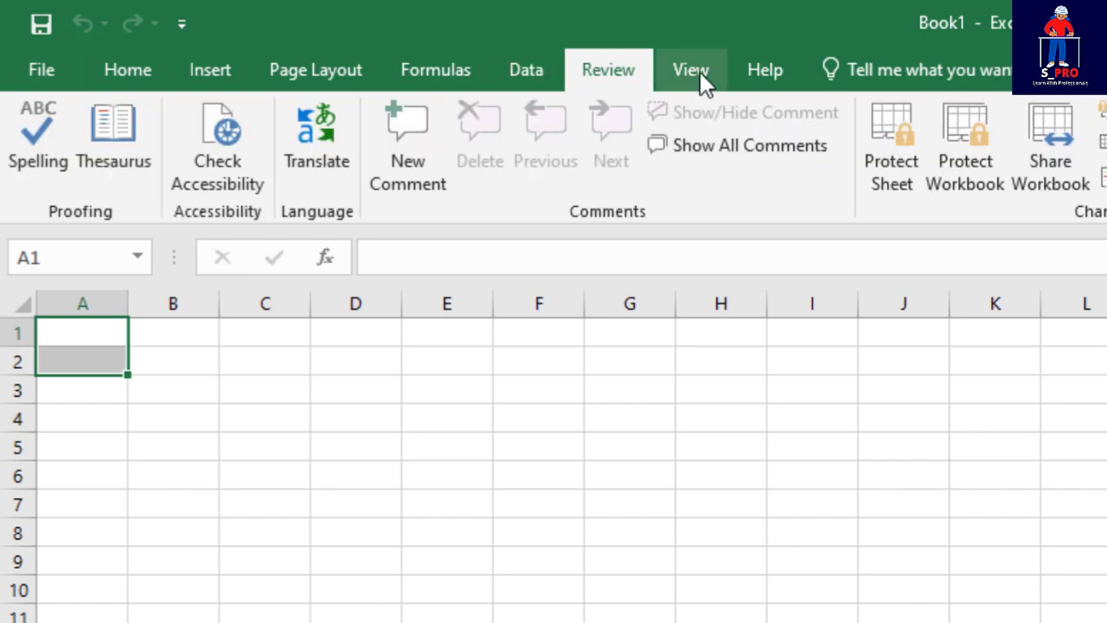
{"action": "left_click", "coordinate": [693, 69]}
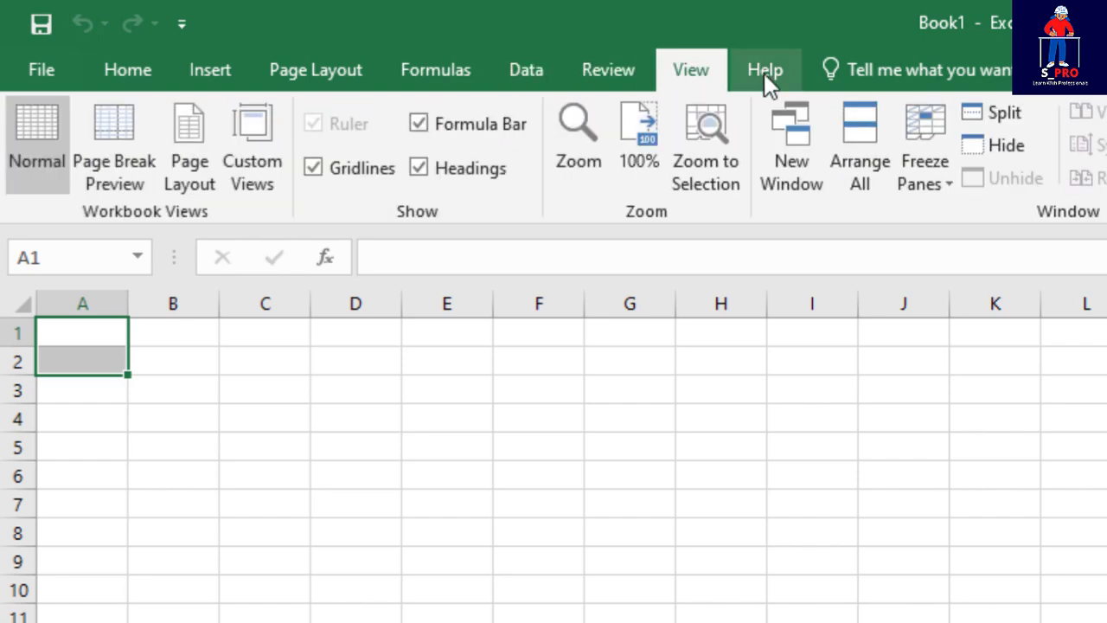
{"action": "left_click", "coordinate": [764, 73]}
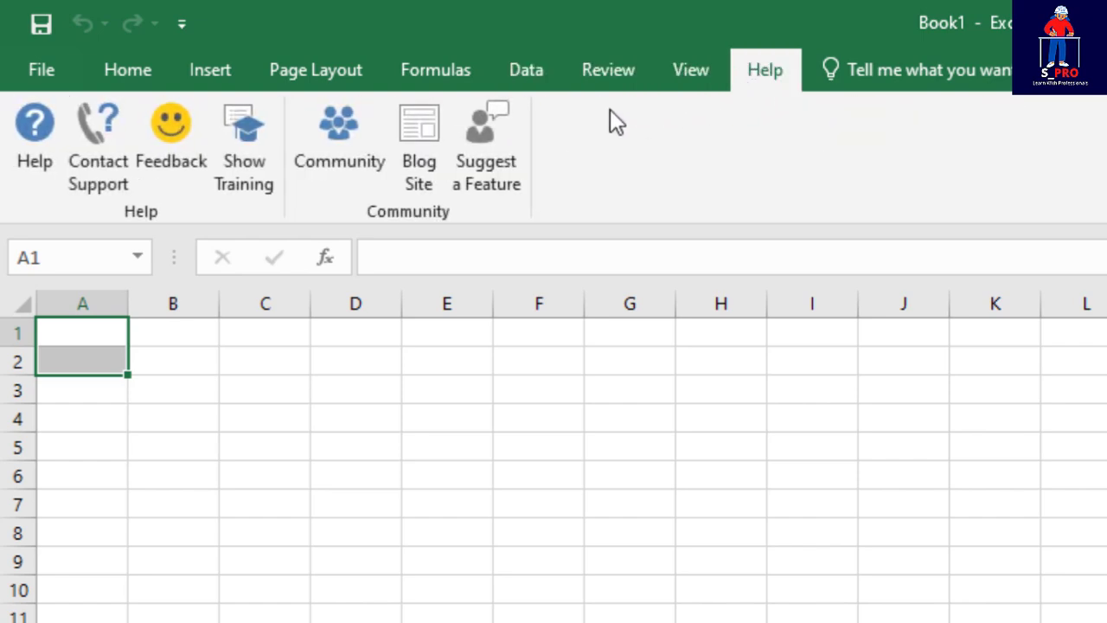
{"action": "left_click", "coordinate": [138, 74]}
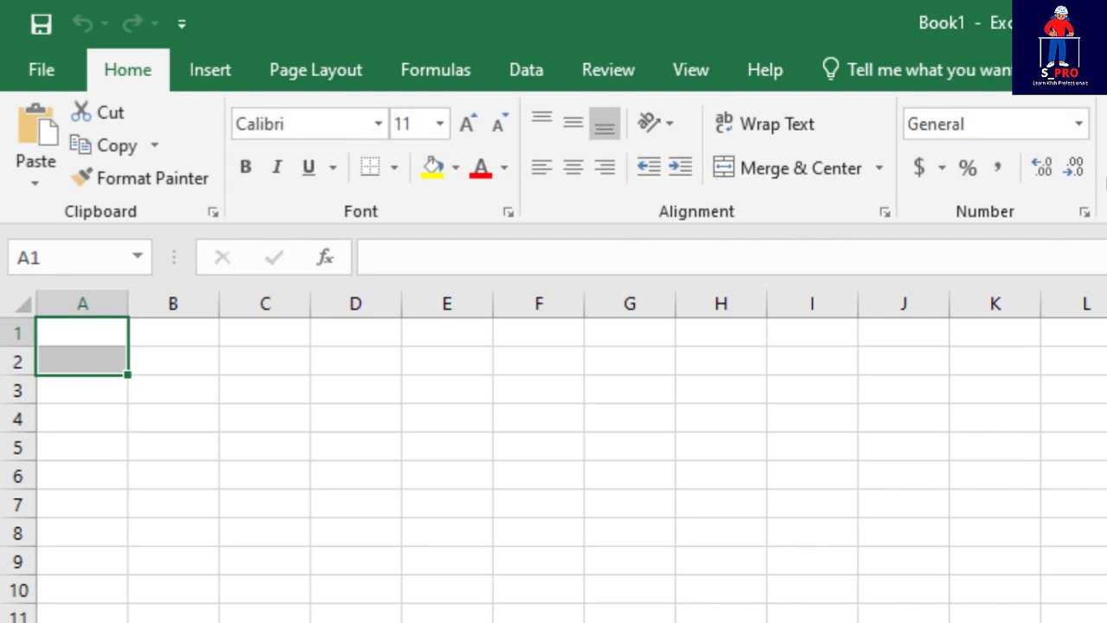
Step: Demonstrate selecting cell G4, the whole of column C, and the whole of row 8
{"action": "key", "text": "alt+Tab"}
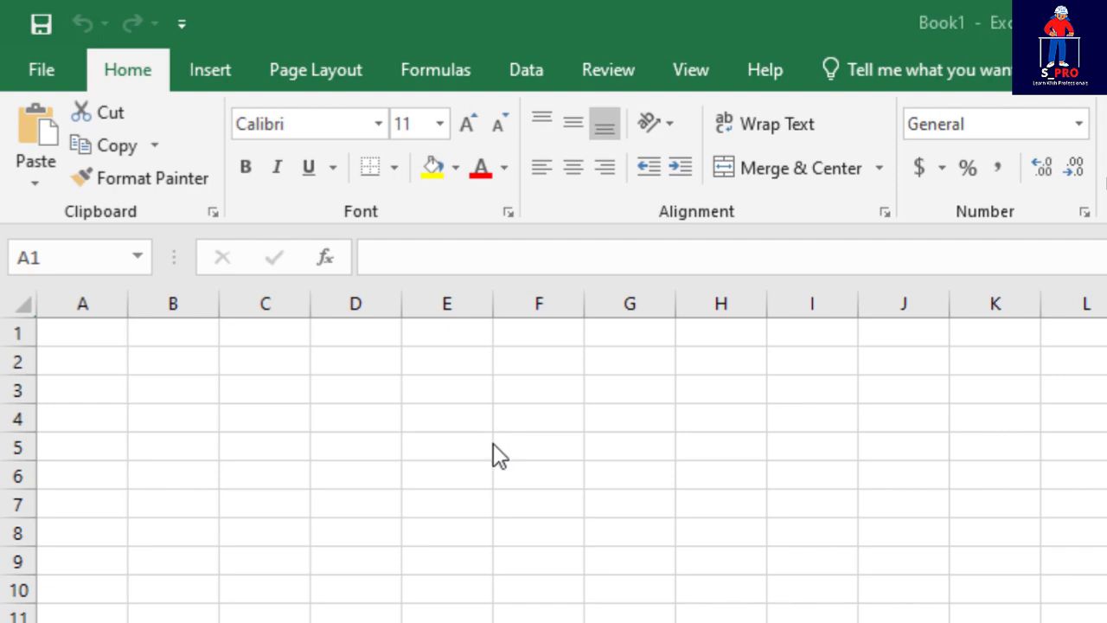
{"action": "left_click", "coordinate": [610, 416]}
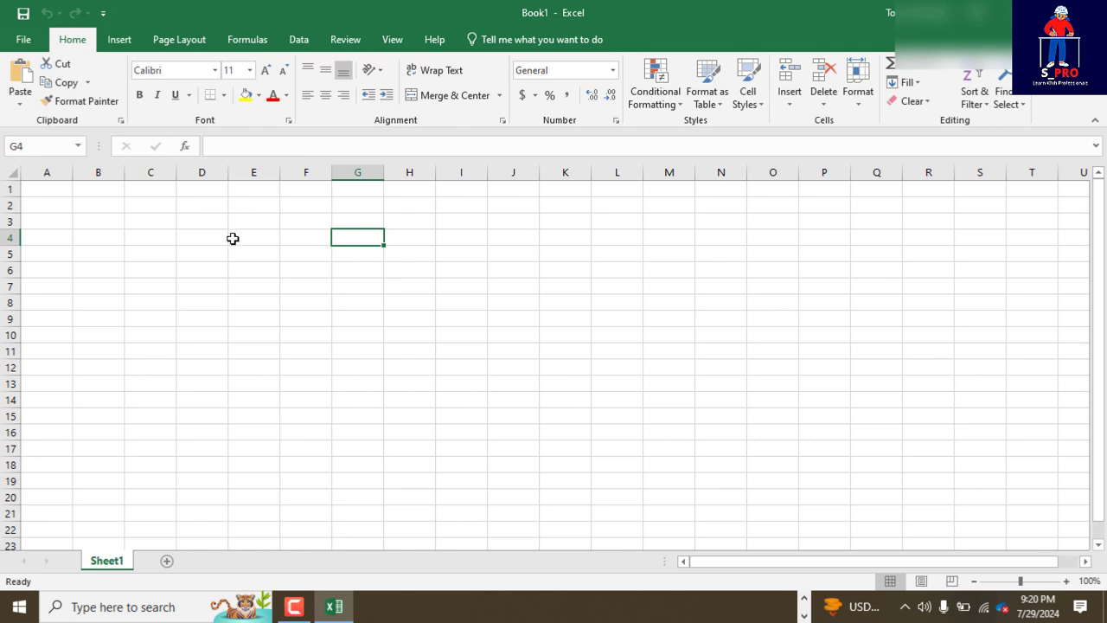
{"action": "left_click", "coordinate": [158, 170]}
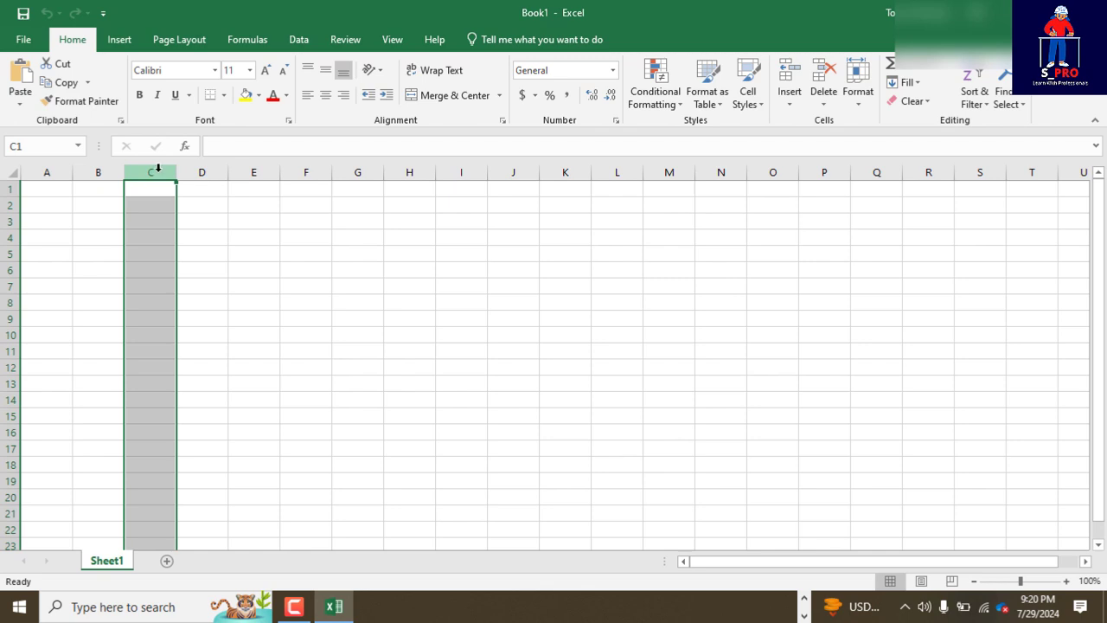
{"action": "left_click", "coordinate": [9, 302]}
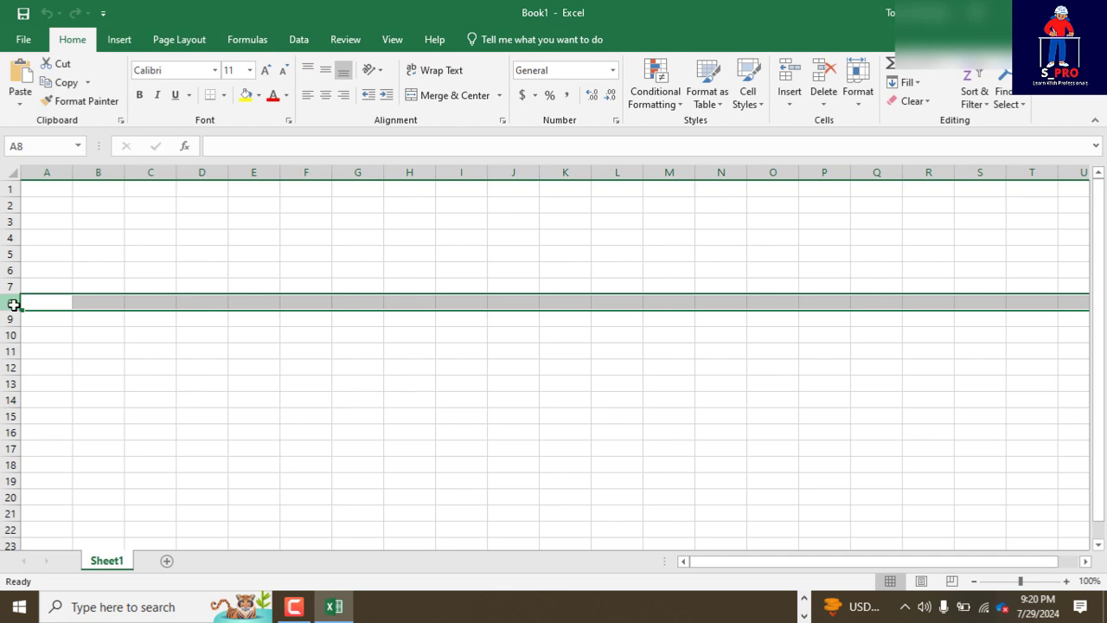
Step: Demonstrate selecting single cells one by one: D5, E5, E6 through E9, and E6 again
{"action": "left_click", "coordinate": [189, 252]}
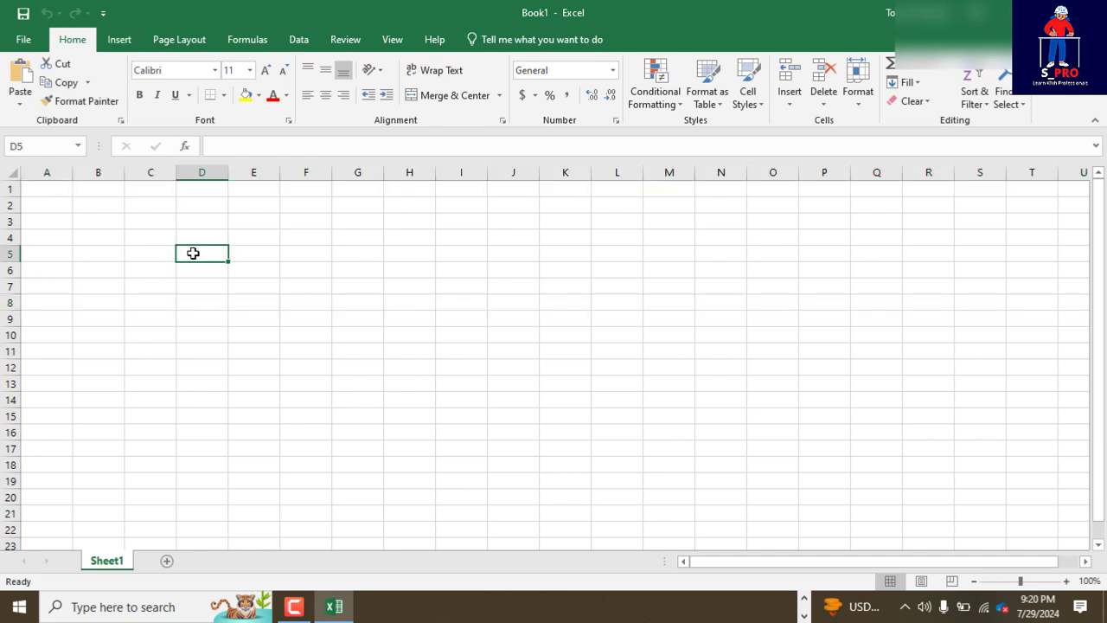
{"action": "left_click", "coordinate": [239, 256]}
{"action": "left_click", "coordinate": [242, 270]}
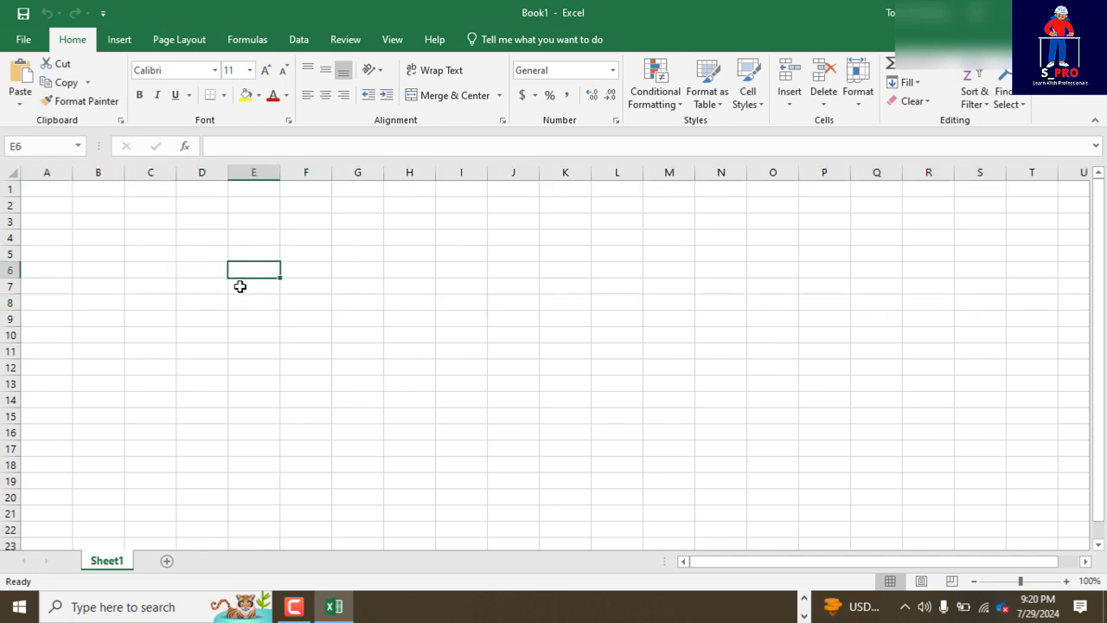
{"action": "left_click", "coordinate": [240, 289]}
{"action": "left_click", "coordinate": [237, 304]}
{"action": "left_click", "coordinate": [233, 319]}
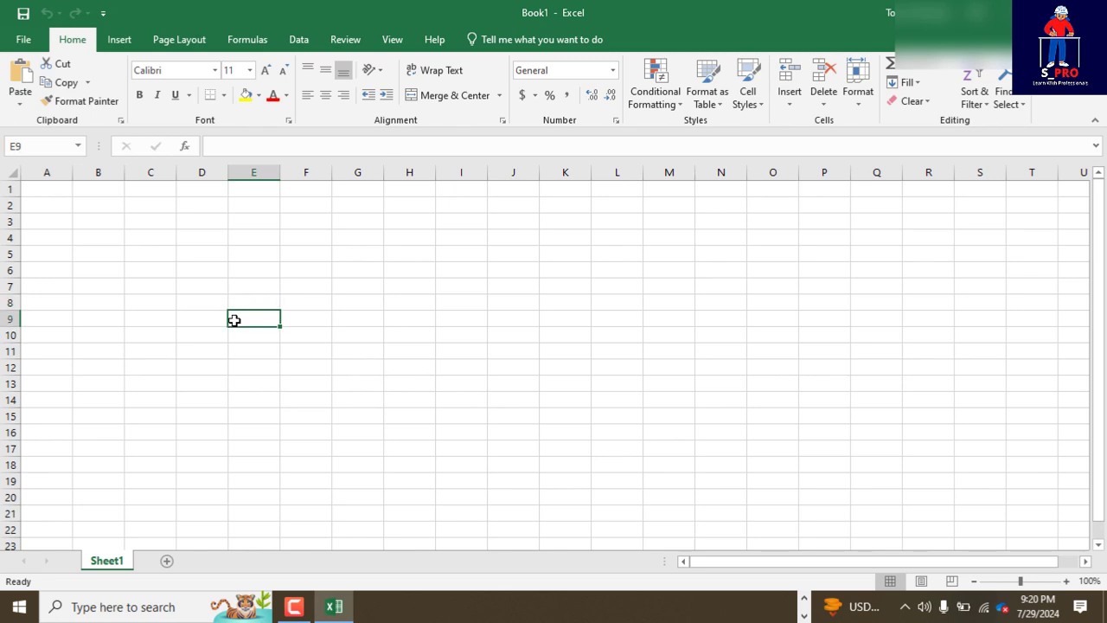
{"action": "left_click", "coordinate": [243, 269]}
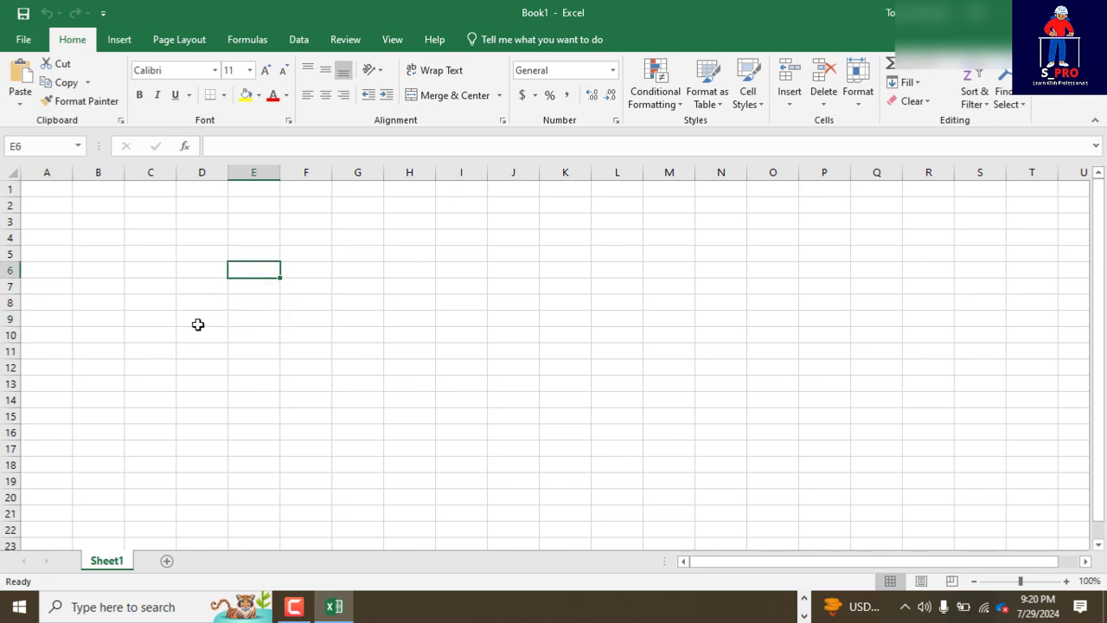
Step: Examine the cell address in the Name Box for E5, select E6, and return to E5
{"action": "left_click", "coordinate": [250, 253]}
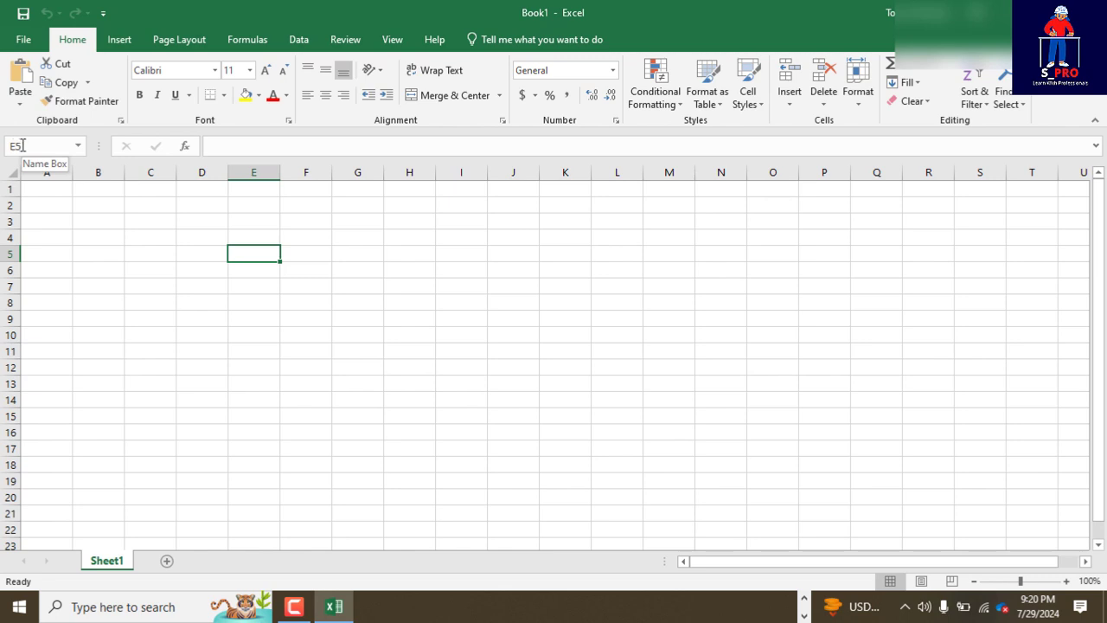
{"action": "left_click", "coordinate": [78, 145]}
{"action": "left_click", "coordinate": [35, 146]}
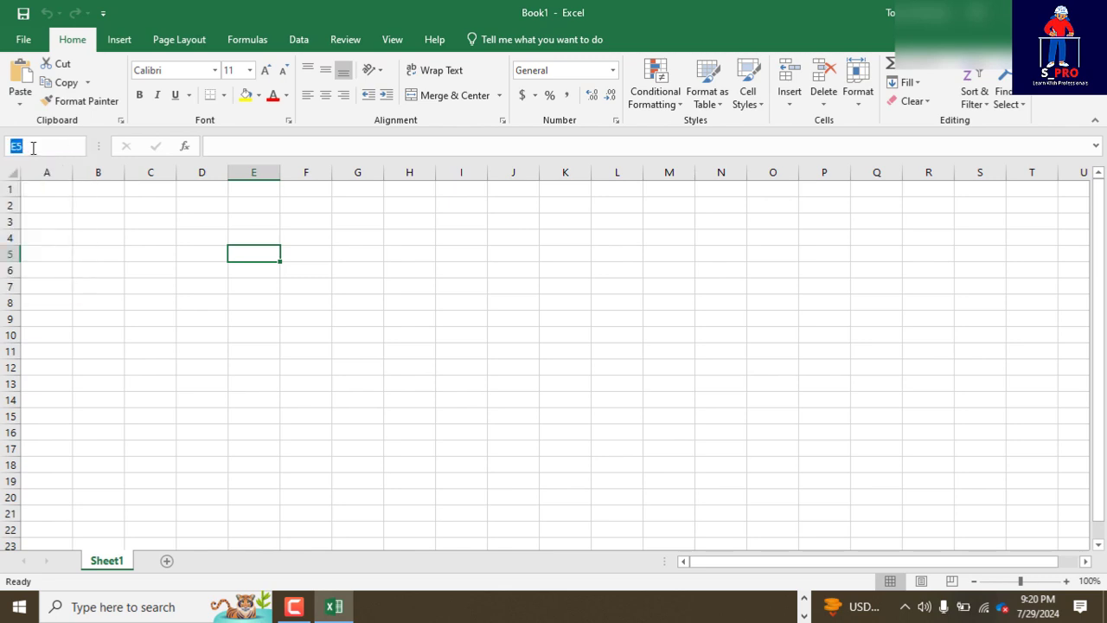
{"action": "left_click", "coordinate": [247, 266]}
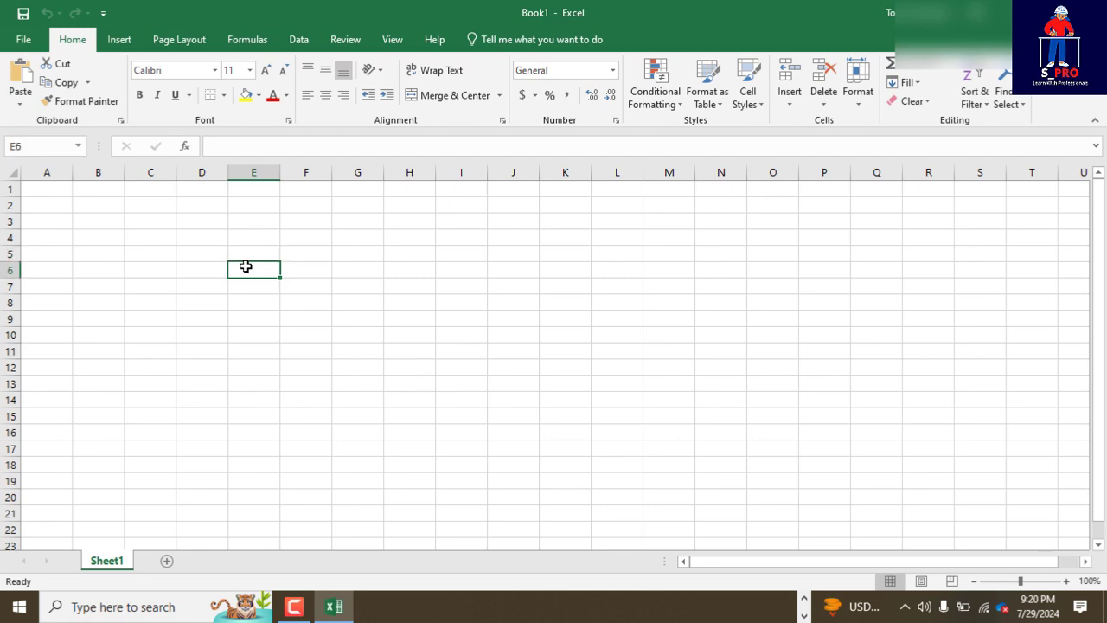
{"action": "left_click", "coordinate": [253, 253]}
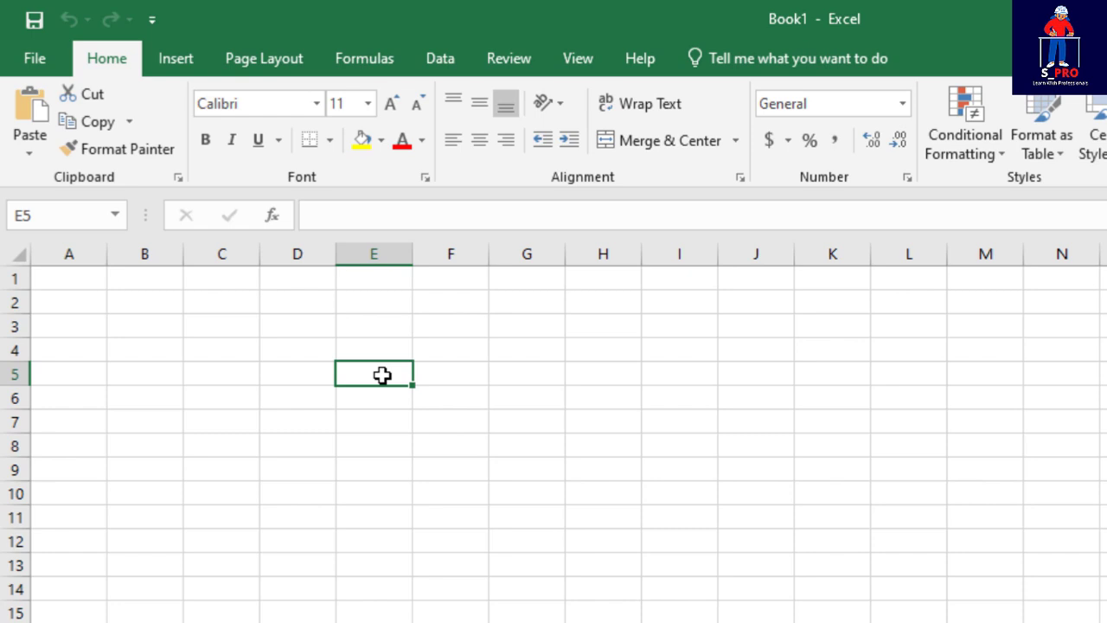
Step: Demonstrate cell addressing by selecting B2, A2, B2 again, and C4
{"action": "left_click", "coordinate": [145, 301]}
{"action": "left_click", "coordinate": [82, 299]}
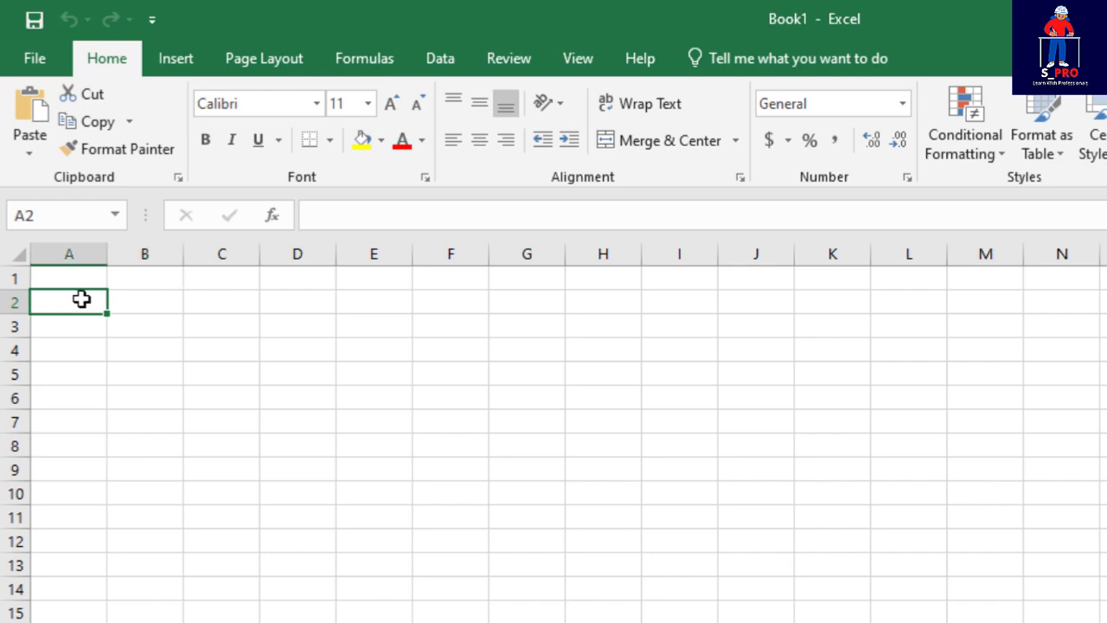
{"action": "left_click", "coordinate": [146, 299]}
{"action": "left_click", "coordinate": [211, 347]}
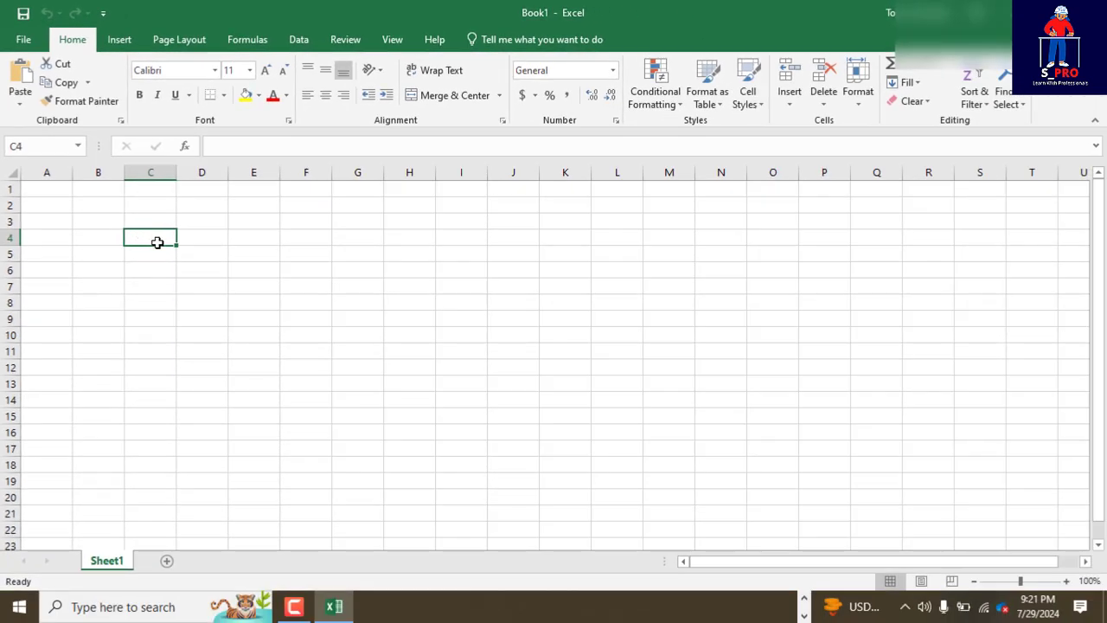
Step: Select the whole of row 96 and examine the row numbering far down the sheet and back up
{"action": "scroll", "coordinate": [474, 308], "scroll_direction": "down", "scroll_amount": 4}
{"action": "scroll", "coordinate": [474, 308], "scroll_direction": "down", "scroll_amount": 20}
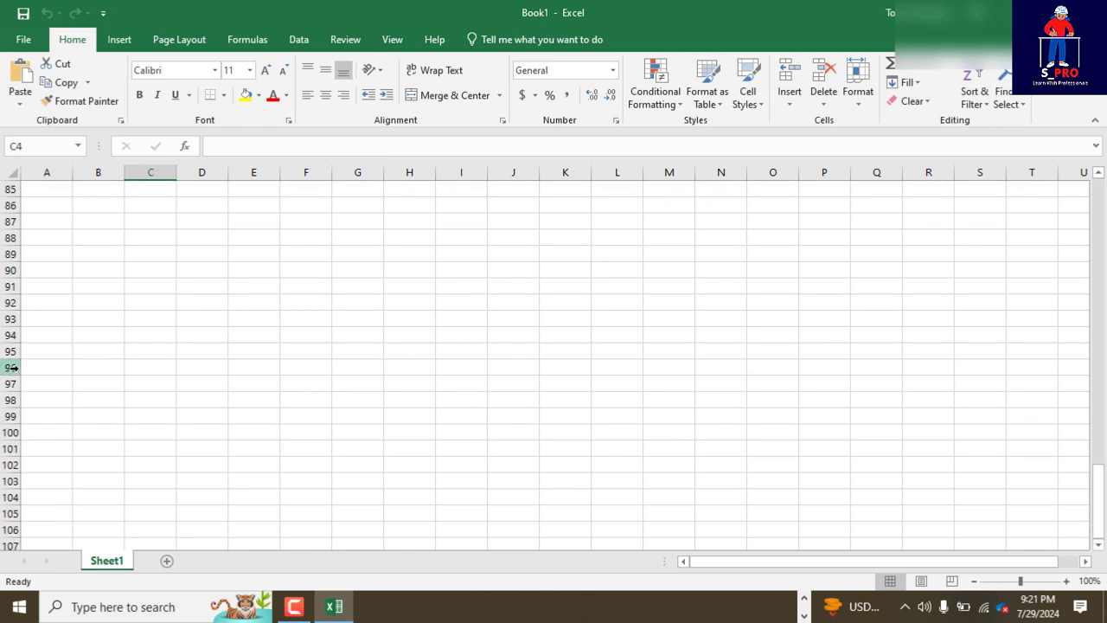
{"action": "left_click", "coordinate": [3, 368]}
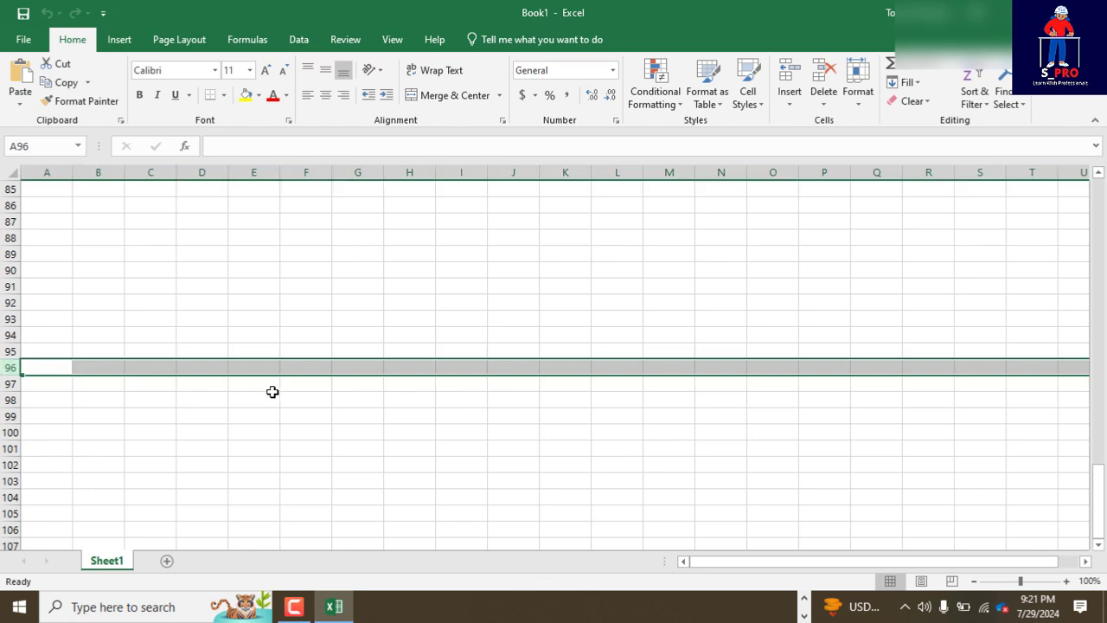
{"action": "scroll", "coordinate": [317, 378], "scroll_direction": "down", "scroll_amount": 20}
{"action": "scroll", "coordinate": [333, 372], "scroll_direction": "down", "scroll_amount": 20}
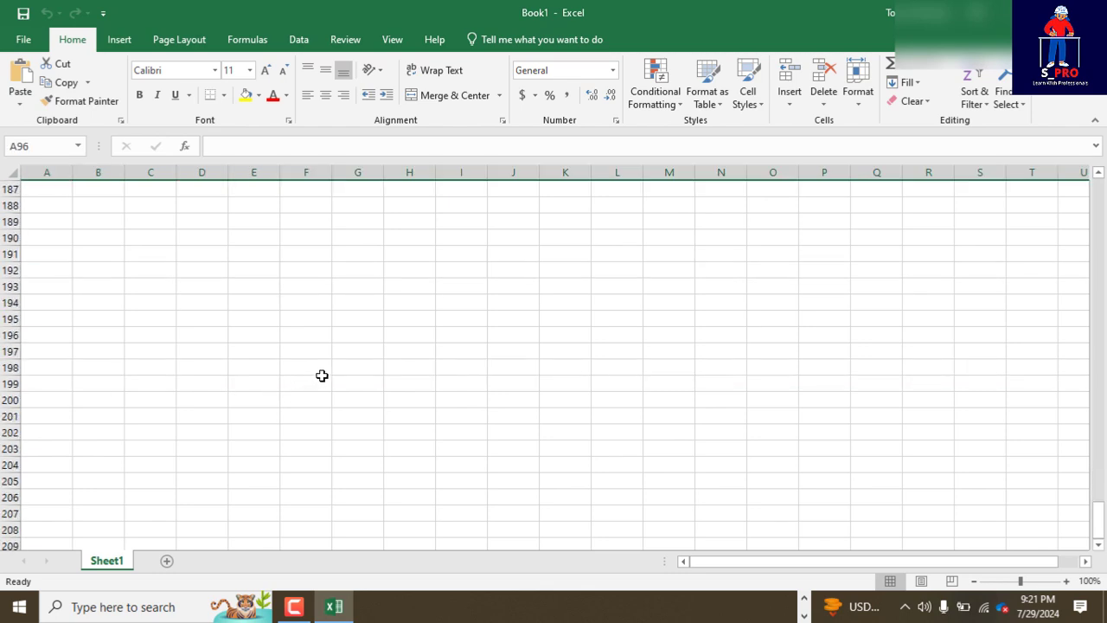
{"action": "scroll", "coordinate": [349, 369], "scroll_direction": "down", "scroll_amount": 20}
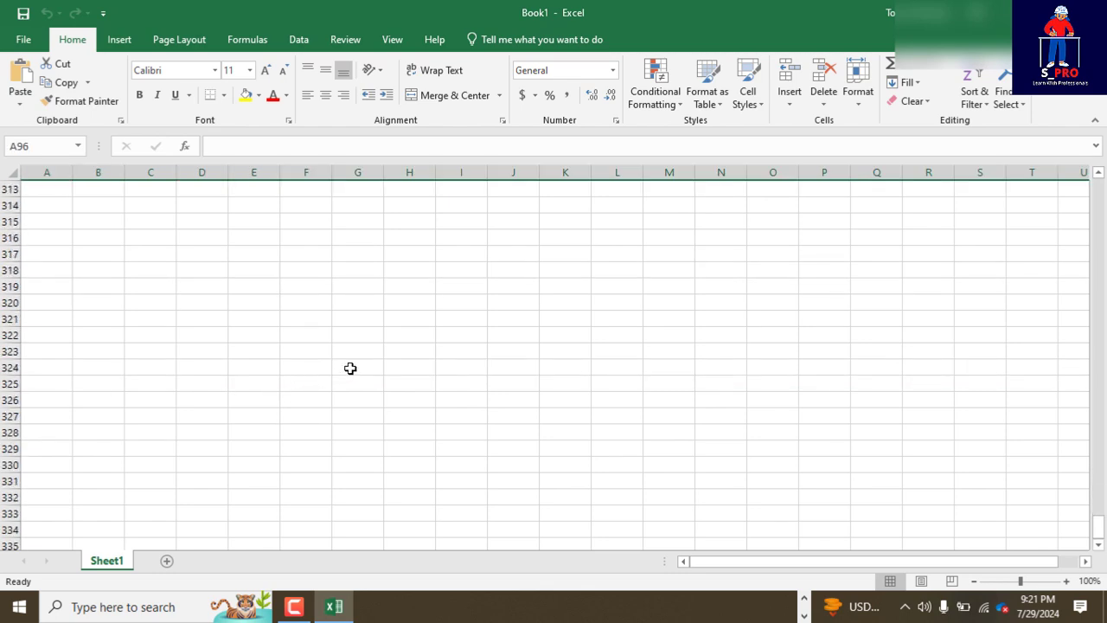
{"action": "scroll", "coordinate": [366, 364], "scroll_direction": "up", "scroll_amount": 20}
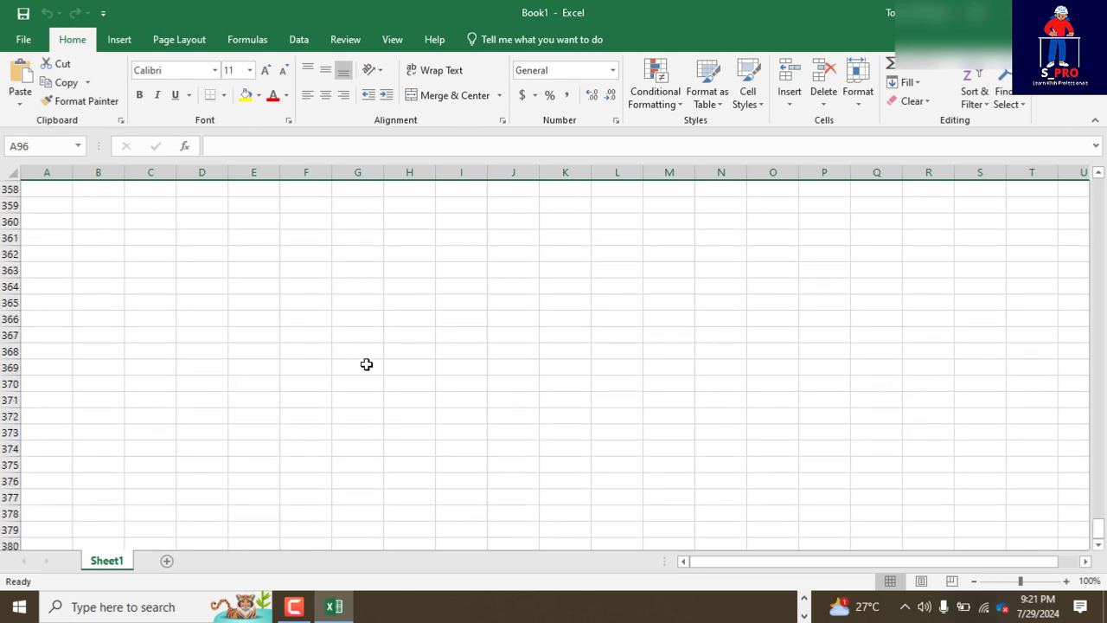
{"action": "scroll", "coordinate": [368, 364], "scroll_direction": "up", "scroll_amount": 20}
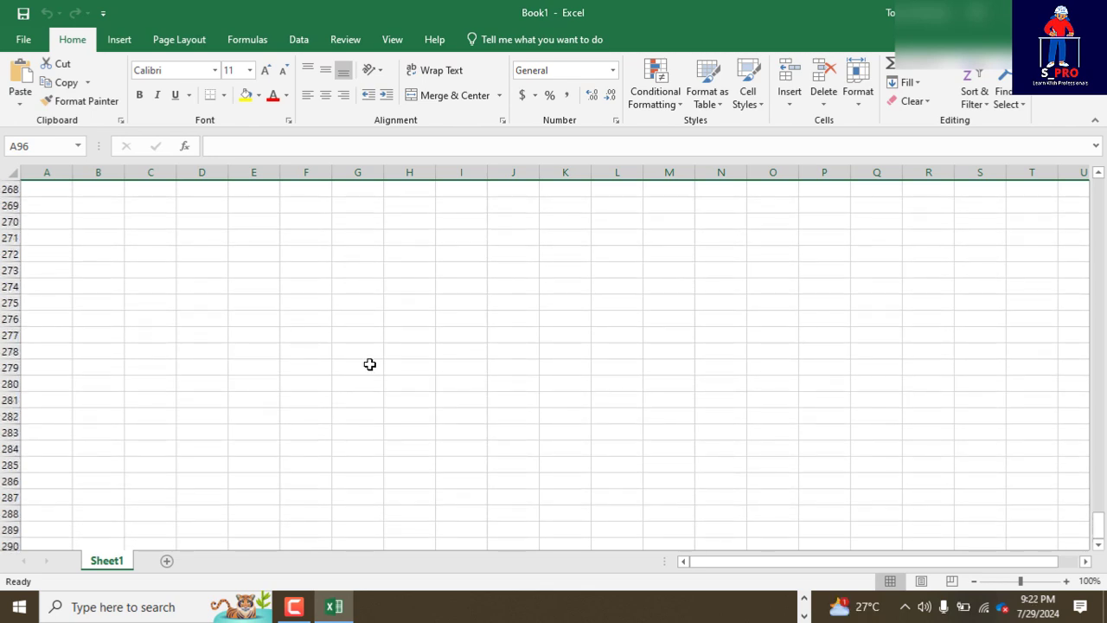
{"action": "scroll", "coordinate": [325, 375], "scroll_direction": "up", "scroll_amount": 20}
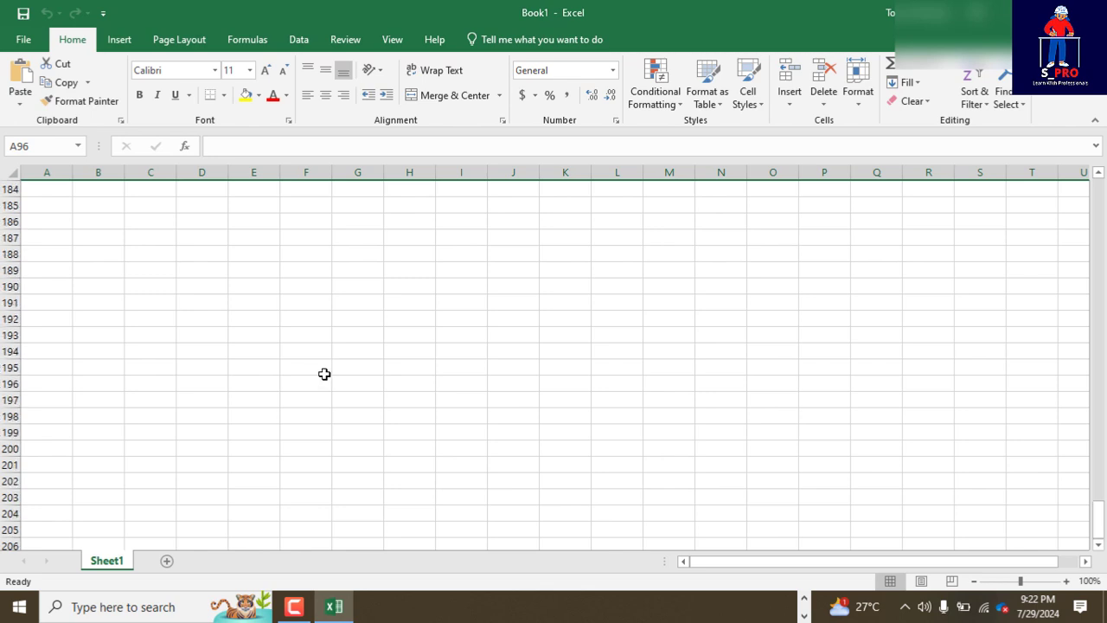
{"action": "scroll", "coordinate": [335, 365], "scroll_direction": "up", "scroll_amount": 19}
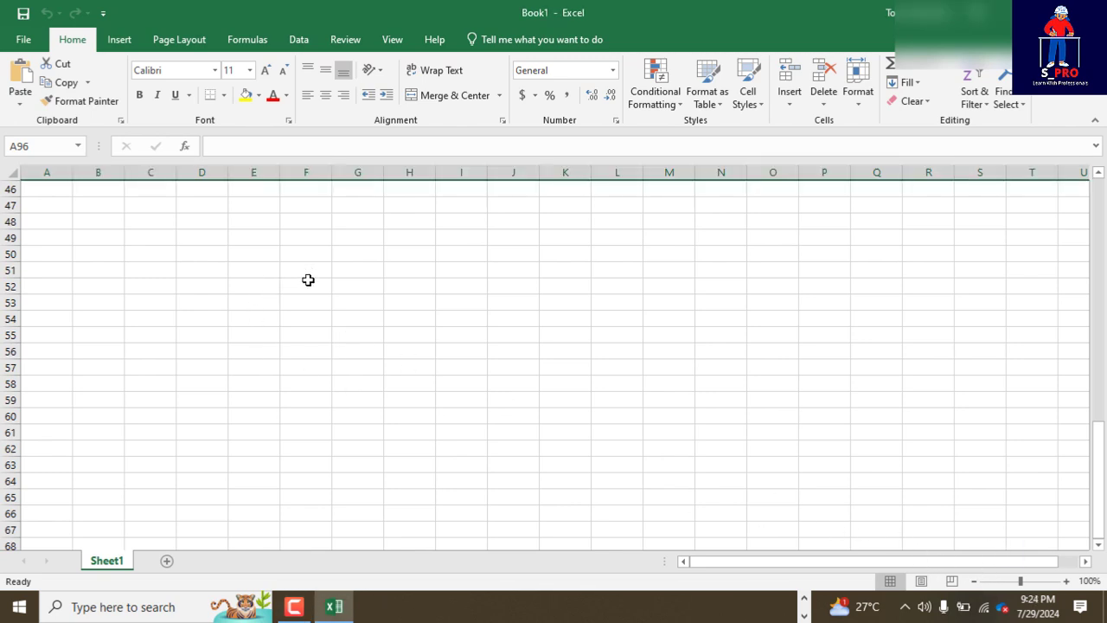
Step: Demonstrate selecting the cell range D50:K60, and clear that selection by choosing J62
{"action": "left_click_drag", "start_coordinate": [205, 249], "coordinate": [578, 416]}
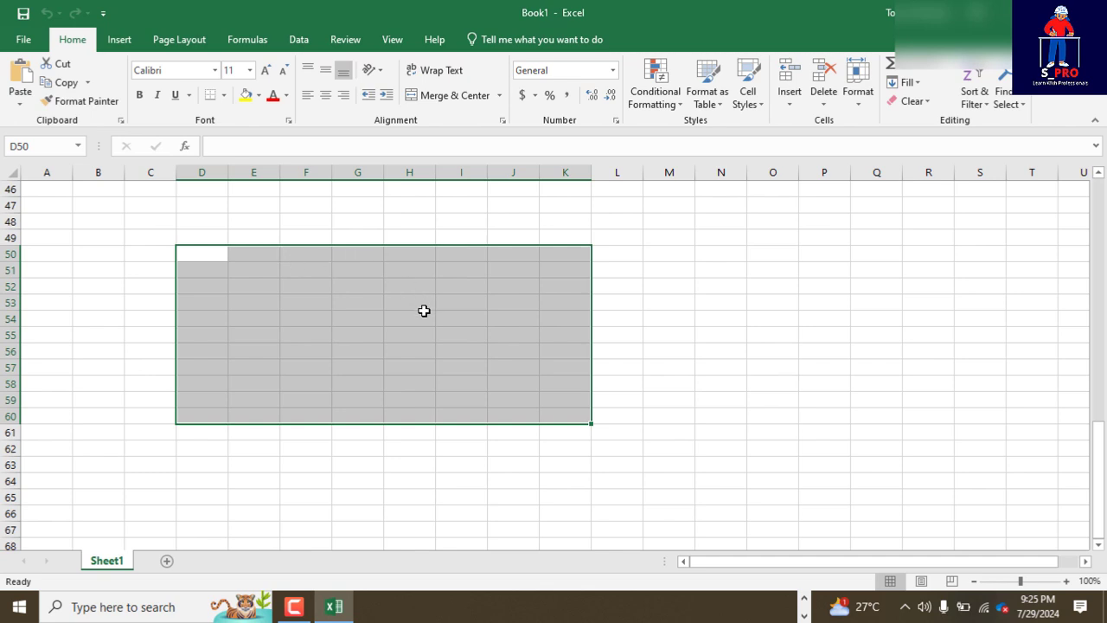
{"action": "left_click", "coordinate": [508, 450]}
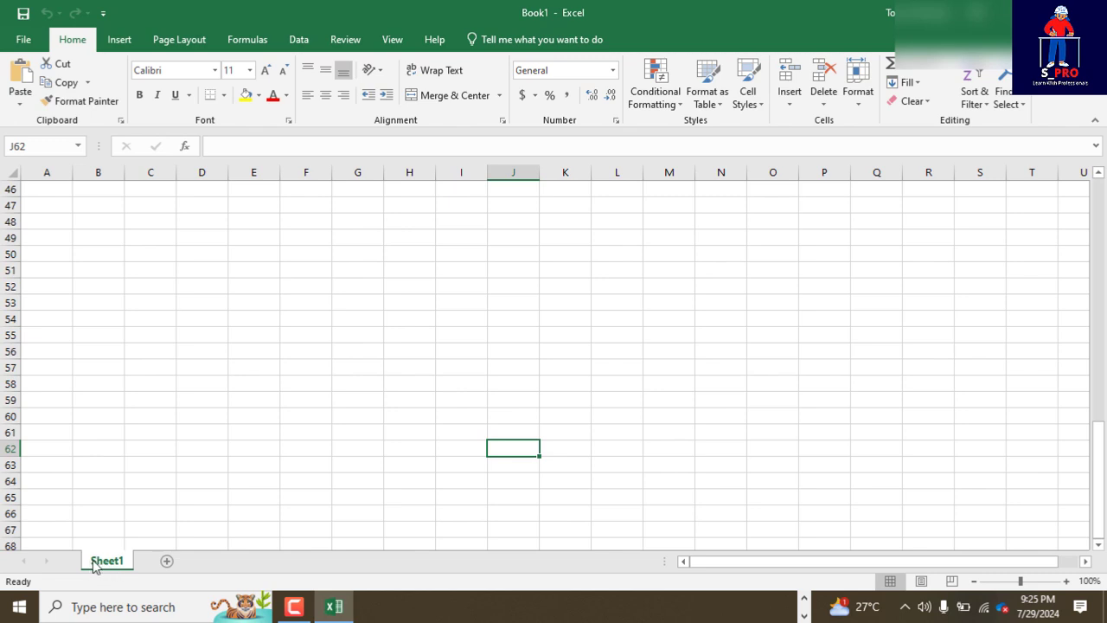
Step: Add two new worksheets to the workbook, viewing Sheet1 and Sheet2 between the additions
{"action": "left_click", "coordinate": [167, 560]}
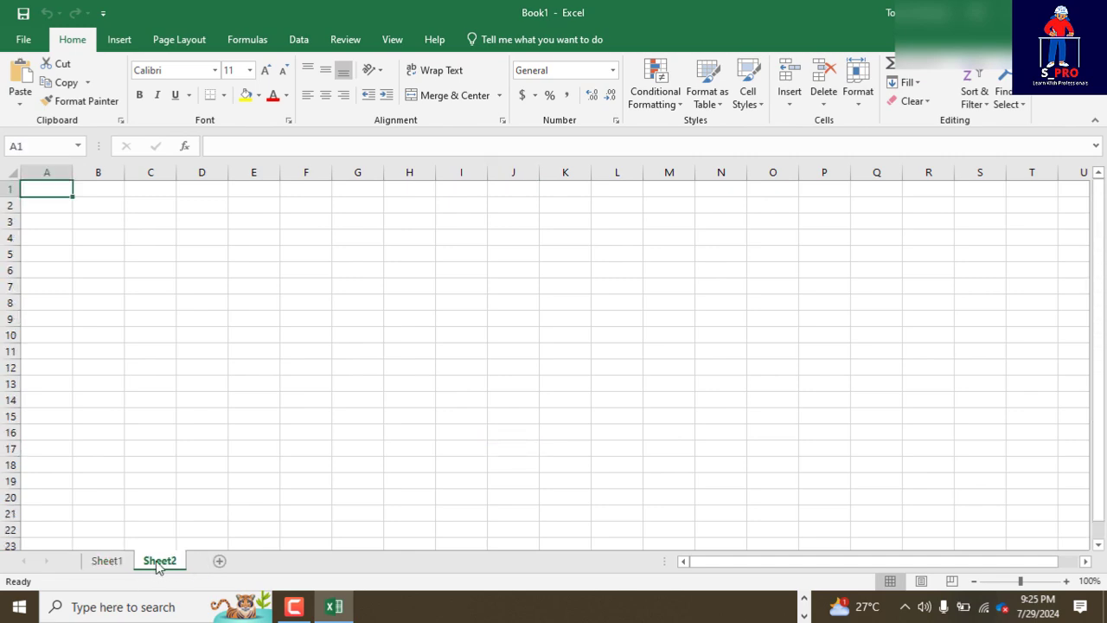
{"action": "left_click", "coordinate": [108, 560]}
{"action": "left_click", "coordinate": [159, 560]}
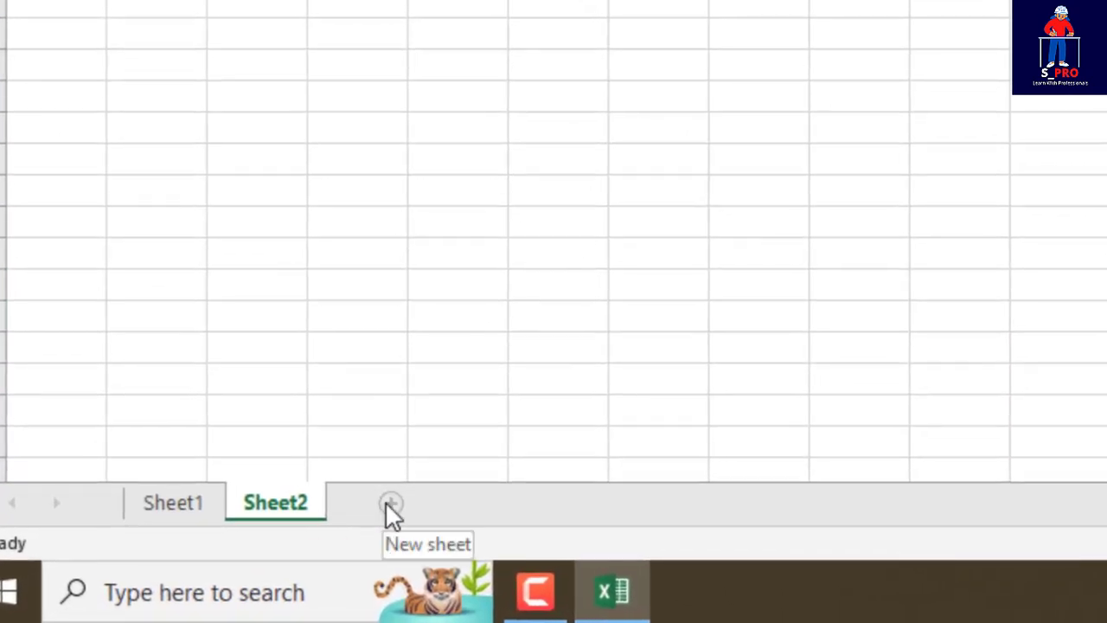
{"action": "left_click", "coordinate": [389, 505]}
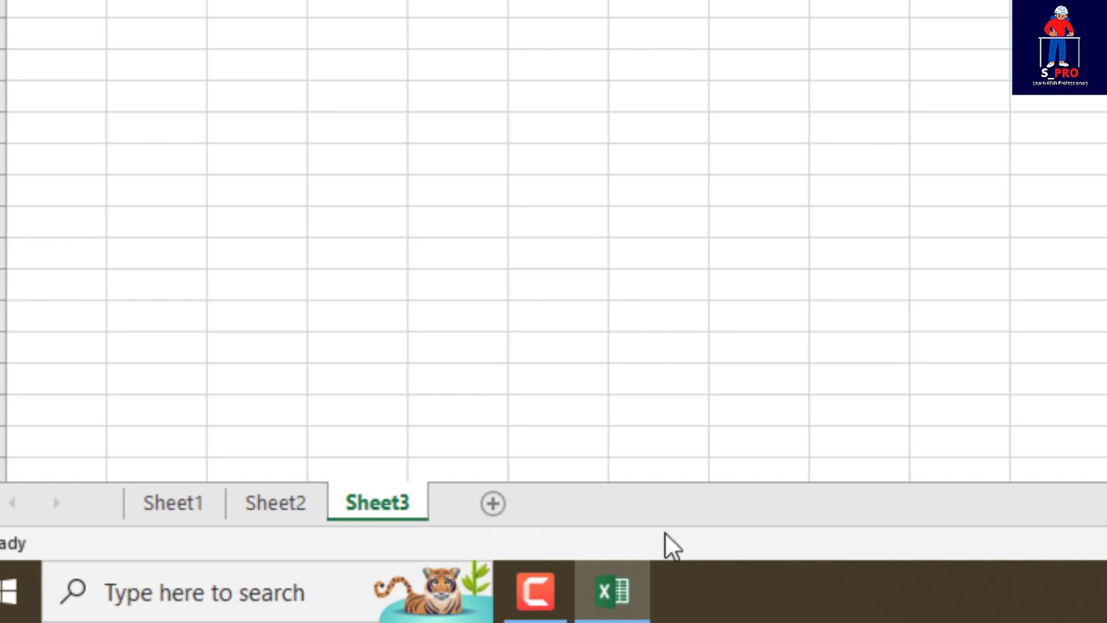
Step: Demonstrate switching back and forth between Sheet1 and Sheet2, ending on Sheet1
{"action": "left_click", "coordinate": [172, 504]}
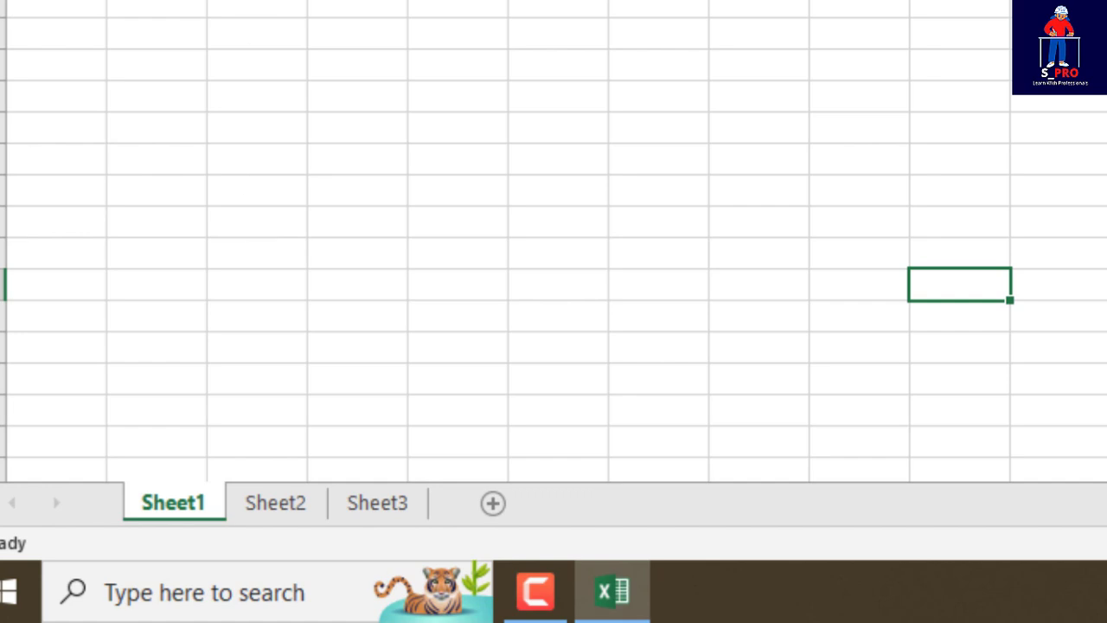
{"action": "left_click", "coordinate": [276, 504]}
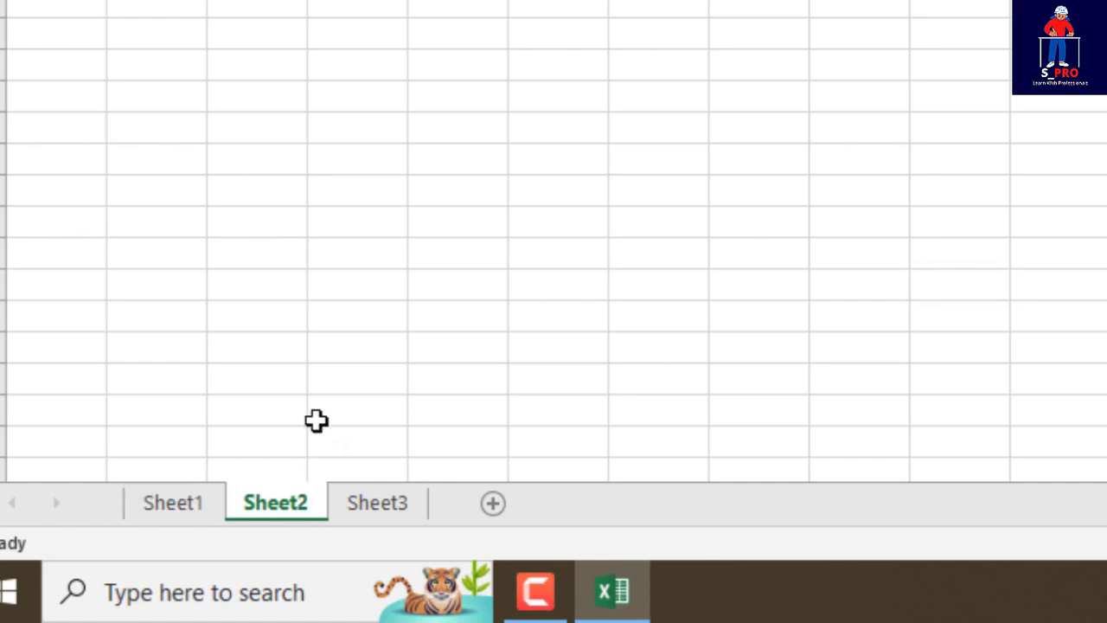
{"action": "left_click", "coordinate": [180, 502]}
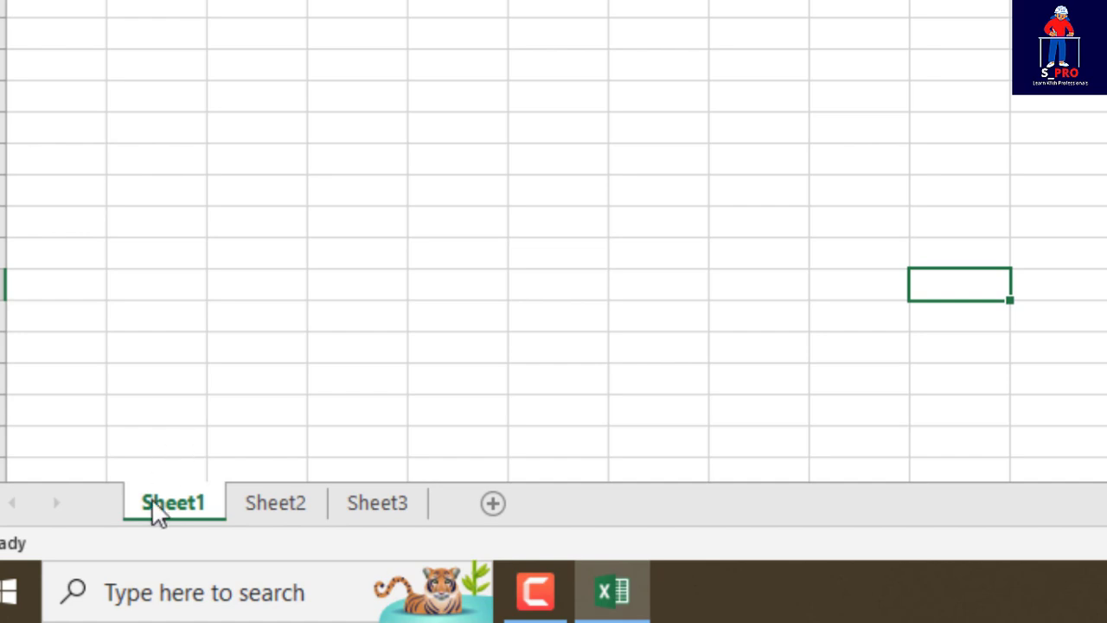
{"action": "left_click", "coordinate": [294, 517]}
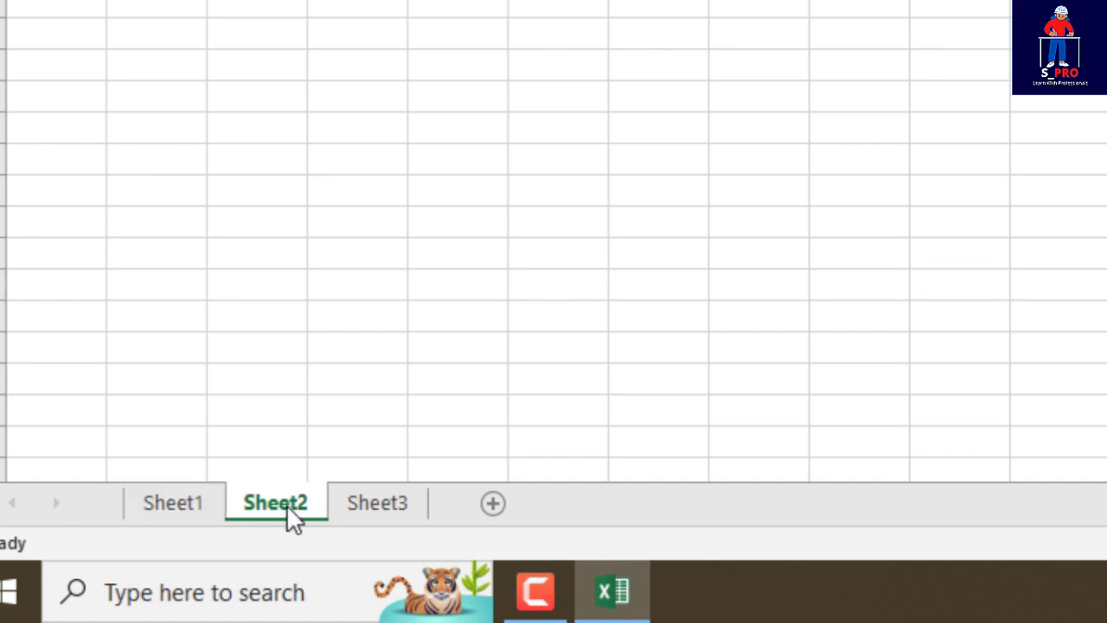
{"action": "left_click", "coordinate": [172, 507]}
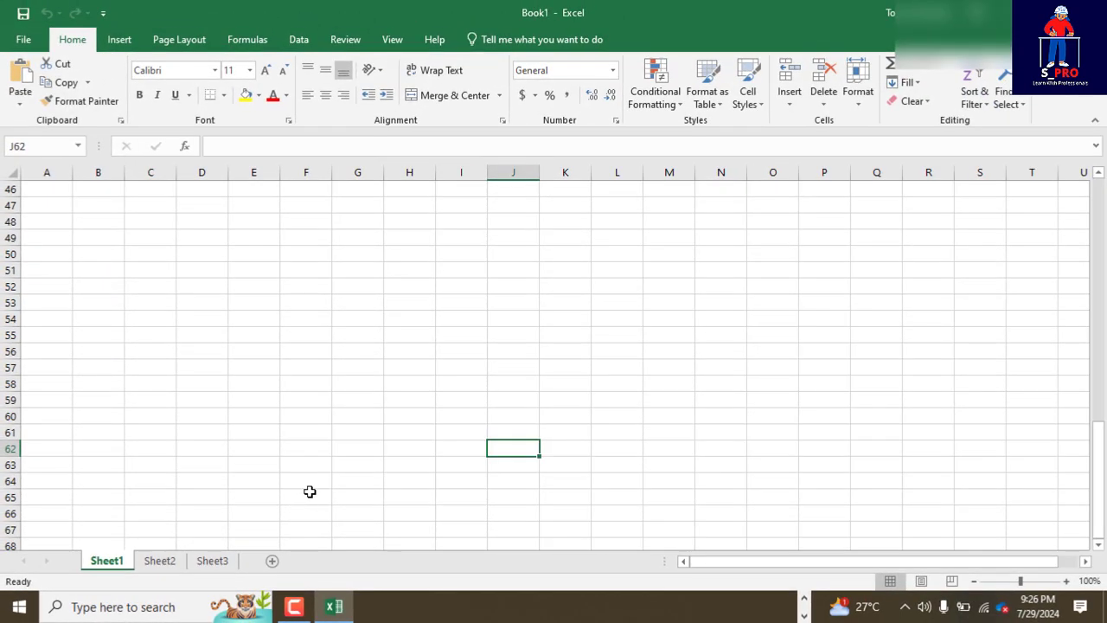
Step: Enter the text treeeje in cell G12 of Sheet1 through the formula bar and commit it
{"action": "left_click", "coordinate": [310, 481]}
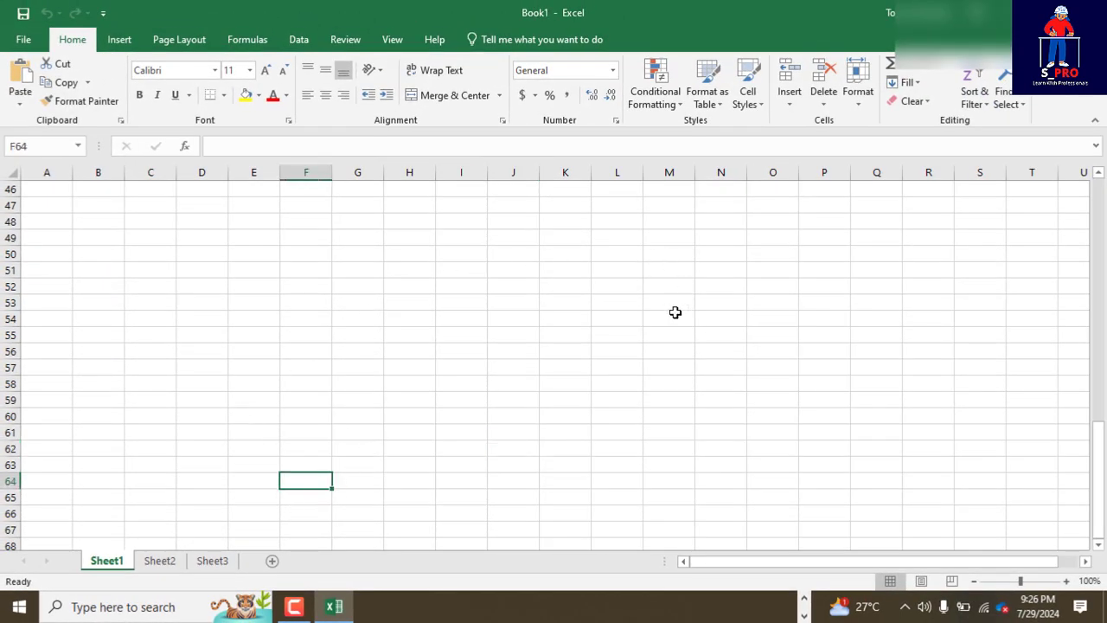
{"action": "scroll", "coordinate": [383, 321], "scroll_direction": "up", "scroll_amount": 6}
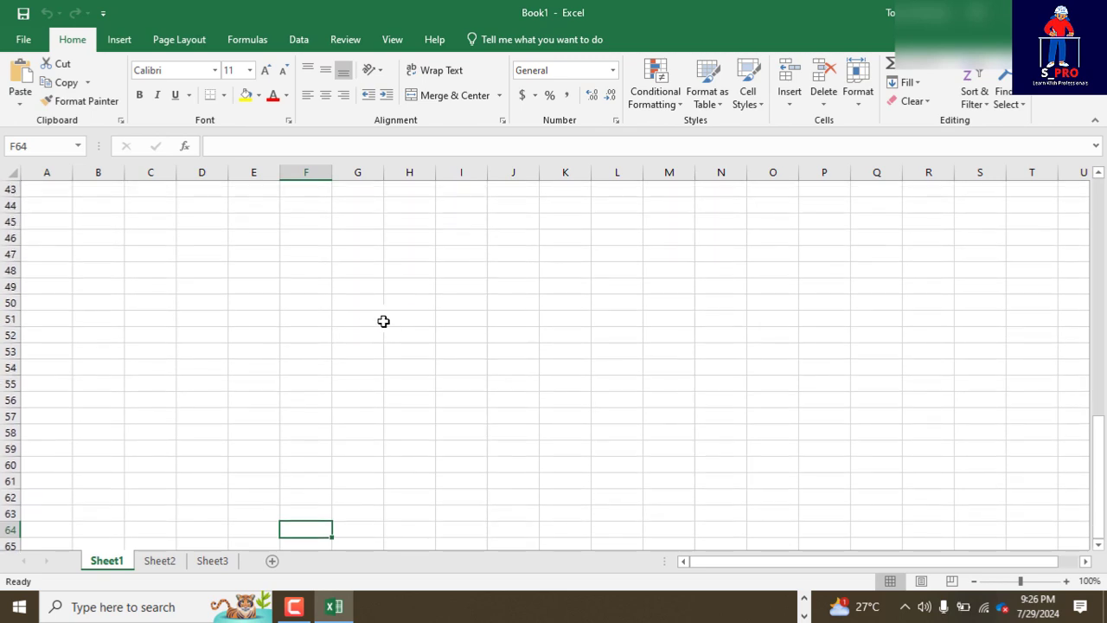
{"action": "scroll", "coordinate": [363, 333], "scroll_direction": "up", "scroll_amount": 5}
{"action": "scroll", "coordinate": [353, 333], "scroll_direction": "up", "scroll_amount": 3}
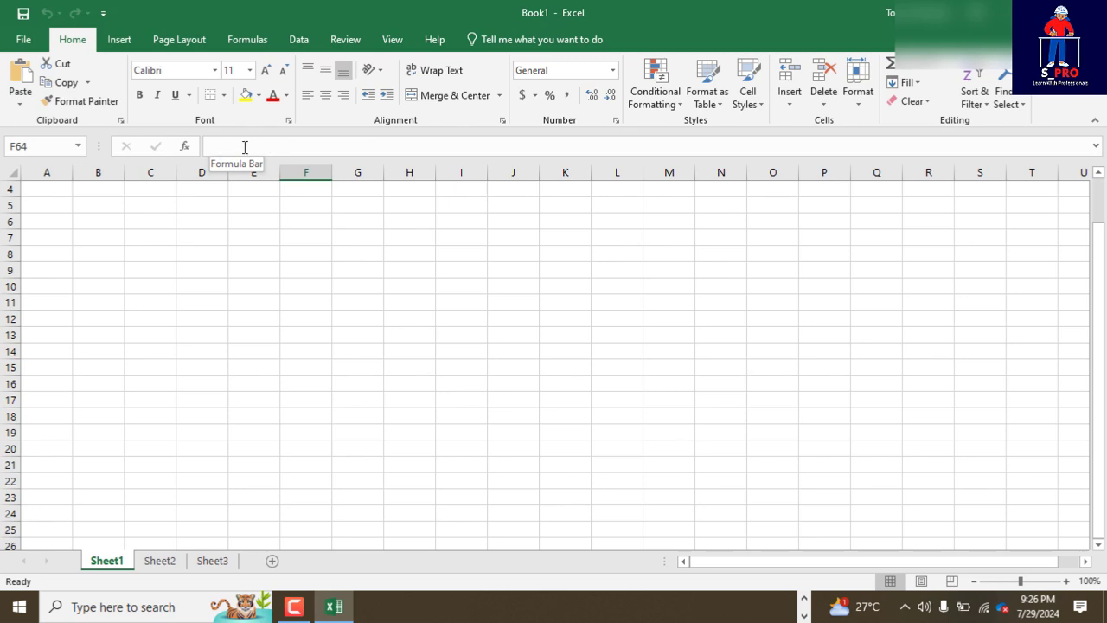
{"action": "left_click", "coordinate": [354, 319]}
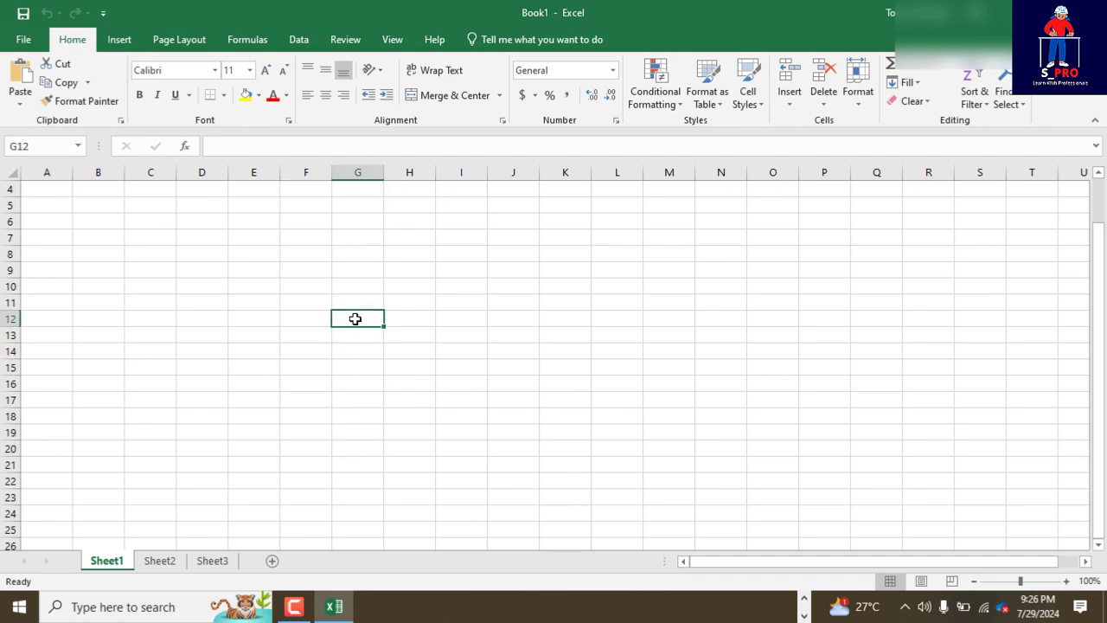
{"action": "left_click", "coordinate": [230, 147]}
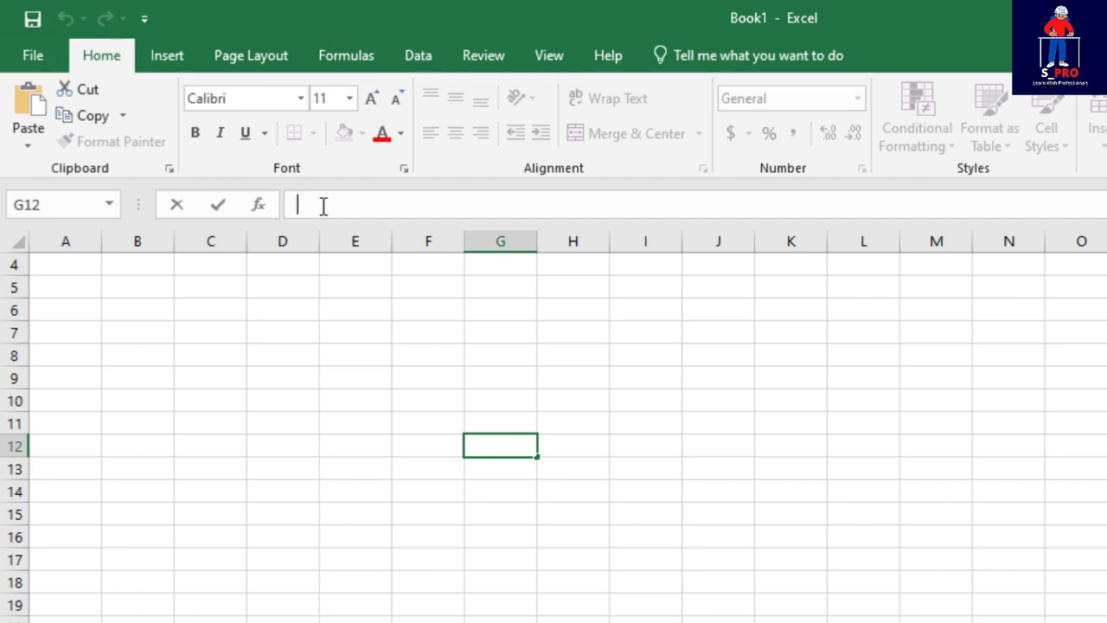
{"action": "type", "text": "treeeje"}
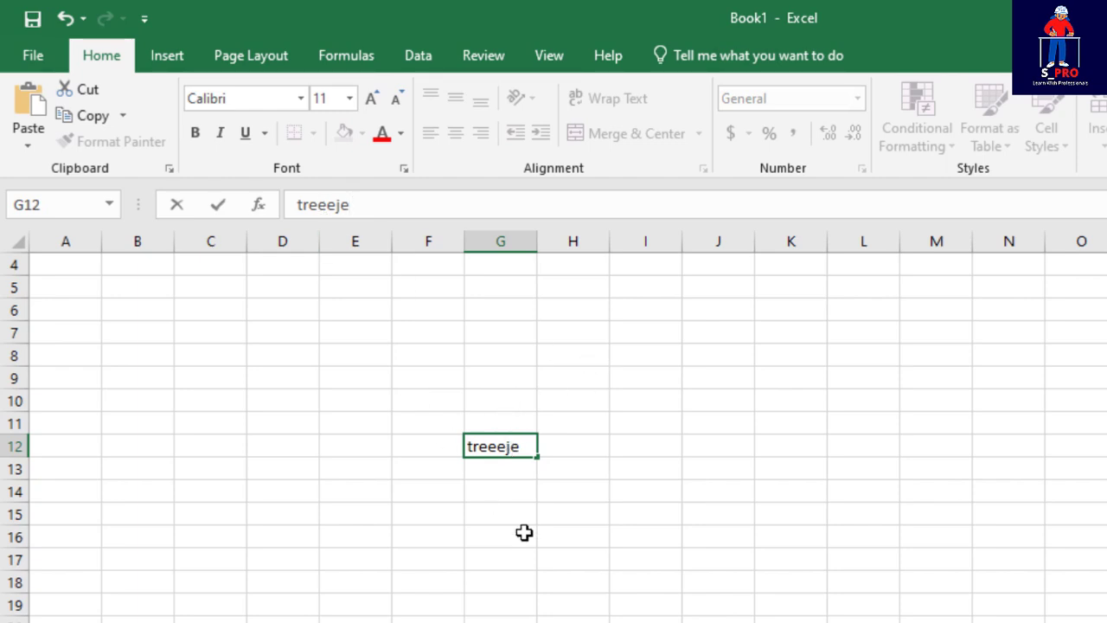
{"action": "left_click", "coordinate": [514, 475]}
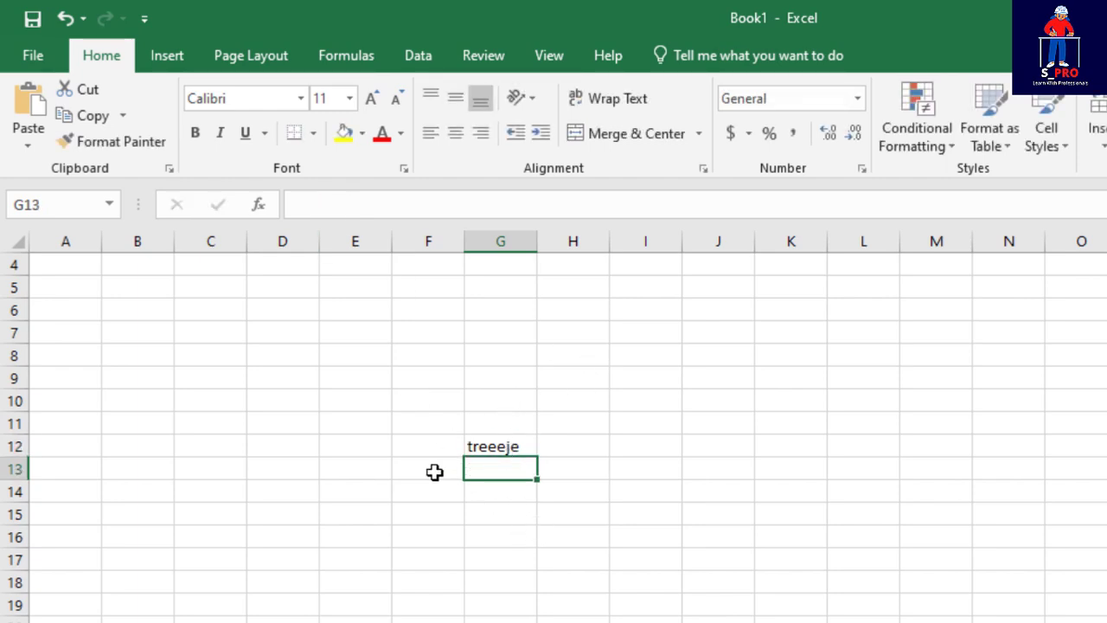
Step: Enter rju46u57 in cell G13 through the formula bar and ej7iy directly in cell H15, committing both entries
{"action": "left_click", "coordinate": [322, 202]}
{"action": "type", "text": "rju46u57"}
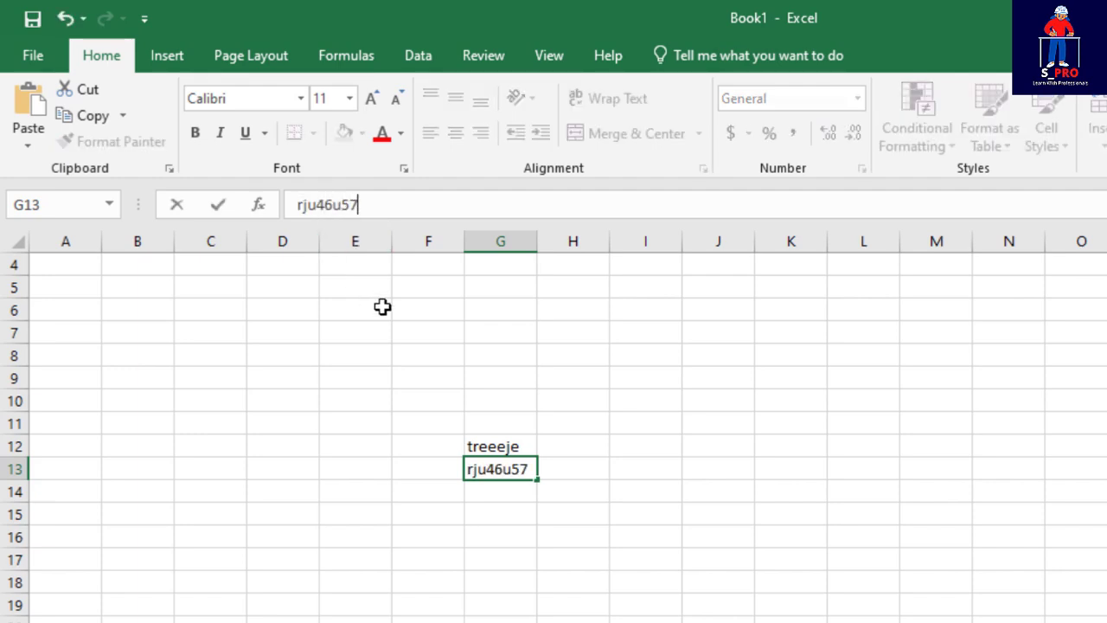
{"action": "left_click", "coordinate": [595, 514]}
{"action": "type", "text": "ej7iy"}
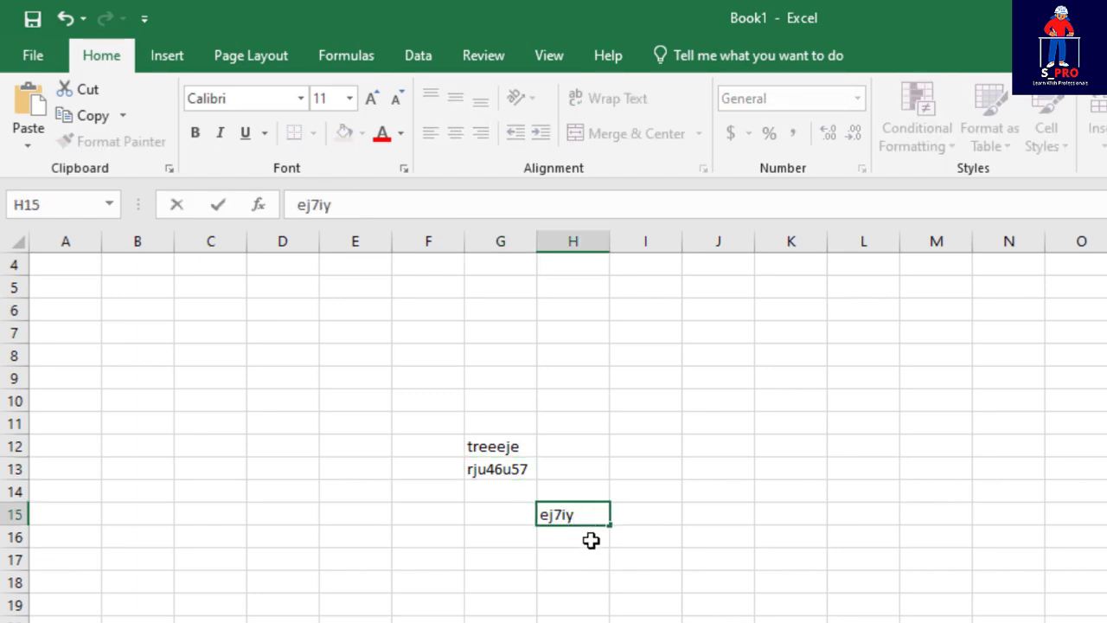
{"action": "left_click", "coordinate": [580, 579]}
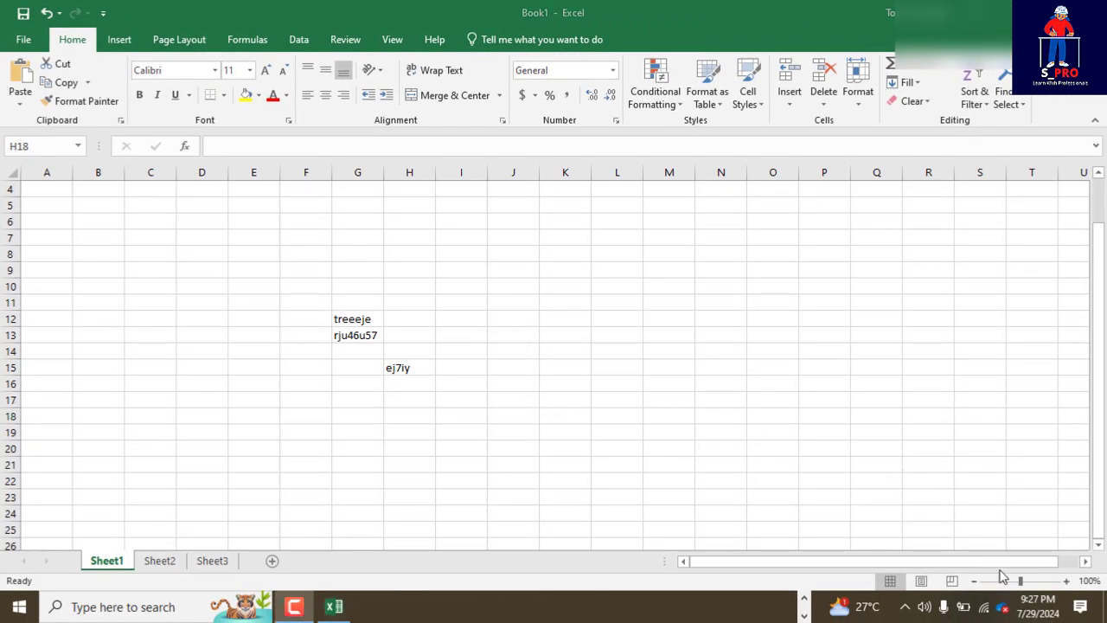
{"action": "left_click", "coordinate": [773, 481]}
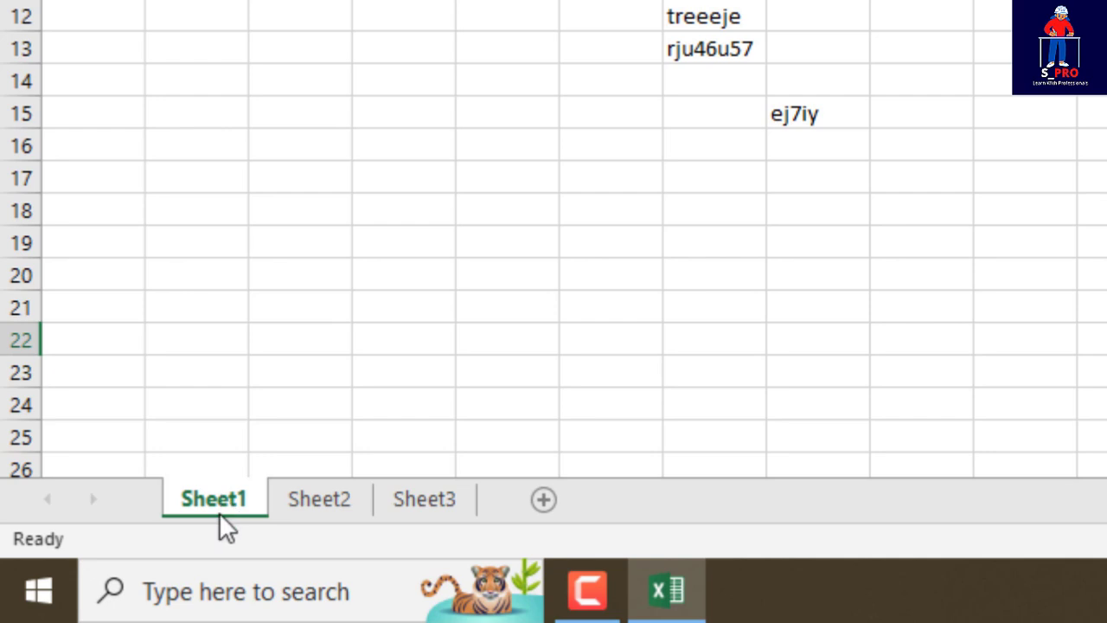
Step: Rename the Sheet1 worksheet as afwt
{"action": "right_click", "coordinate": [230, 508]}
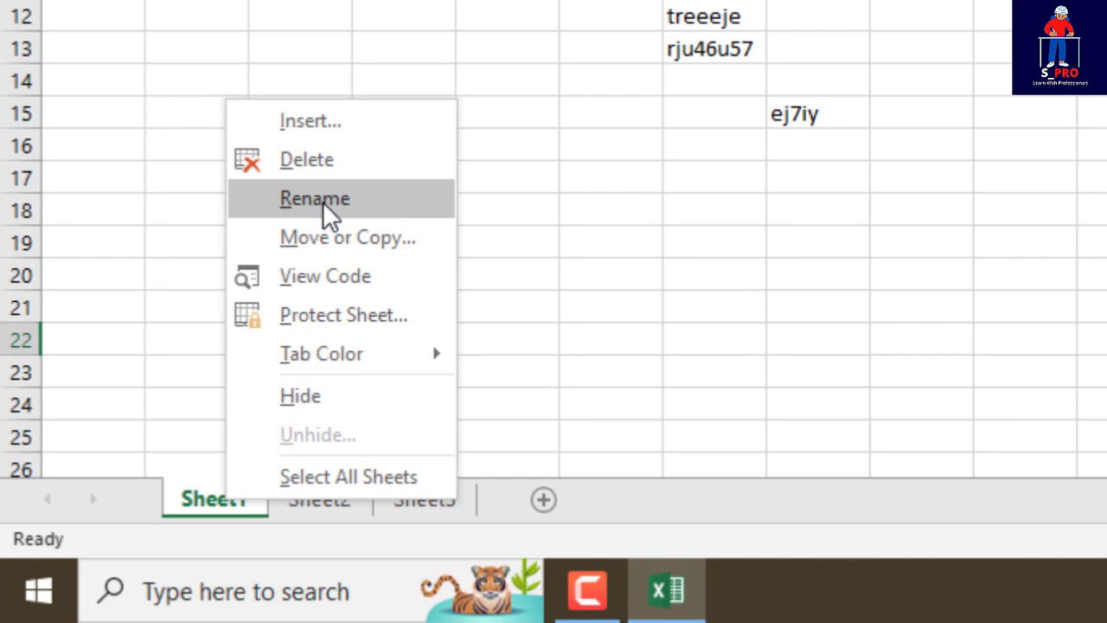
{"action": "left_click", "coordinate": [322, 199]}
{"action": "type", "text": "a"}
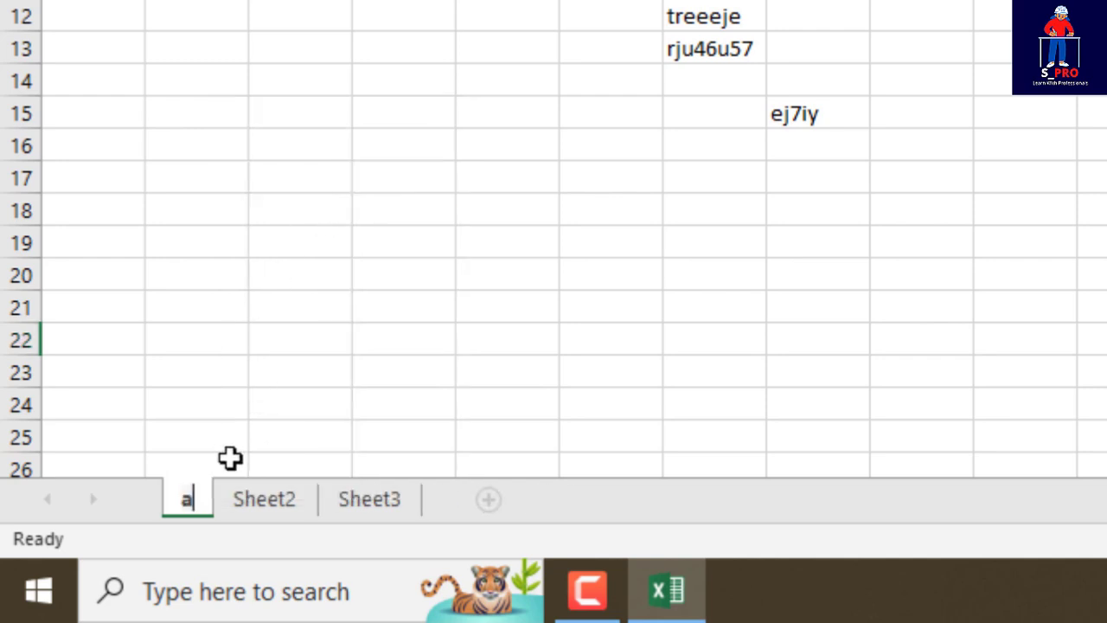
{"action": "type", "text": "fwt"}
{"action": "key", "text": "Return"}
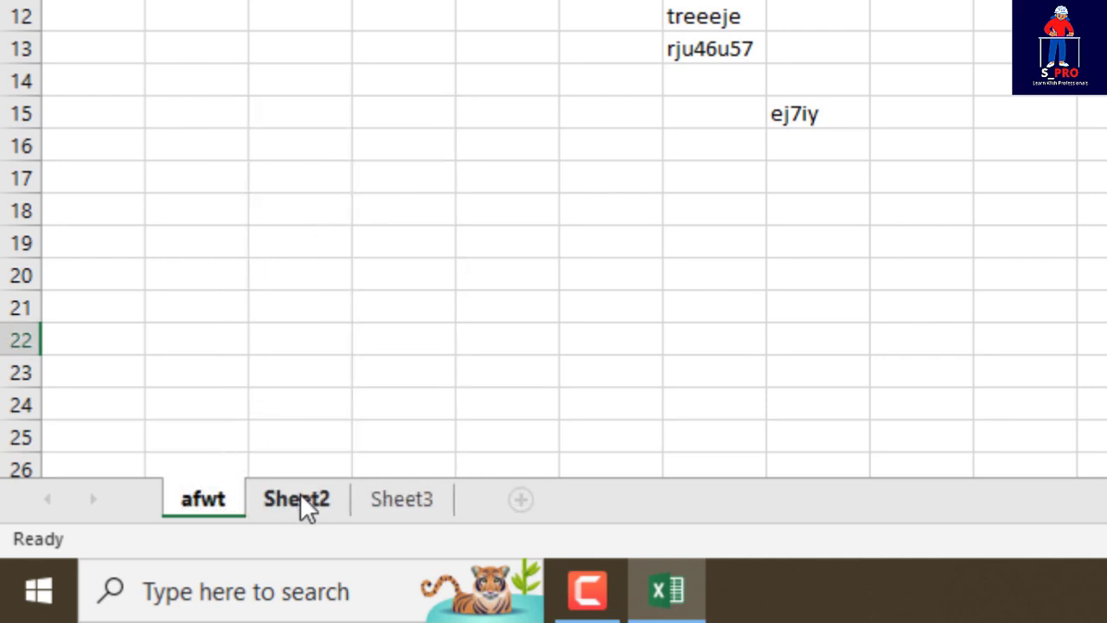
Step: Rename the Sheet2 worksheet as data, and return to the afwt sheet
{"action": "left_click", "coordinate": [307, 510]}
{"action": "right_click", "coordinate": [307, 509]}
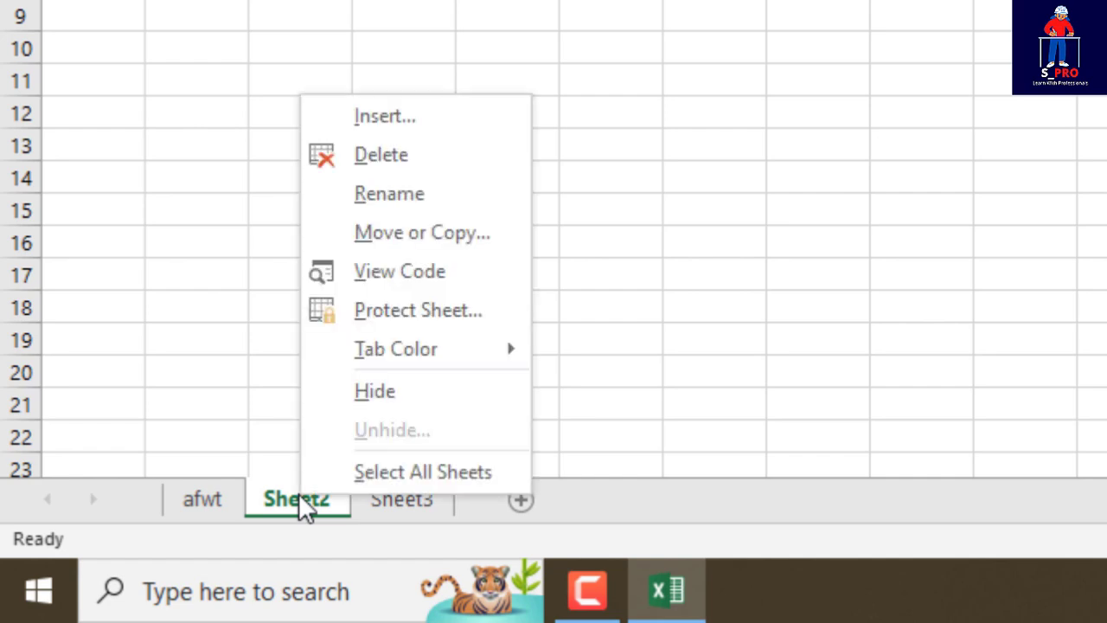
{"action": "left_click", "coordinate": [410, 194]}
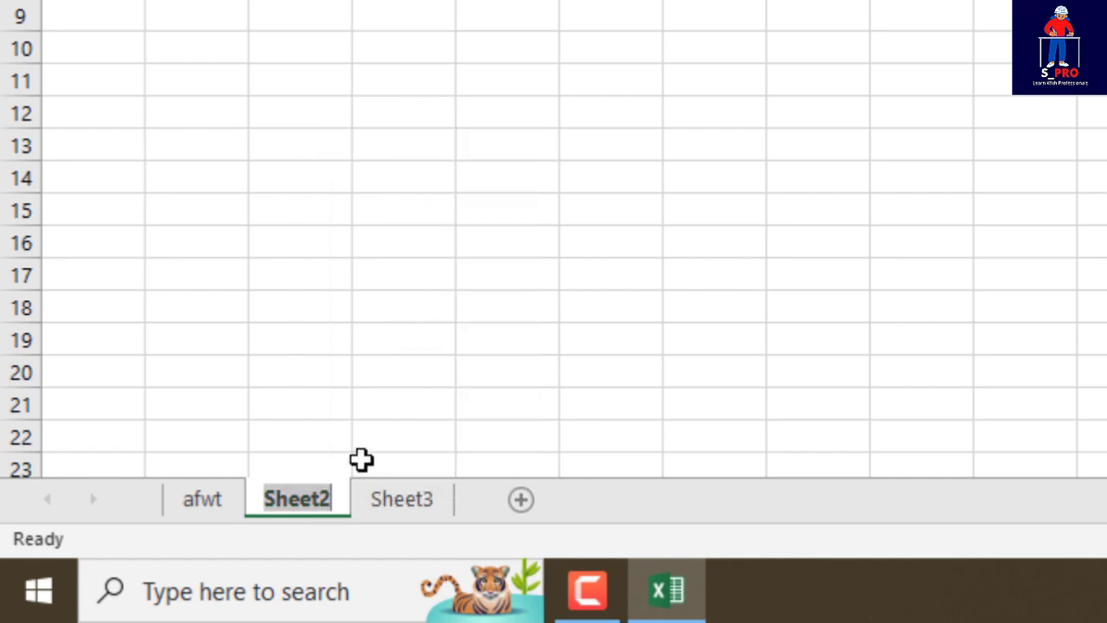
{"action": "type", "text": "dad"}
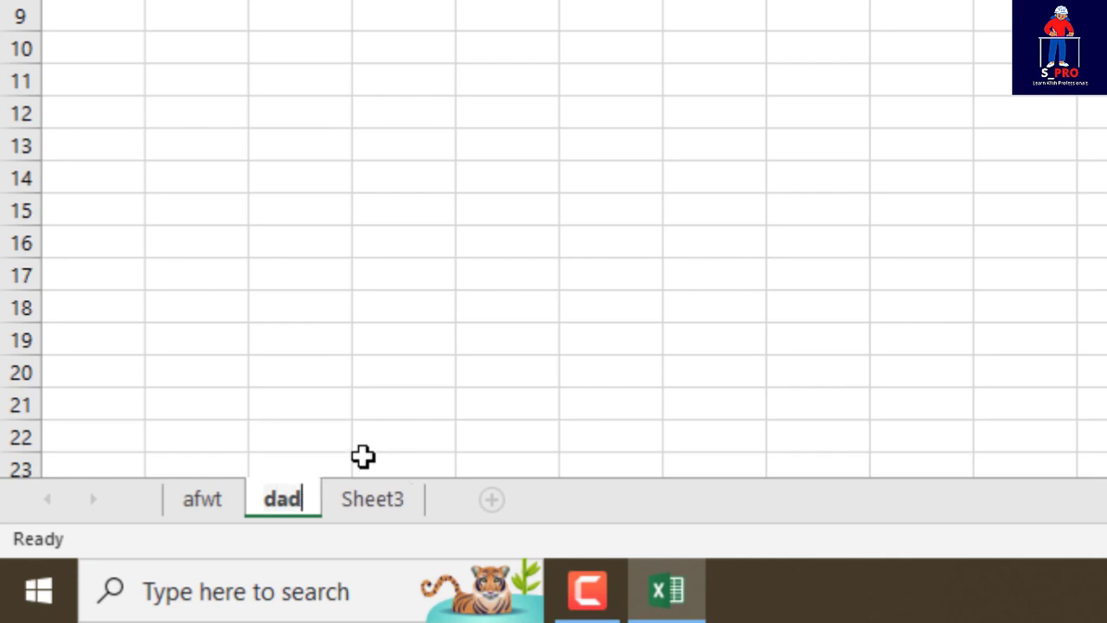
{"action": "key", "text": "Return"}
{"action": "key", "text": "BackSpace"}
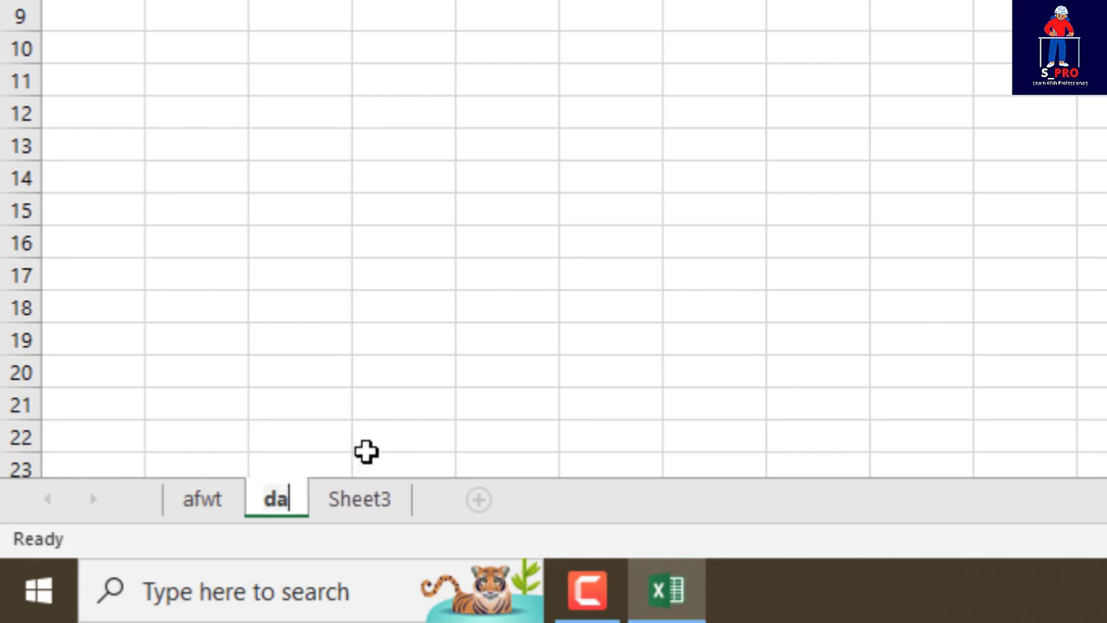
{"action": "type", "text": "ta"}
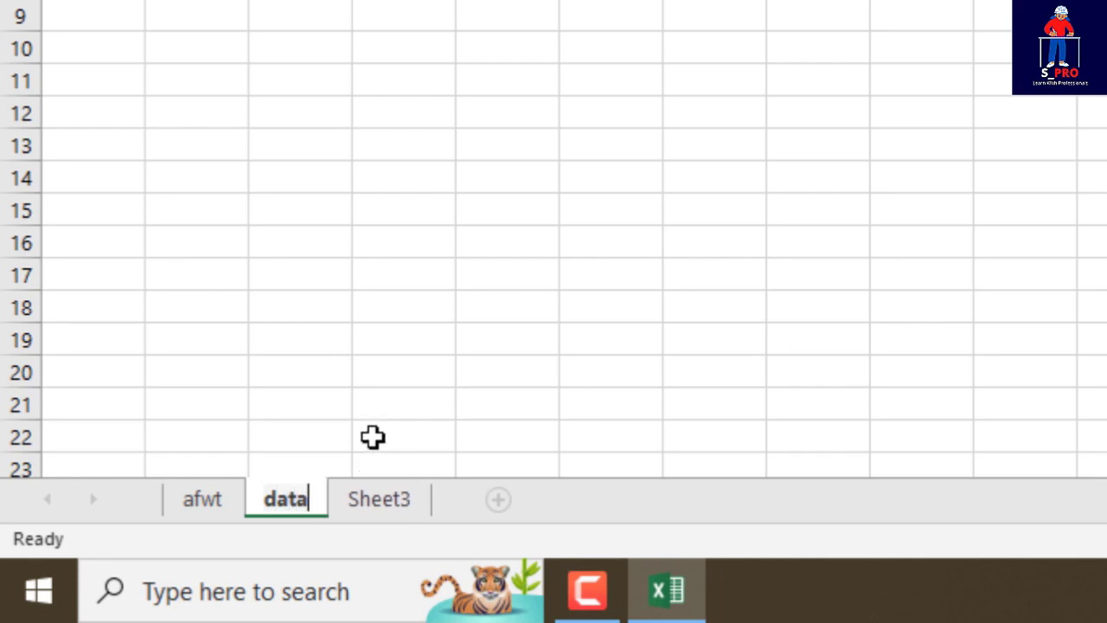
{"action": "left_click", "coordinate": [227, 508]}
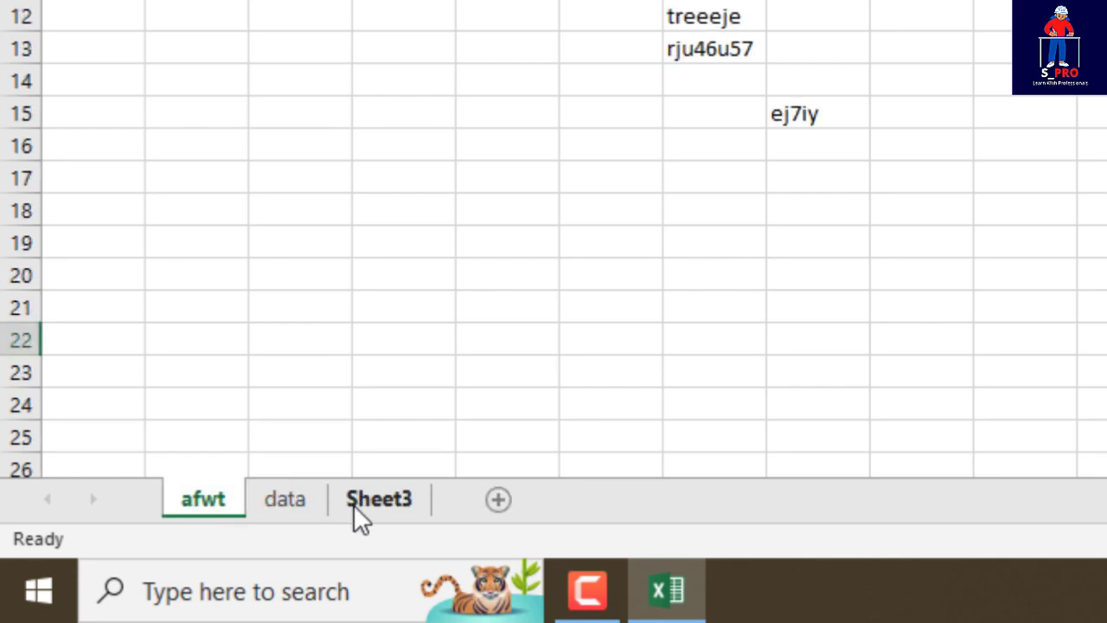
Step: Demonstrate reordering worksheets by moving afwt after data and back to the first position
{"action": "left_click", "coordinate": [272, 502]}
{"action": "left_click", "coordinate": [199, 517]}
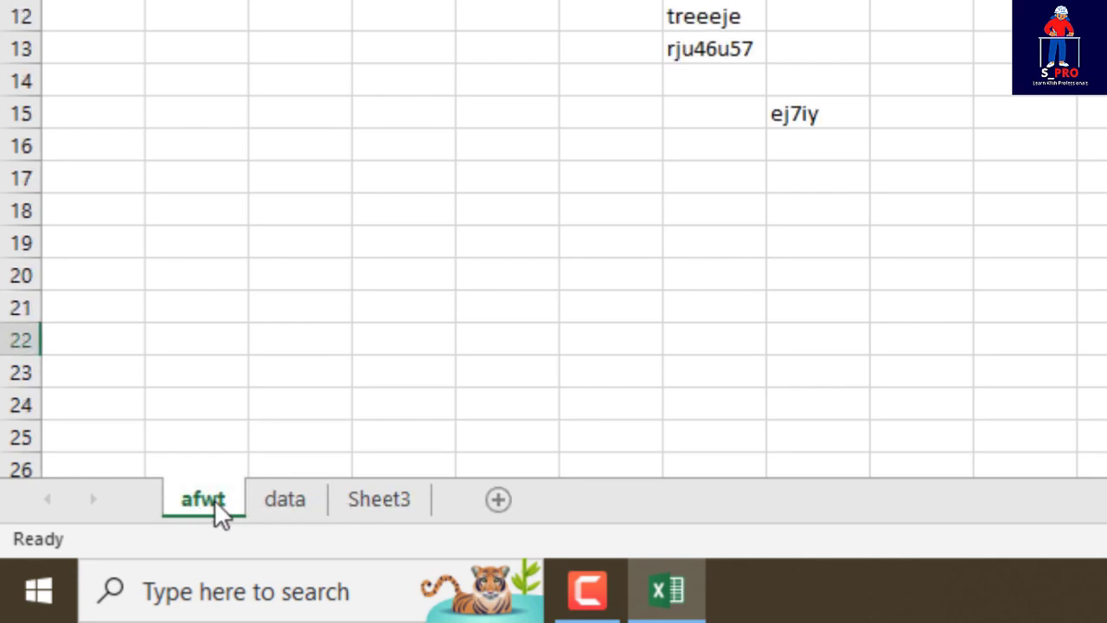
{"action": "mouse_move", "coordinate": [204, 503]}
{"action": "left_mouse_down"}
{"action": "mouse_move", "coordinate": [201, 489]}
{"action": "mouse_move", "coordinate": [234, 458]}
{"action": "mouse_move", "coordinate": [279, 459]}
{"action": "mouse_move", "coordinate": [294, 511]}
{"action": "left_mouse_up"}
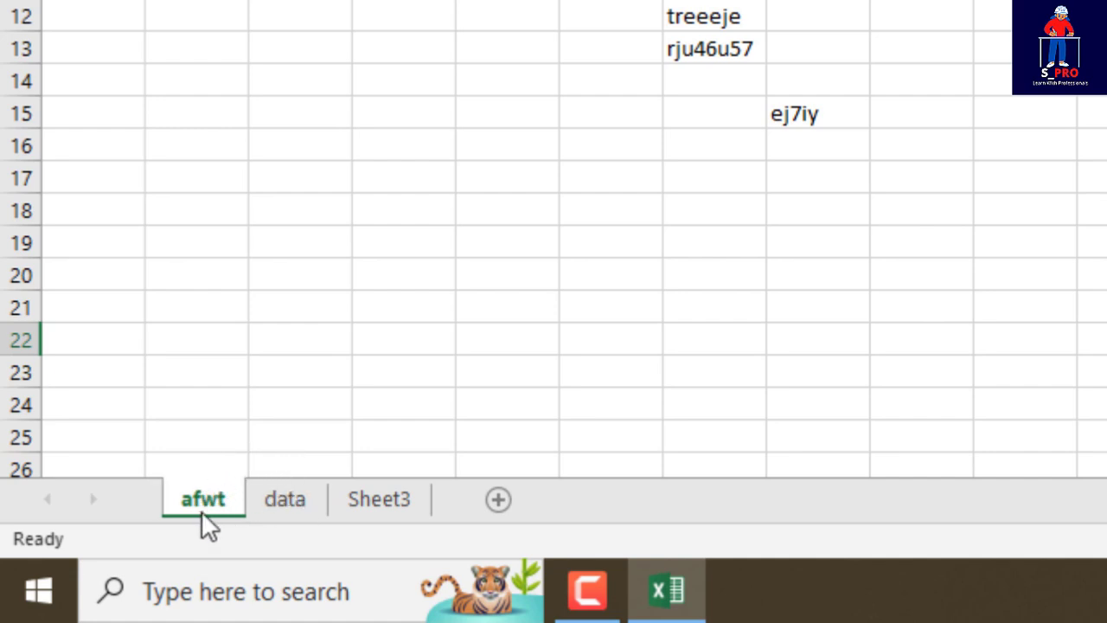
{"action": "mouse_move", "coordinate": [208, 514]}
{"action": "left_mouse_down"}
{"action": "mouse_move", "coordinate": [344, 493]}
{"action": "mouse_move", "coordinate": [366, 507]}
{"action": "left_mouse_up"}
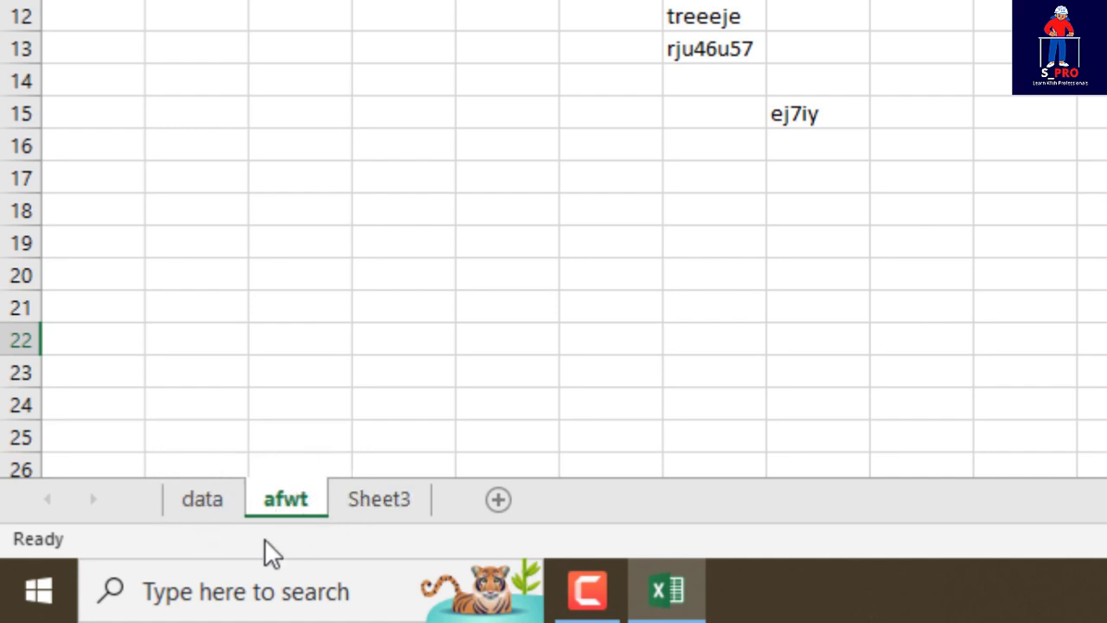
{"action": "left_click_drag", "start_coordinate": [294, 510], "coordinate": [258, 459]}
{"action": "left_click_drag", "start_coordinate": [307, 510], "coordinate": [170, 445]}
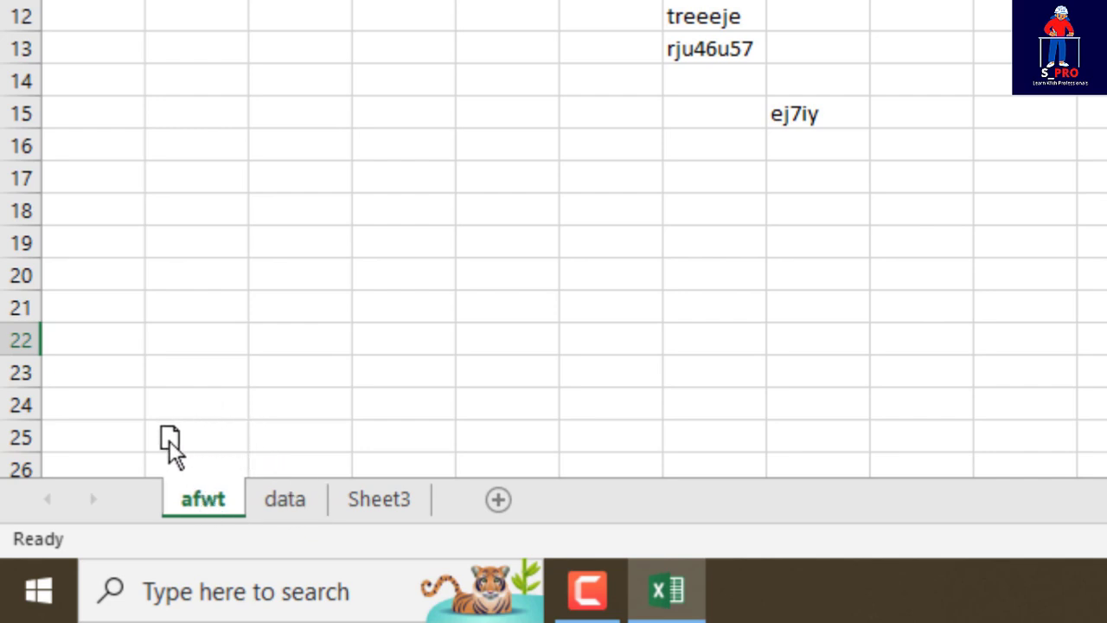
Step: Examine the Move or Copy destination choices for the afwt sheet, cancel without moving it, and select cell H18
{"action": "right_click", "coordinate": [208, 506]}
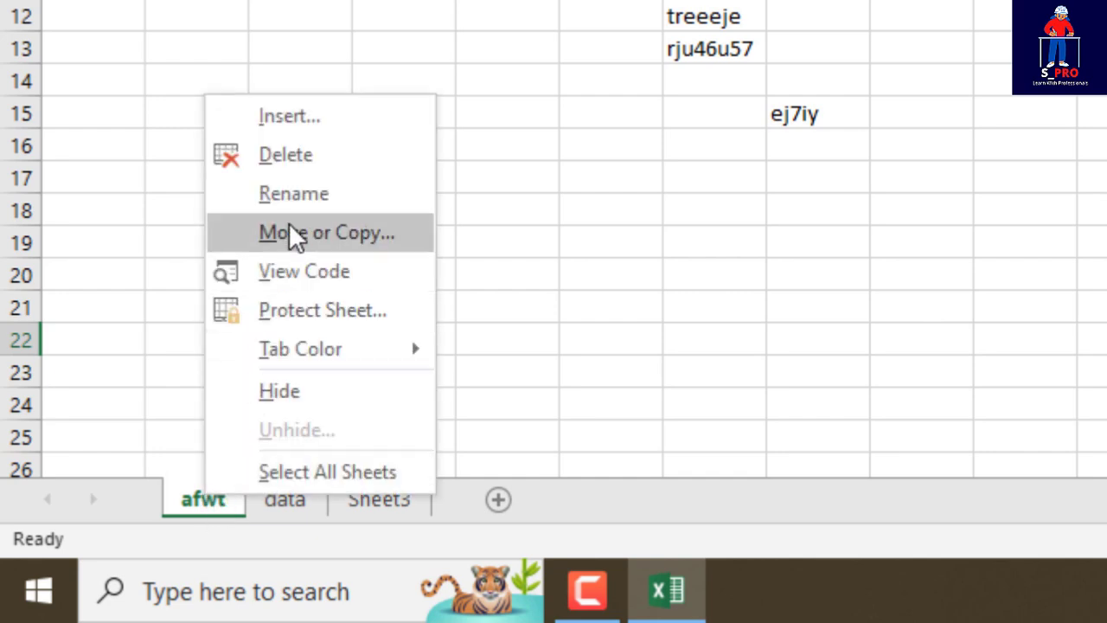
{"action": "left_click", "coordinate": [325, 237]}
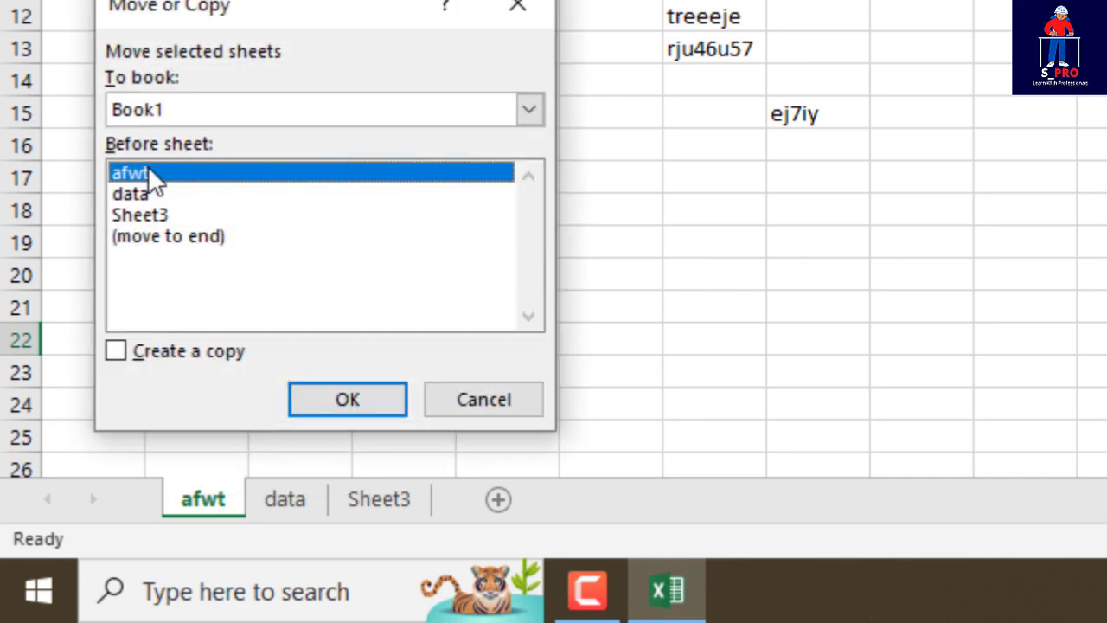
{"action": "left_click", "coordinate": [159, 241]}
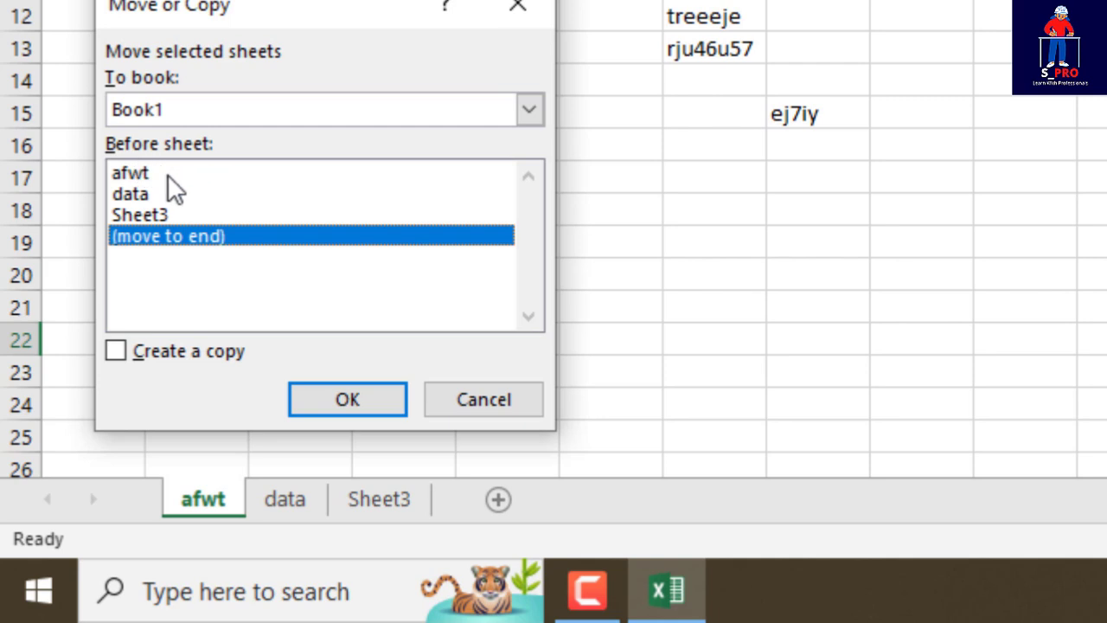
{"action": "left_click", "coordinate": [134, 176]}
{"action": "left_click", "coordinate": [135, 194]}
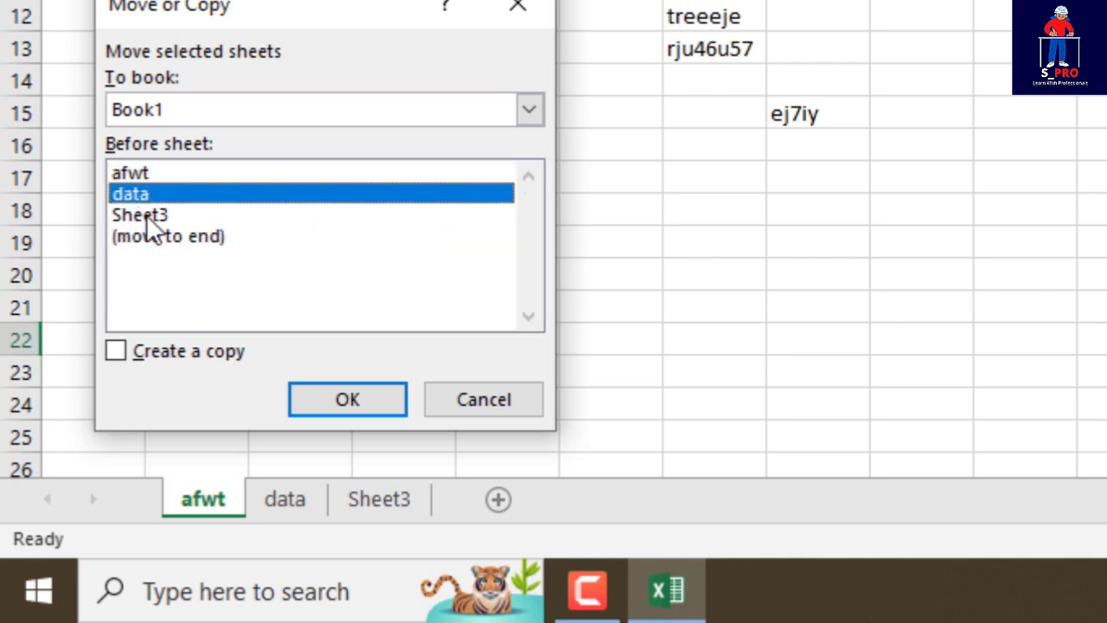
{"action": "left_click", "coordinate": [126, 174]}
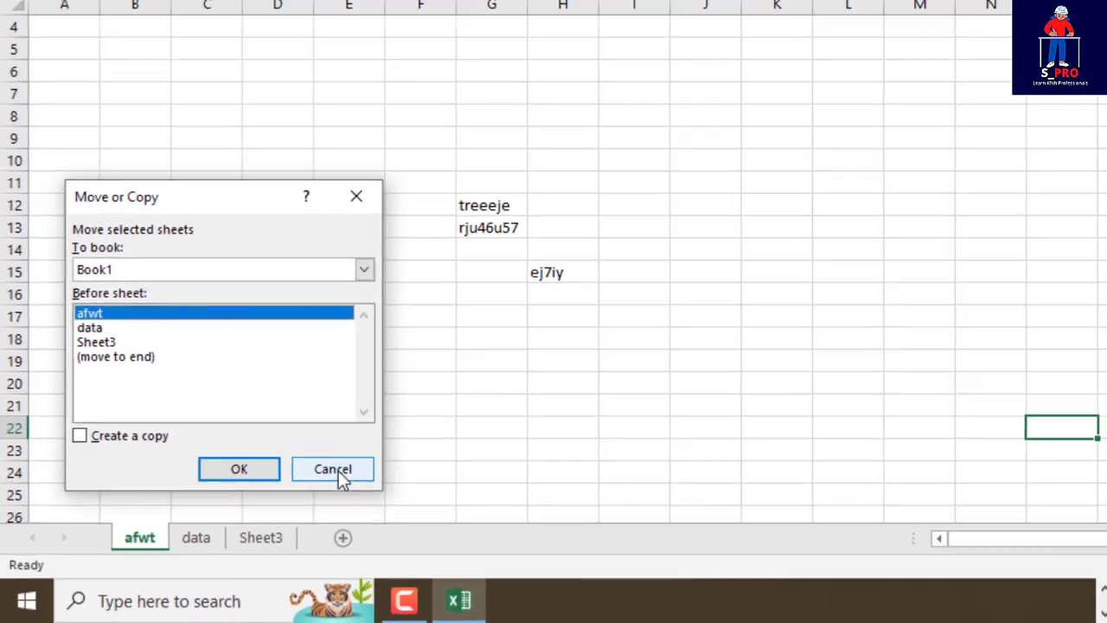
{"action": "left_click", "coordinate": [483, 399]}
{"action": "left_click", "coordinate": [342, 445]}
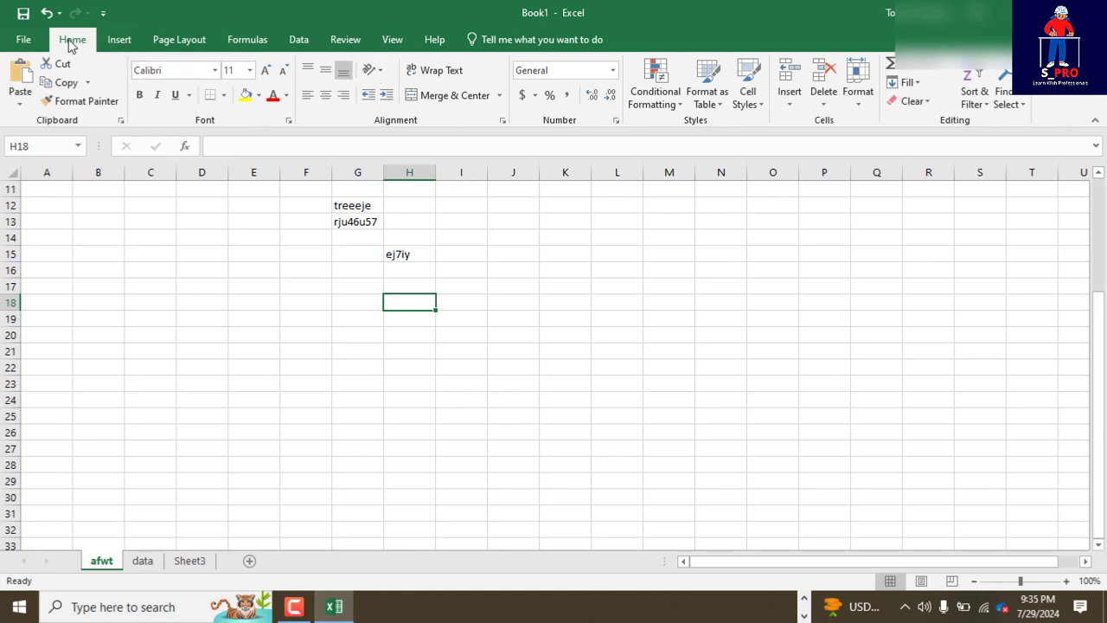
Step: Demonstrate the Zoom command by magnifying the worksheet to 200% and restoring it to 100%
{"action": "left_click", "coordinate": [394, 41]}
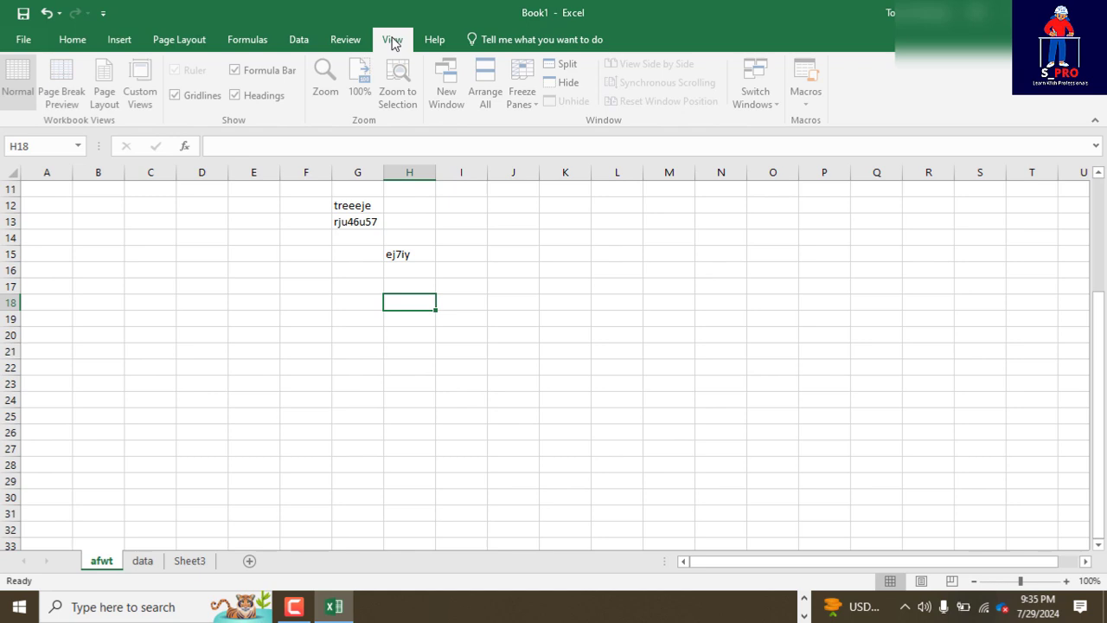
{"action": "left_click", "coordinate": [327, 74]}
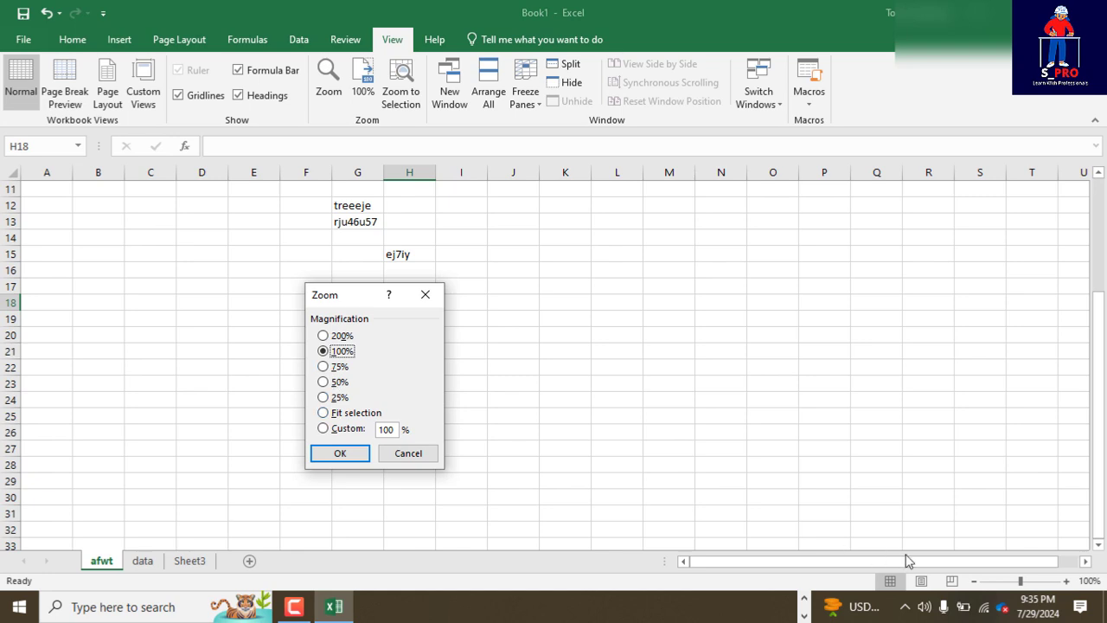
{"action": "left_click", "coordinate": [329, 335]}
{"action": "left_click", "coordinate": [339, 453]}
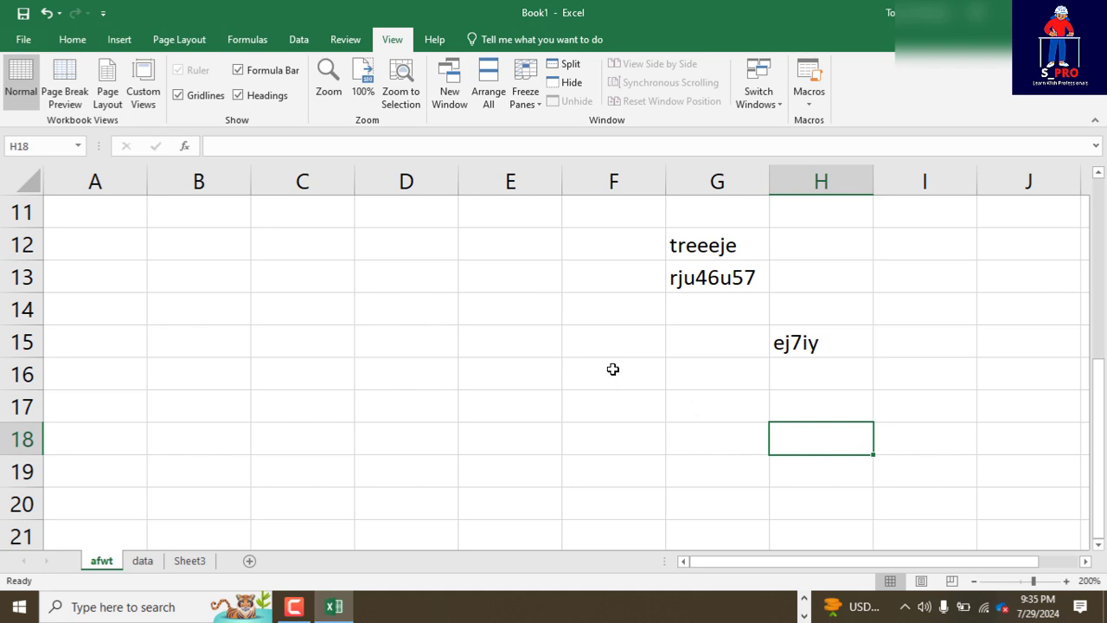
{"action": "left_click", "coordinate": [361, 78]}
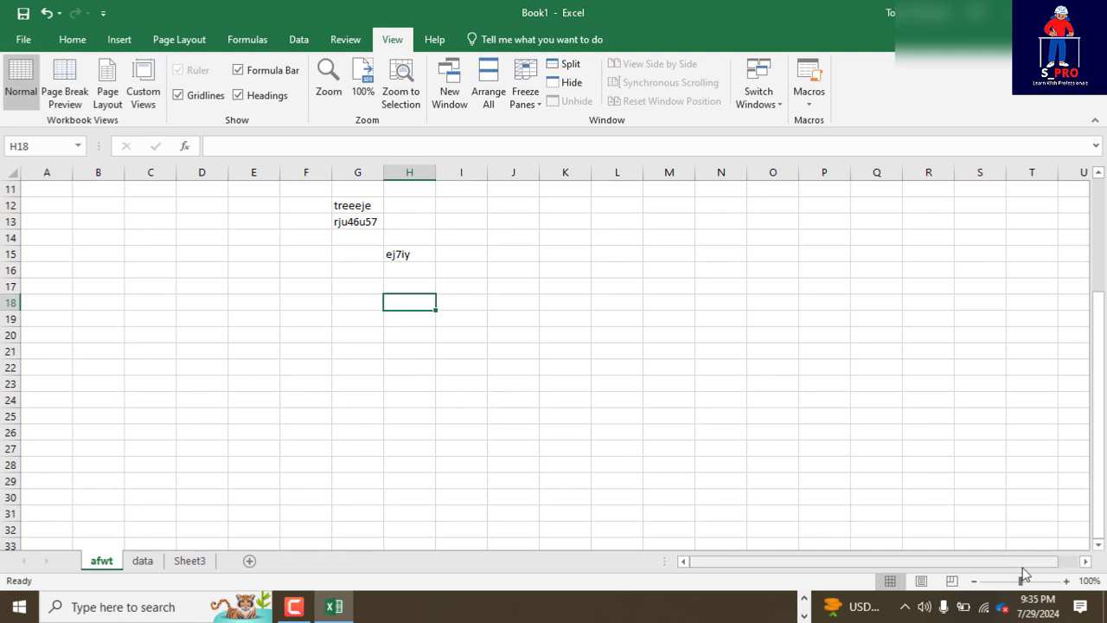
Step: Increase the worksheet zoom to 250% with the zoom slider and its step control
{"action": "left_click_drag", "start_coordinate": [1022, 581], "coordinate": [1033, 586]}
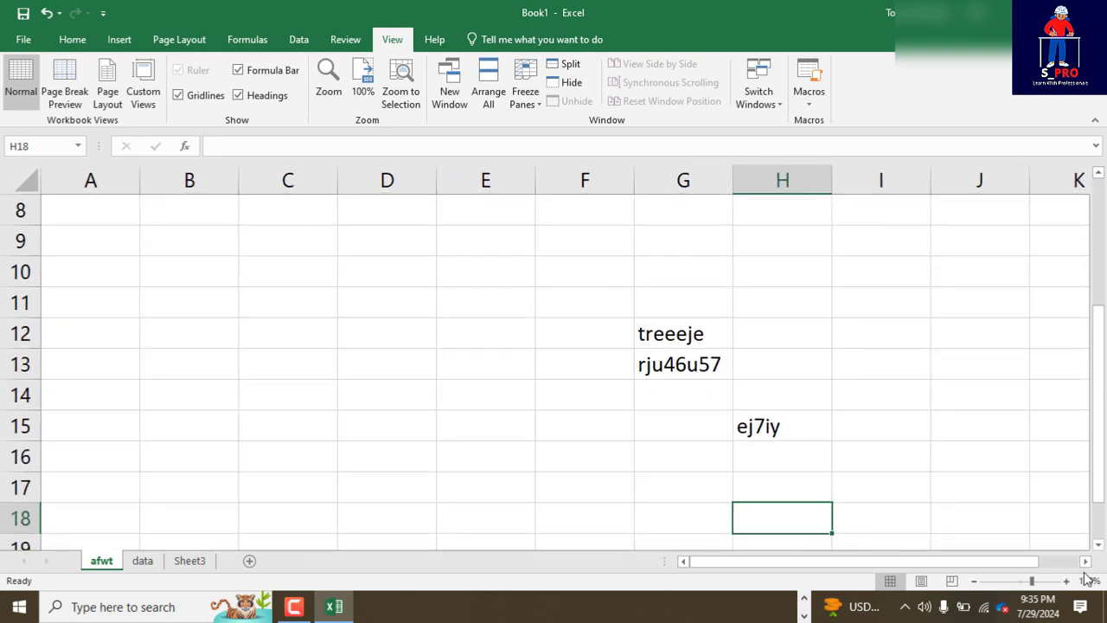
{"action": "left_click", "coordinate": [1067, 581]}
{"action": "left_click", "coordinate": [1067, 581]}
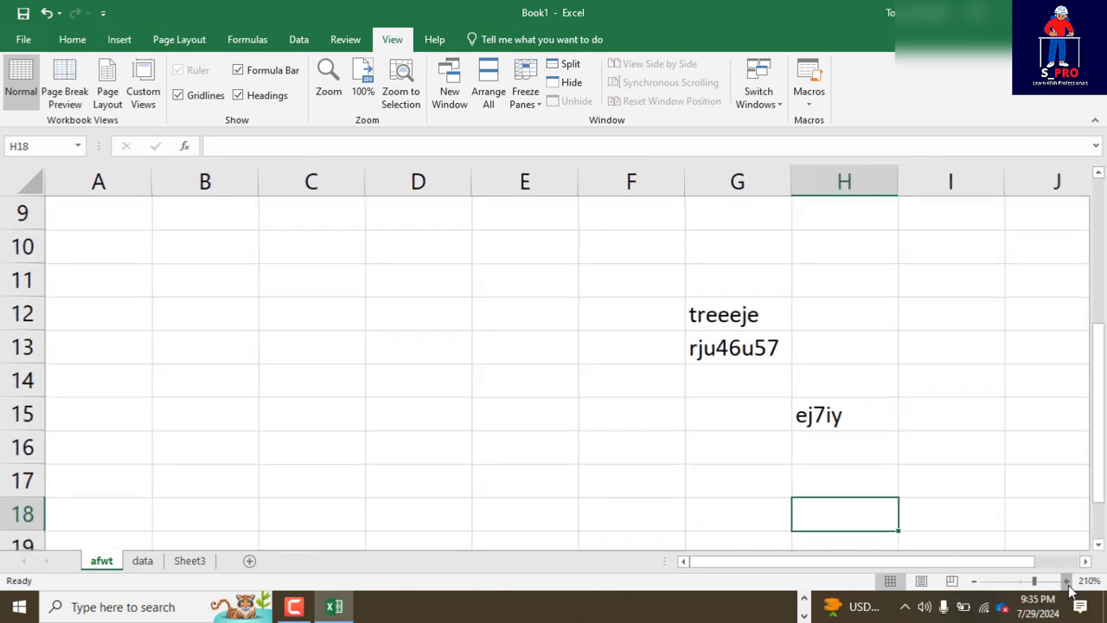
{"action": "left_click", "coordinate": [1067, 581]}
{"action": "left_click", "coordinate": [1067, 581]}
{"action": "left_click", "coordinate": [1068, 581]}
{"action": "left_click", "coordinate": [1068, 581]}
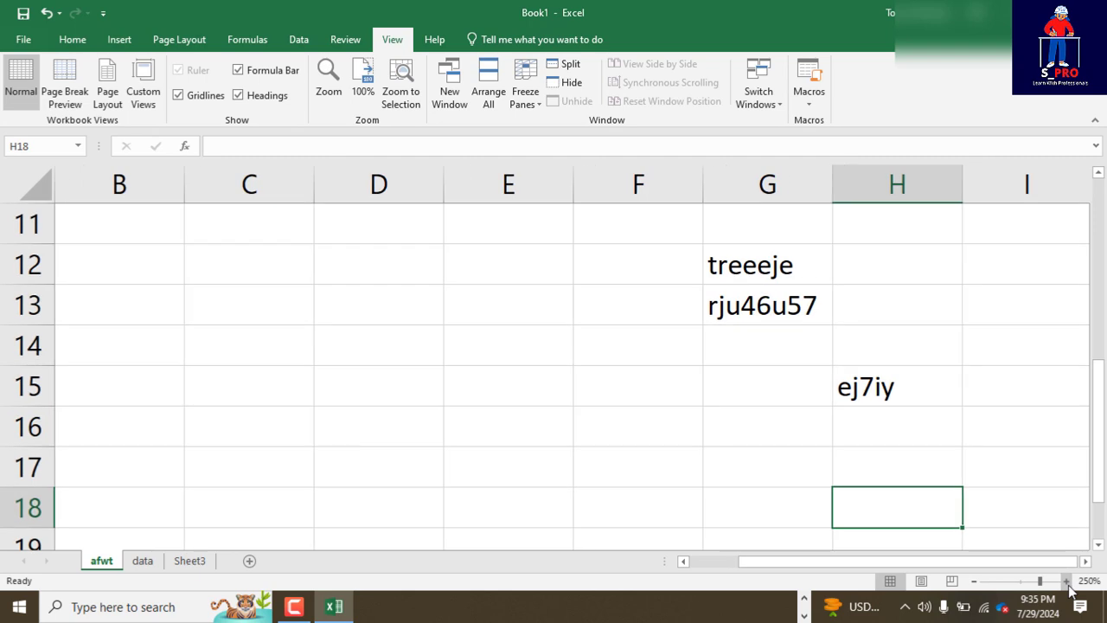
Step: Reduce the worksheet zoom stepwise to 100%
{"action": "left_click", "coordinate": [974, 582]}
{"action": "left_click", "coordinate": [974, 582]}
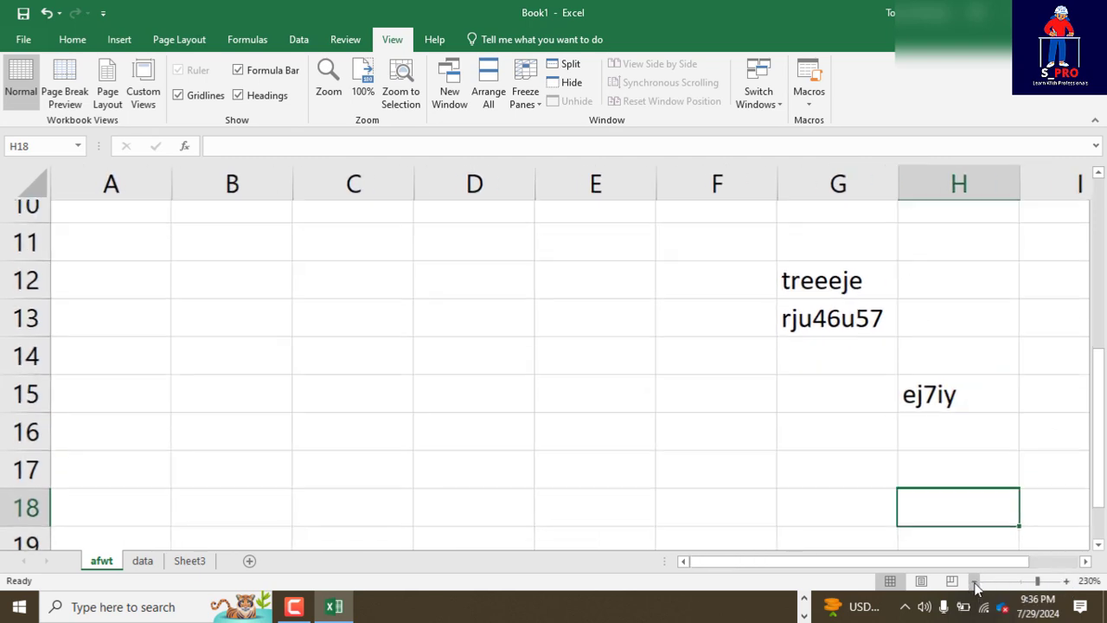
{"action": "left_click", "coordinate": [975, 582]}
{"action": "left_click", "coordinate": [975, 582]}
{"action": "left_click", "coordinate": [975, 582]}
{"action": "left_click", "coordinate": [974, 582]}
{"action": "left_click", "coordinate": [974, 582]}
{"action": "left_click", "coordinate": [975, 582]}
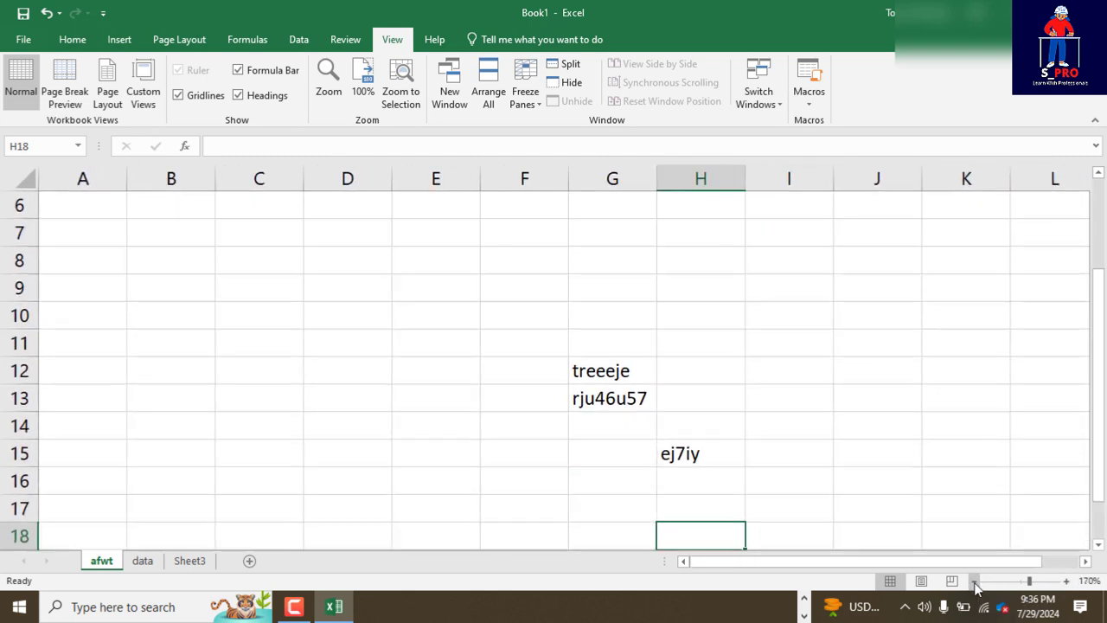
{"action": "left_click", "coordinate": [975, 582]}
{"action": "left_click", "coordinate": [975, 582]}
{"action": "left_click", "coordinate": [974, 582]}
{"action": "left_click", "coordinate": [975, 583]}
{"action": "left_click", "coordinate": [975, 583]}
{"action": "left_click", "coordinate": [975, 582]}
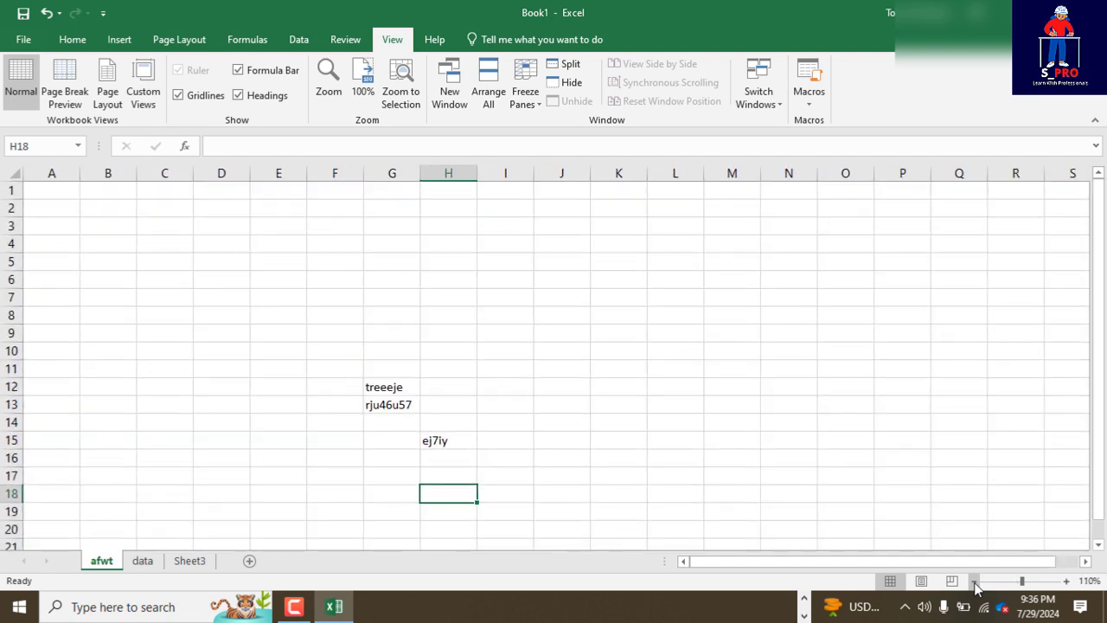
{"action": "left_click", "coordinate": [975, 582]}
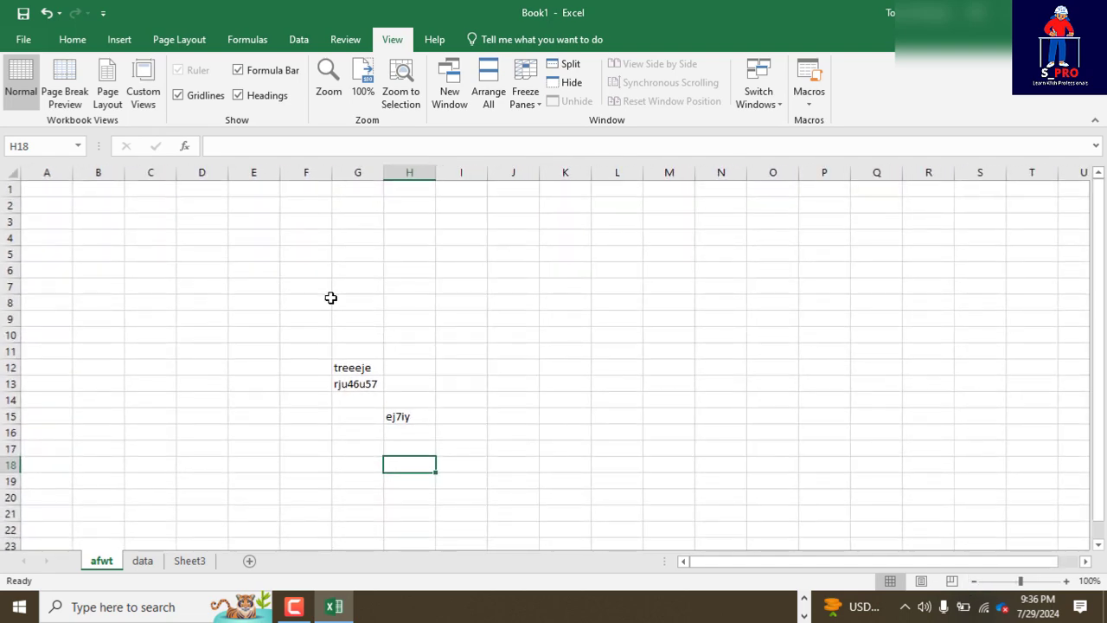
Step: Clear the contents of the range F11:H15 on the afwt sheet
{"action": "left_click_drag", "start_coordinate": [314, 353], "coordinate": [423, 419]}
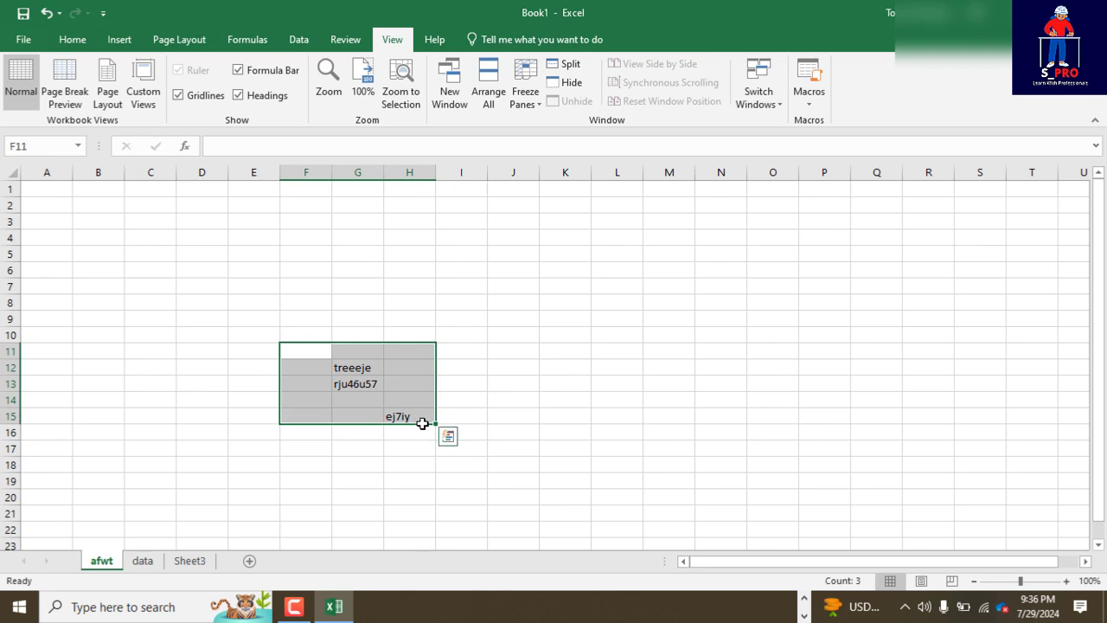
{"action": "key", "text": "Delete"}
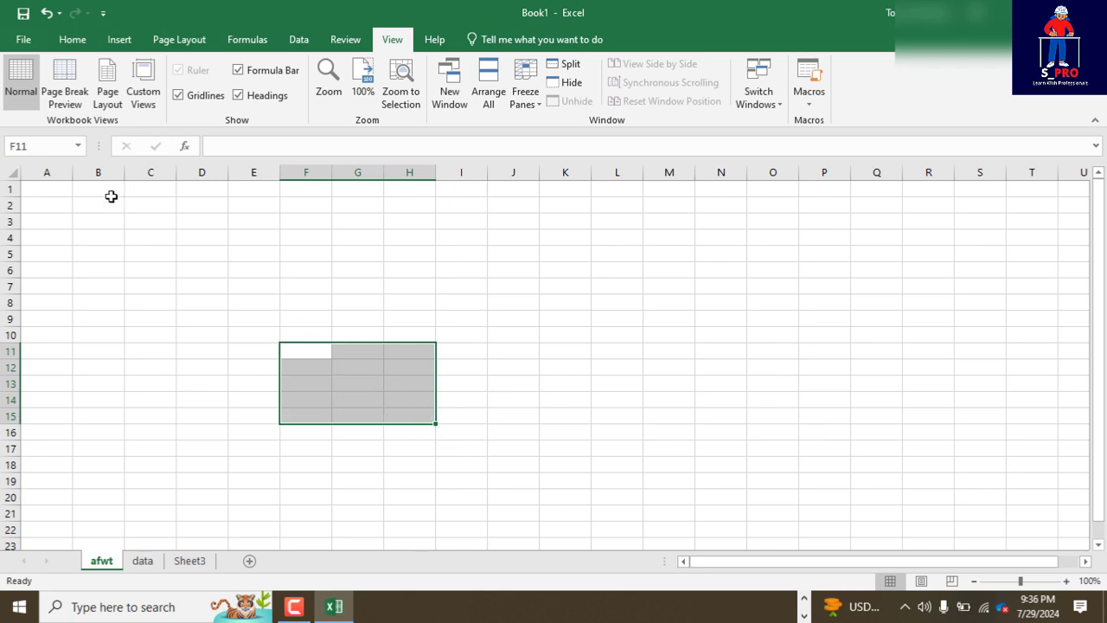
{"action": "left_click", "coordinate": [166, 274]}
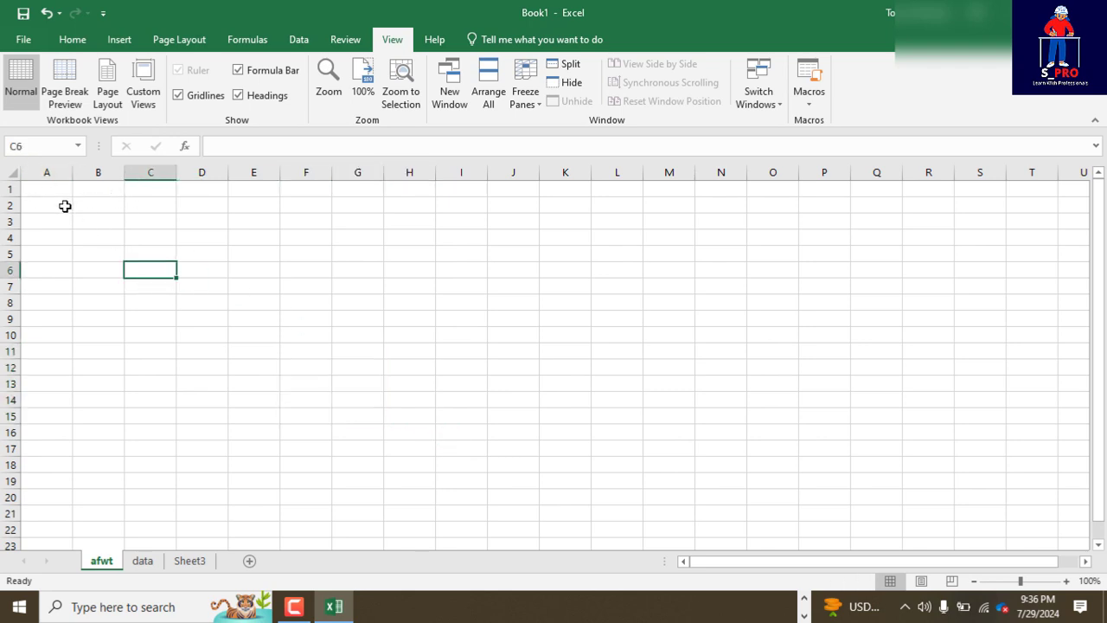
Step: Enter the heading S/N in cell A2 and the heading BANK in cell B2
{"action": "left_click", "coordinate": [52, 202]}
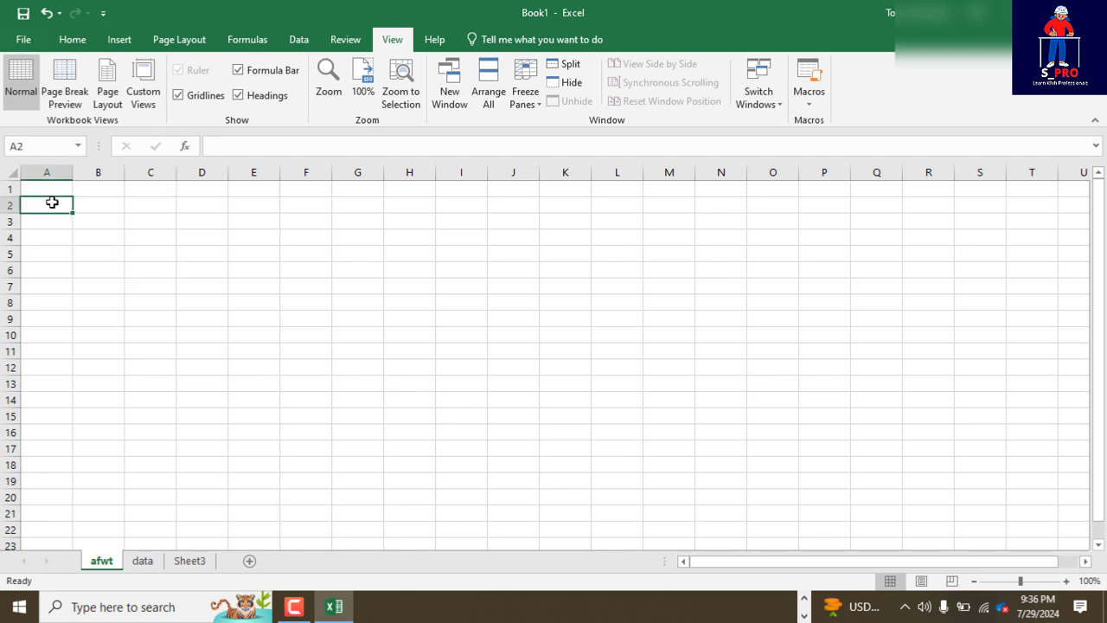
{"action": "type", "text": "S/"}
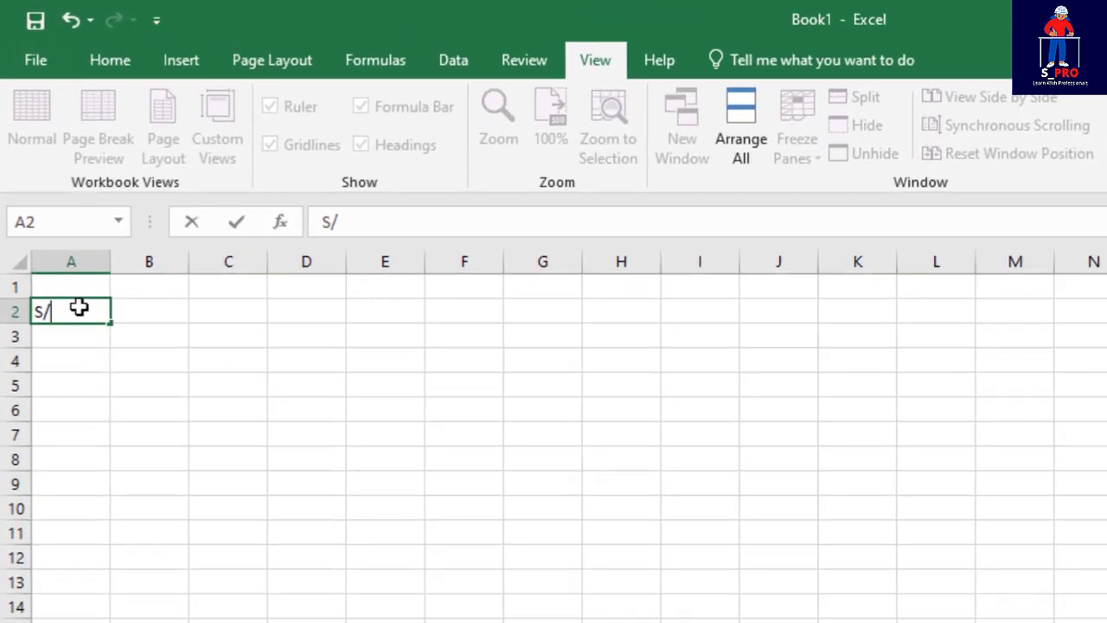
{"action": "type", "text": "N"}
{"action": "key", "text": "Tab"}
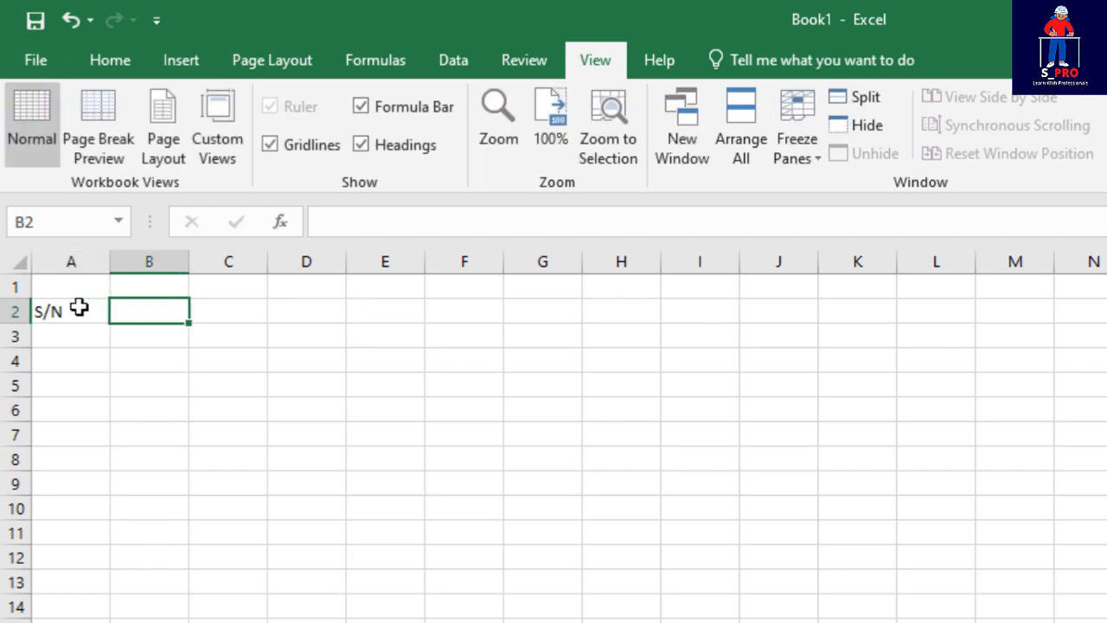
{"action": "type", "text": "BANK"}
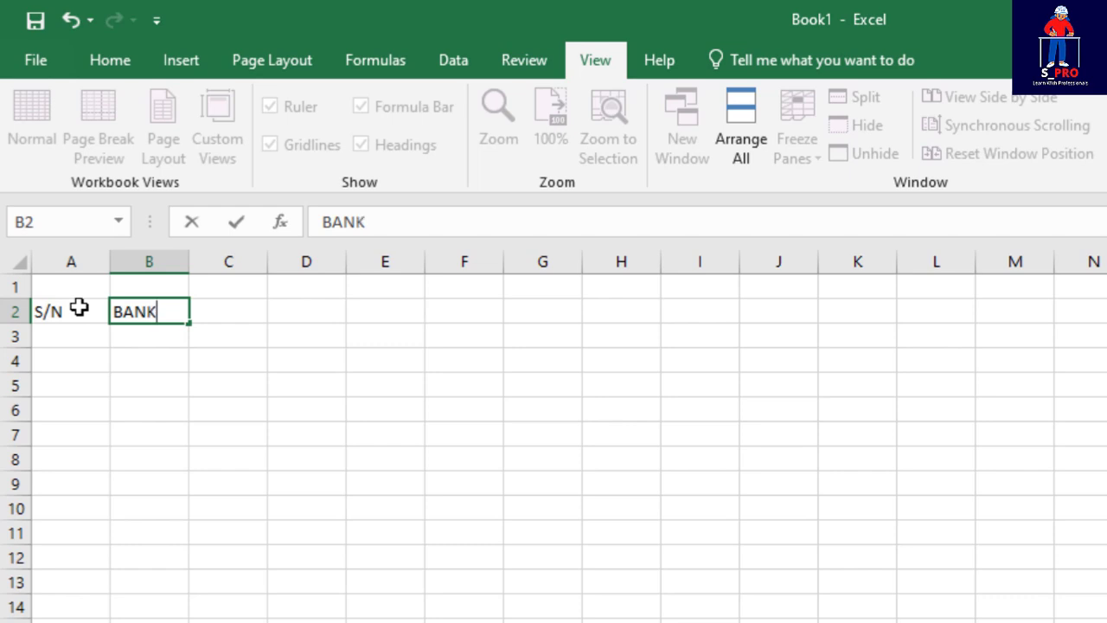
{"action": "key", "text": "Tab"}
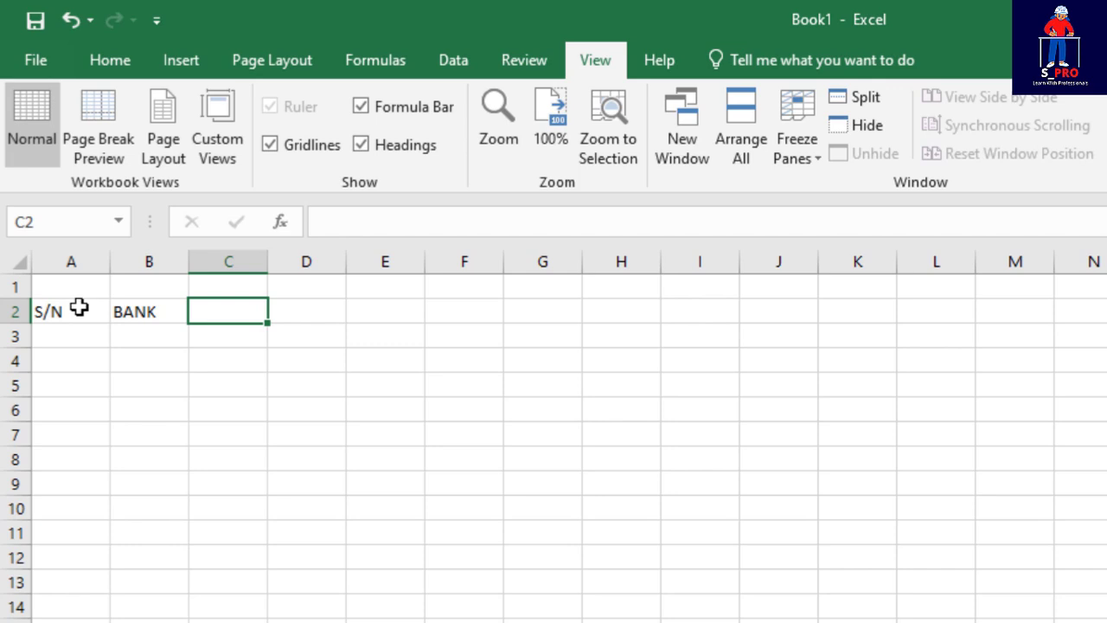
Step: Continue row 2 with the headings NIGERIA in C2, TITTLE in D2 and YEAR in E2
{"action": "type", "text": "NIGER"}
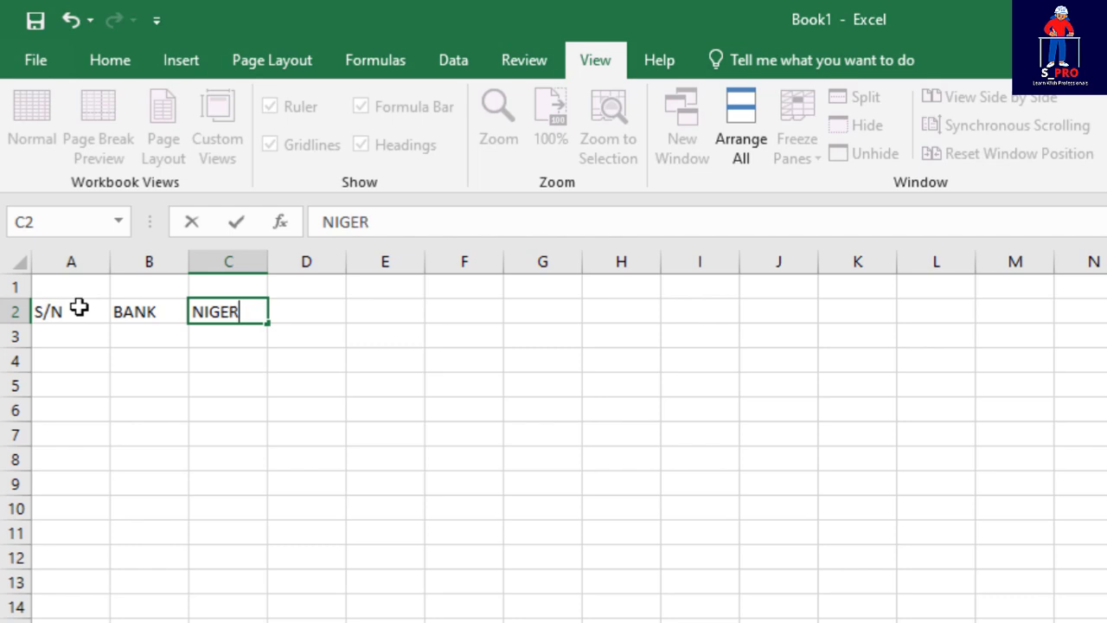
{"action": "type", "text": "IA"}
{"action": "key", "text": "Tab"}
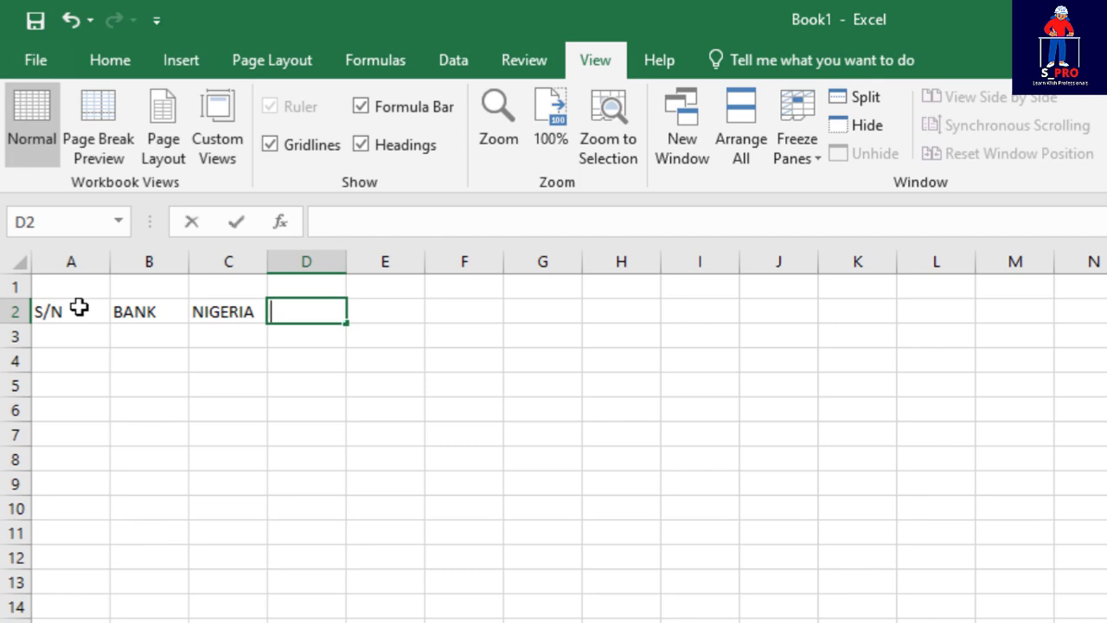
{"action": "type", "text": "TIT"}
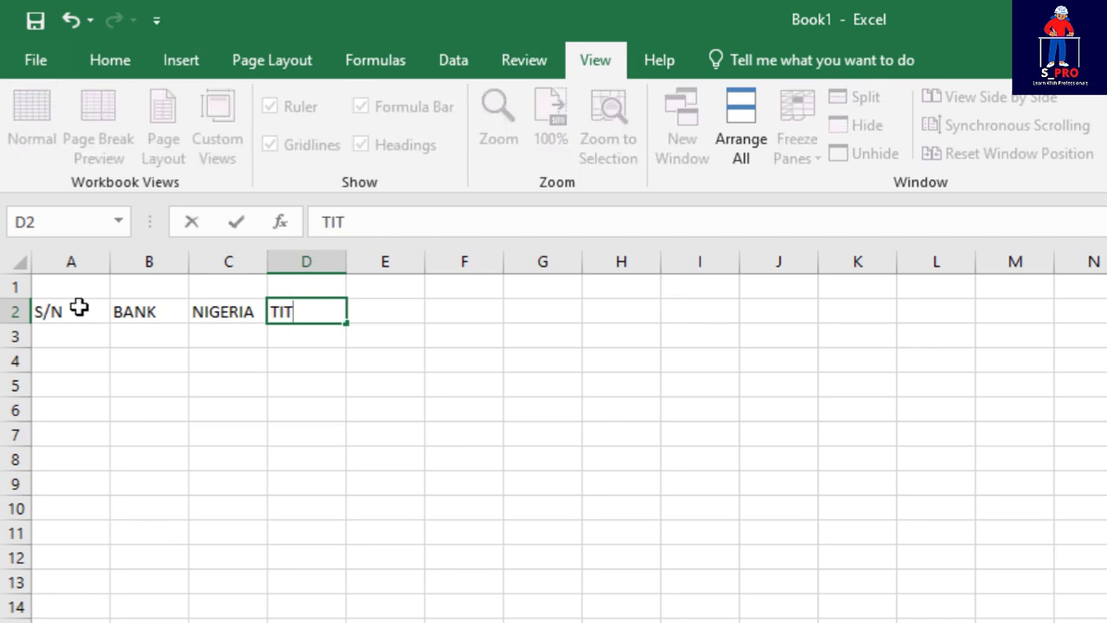
{"action": "type", "text": "TLE"}
{"action": "key", "text": "Tab"}
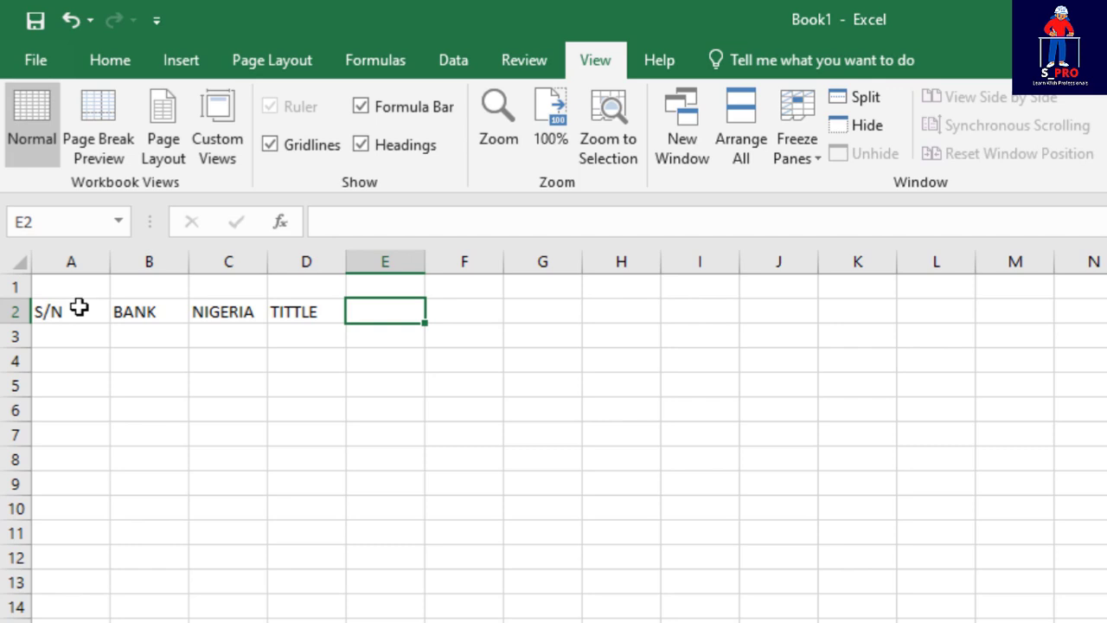
{"action": "type", "text": "YEAR"}
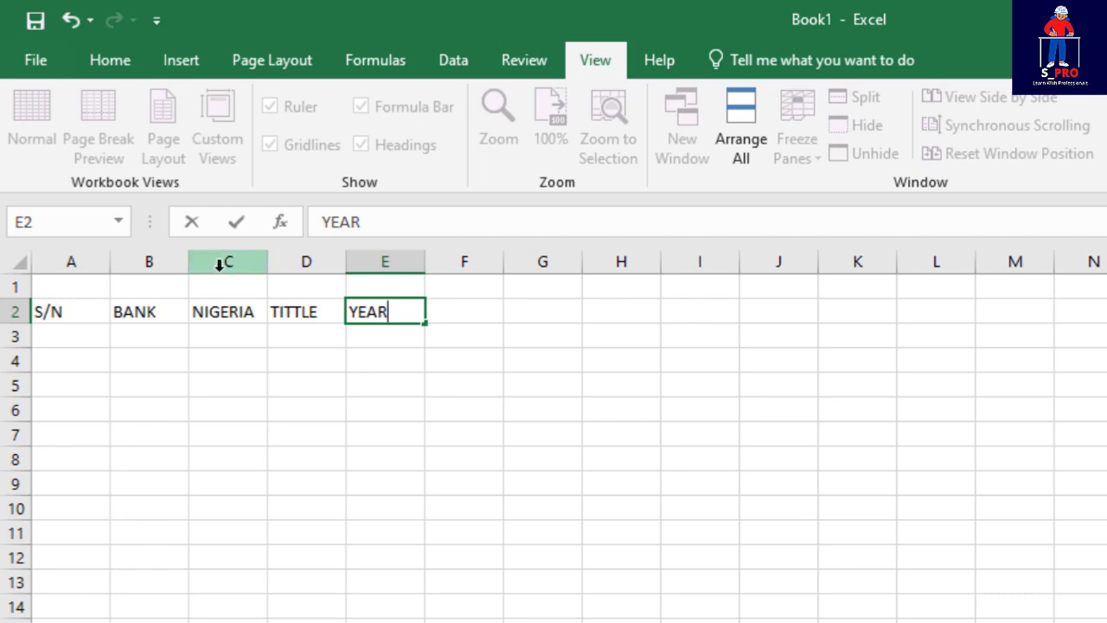
{"action": "left_click", "coordinate": [147, 349]}
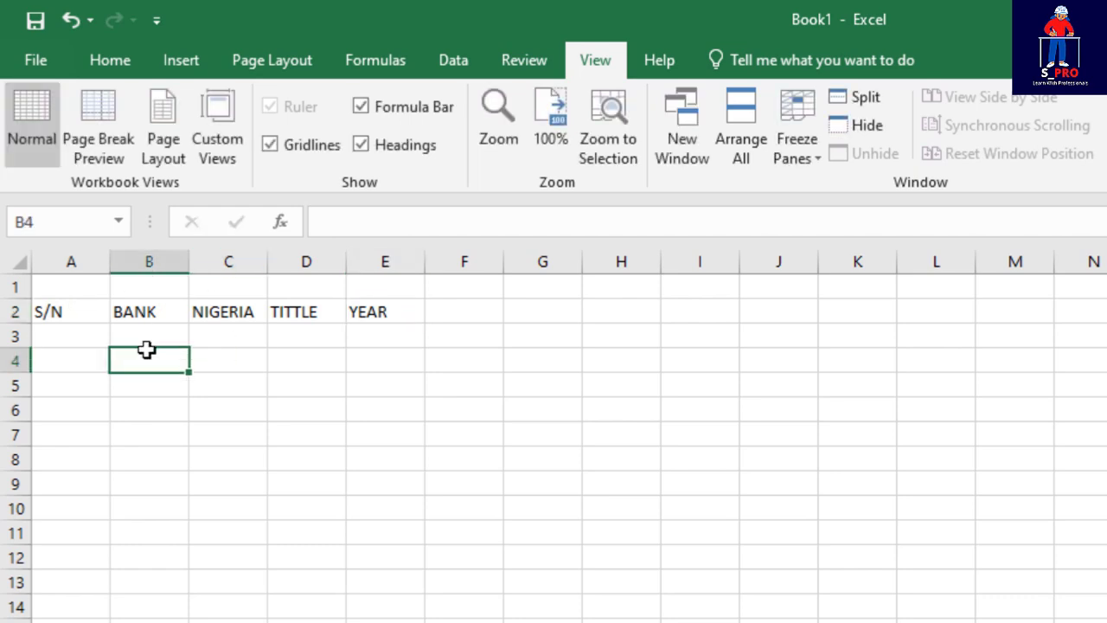
Step: Demonstrate moving cell by cell along the row 2 headings from A2 to E2 and back to A2
{"action": "left_click", "coordinate": [62, 314]}
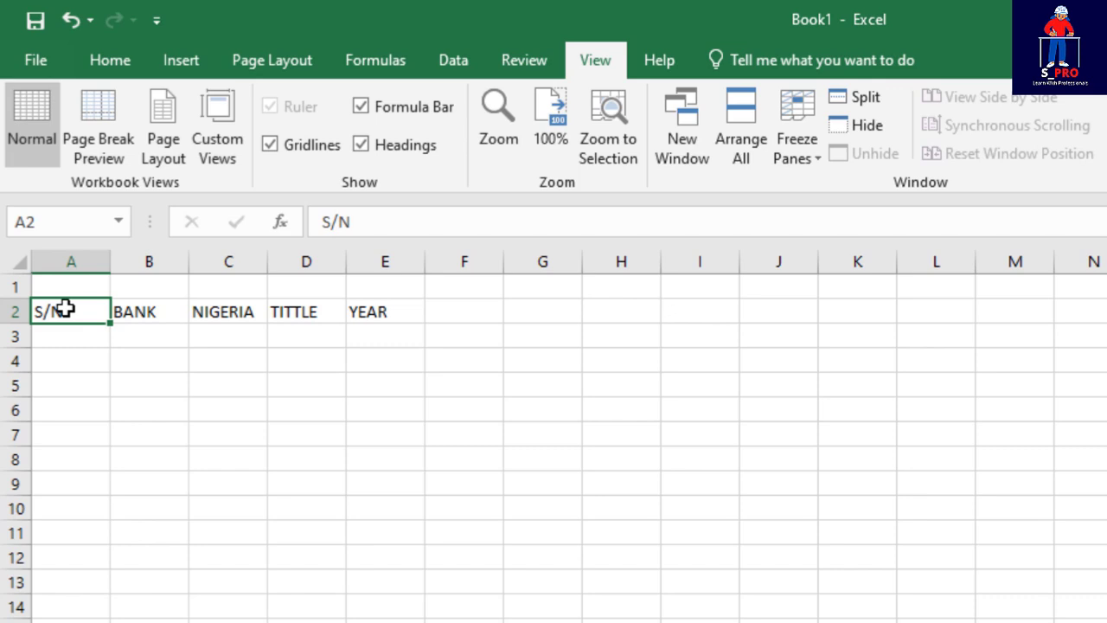
{"action": "key", "text": "Right"}
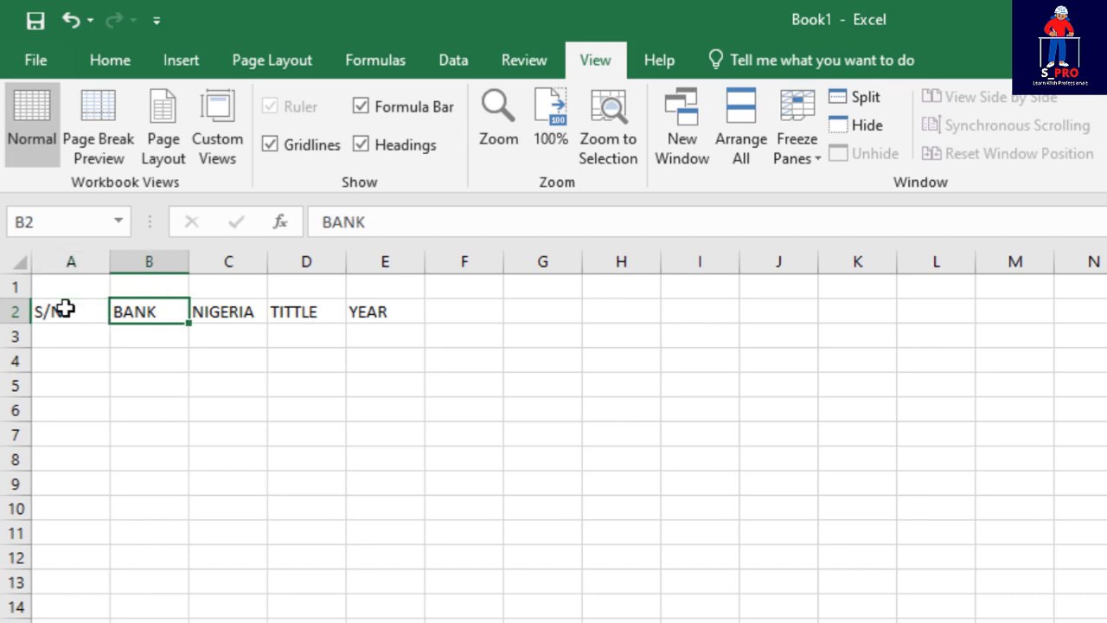
{"action": "key", "text": "Right"}
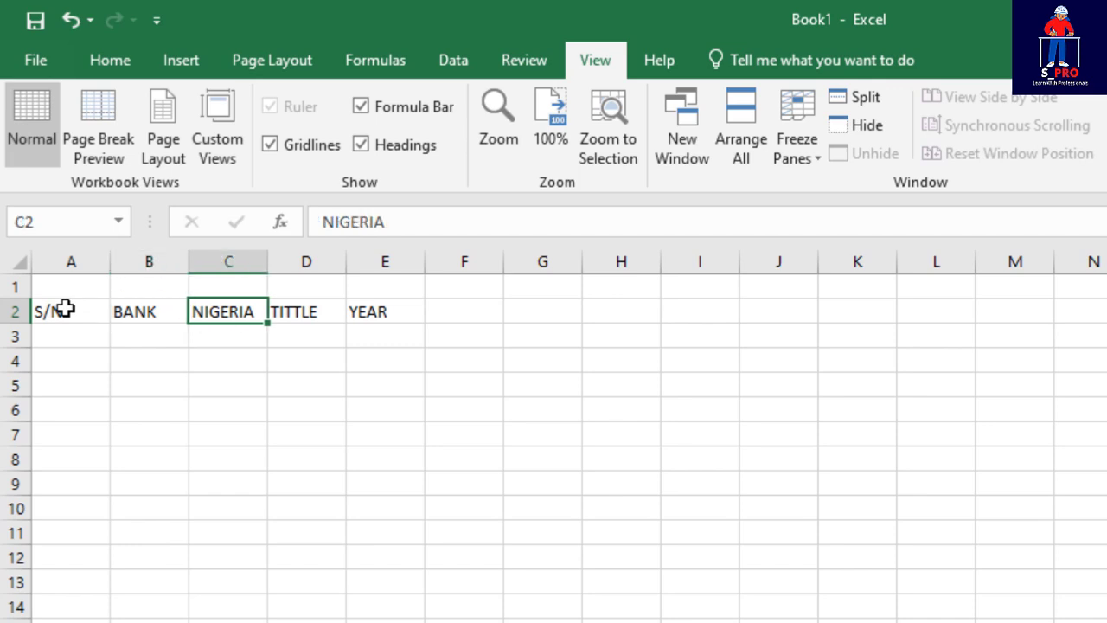
{"action": "key", "text": "Right"}
{"action": "key", "text": "Right"}
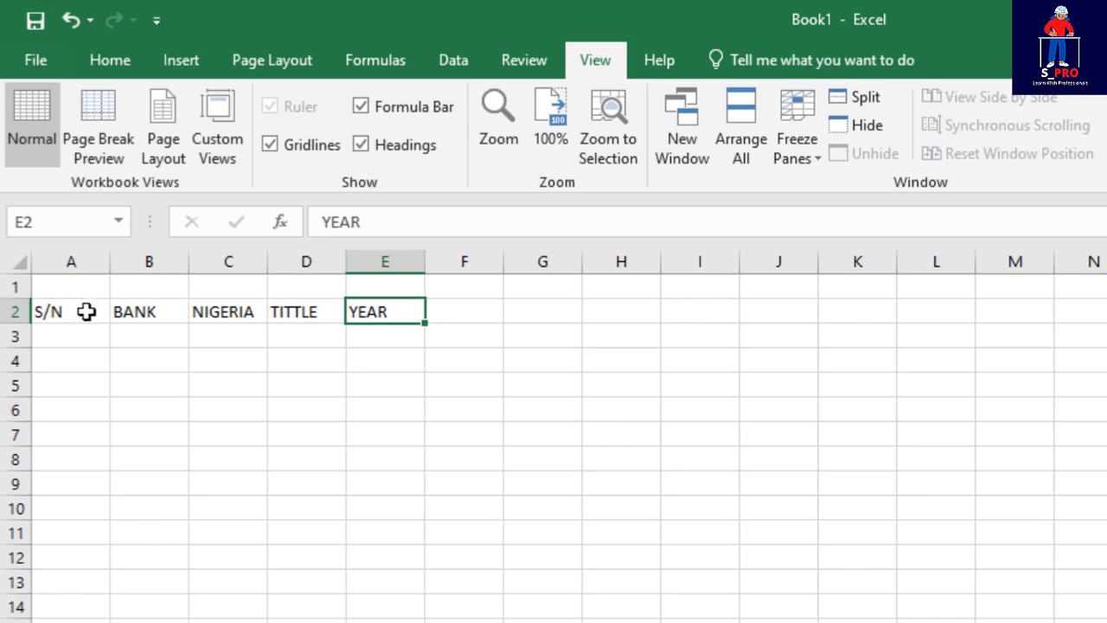
{"action": "key", "text": "Left"}
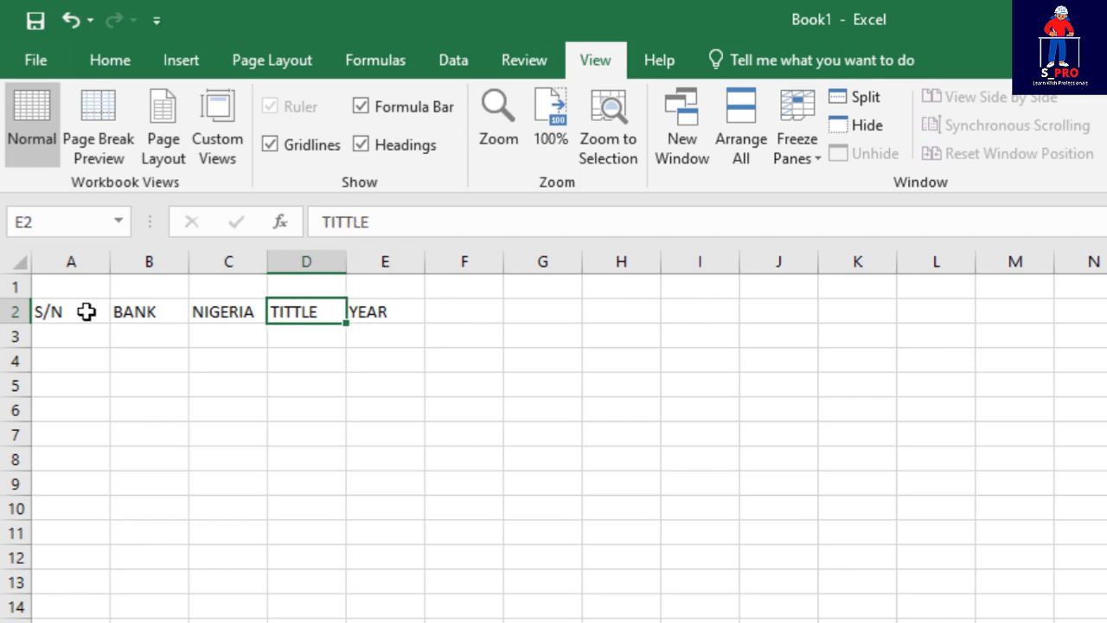
{"action": "key", "text": "Left"}
{"action": "key", "text": "Left"}
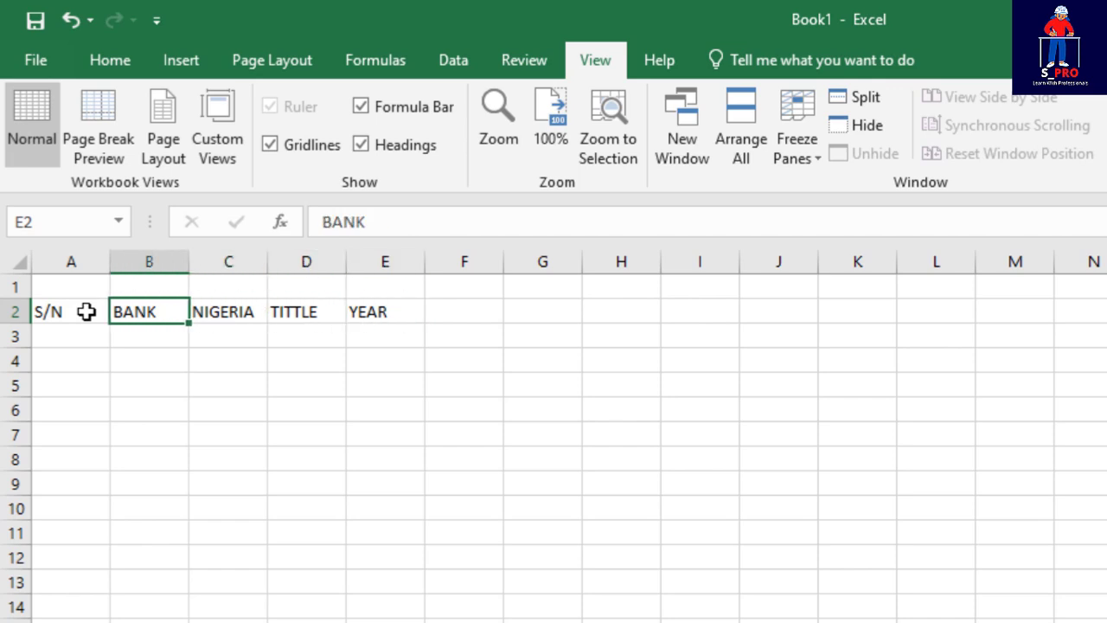
{"action": "key", "text": "Left"}
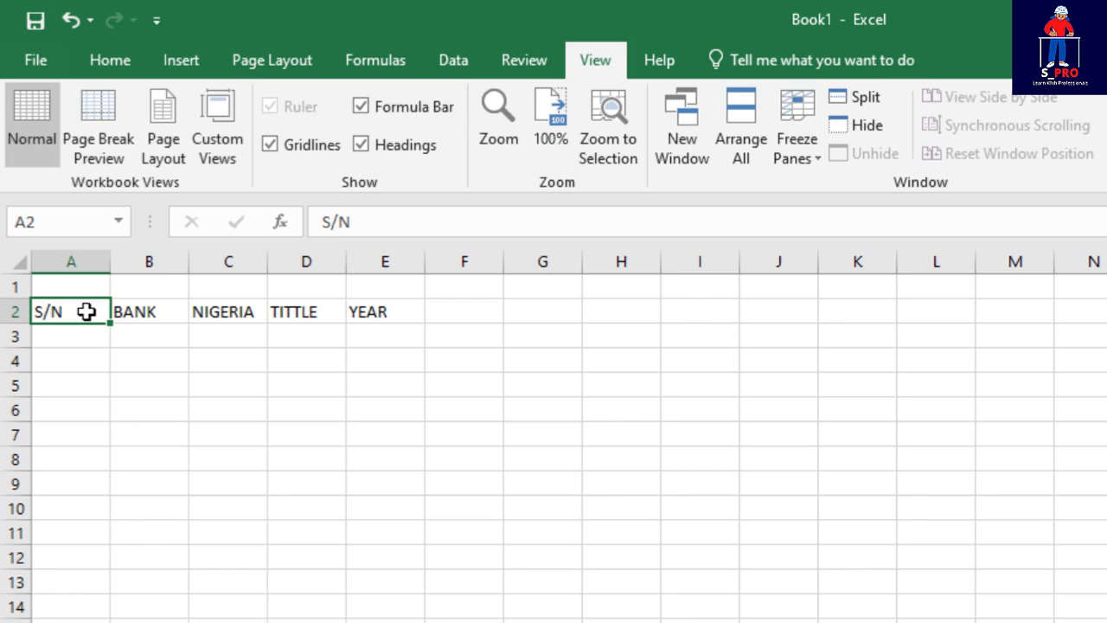
Step: Demonstrate moving cell by cell down column A from A2 to A7 and back up to A2
{"action": "key", "text": "Down"}
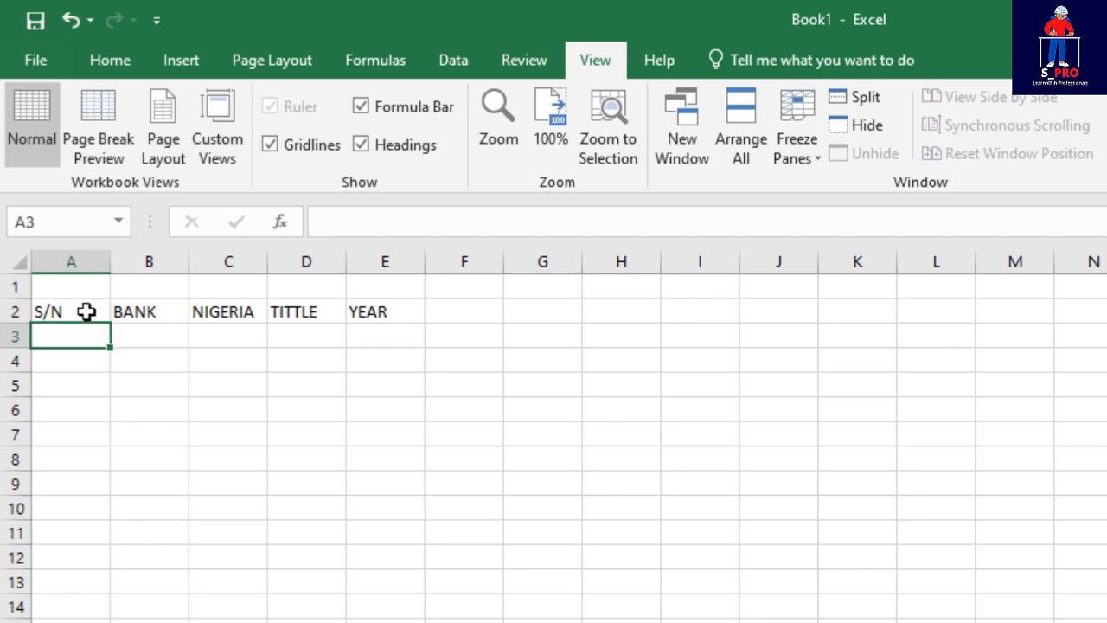
{"action": "key", "text": "Down"}
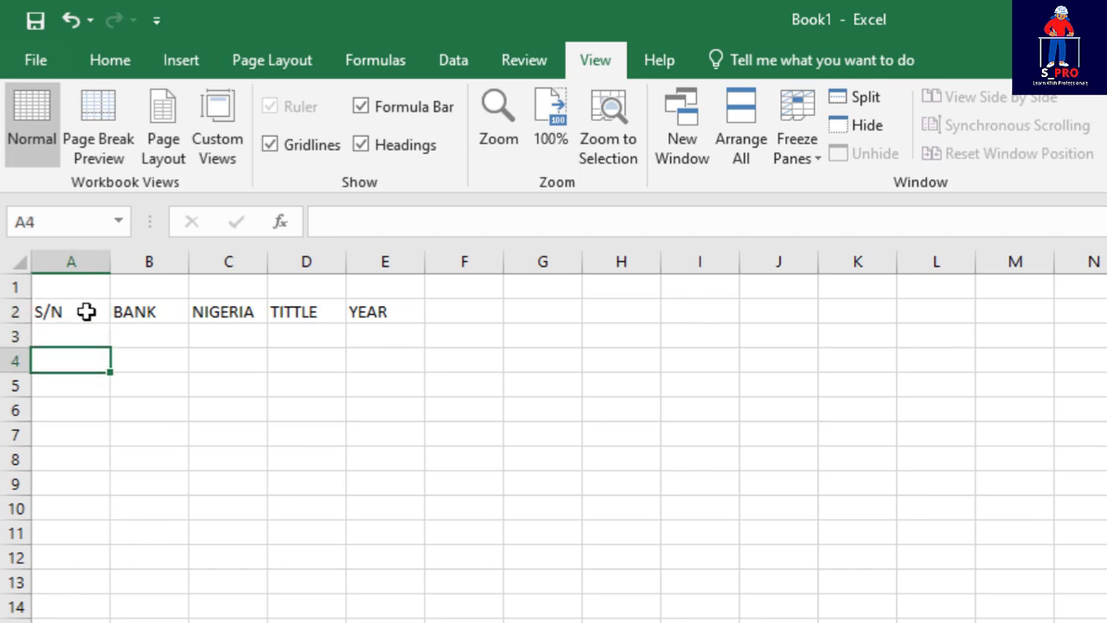
{"action": "key", "text": "Down"}
{"action": "key", "text": "Down"}
{"action": "key", "text": "Down"}
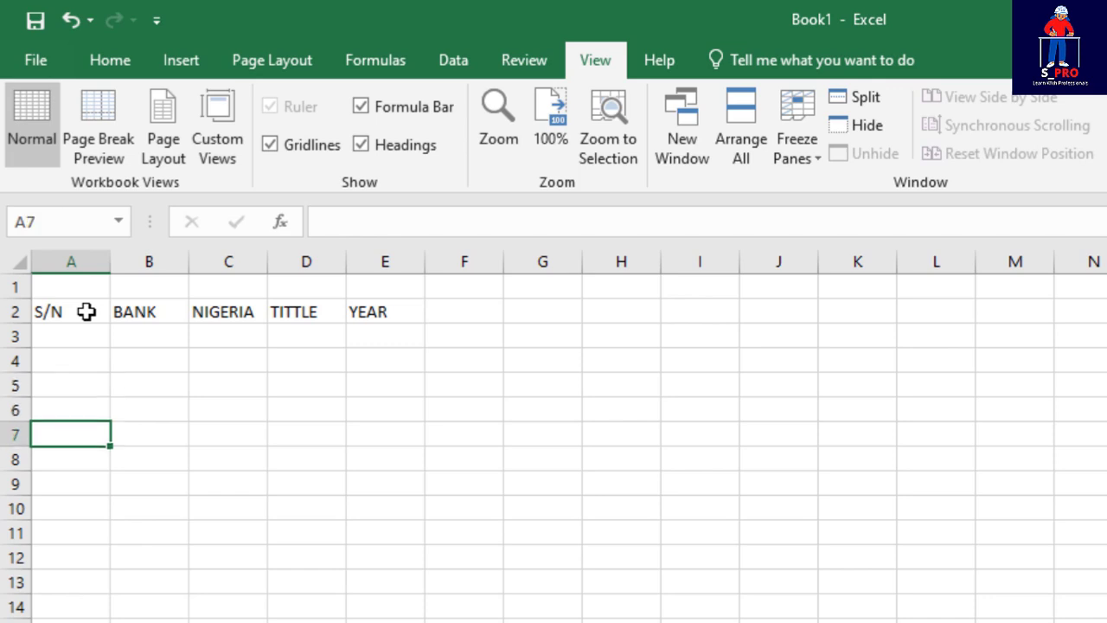
{"action": "key", "text": "Up"}
{"action": "key", "text": "Up"}
{"action": "key", "text": "Up"}
{"action": "key", "text": "Up"}
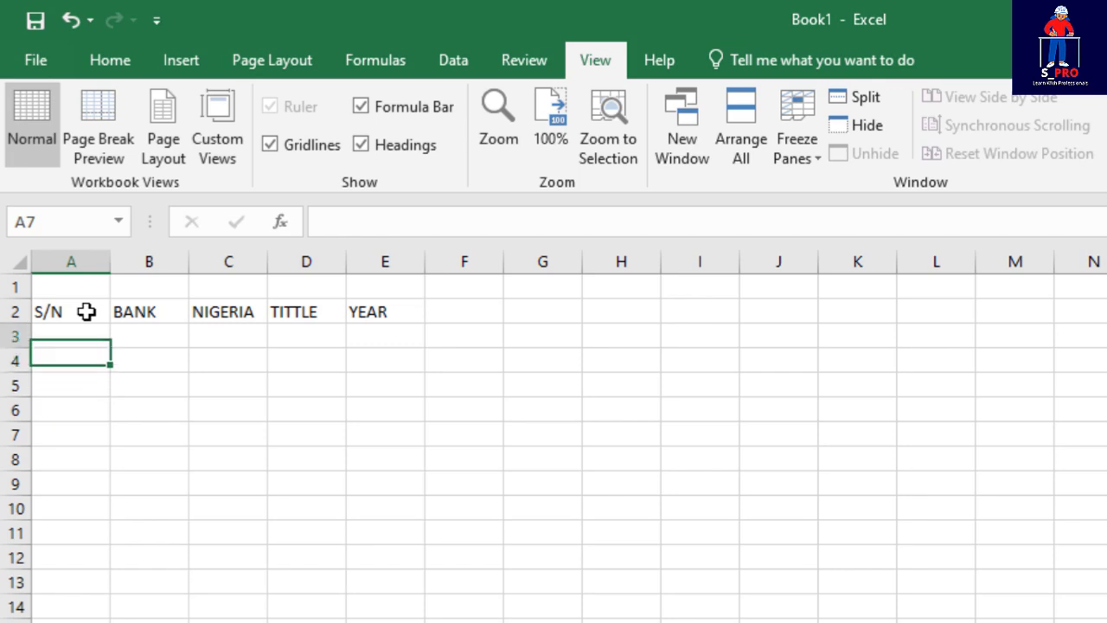
{"action": "key", "text": "Up"}
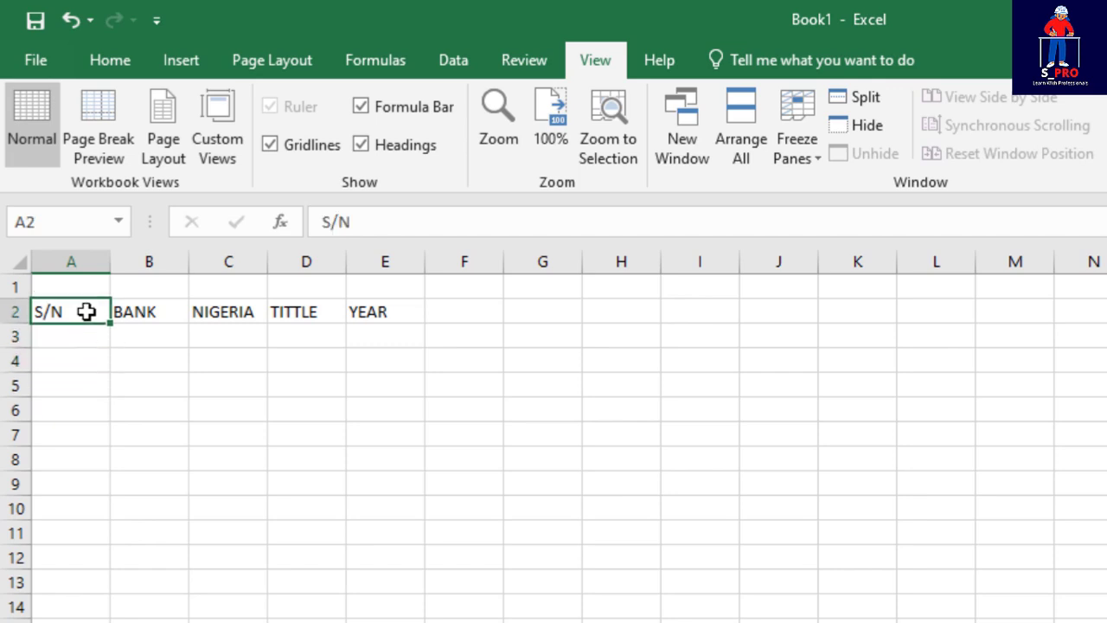
Step: Repeat the cell-by-cell movement from A2 across to E2 and back, and down to A7 and back
{"action": "key", "text": "Right"}
{"action": "key", "text": "Right"}
{"action": "key", "text": "Right"}
{"action": "key", "text": "Right"}
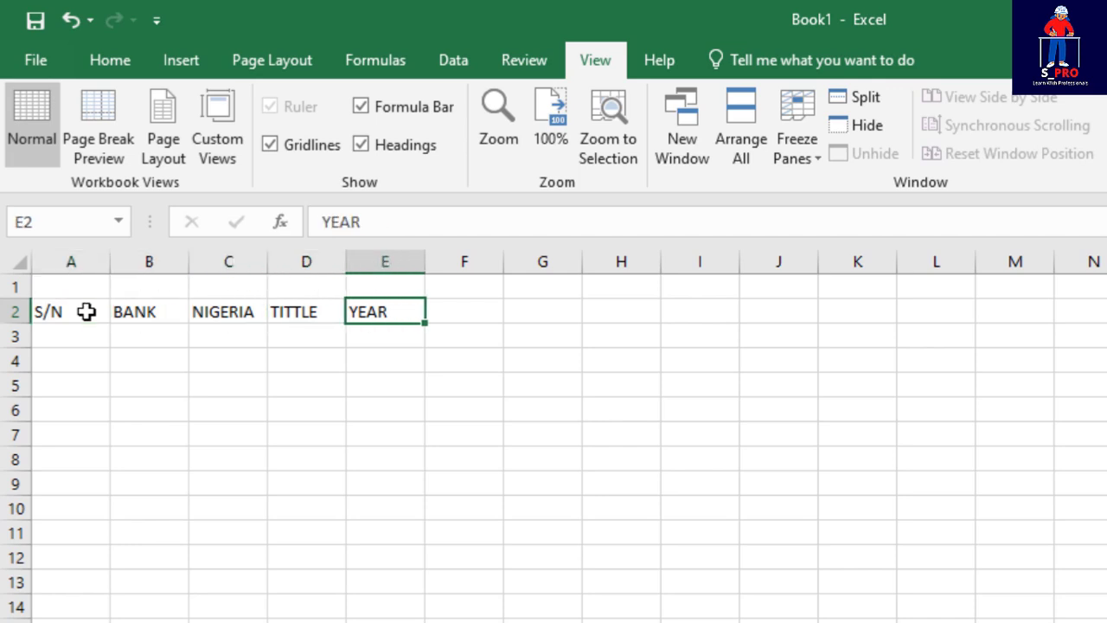
{"action": "key", "text": "Left"}
{"action": "key", "text": "Left"}
{"action": "key", "text": "Left"}
{"action": "key", "text": "Left"}
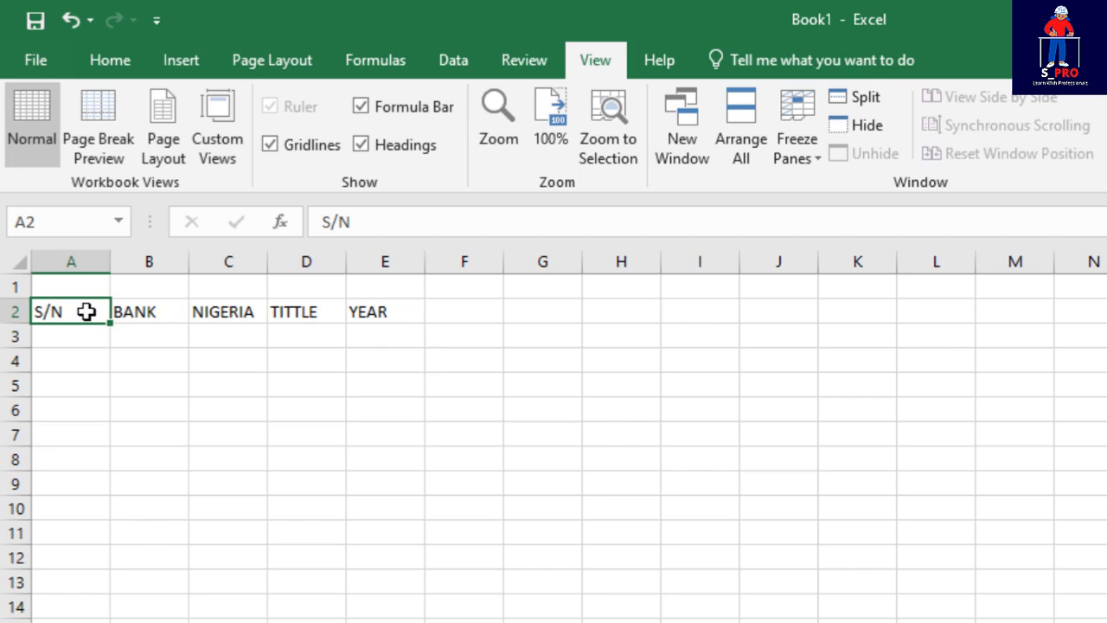
{"action": "key", "text": "Down"}
{"action": "key", "text": "Down"}
{"action": "key", "text": "Down"}
{"action": "key", "text": "Down"}
{"action": "key", "text": "Down"}
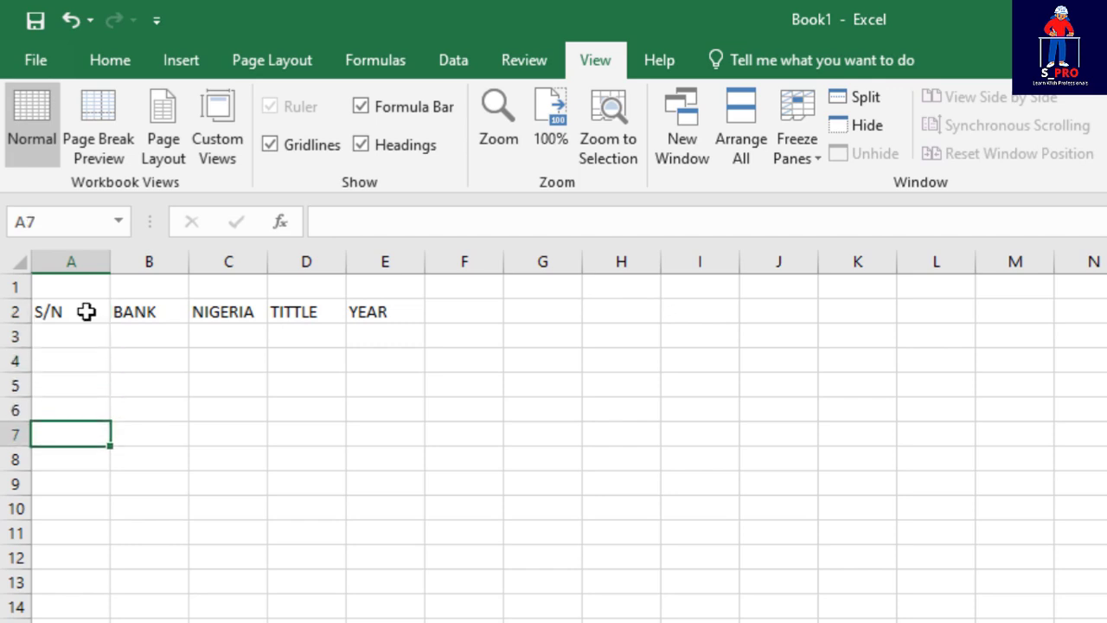
{"action": "key", "text": "Up"}
{"action": "key", "text": "Up"}
{"action": "key", "text": "Up"}
{"action": "key", "text": "Up"}
{"action": "key", "text": "Up"}
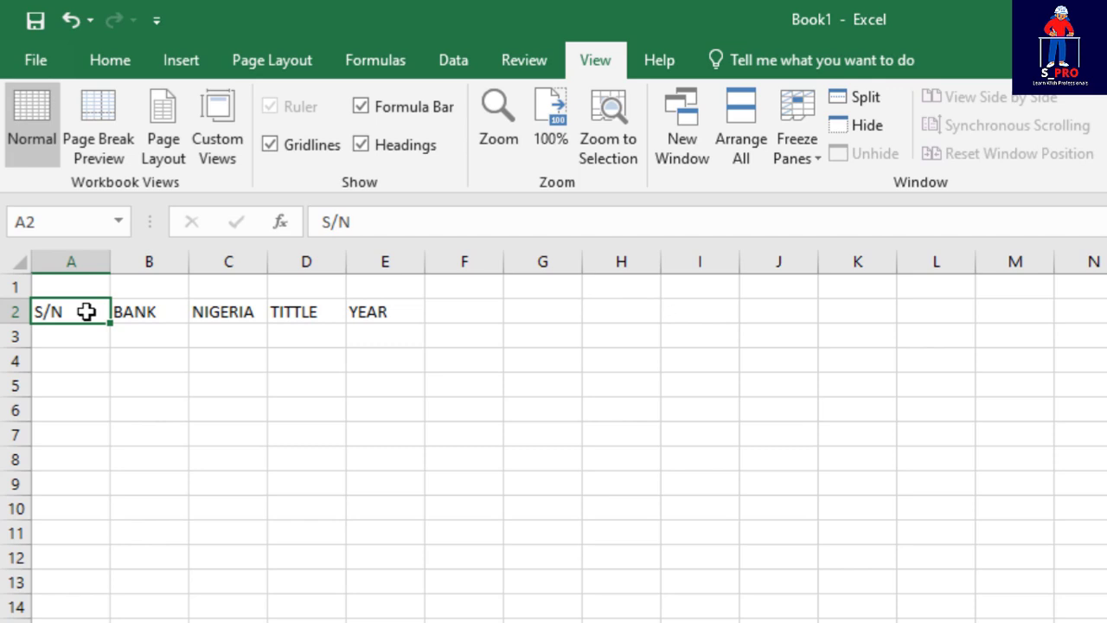
Step: Extend the NIGERIA heading in C2 so it reads NIGERIA IS A GOOD COUNTRY
{"action": "double_click", "coordinate": [247, 311]}
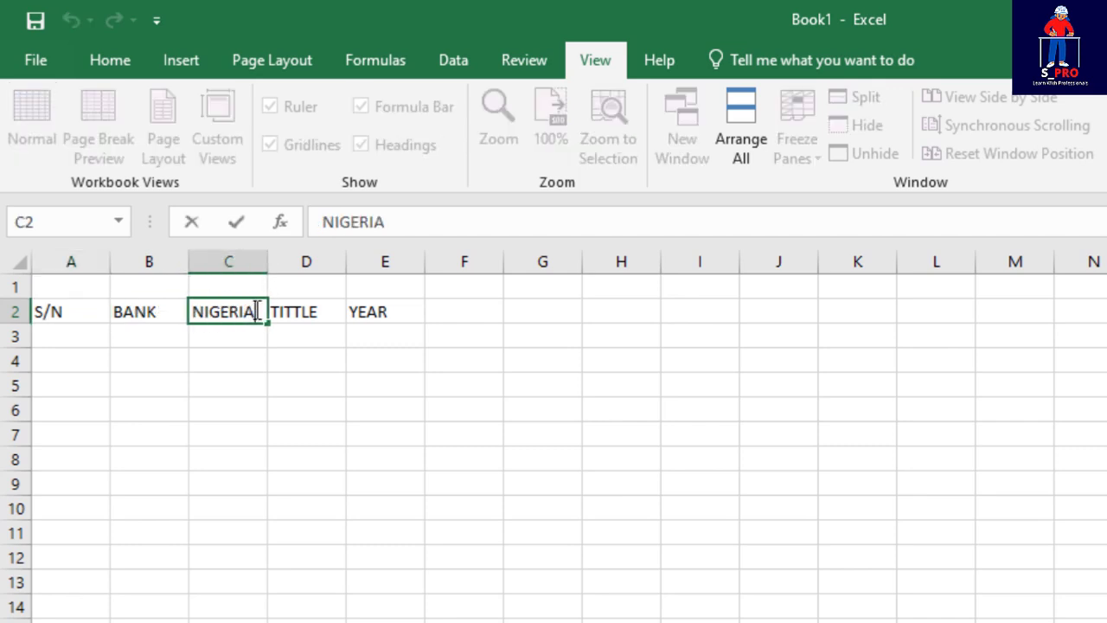
{"action": "type", "text": "IS"}
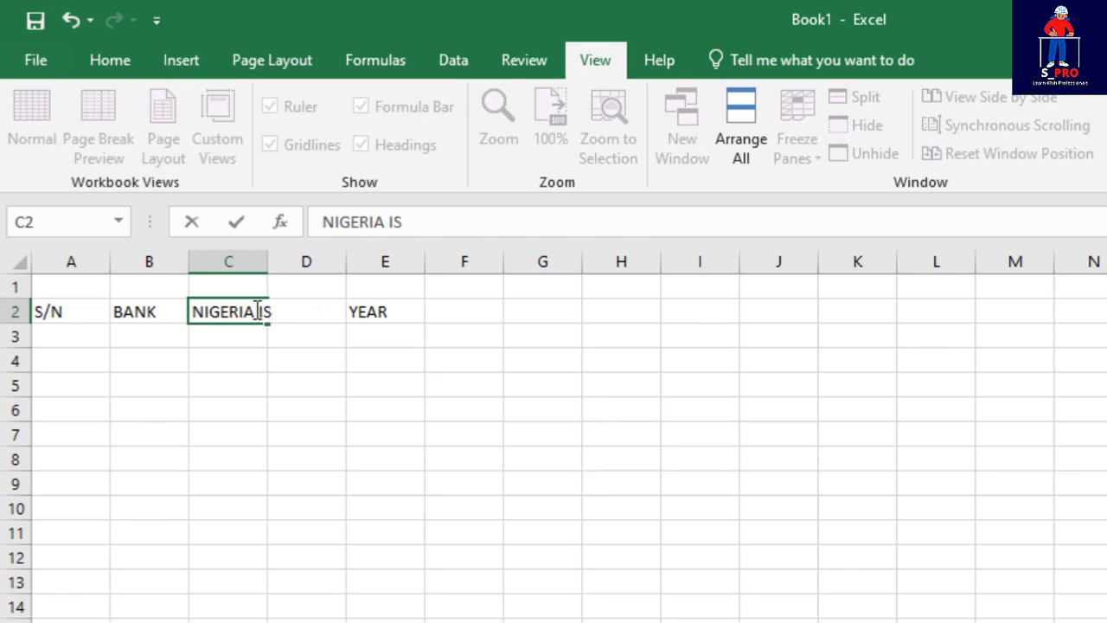
{"action": "type", "text": " A GOOD "}
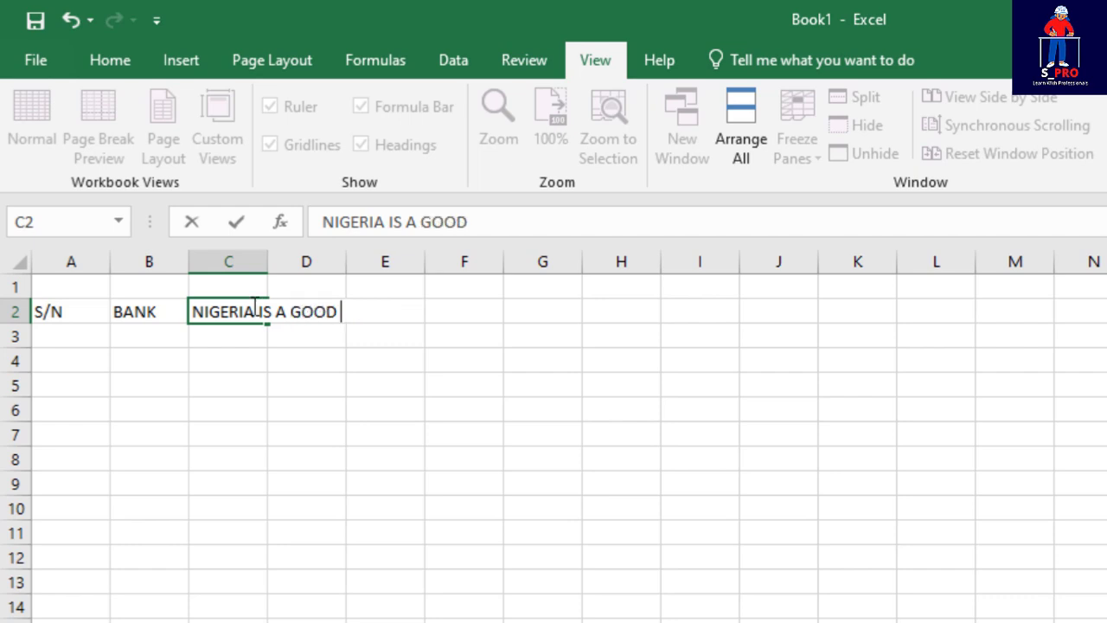
{"action": "type", "text": "COUN"}
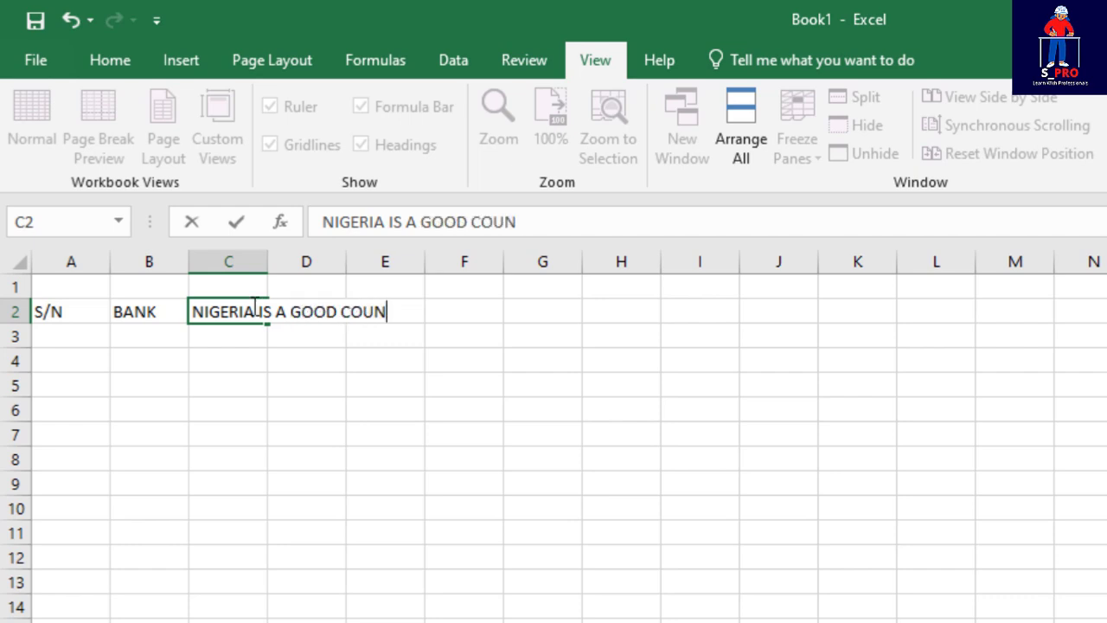
{"action": "type", "text": "TRY"}
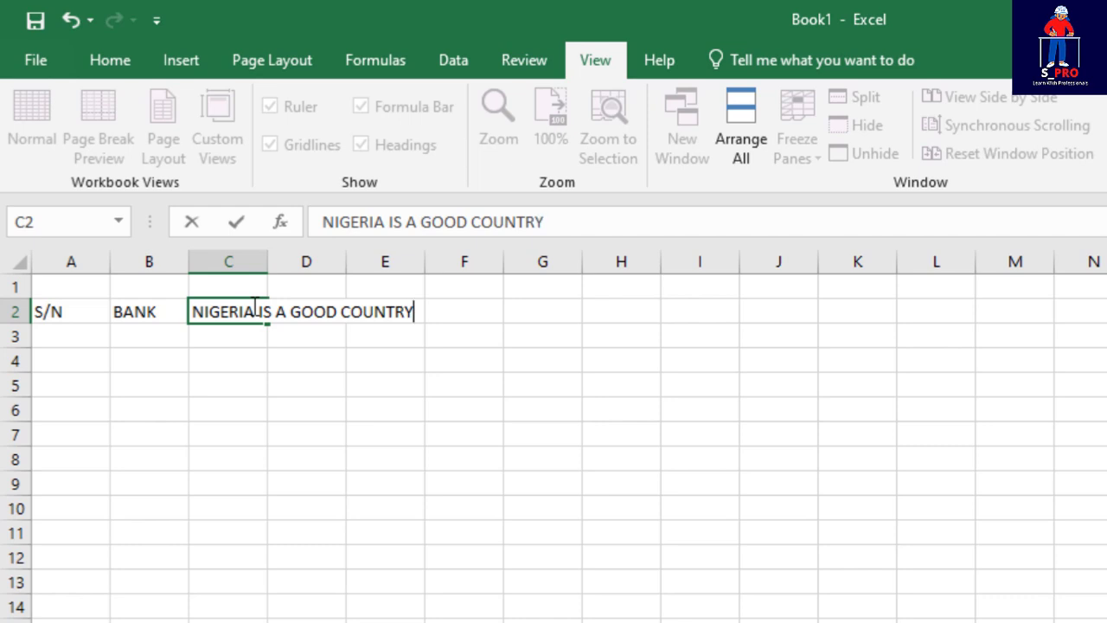
{"action": "left_click", "coordinate": [267, 384]}
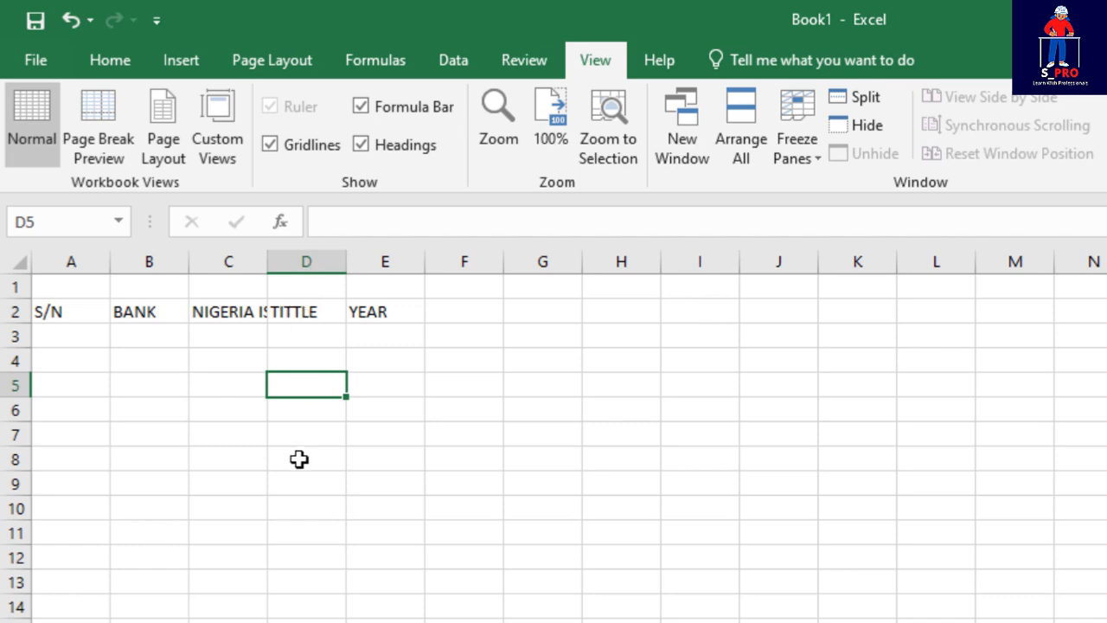
Step: Widen column C until the full text of C2 fits inside the cell
{"action": "left_click", "coordinate": [240, 291]}
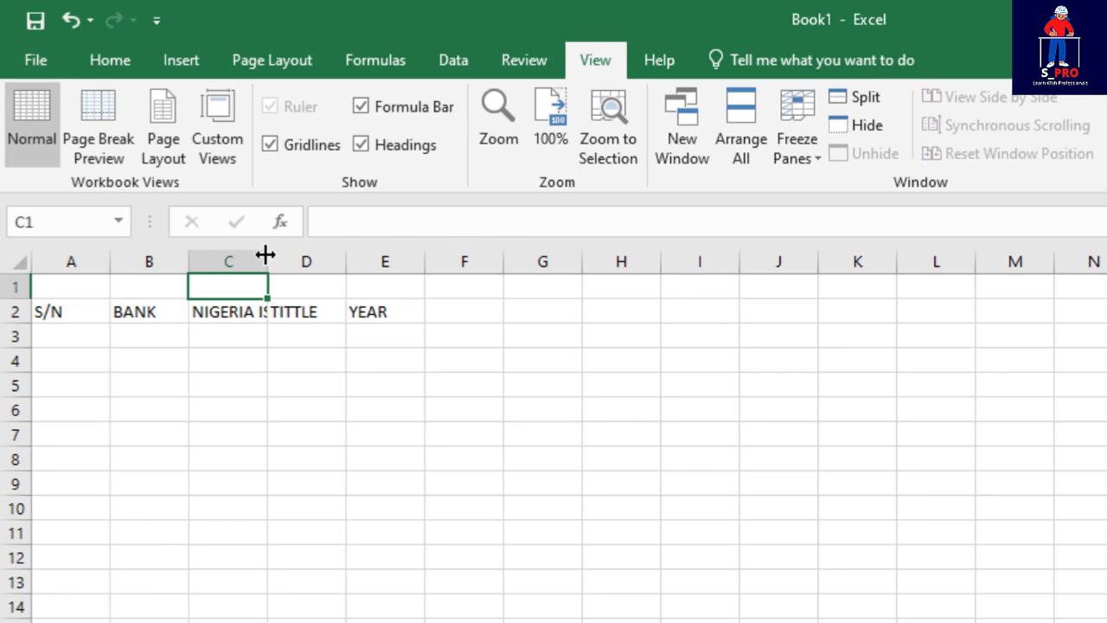
{"action": "left_click_drag", "start_coordinate": [266, 254], "coordinate": [333, 260]}
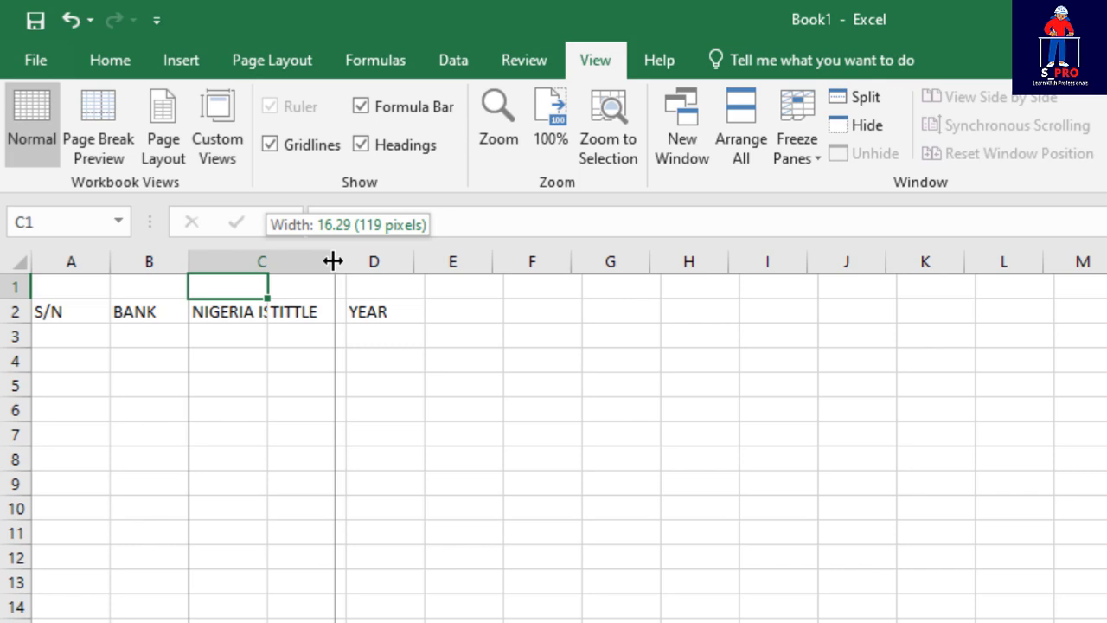
{"action": "left_click_drag", "start_coordinate": [333, 260], "coordinate": [432, 261]}
{"action": "left_click", "coordinate": [321, 346]}
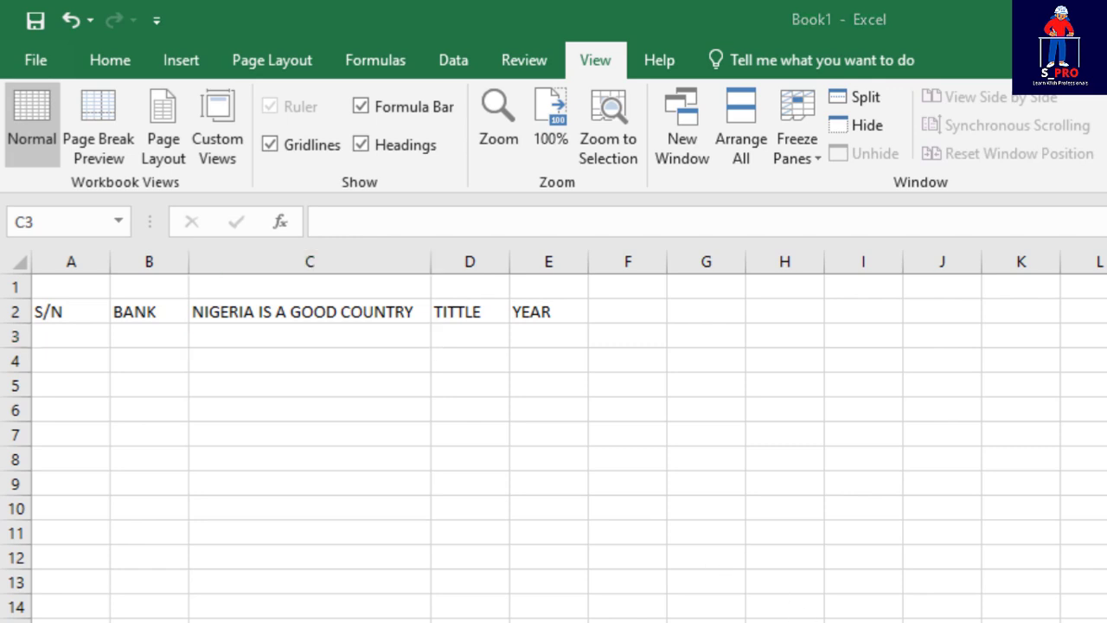
Step: Overwrite the BANK heading in B2 with G and undo the replacement
{"action": "left_click", "coordinate": [122, 319]}
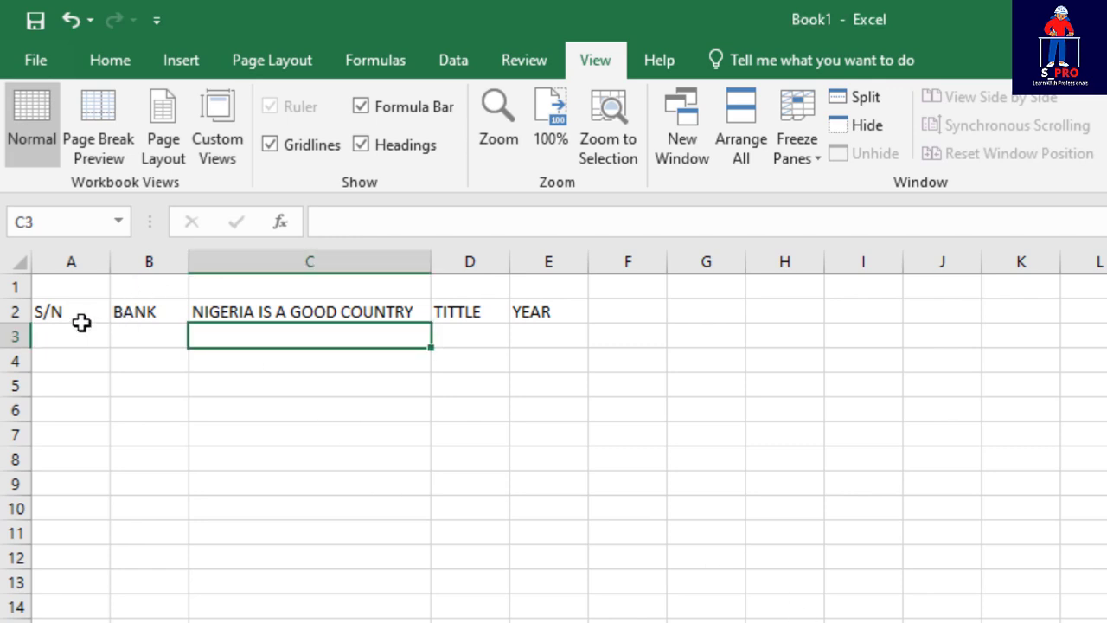
{"action": "left_click", "coordinate": [151, 311]}
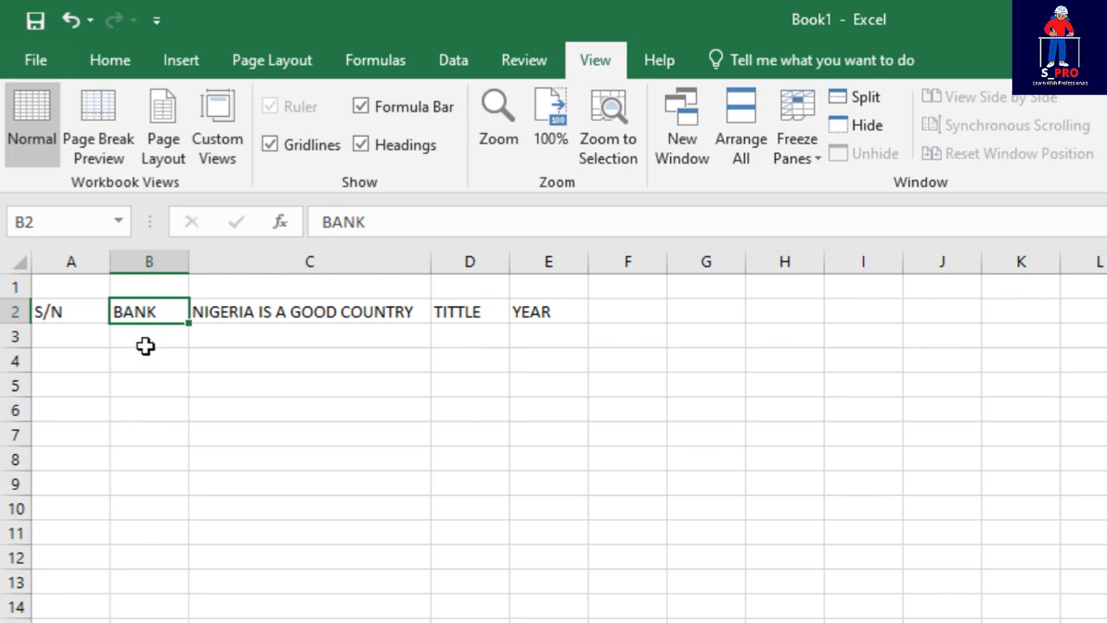
{"action": "left_click", "coordinate": [154, 354]}
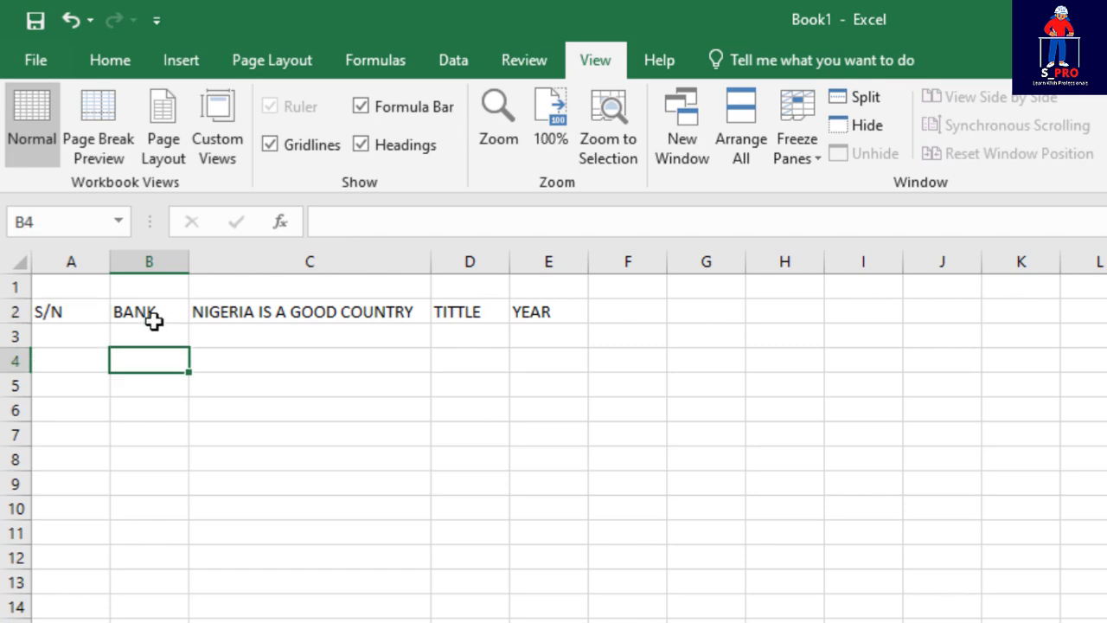
{"action": "left_click", "coordinate": [153, 313]}
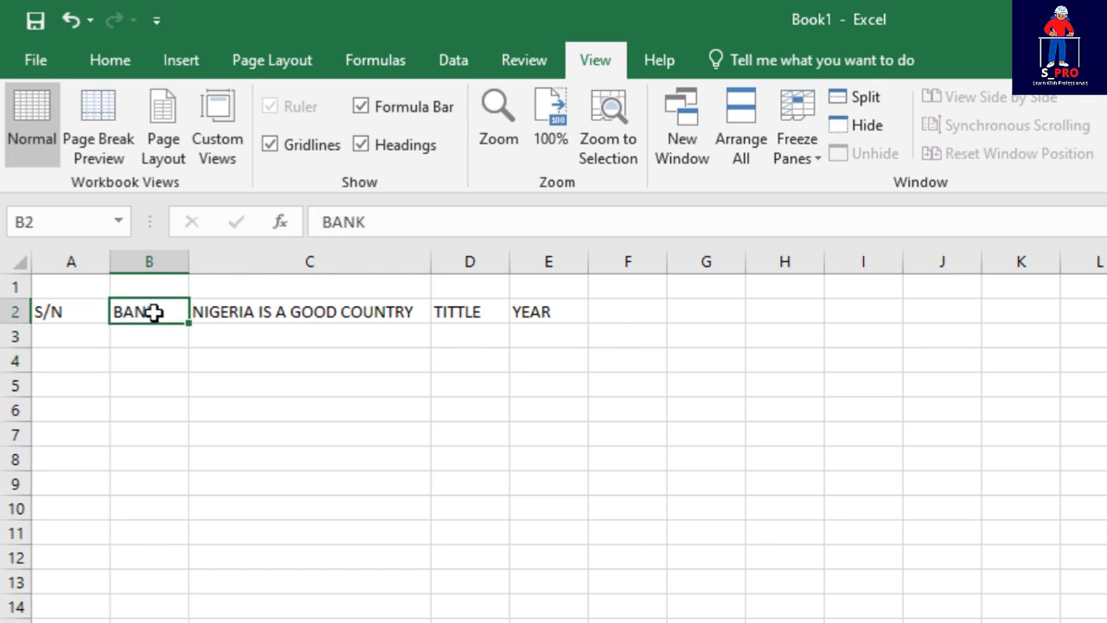
{"action": "type", "text": "G"}
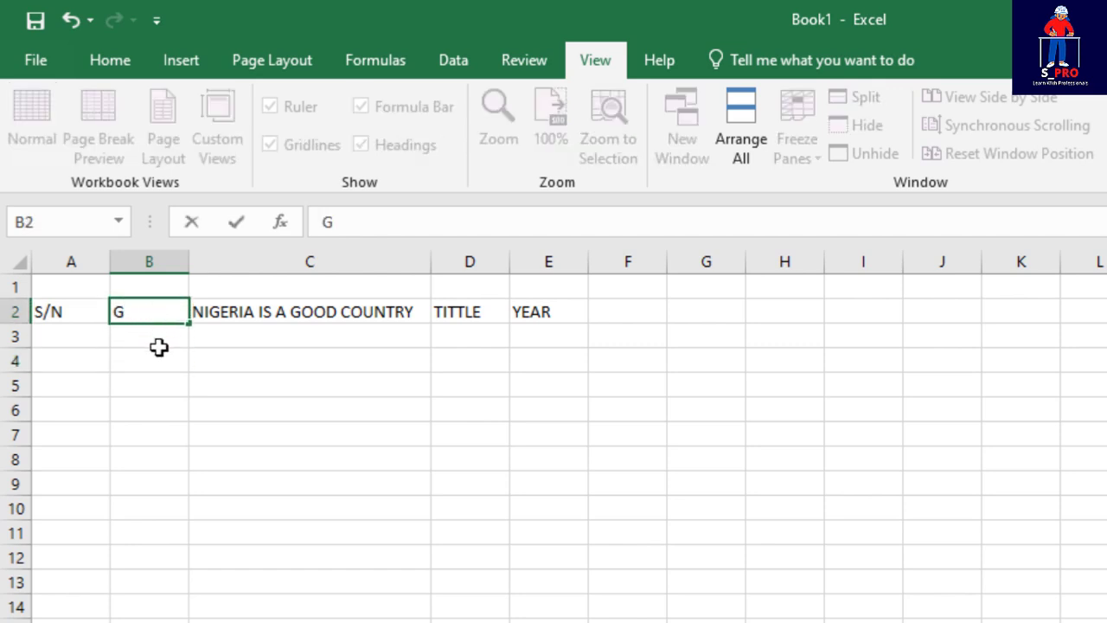
{"action": "left_click", "coordinate": [161, 376]}
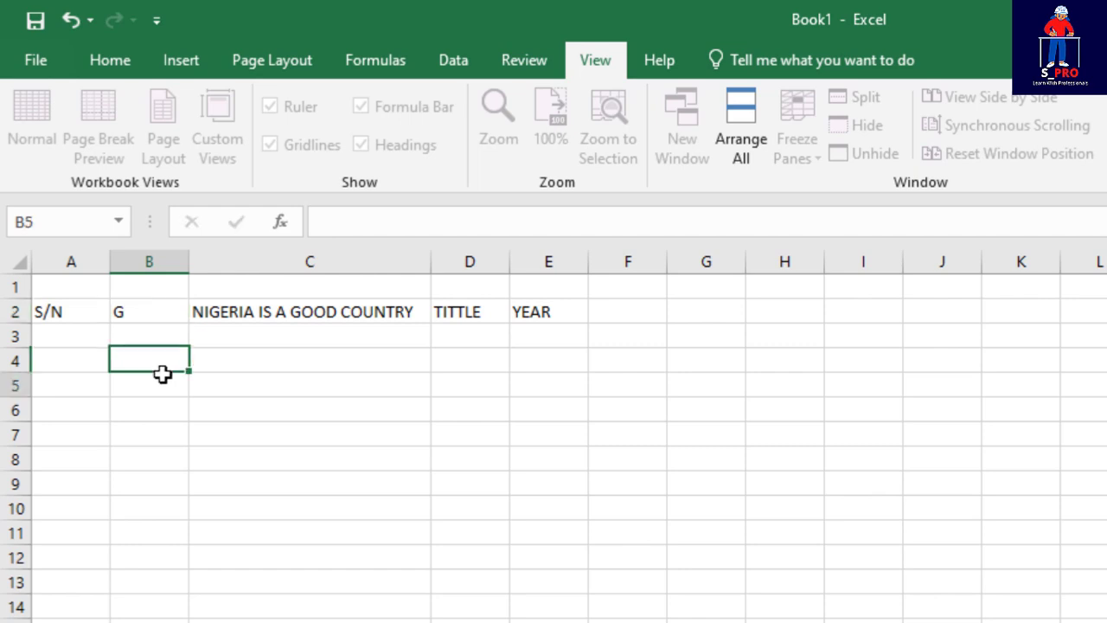
{"action": "left_click", "coordinate": [150, 314]}
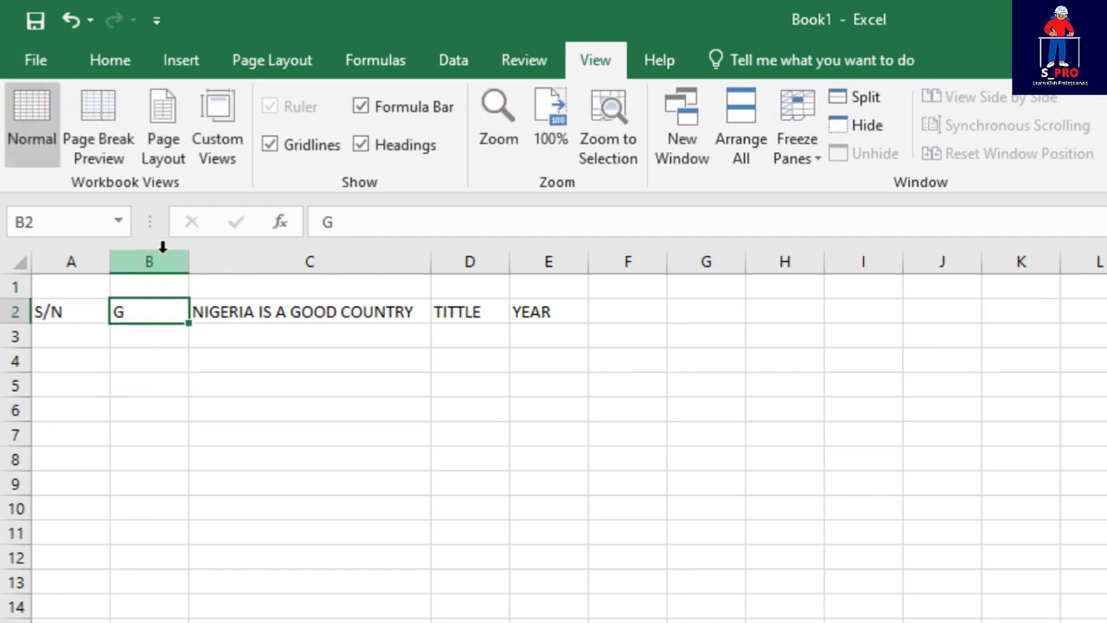
{"action": "left_click", "coordinate": [70, 21]}
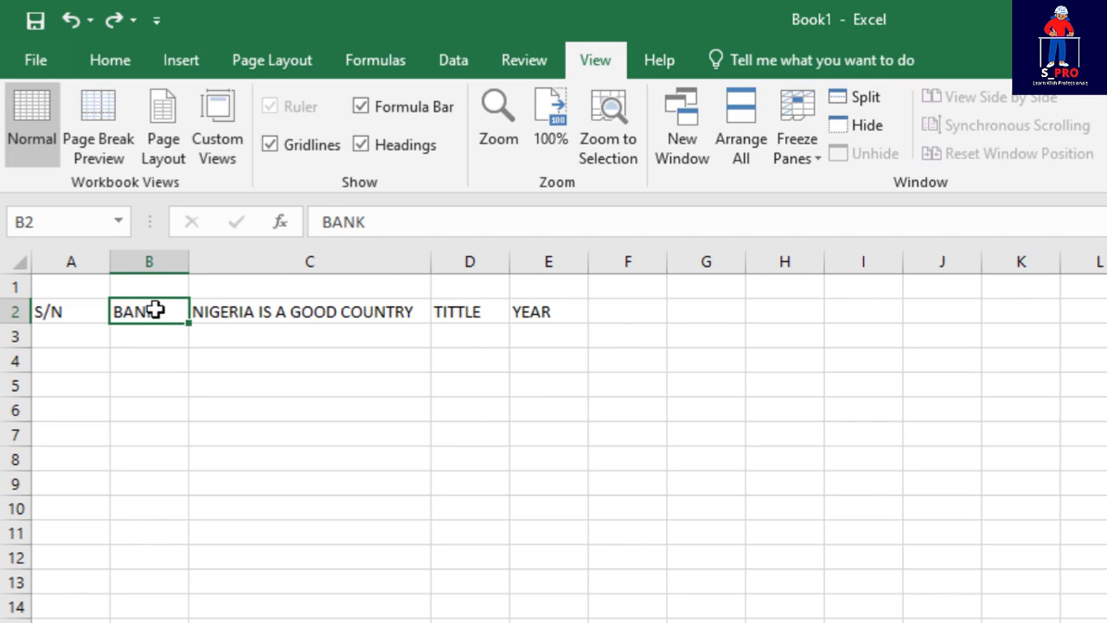
Step: Append ING to the existing BANK text directly in cell B2 and undo that edit
{"action": "key", "text": "F2"}
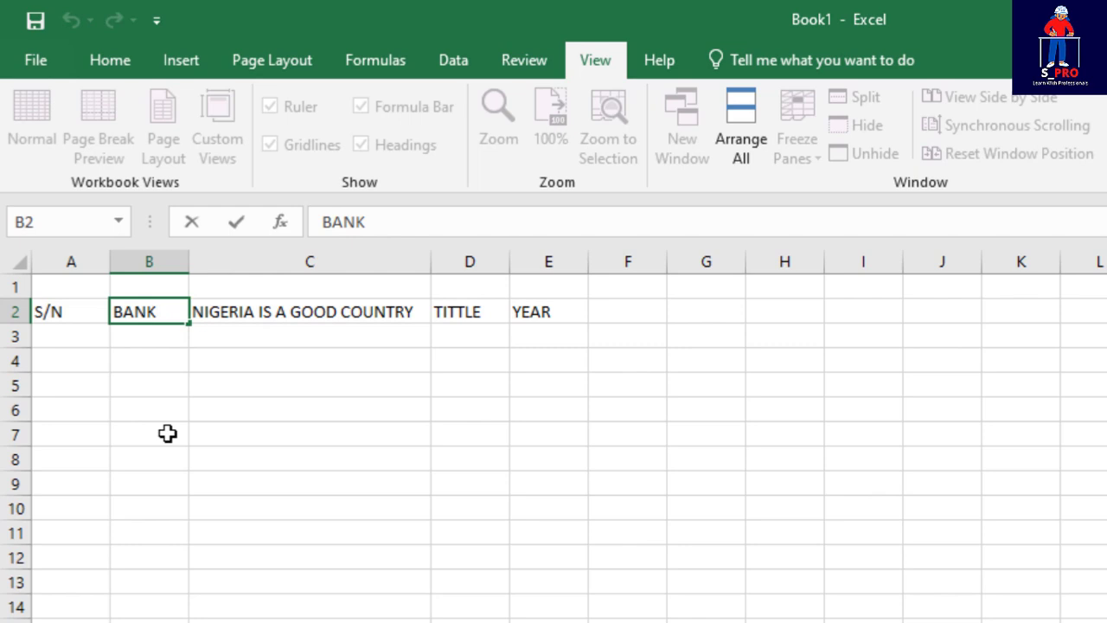
{"action": "type", "text": "I"}
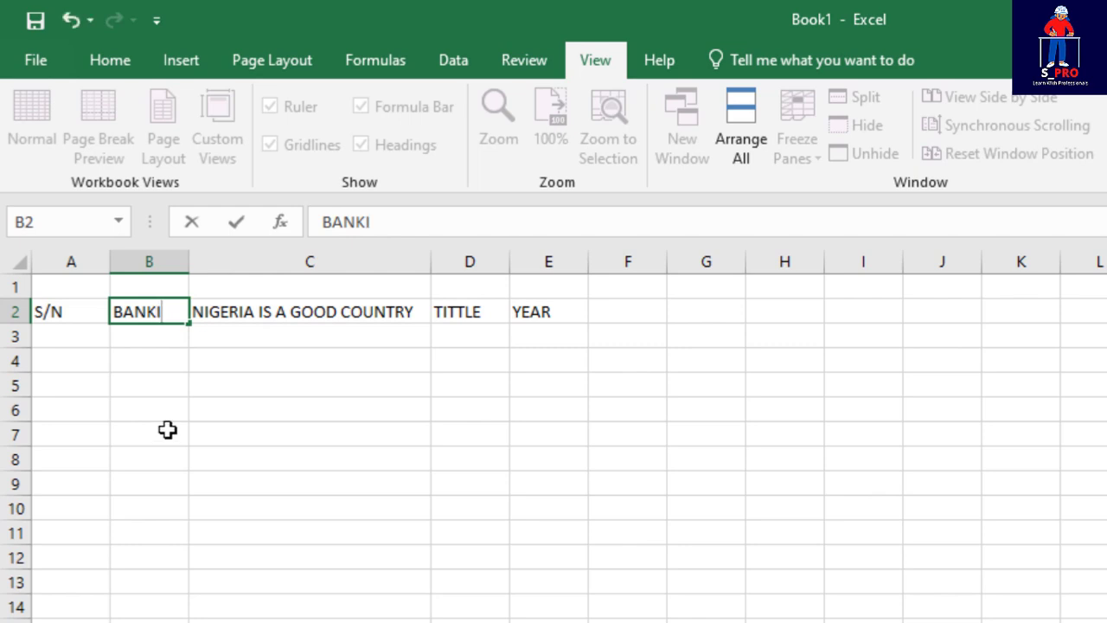
{"action": "type", "text": "NG"}
{"action": "left_click", "coordinate": [155, 459]}
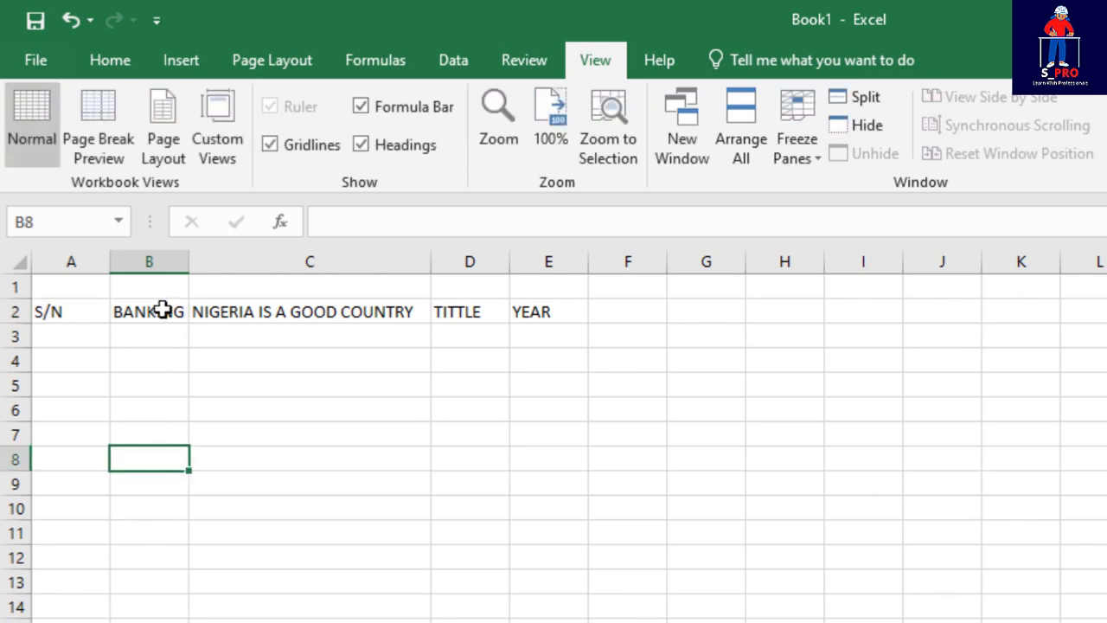
{"action": "key", "text": "ctrl+z"}
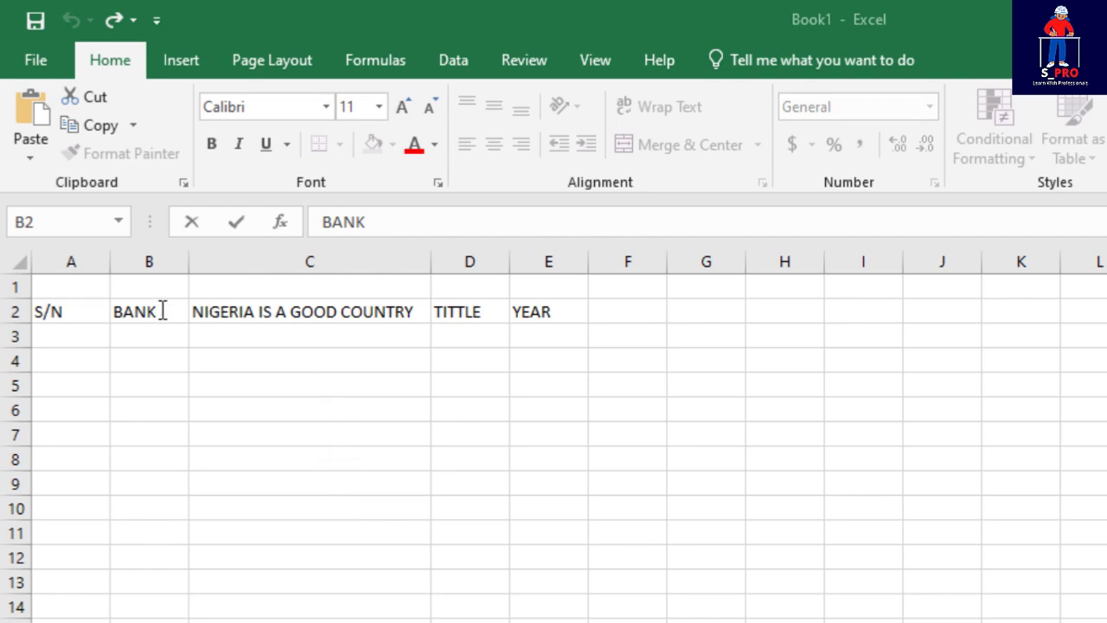
{"action": "left_click", "coordinate": [181, 377]}
{"action": "left_click", "coordinate": [143, 405]}
Step: Change the BANK heading in B2 to BANKING
{"action": "left_click", "coordinate": [145, 311]}
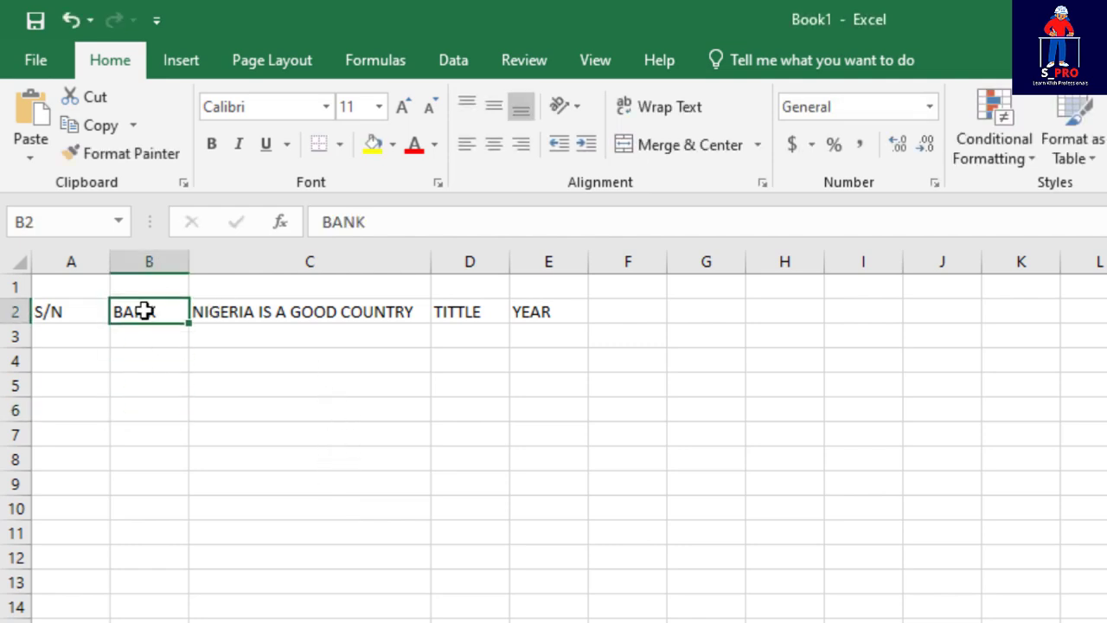
{"action": "left_click", "coordinate": [372, 222]}
{"action": "type", "text": "I"}
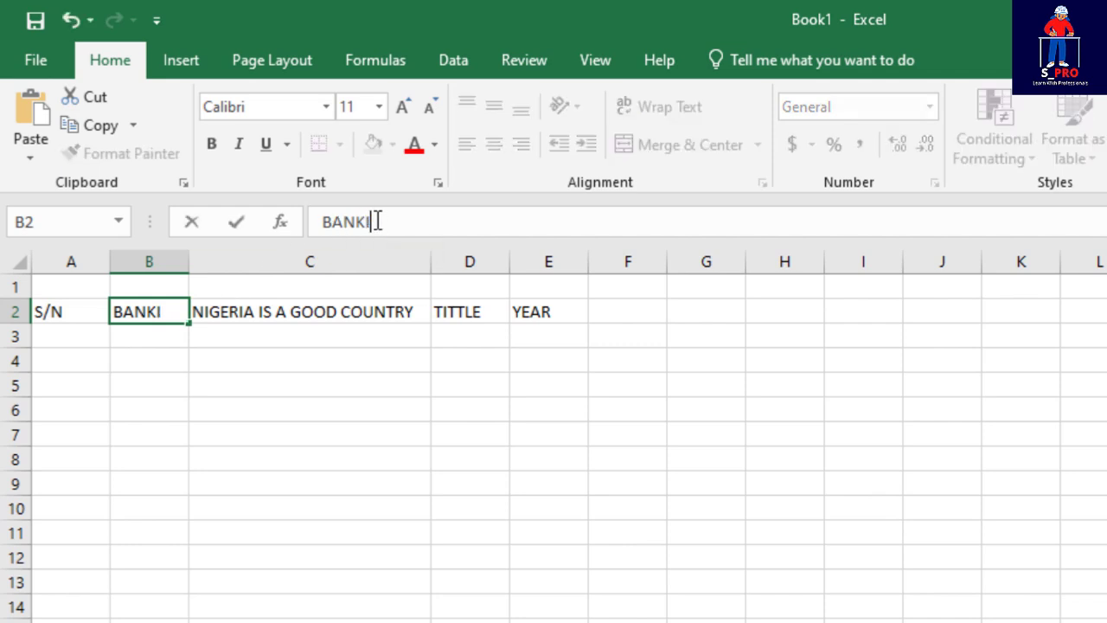
{"action": "type", "text": "NG"}
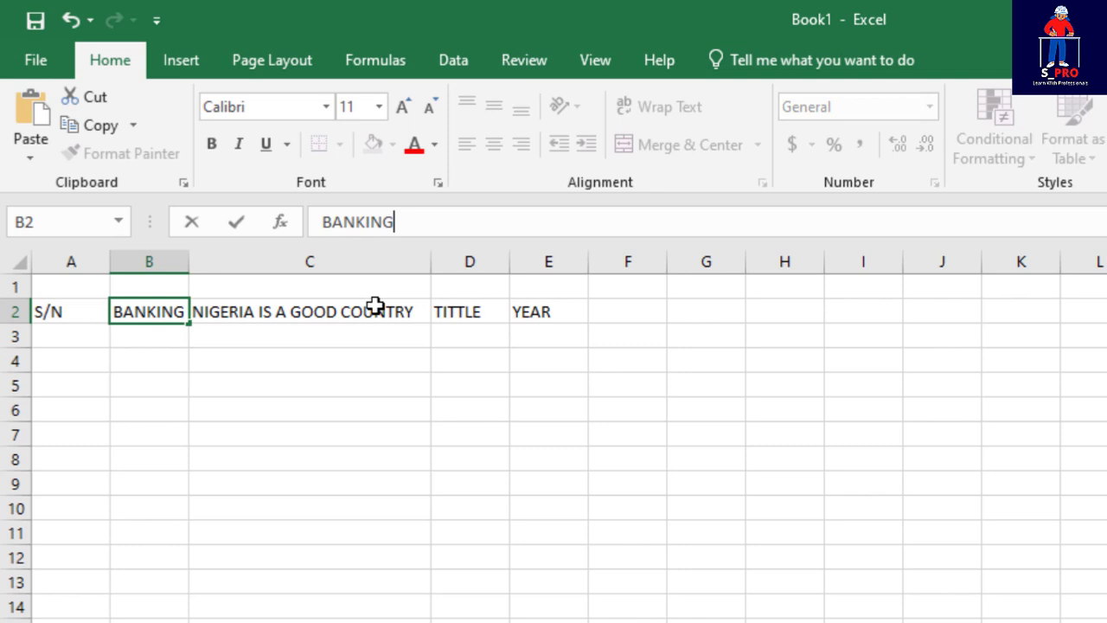
{"action": "left_click", "coordinate": [296, 380]}
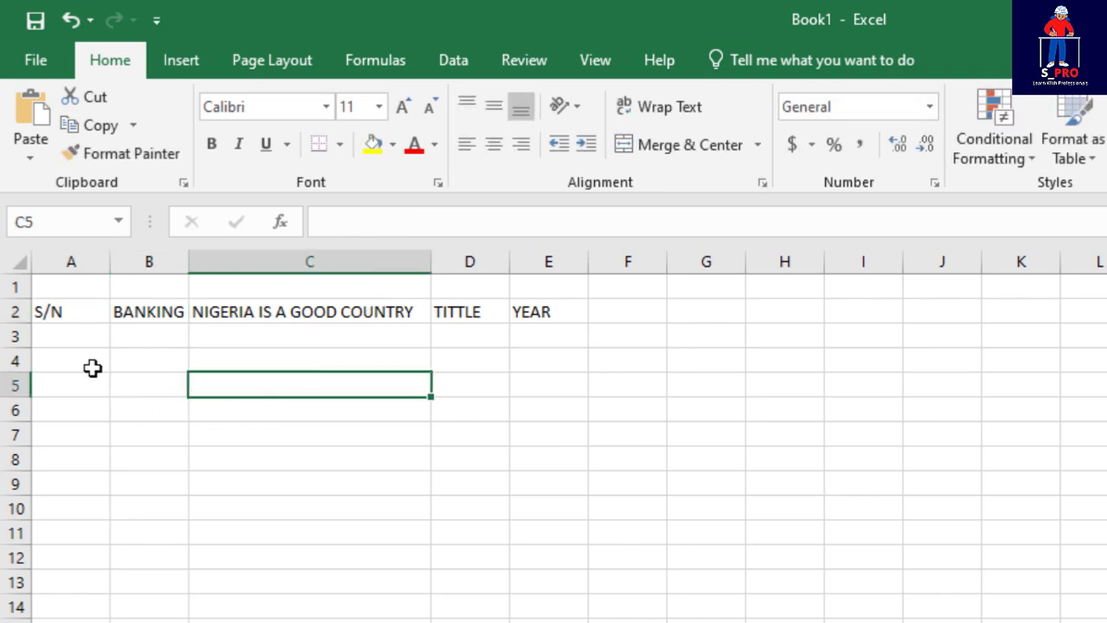
Step: Set the font of the S/N heading in A2 to Arial Black
{"action": "left_click", "coordinate": [63, 313]}
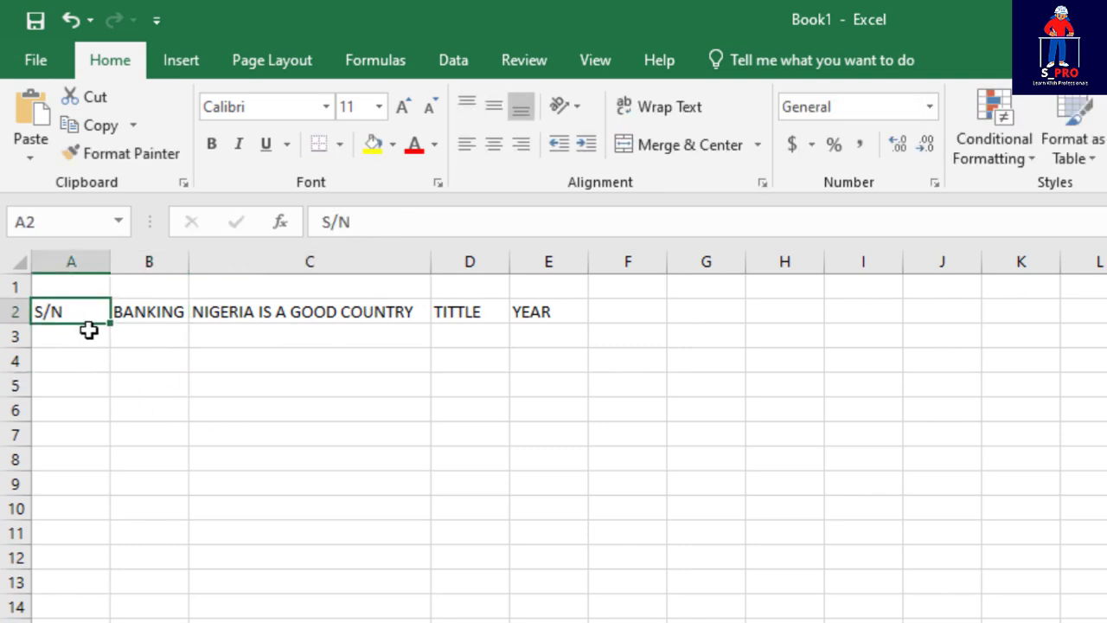
{"action": "left_click", "coordinate": [148, 312]}
{"action": "left_click", "coordinate": [93, 322]}
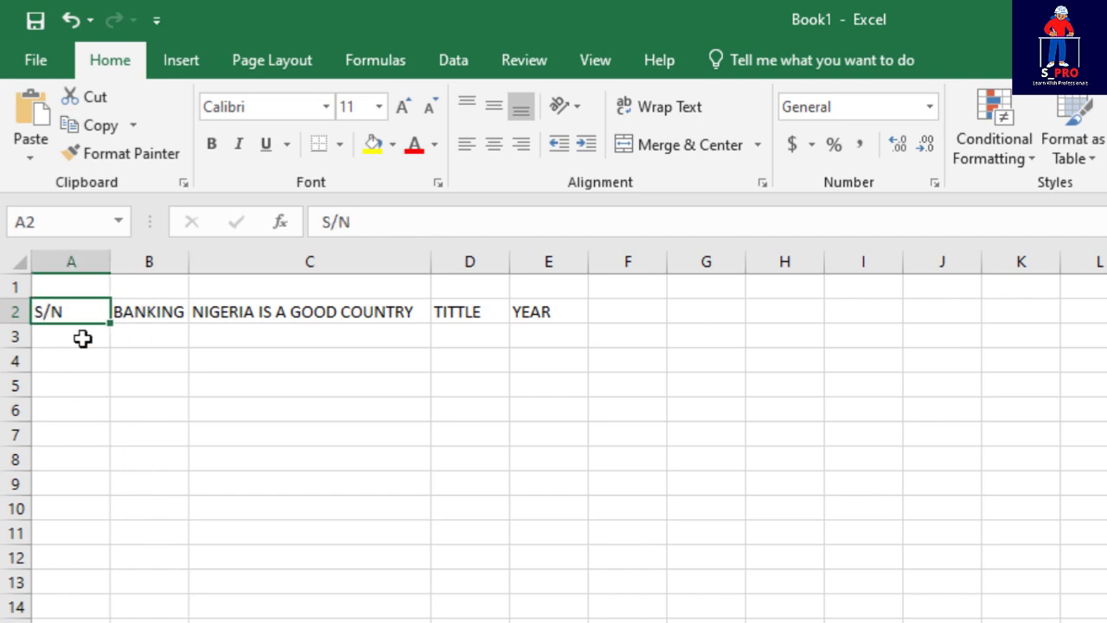
{"action": "left_click", "coordinate": [325, 106]}
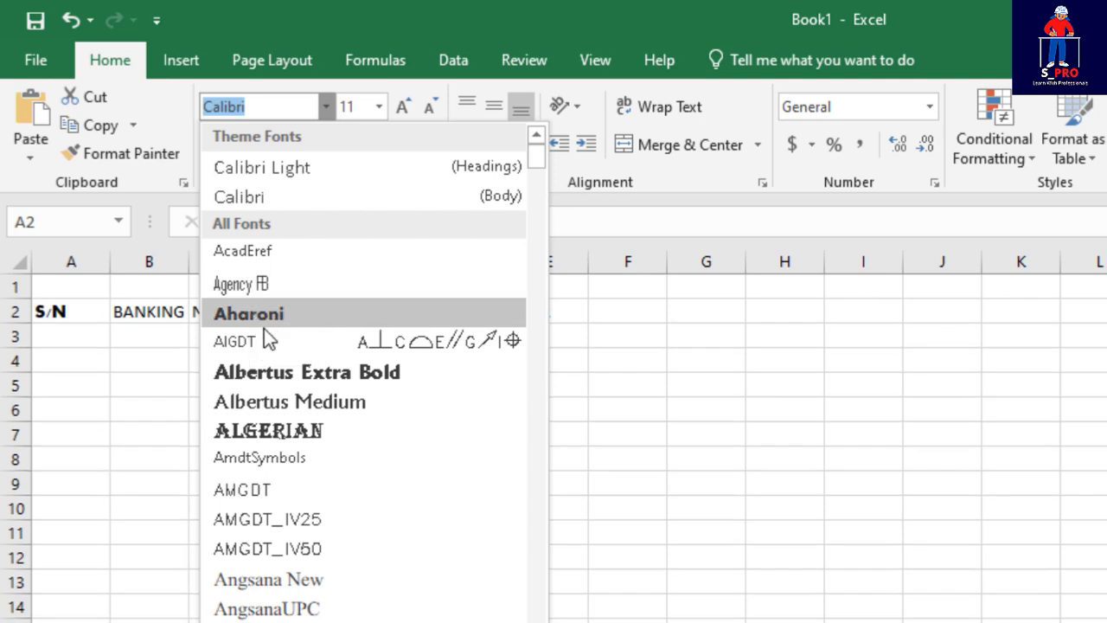
{"action": "scroll", "coordinate": [268, 605], "scroll_direction": "down", "scroll_amount": 1}
{"action": "left_click", "coordinate": [280, 605]}
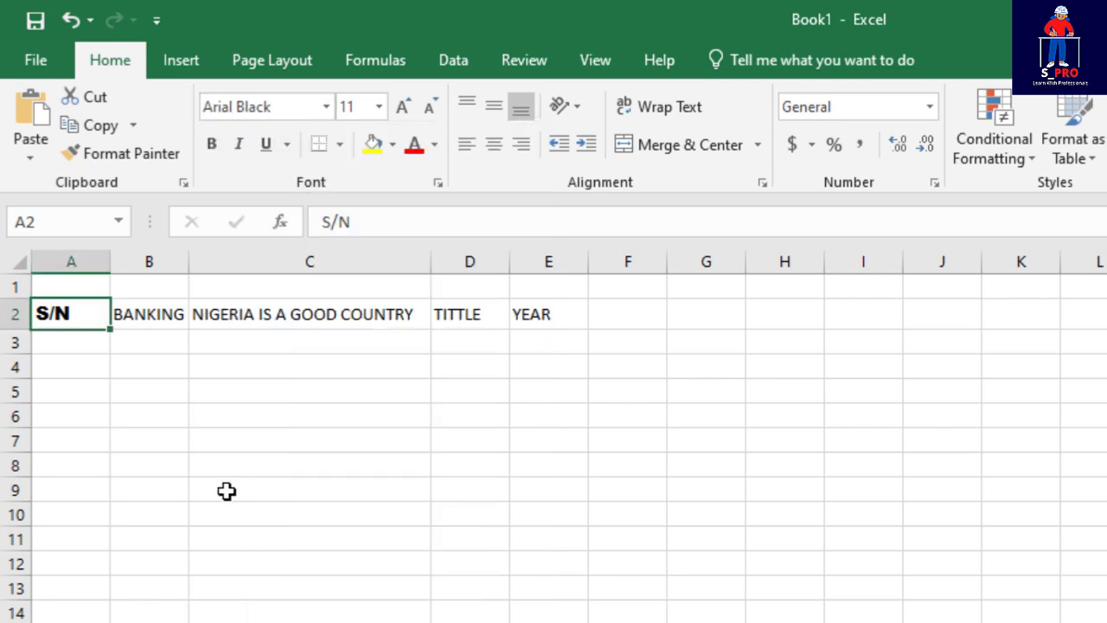
Step: Copy the formatting of A2 to the headings in B2:E2 and autofit columns B and C to their text
{"action": "left_click", "coordinate": [168, 317]}
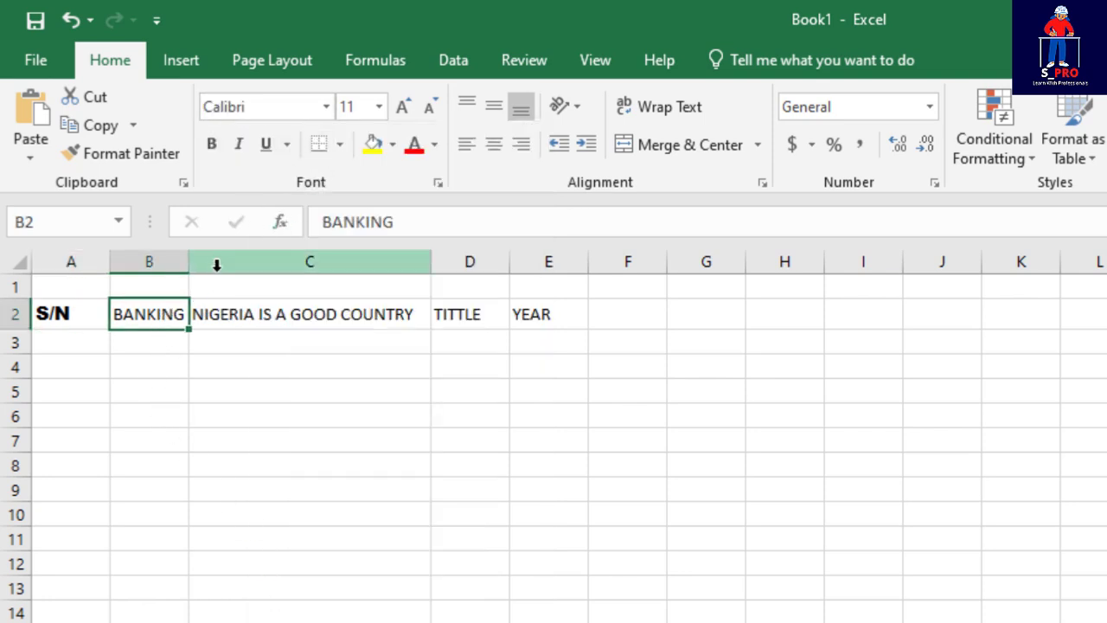
{"action": "left_click", "coordinate": [79, 314]}
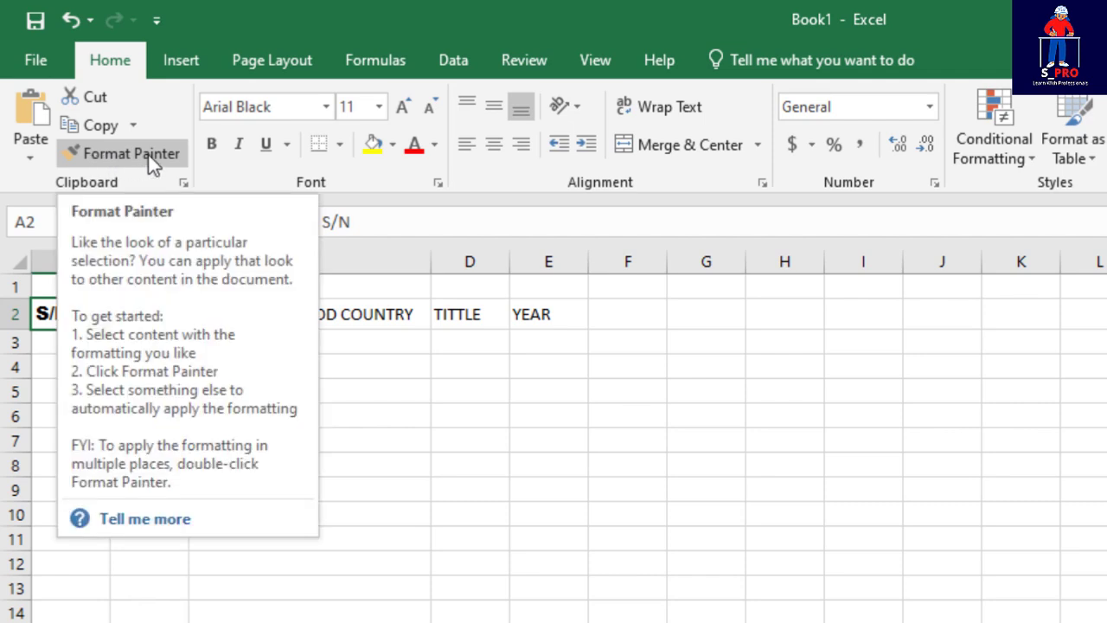
{"action": "left_click", "coordinate": [96, 151]}
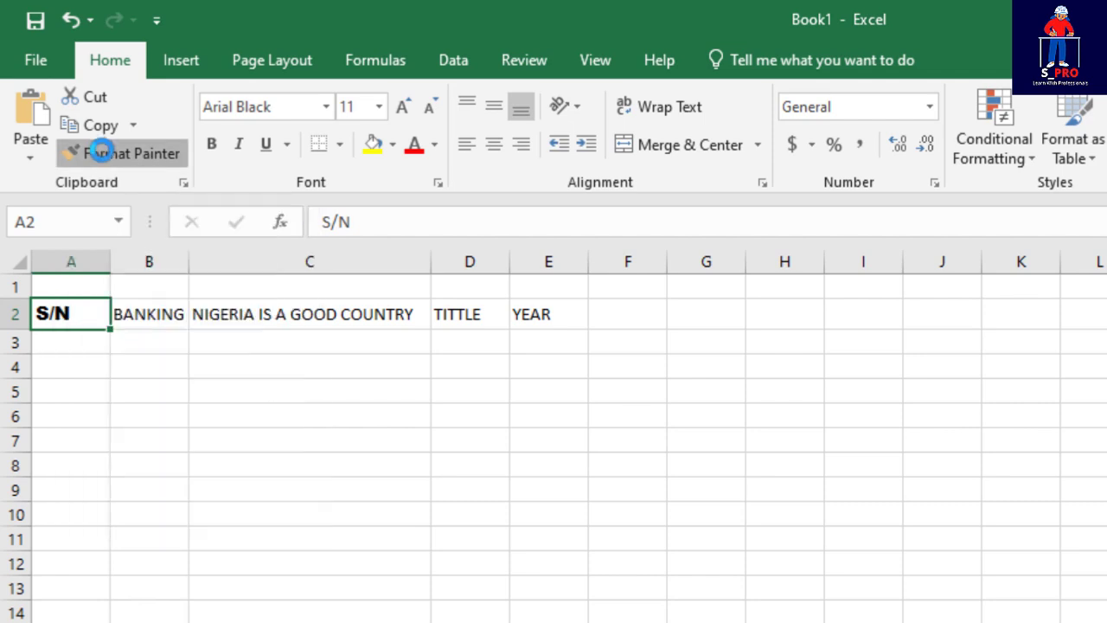
{"action": "left_click_drag", "start_coordinate": [134, 316], "coordinate": [523, 318]}
{"action": "left_click", "coordinate": [351, 475]}
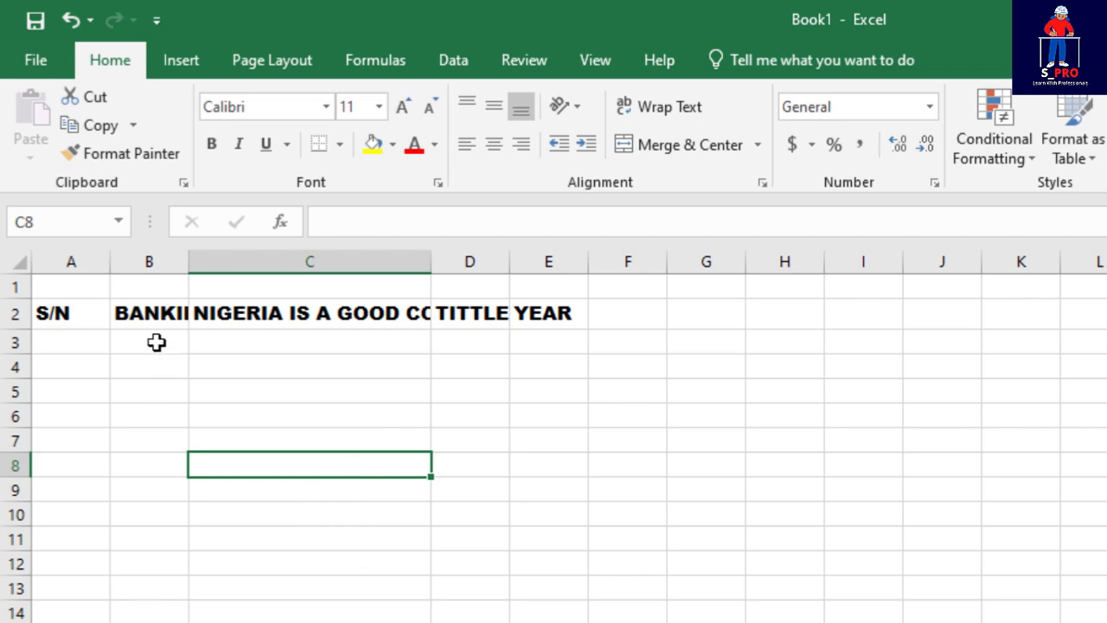
{"action": "double_click", "coordinate": [188, 256]}
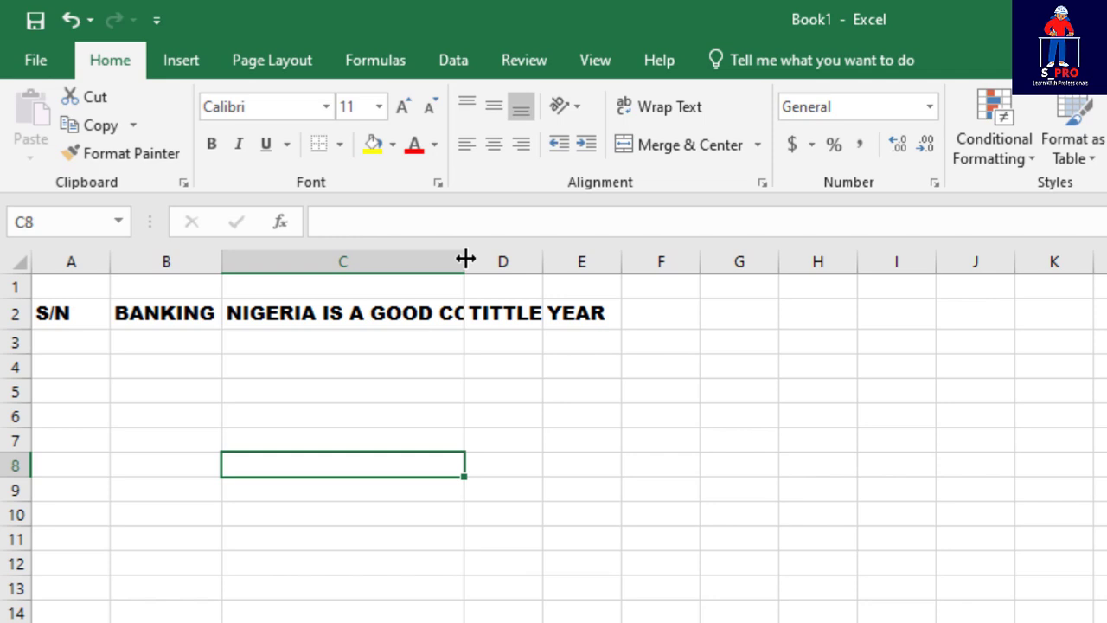
{"action": "double_click", "coordinate": [466, 258]}
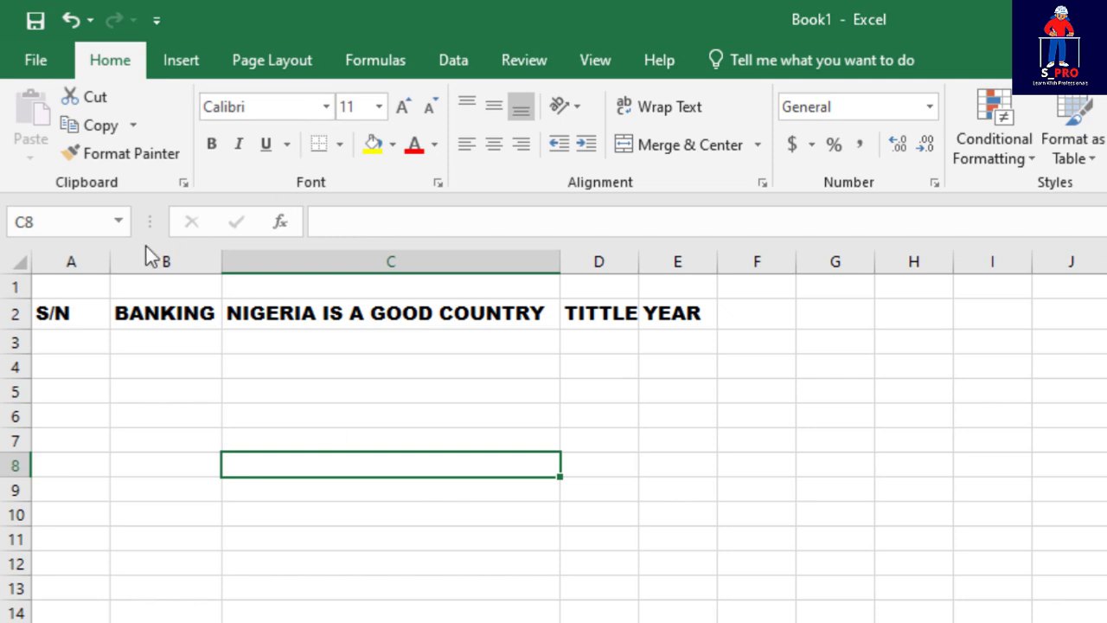
{"action": "left_click", "coordinate": [73, 312]}
{"action": "left_click_drag", "start_coordinate": [73, 311], "coordinate": [671, 310]}
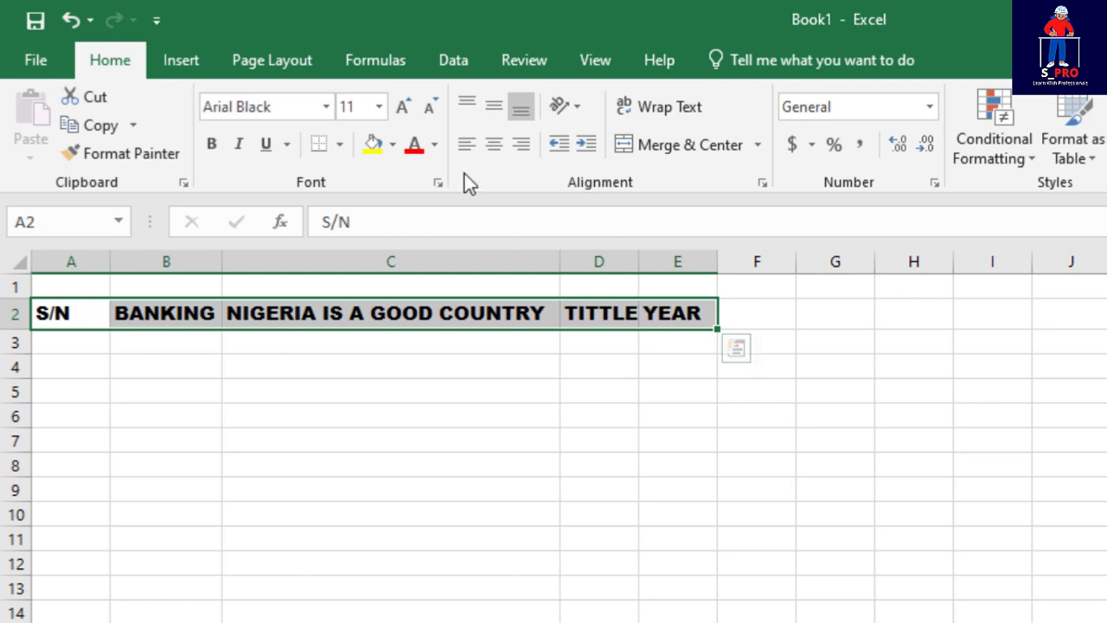
{"action": "left_click", "coordinate": [380, 107]}
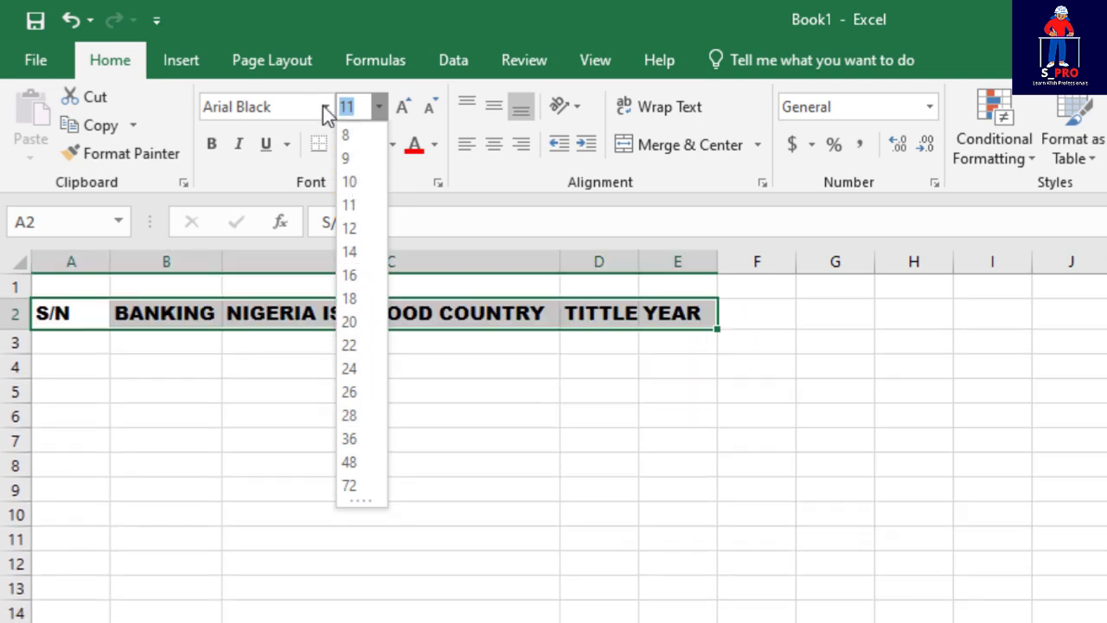
{"action": "left_click", "coordinate": [320, 106]}
{"action": "left_click", "coordinate": [320, 105]}
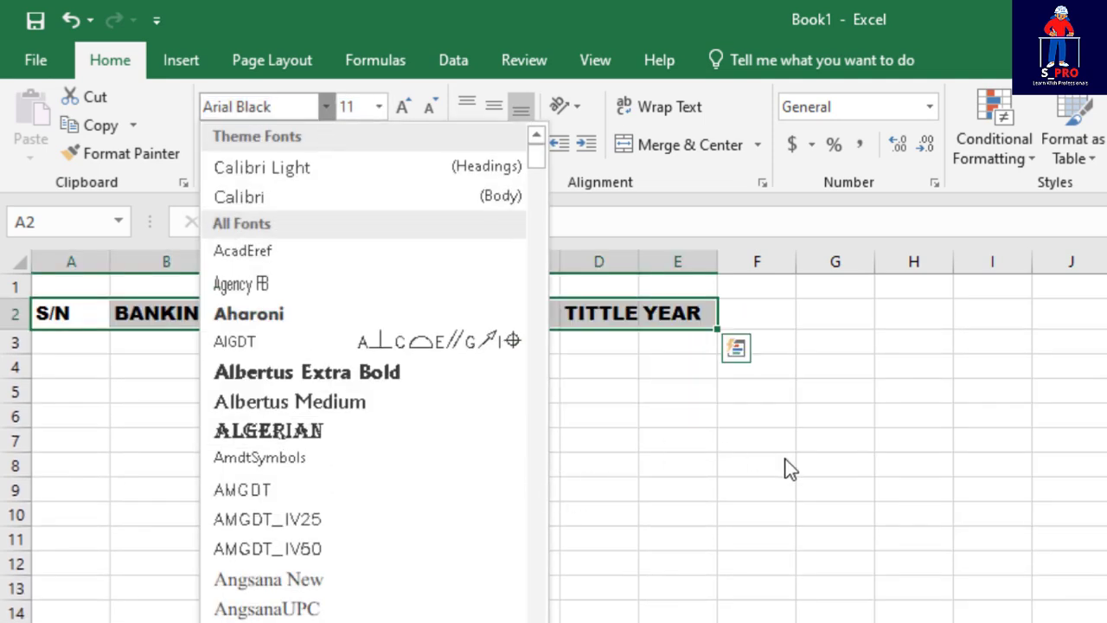
{"action": "key", "text": "Escape"}
{"action": "left_click", "coordinate": [143, 370]}
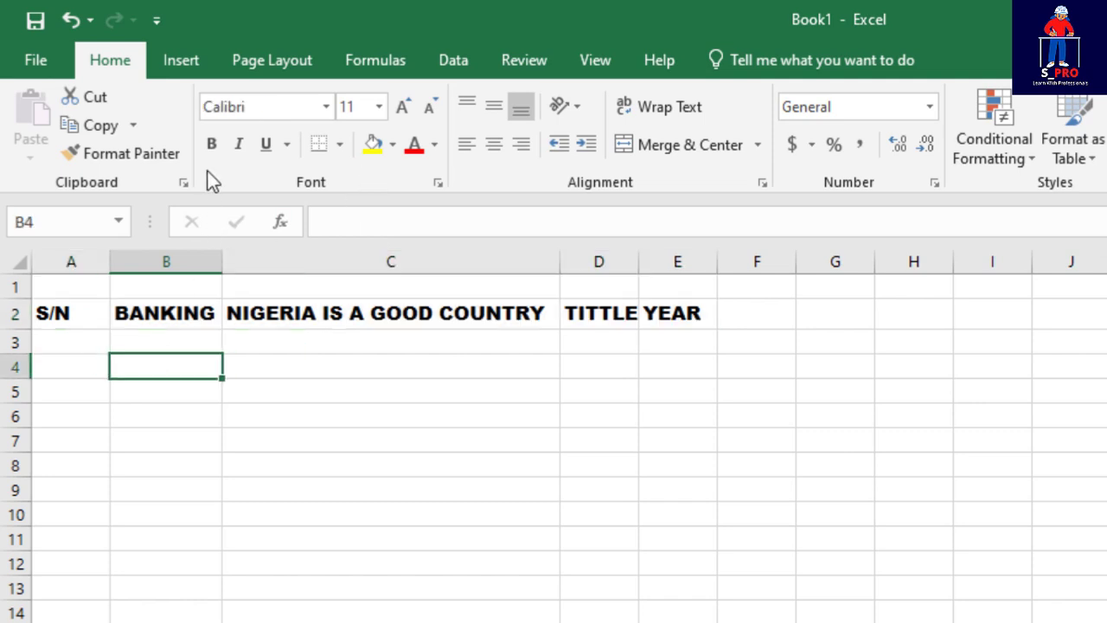
Step: Set the font of the headings in A2:E2 to Arial
{"action": "left_click", "coordinate": [86, 312]}
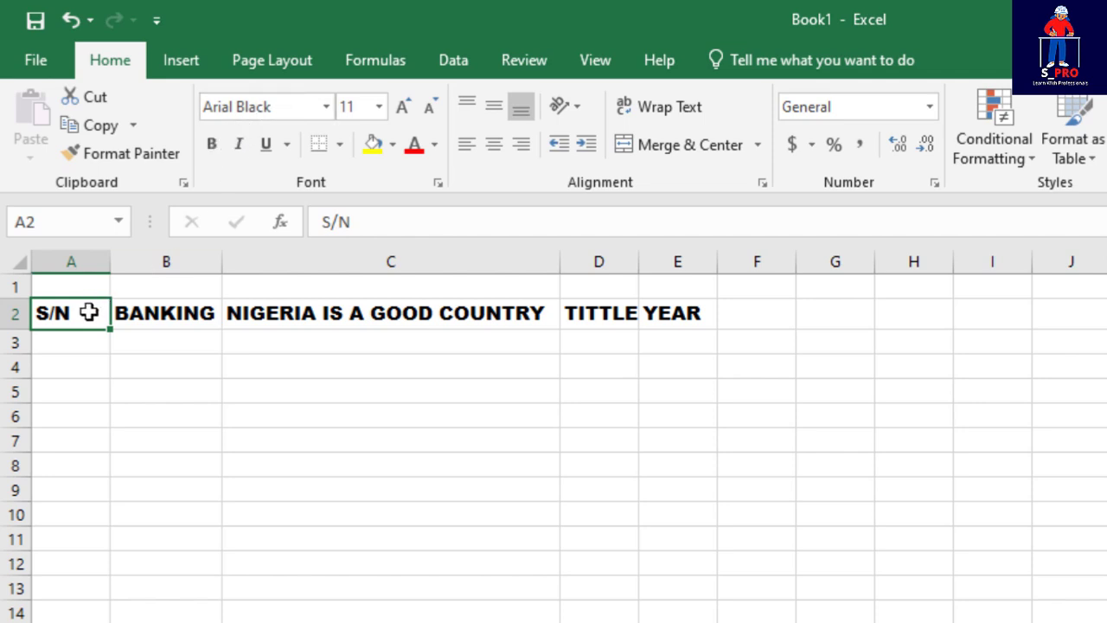
{"action": "left_click_drag", "start_coordinate": [89, 311], "coordinate": [655, 310]}
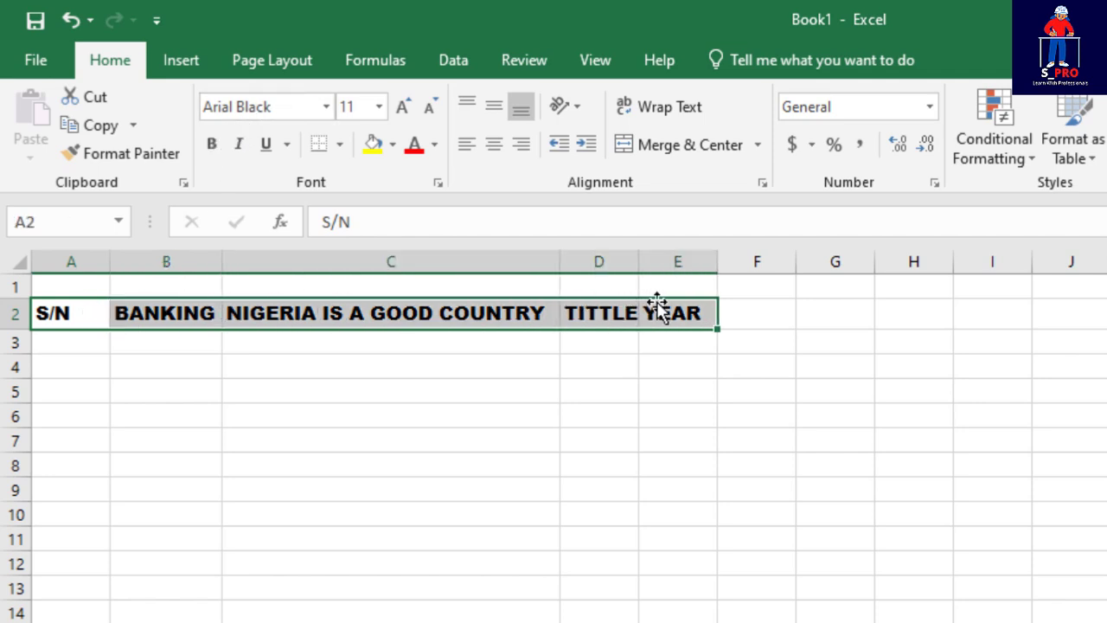
{"action": "left_click", "coordinate": [324, 107]}
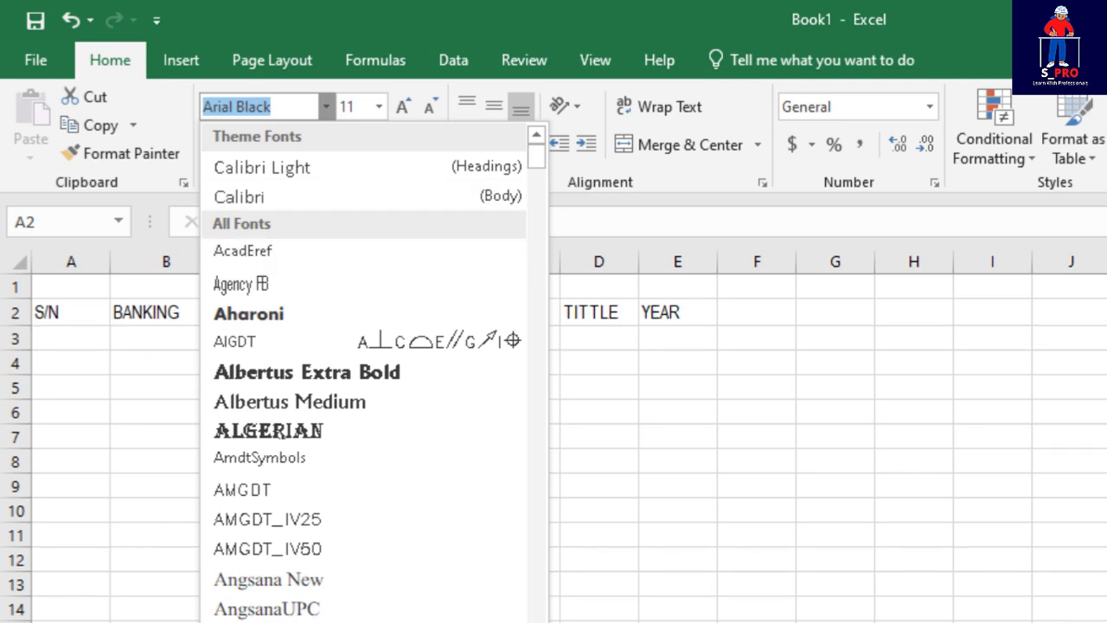
{"action": "key", "text": "Escape"}
{"action": "left_click", "coordinate": [191, 503]}
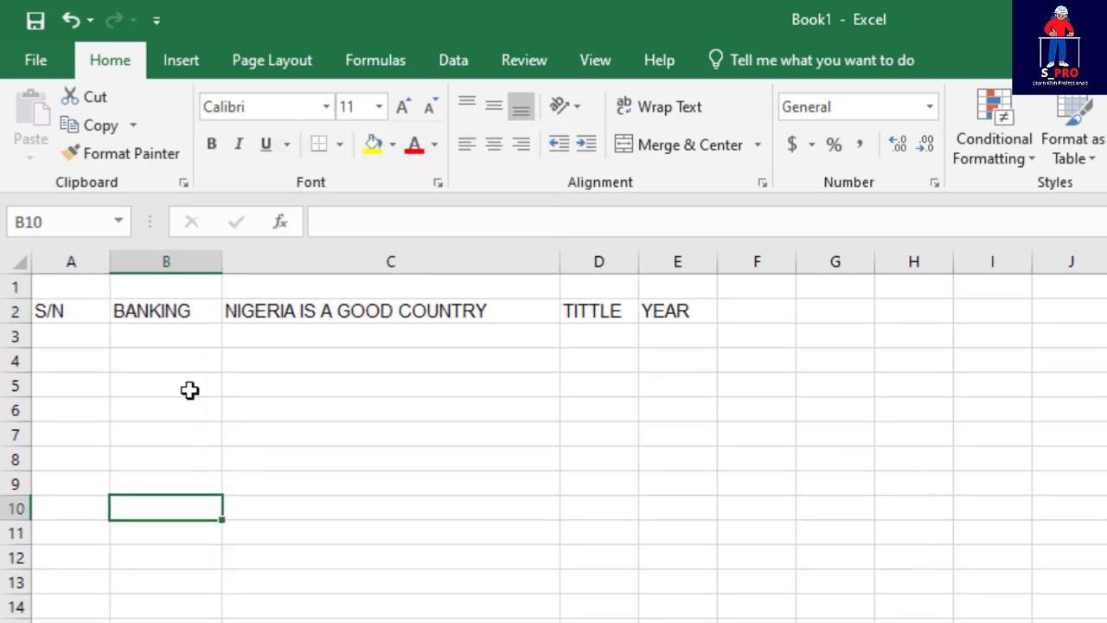
Step: Try bold and italic on the BANKING heading in B2 and remove both styles again
{"action": "left_click", "coordinate": [136, 307]}
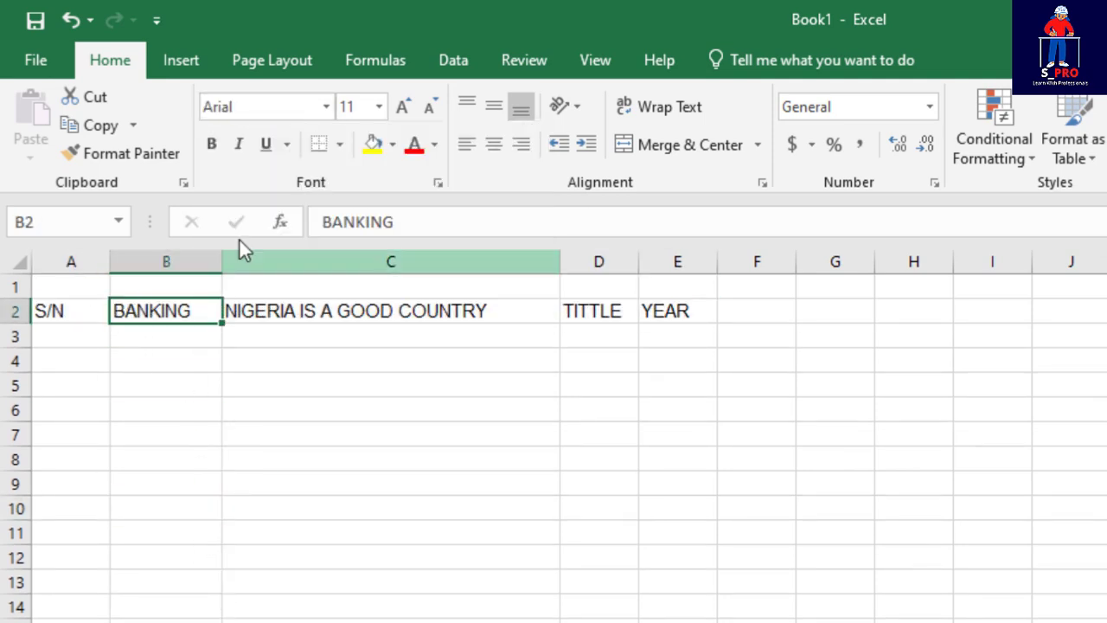
{"action": "left_click", "coordinate": [220, 144]}
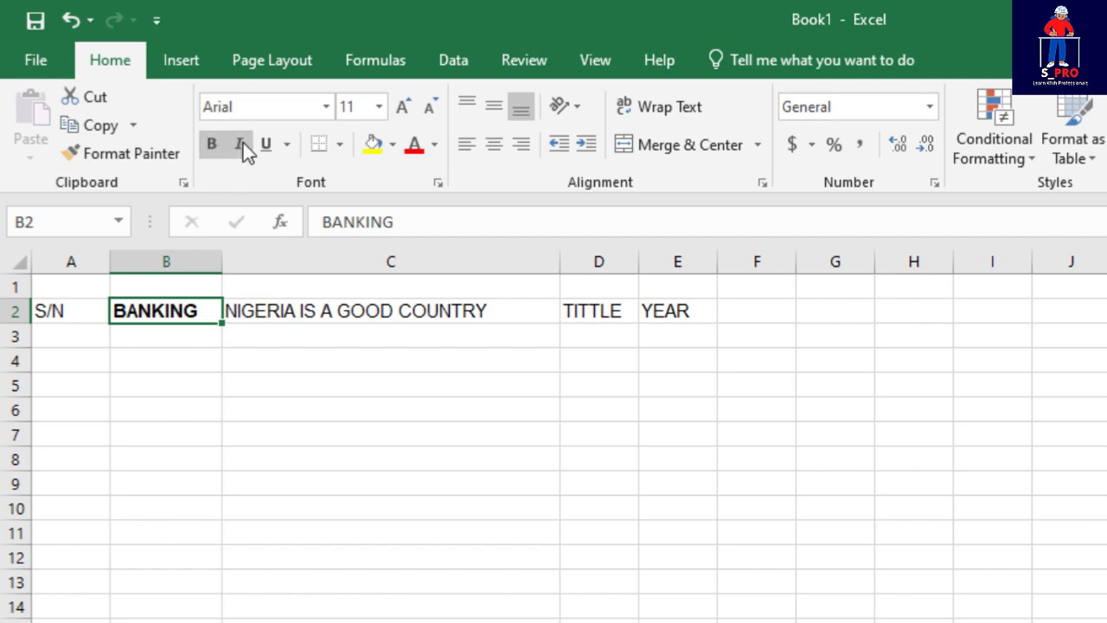
{"action": "left_click", "coordinate": [244, 143]}
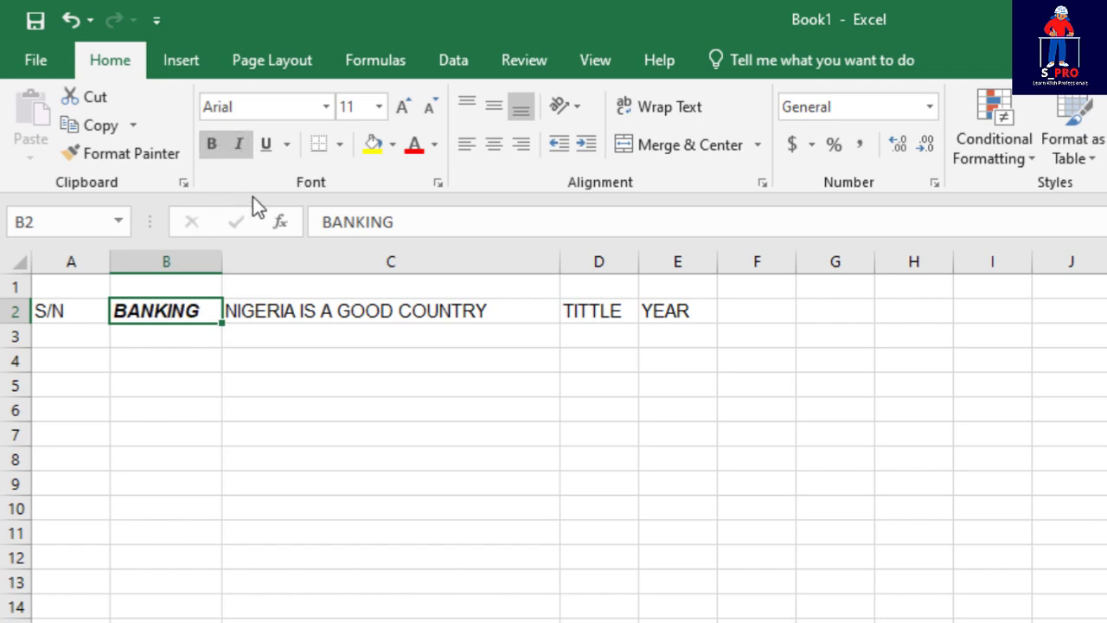
{"action": "left_click", "coordinate": [267, 142]}
{"action": "left_click", "coordinate": [243, 148]}
{"action": "left_click", "coordinate": [212, 149]}
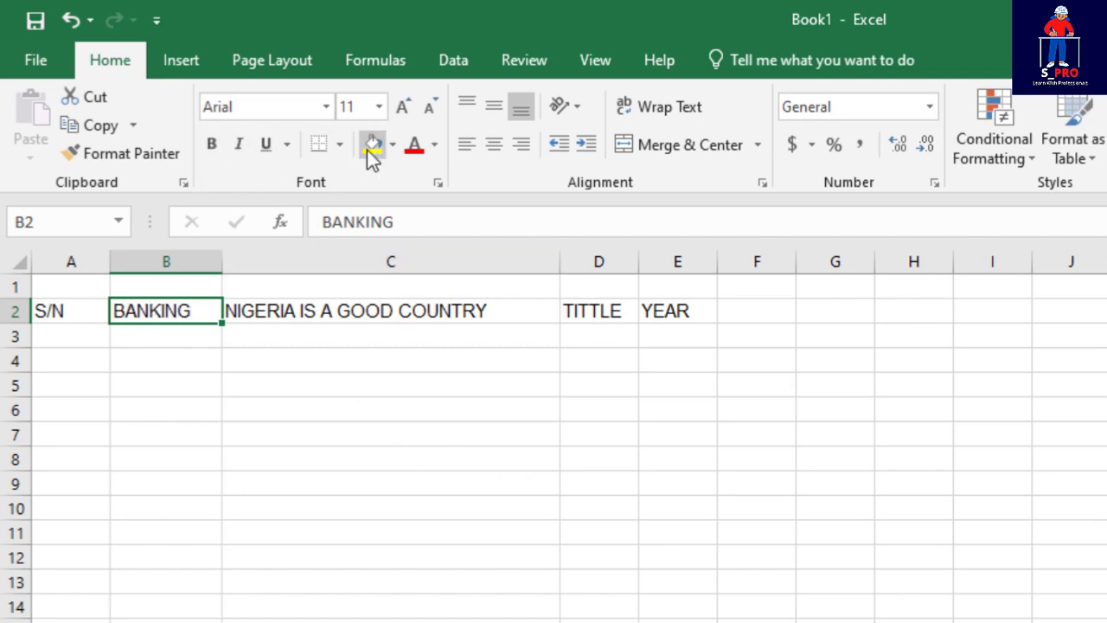
Step: Try yellow and blue fills on the NIGERIA IS A GOOD COUNTRY heading in C2, ending with a light green fill
{"action": "left_click", "coordinate": [290, 313]}
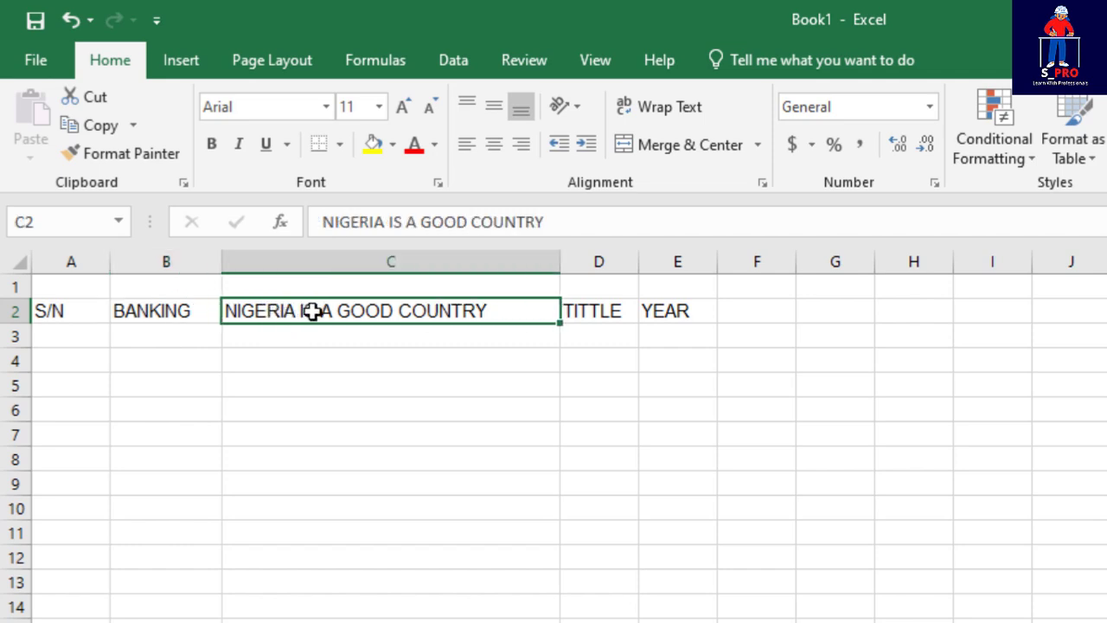
{"action": "left_click", "coordinate": [372, 147]}
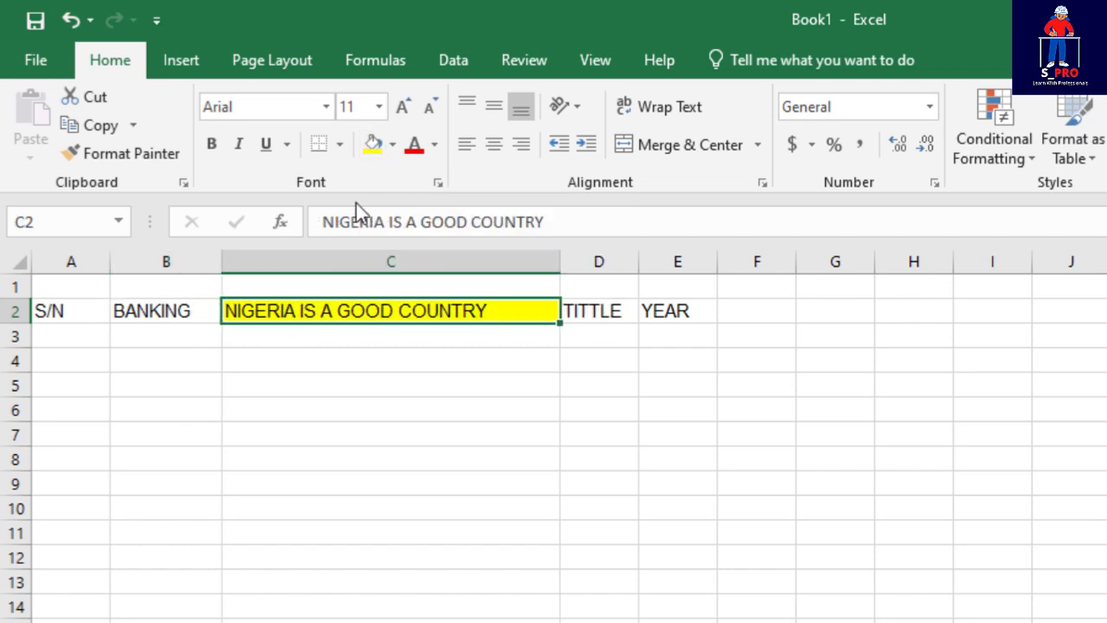
{"action": "left_click", "coordinate": [393, 145]}
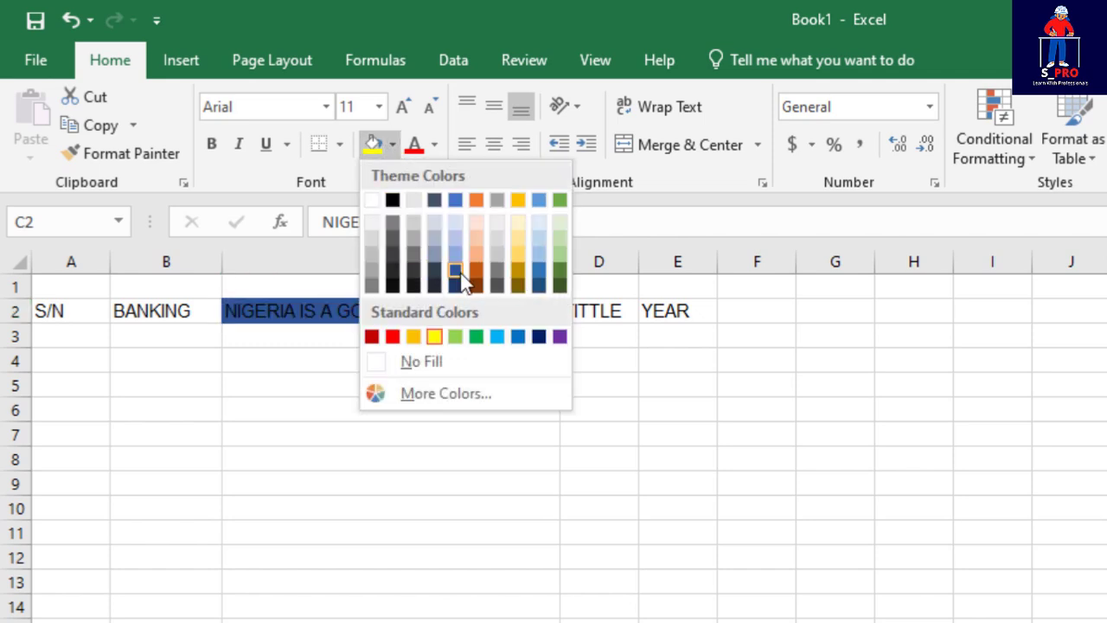
{"action": "left_click", "coordinate": [454, 202]}
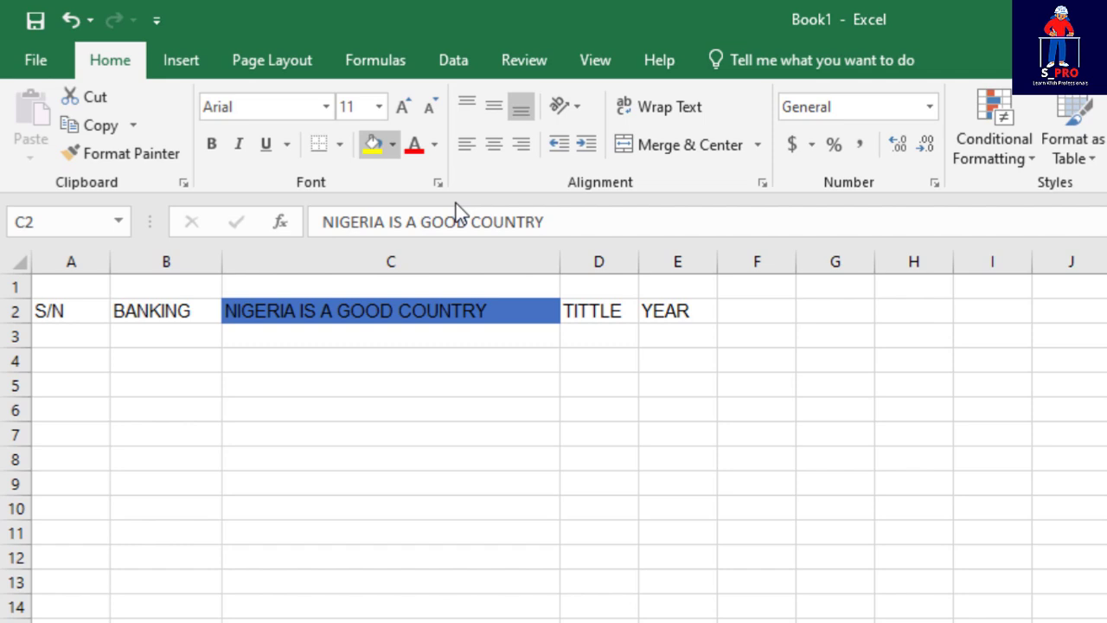
{"action": "left_click", "coordinate": [391, 146]}
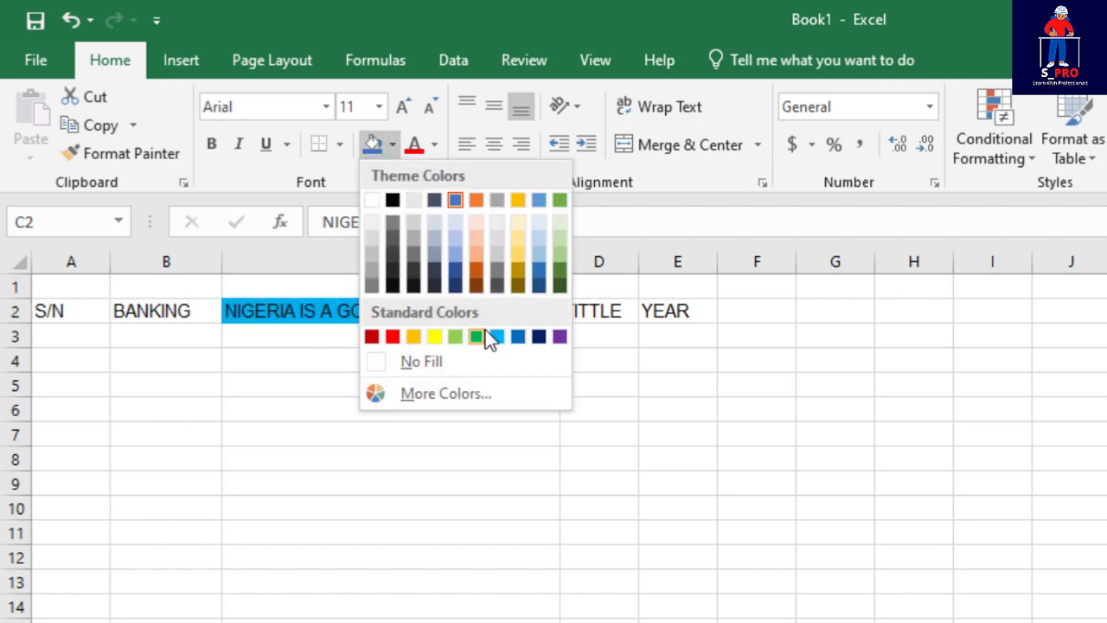
{"action": "left_click", "coordinate": [457, 337]}
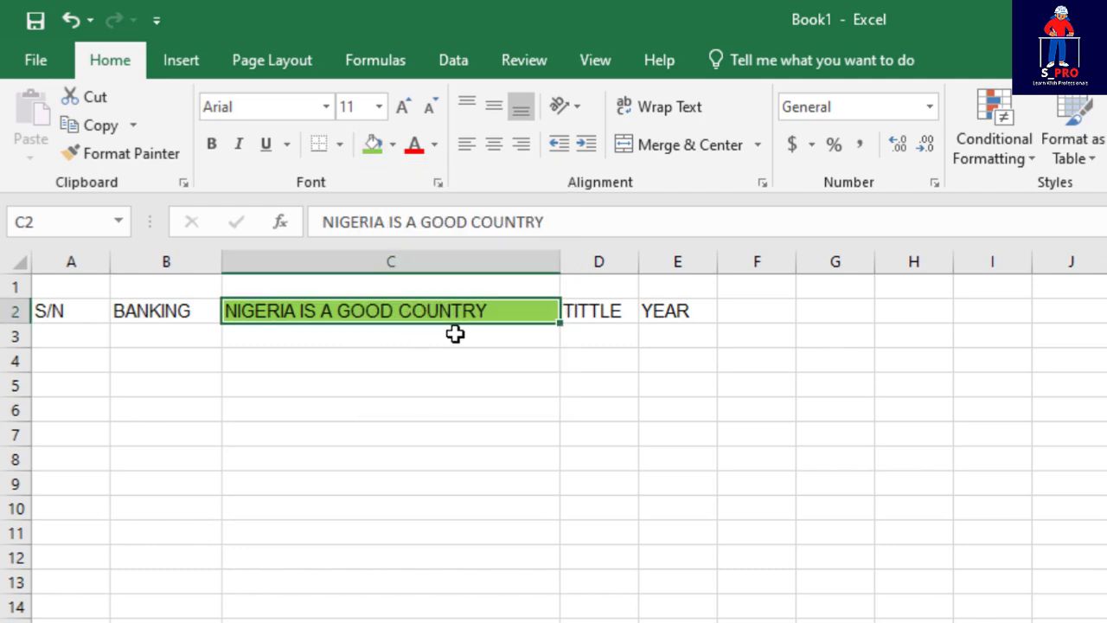
Step: Change the font color of the TITTLE heading in D2 to red
{"action": "left_click", "coordinate": [437, 146]}
{"action": "left_click", "coordinate": [242, 410]}
{"action": "left_click", "coordinate": [591, 303]}
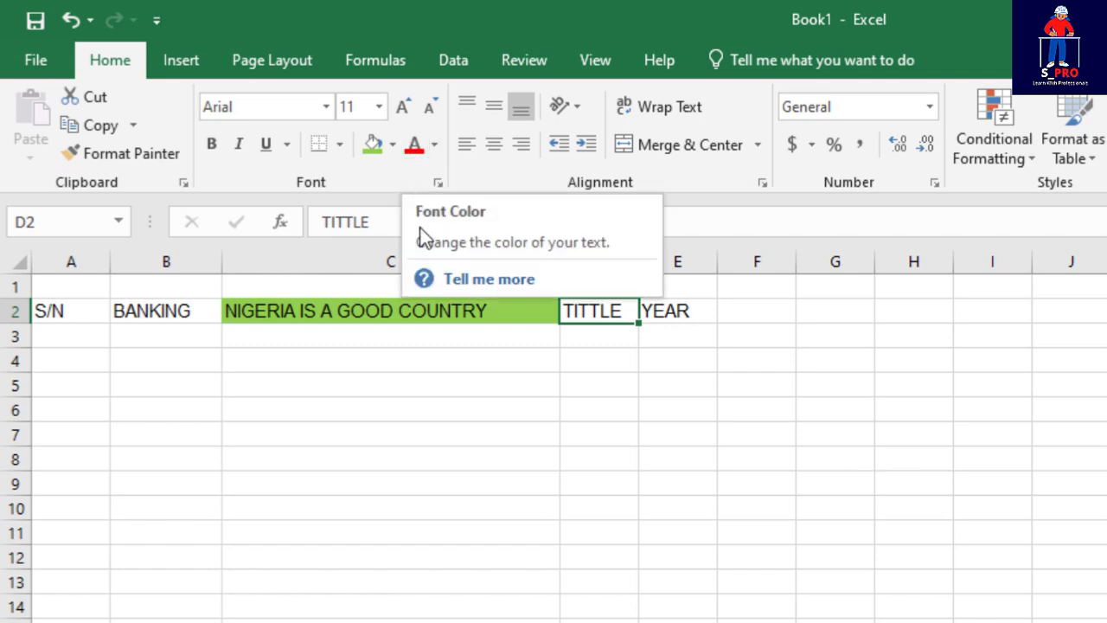
{"action": "left_click", "coordinate": [422, 146]}
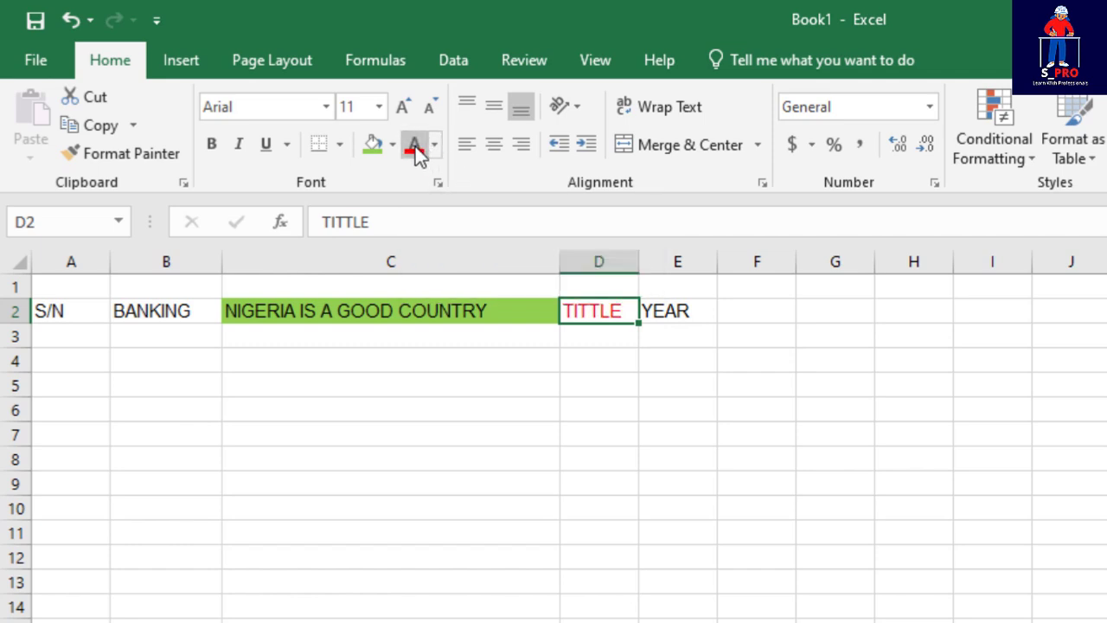
Step: Copy the formatting of the TITTLE heading in D2 to the YEAR heading in E2 with Format Painter
{"action": "left_click", "coordinate": [648, 309]}
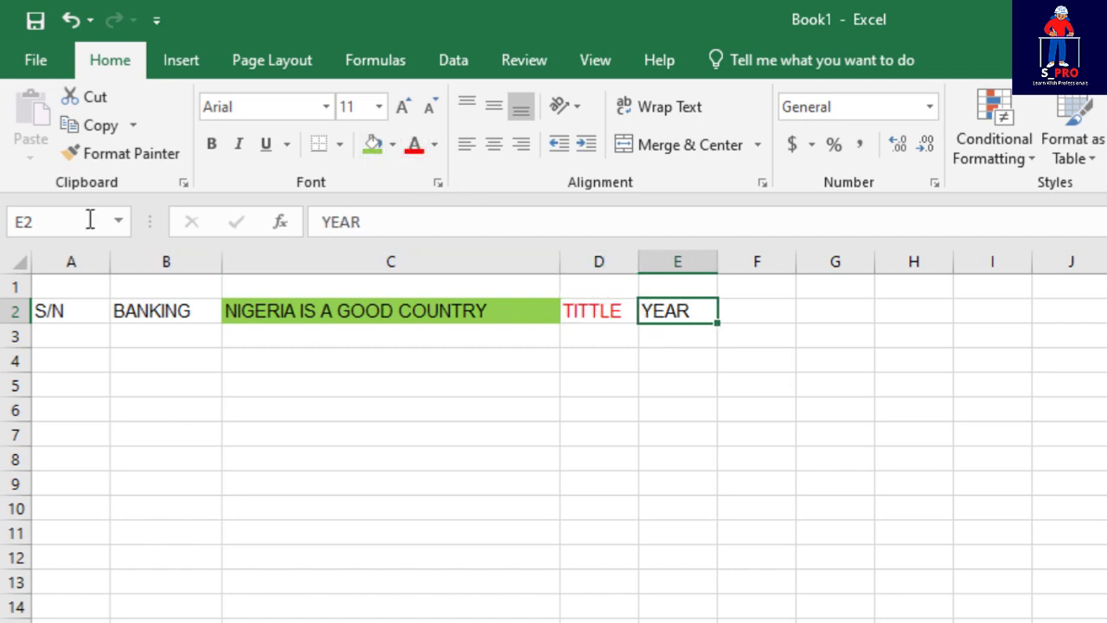
{"action": "left_click", "coordinate": [592, 314]}
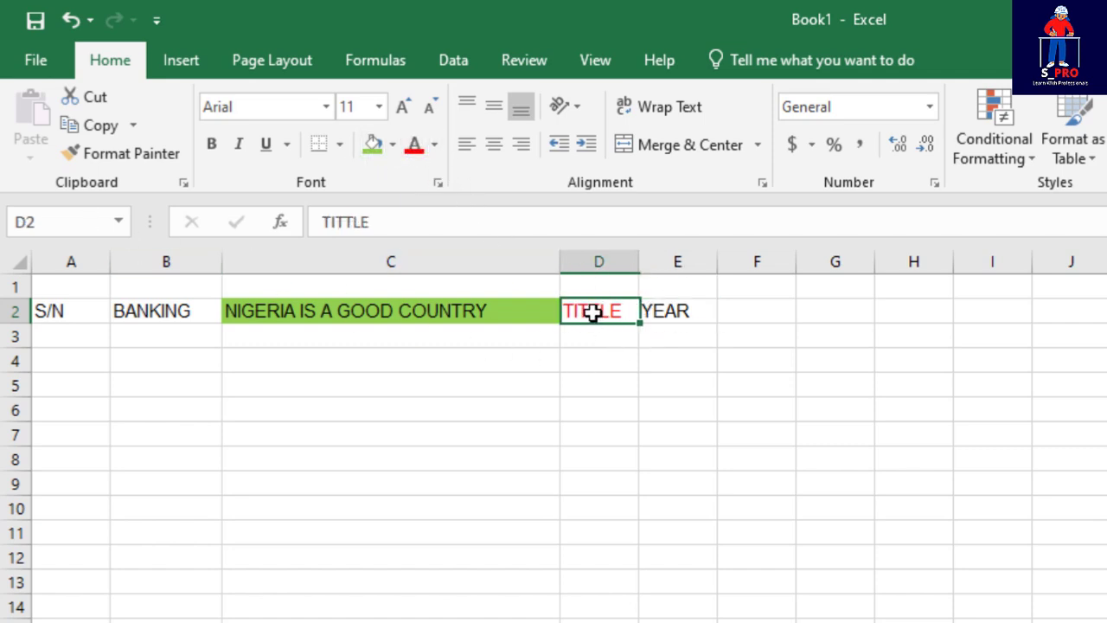
{"action": "left_click", "coordinate": [110, 156]}
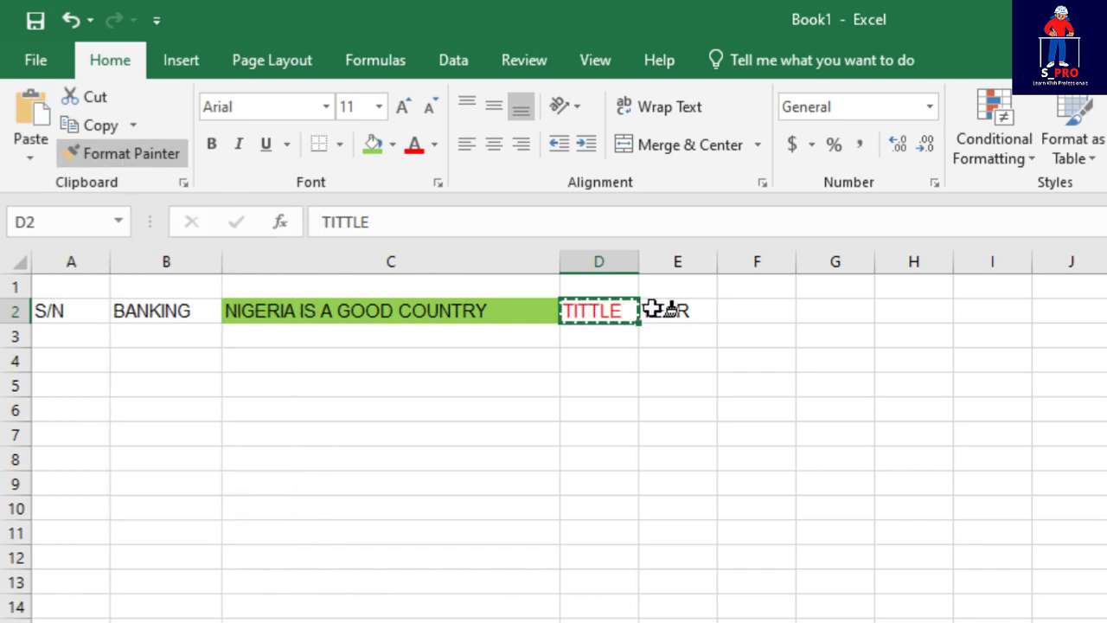
{"action": "left_click", "coordinate": [662, 311]}
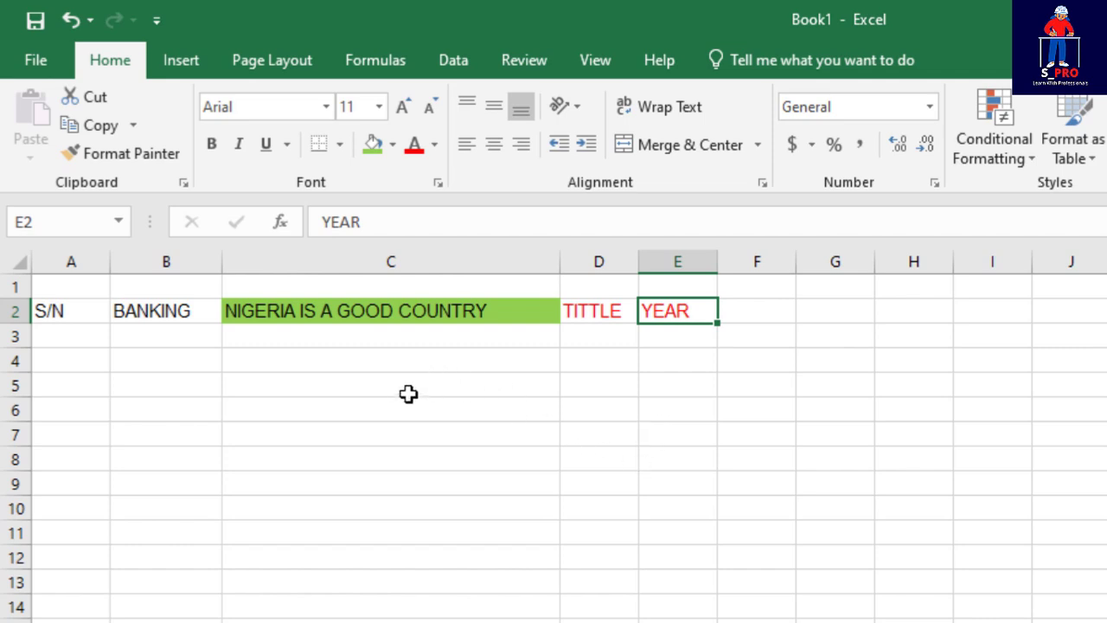
Step: Make row 2 more than three times taller and center the YEAR heading in E2 both vertically and horizontally
{"action": "left_click", "coordinate": [468, 106]}
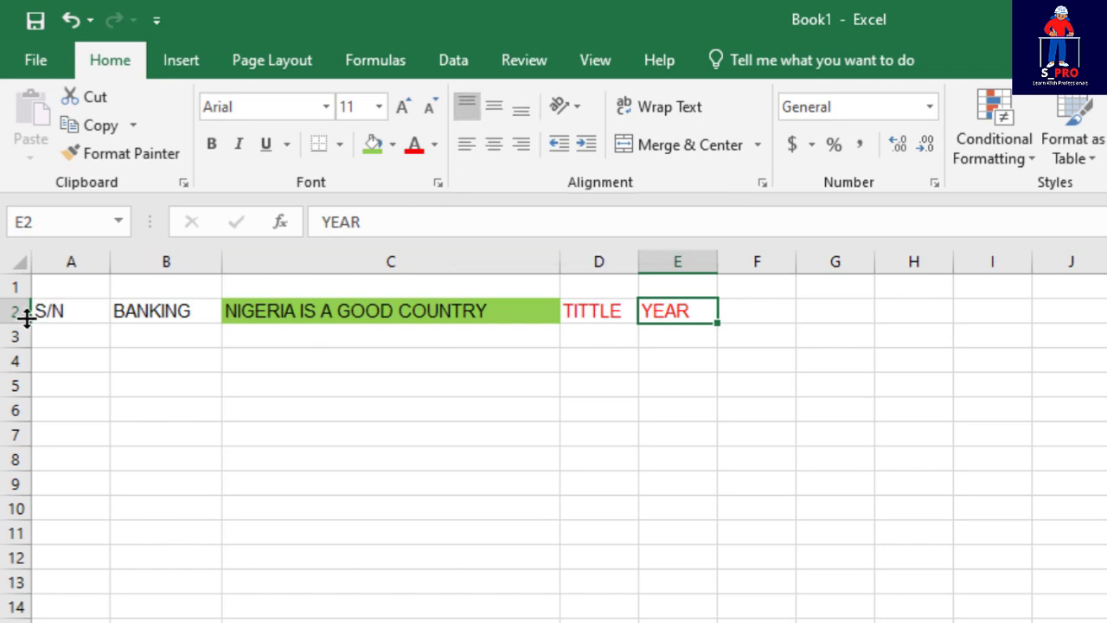
{"action": "left_click_drag", "start_coordinate": [27, 320], "coordinate": [29, 380]}
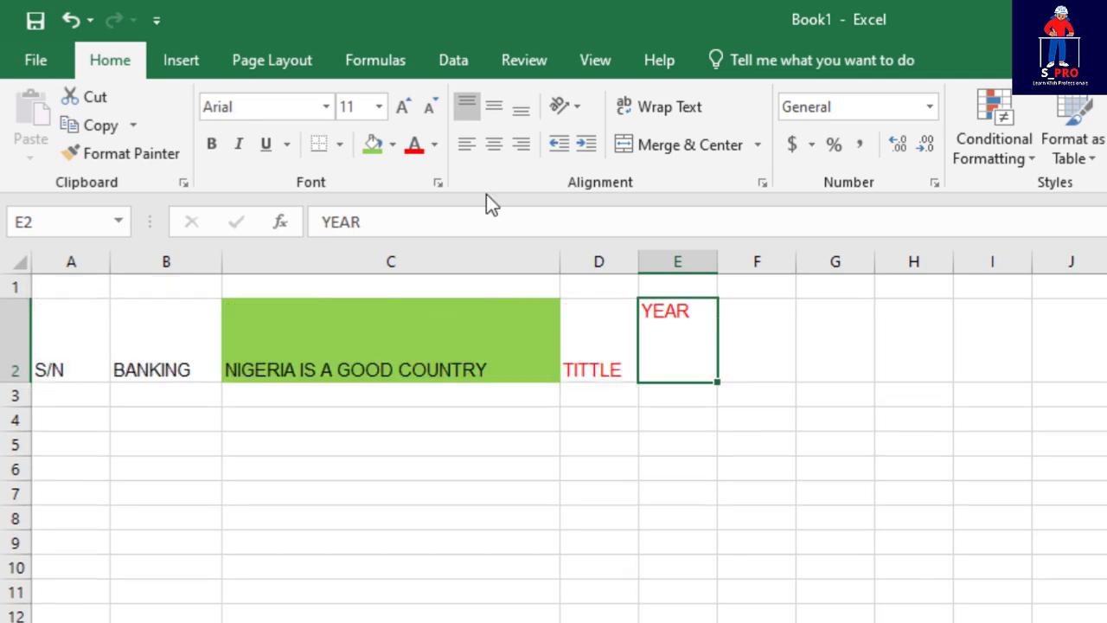
{"action": "left_click", "coordinate": [493, 114]}
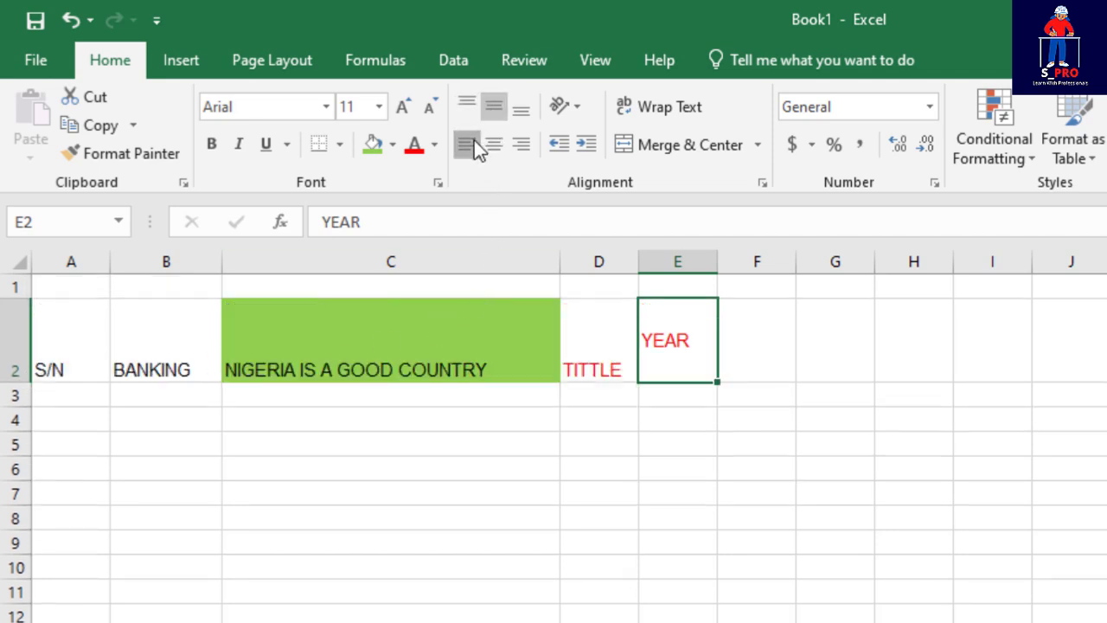
{"action": "left_click", "coordinate": [494, 145]}
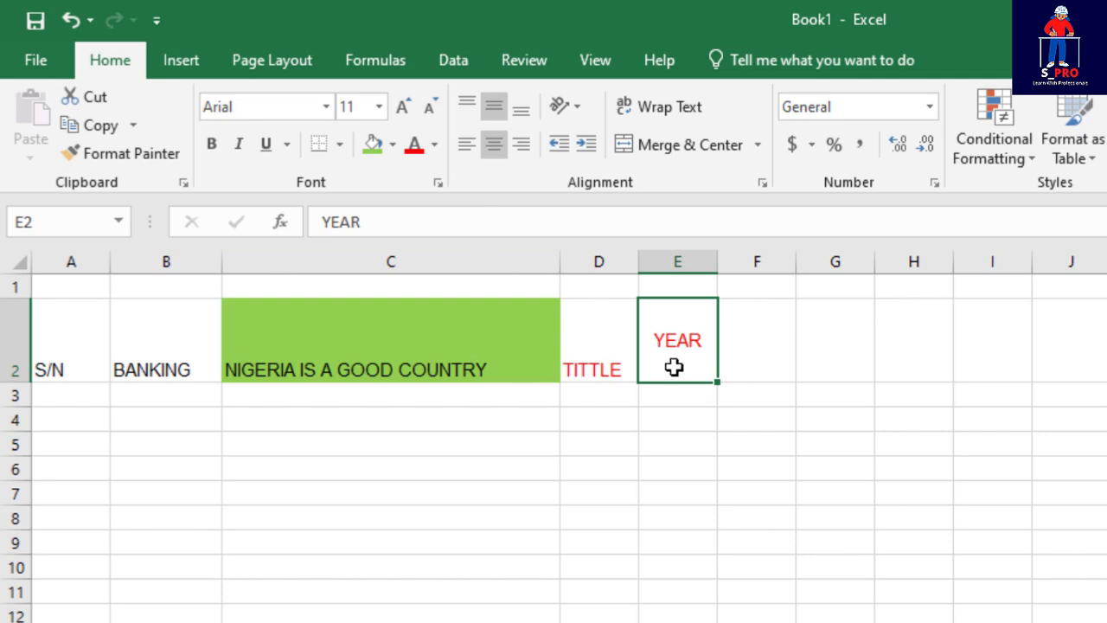
Step: Demonstrate top and middle vertical alignment on the YEAR heading in E2, ending with bottom alignment
{"action": "left_click", "coordinate": [471, 103]}
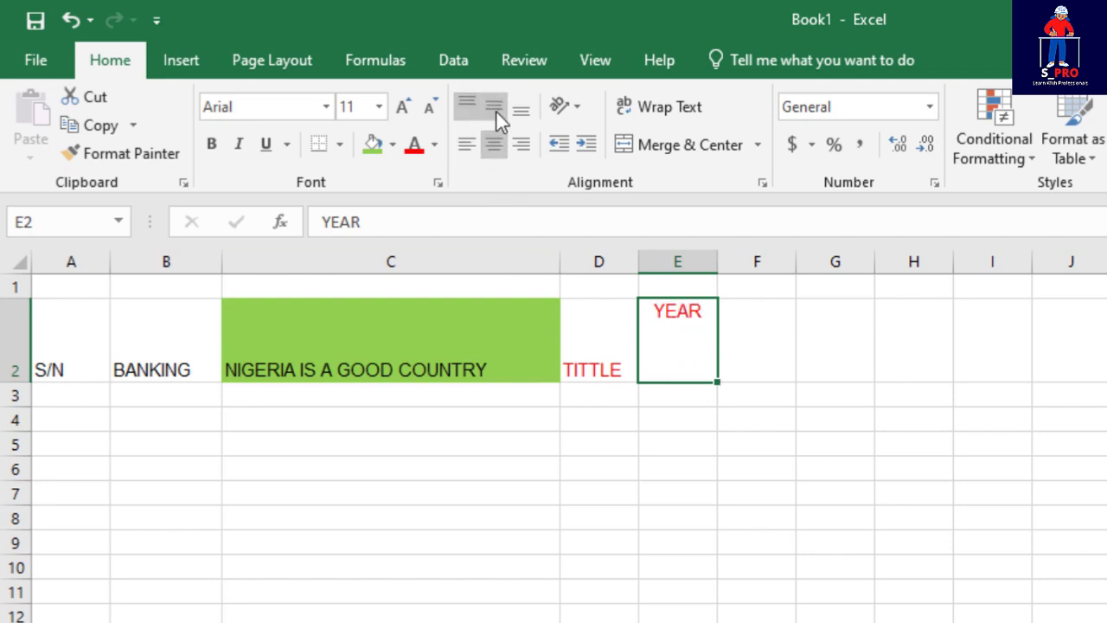
{"action": "left_click", "coordinate": [494, 105]}
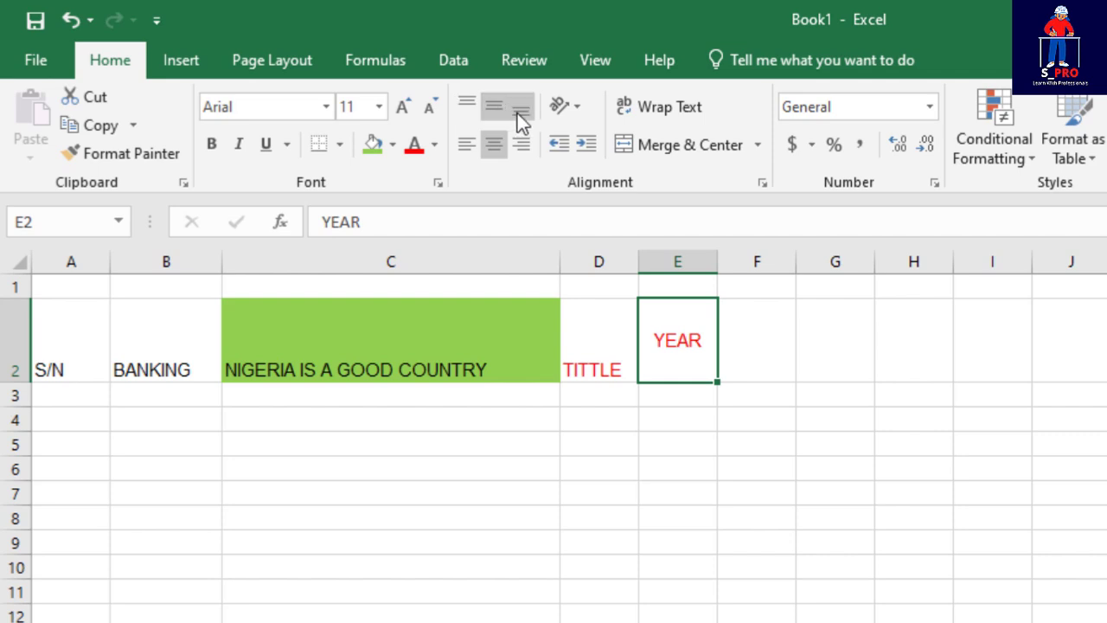
{"action": "left_click", "coordinate": [521, 108]}
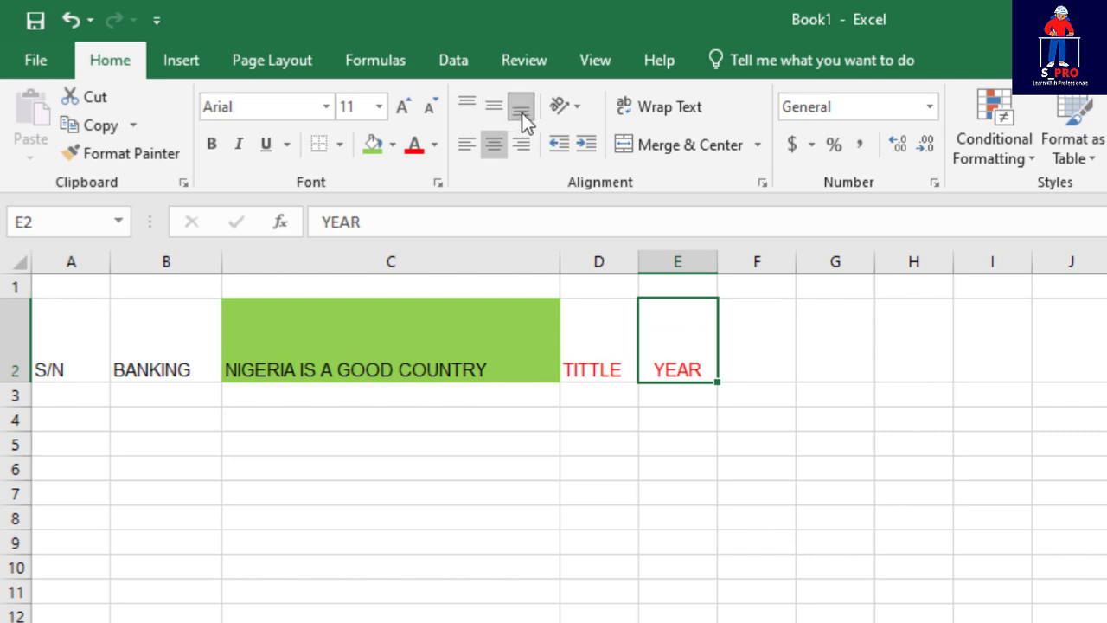
Step: Demonstrate left and center horizontal alignment on the YEAR heading in E2, ending with right alignment
{"action": "left_click", "coordinate": [469, 144]}
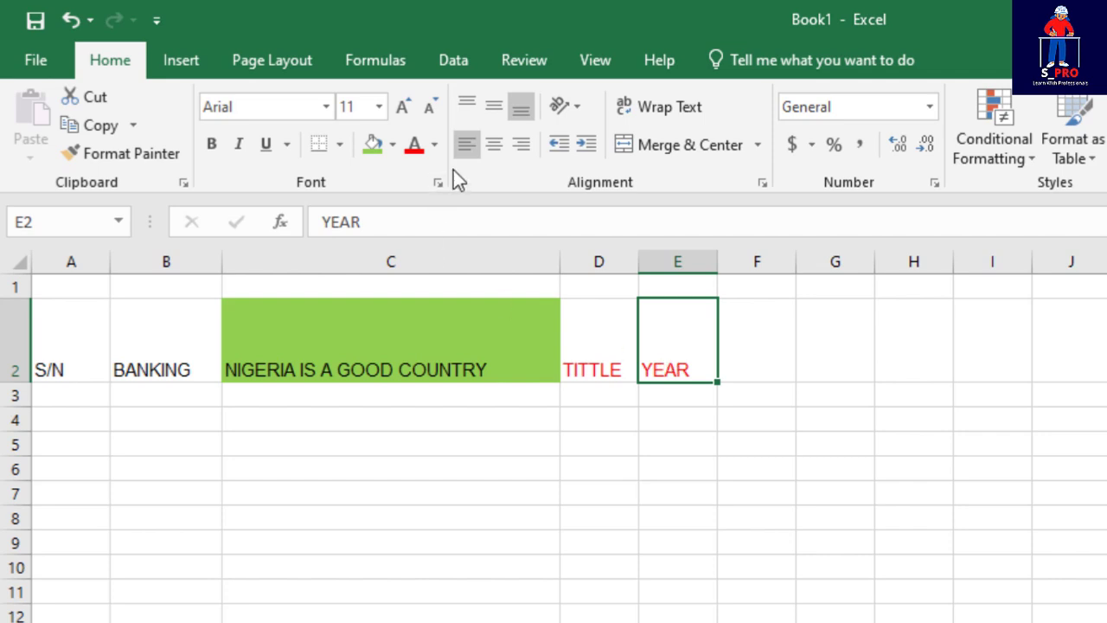
{"action": "left_click", "coordinate": [494, 143]}
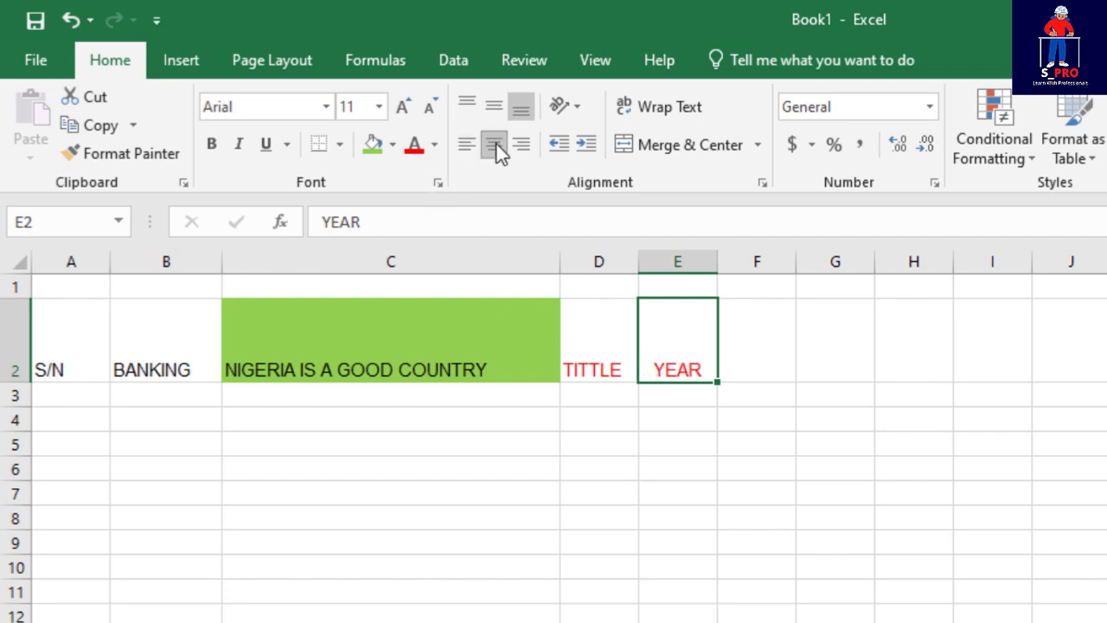
{"action": "left_click", "coordinate": [523, 145]}
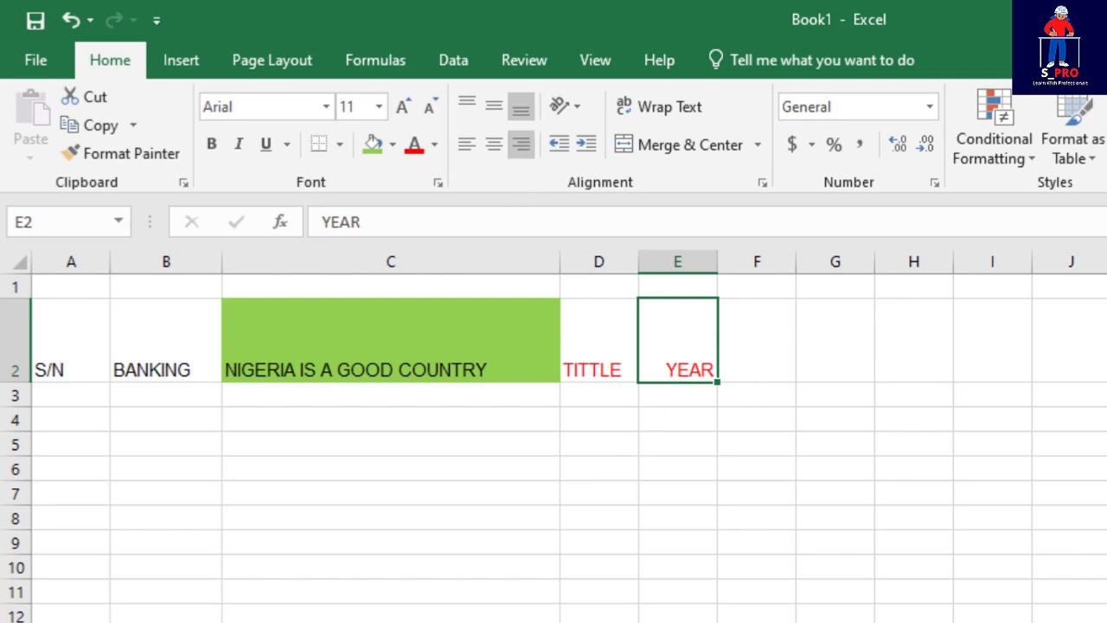
{"action": "left_click", "coordinate": [836, 493]}
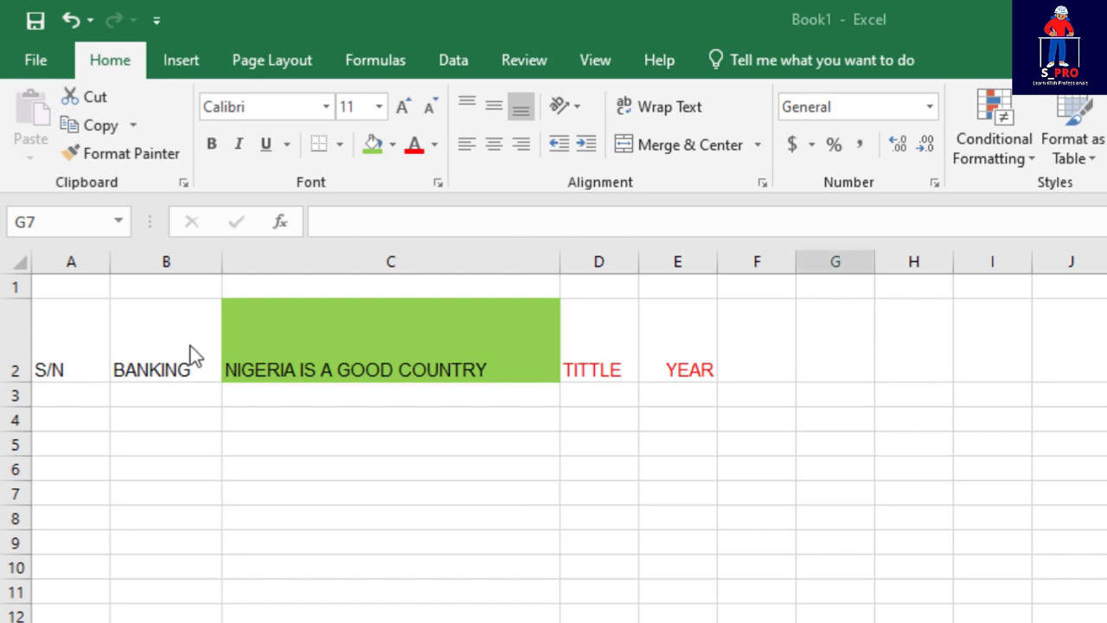
Step: Copy the formatting of the BANKING heading in B2 to the headings in C2, D2 and E2 with Format Painter
{"action": "left_click", "coordinate": [155, 341]}
{"action": "left_click", "coordinate": [112, 153]}
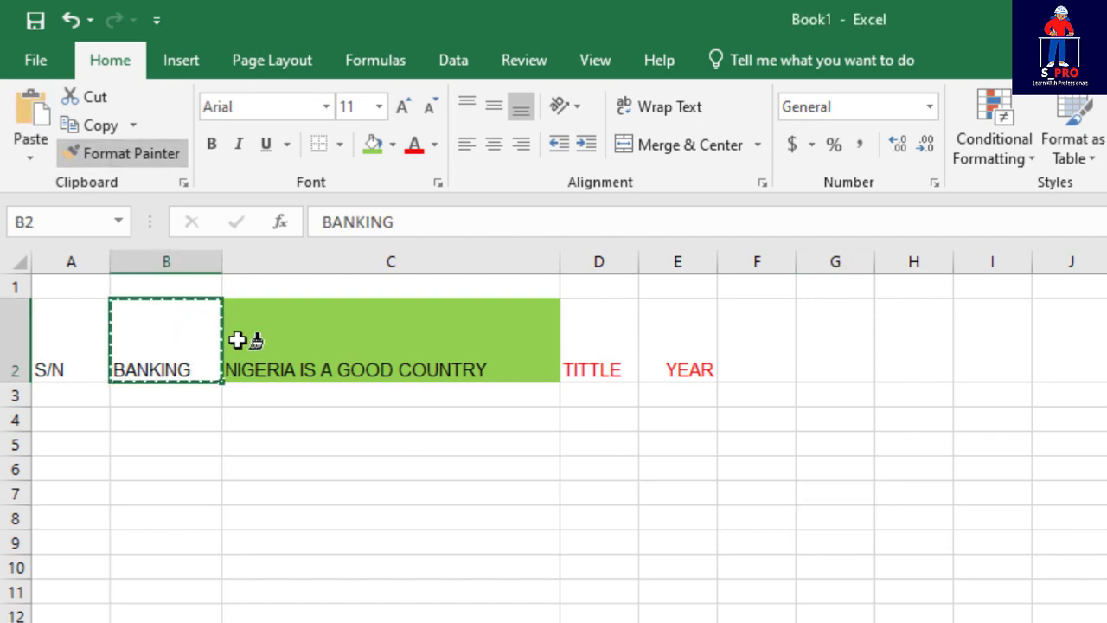
{"action": "left_click", "coordinate": [294, 343]}
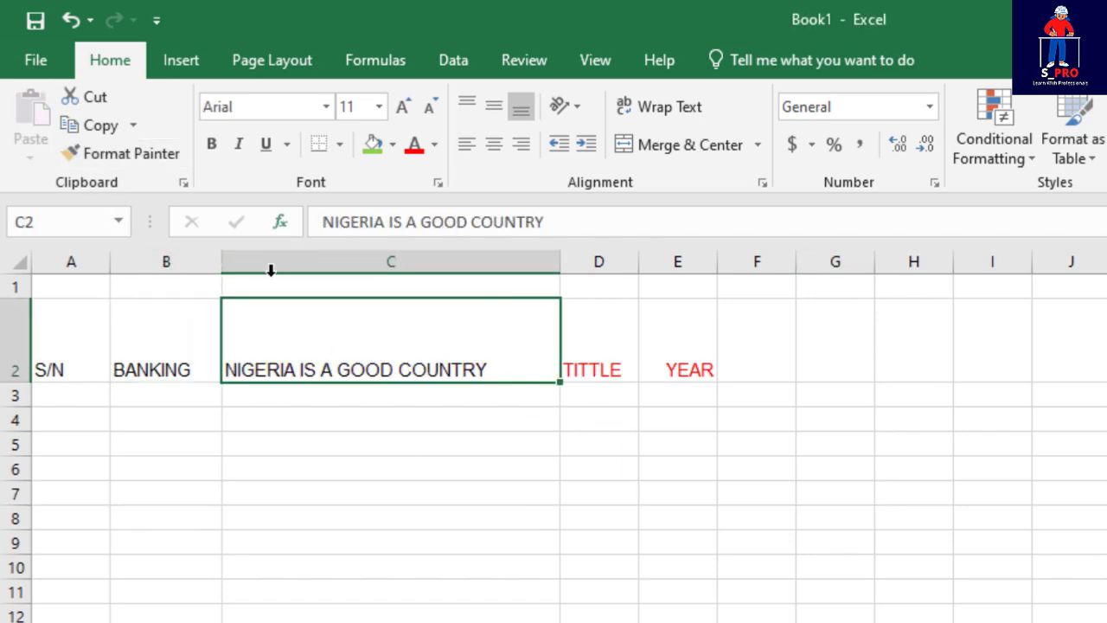
{"action": "left_click", "coordinate": [123, 158]}
{"action": "left_click", "coordinate": [605, 369]}
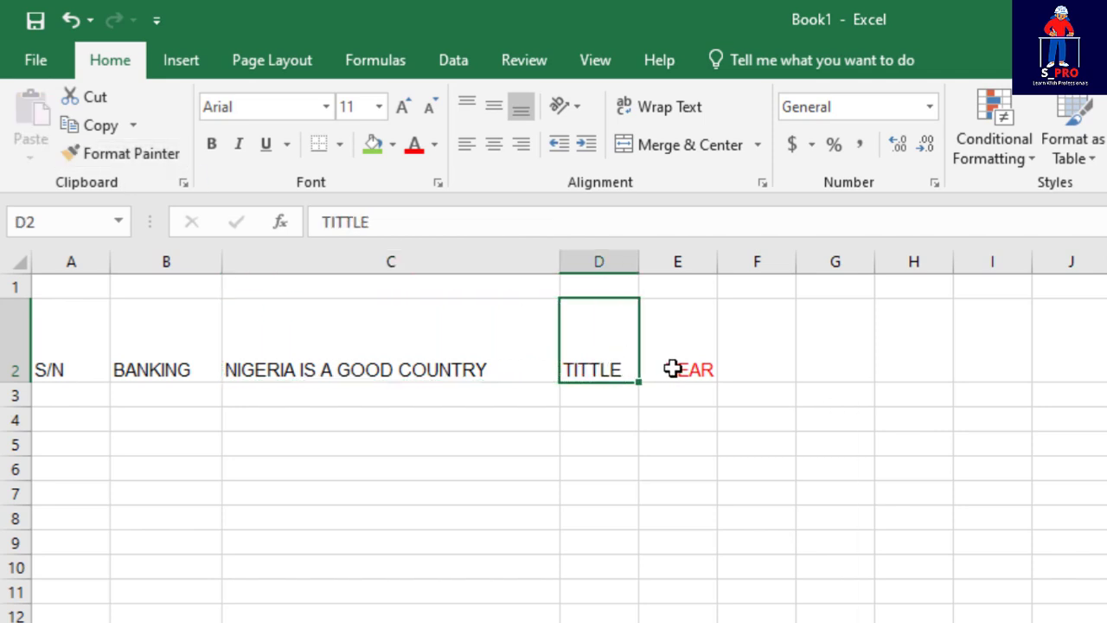
{"action": "left_click", "coordinate": [119, 155]}
{"action": "left_click", "coordinate": [685, 372]}
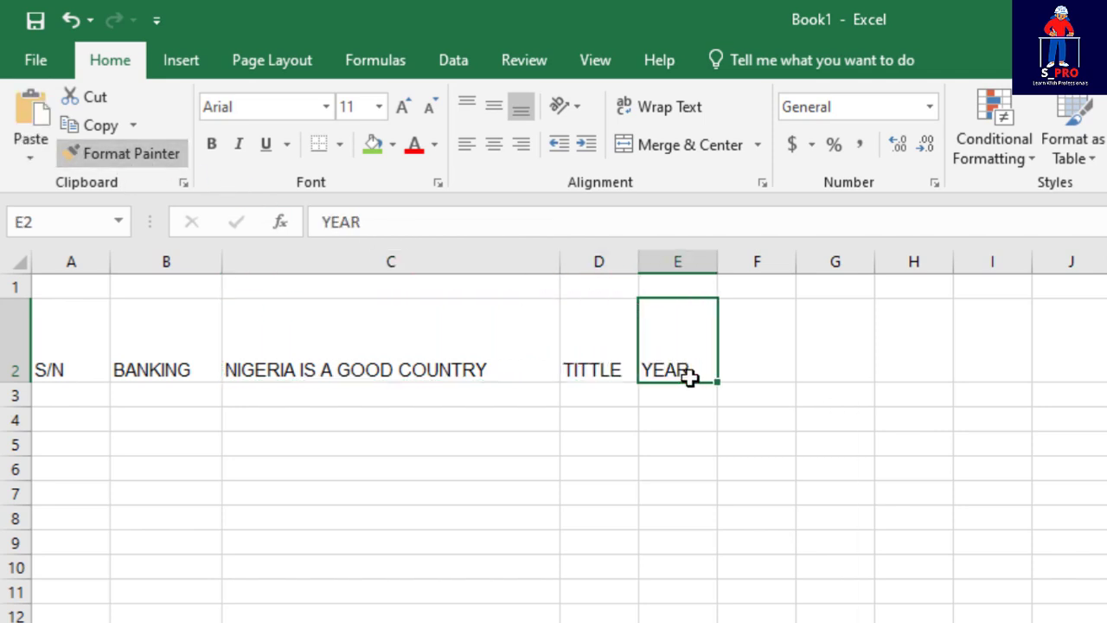
{"action": "left_click", "coordinate": [666, 445]}
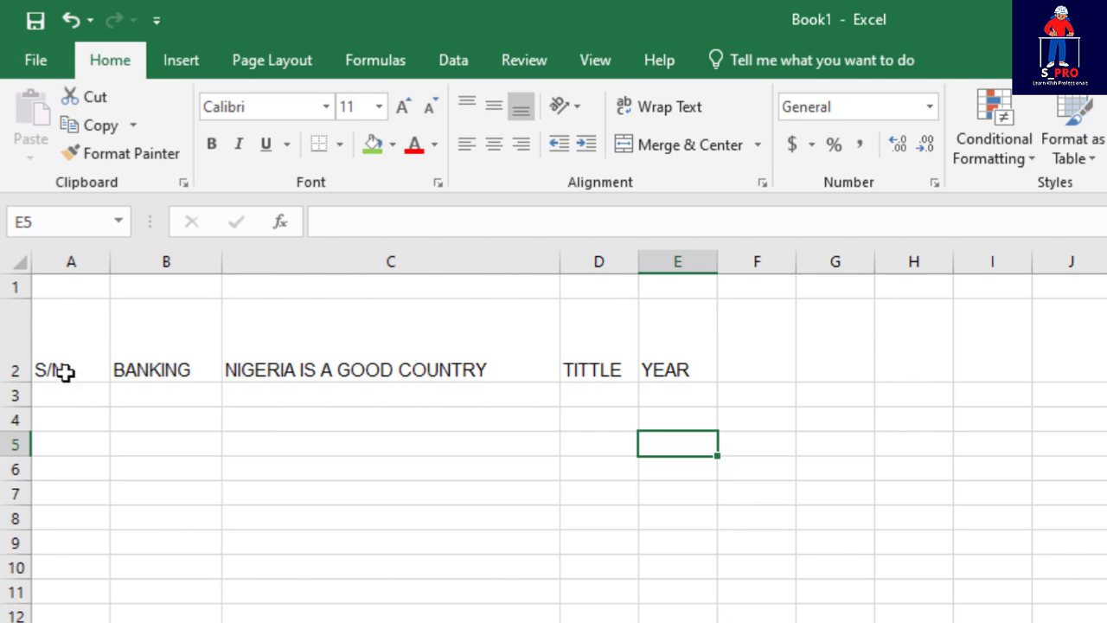
Step: Reduce the height of row 2 to about half
{"action": "left_click_drag", "start_coordinate": [24, 377], "coordinate": [24, 335]}
{"action": "key", "text": "Left"}
{"action": "key", "text": "Left"}
{"action": "key", "text": "Left"}
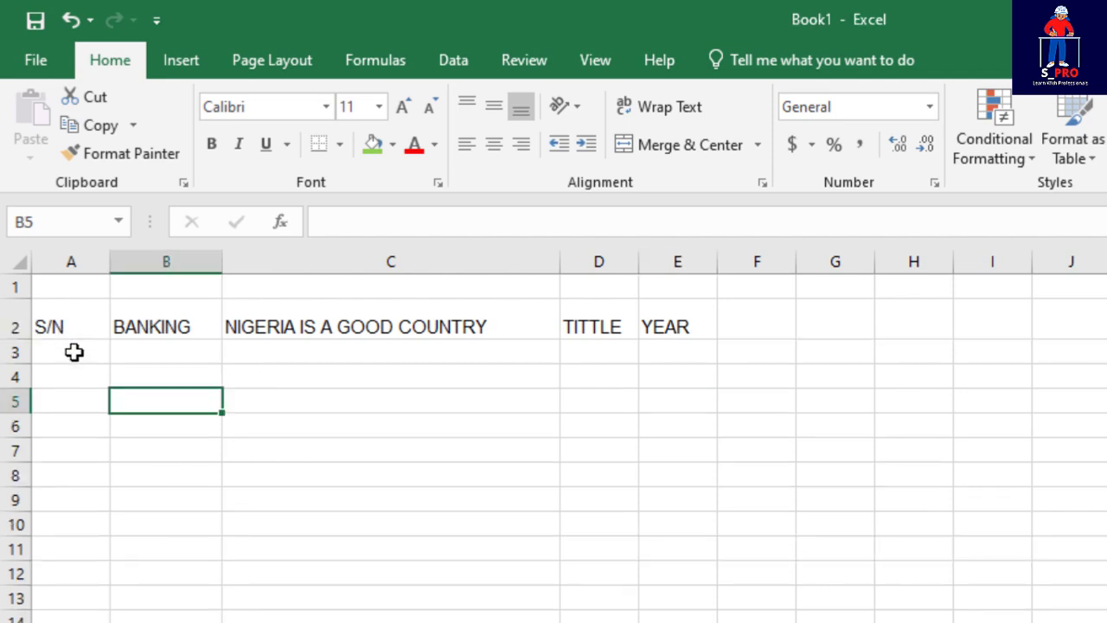
Step: Enter the serial numbers 1 in A3 and 2 in A4 under the S/N heading
{"action": "left_click", "coordinate": [78, 352]}
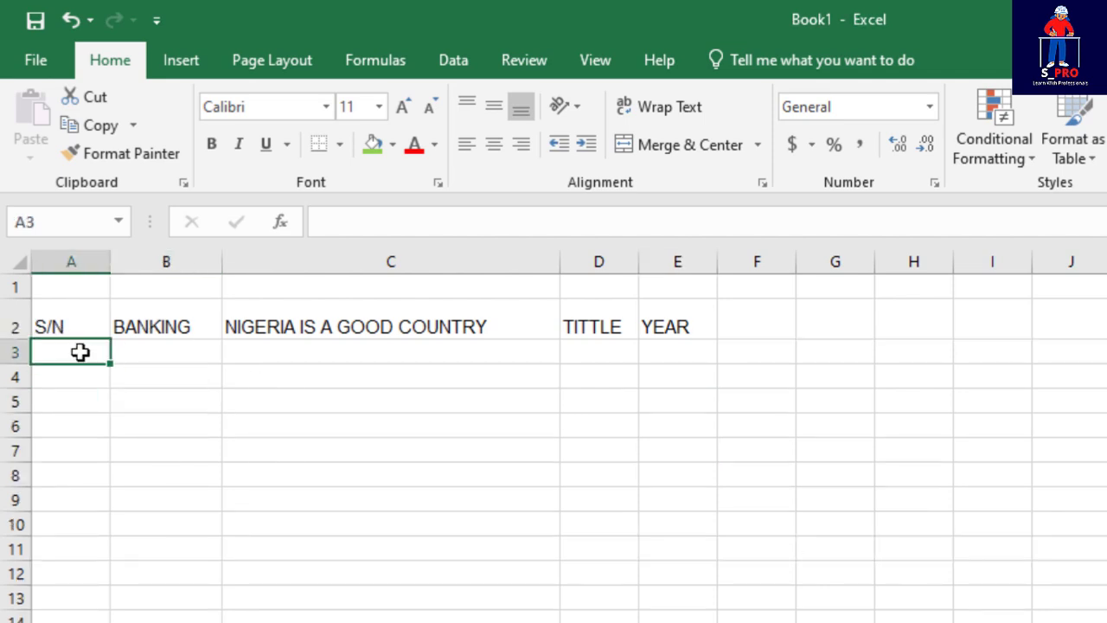
{"action": "type", "text": "1"}
{"action": "key", "text": "Return"}
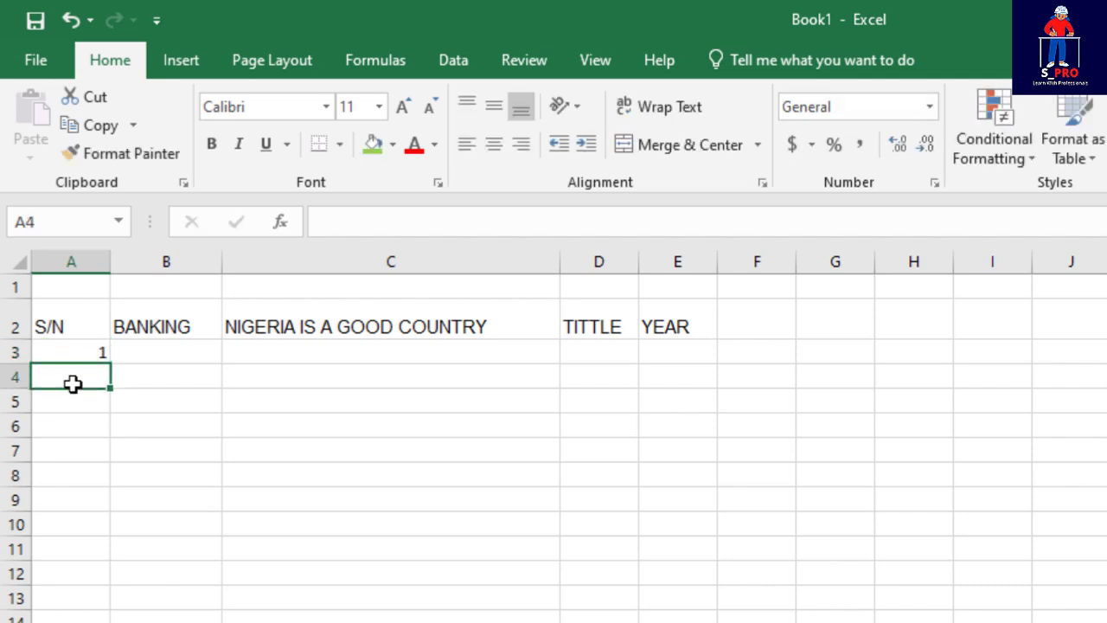
{"action": "type", "text": "2"}
{"action": "left_click", "coordinate": [83, 443]}
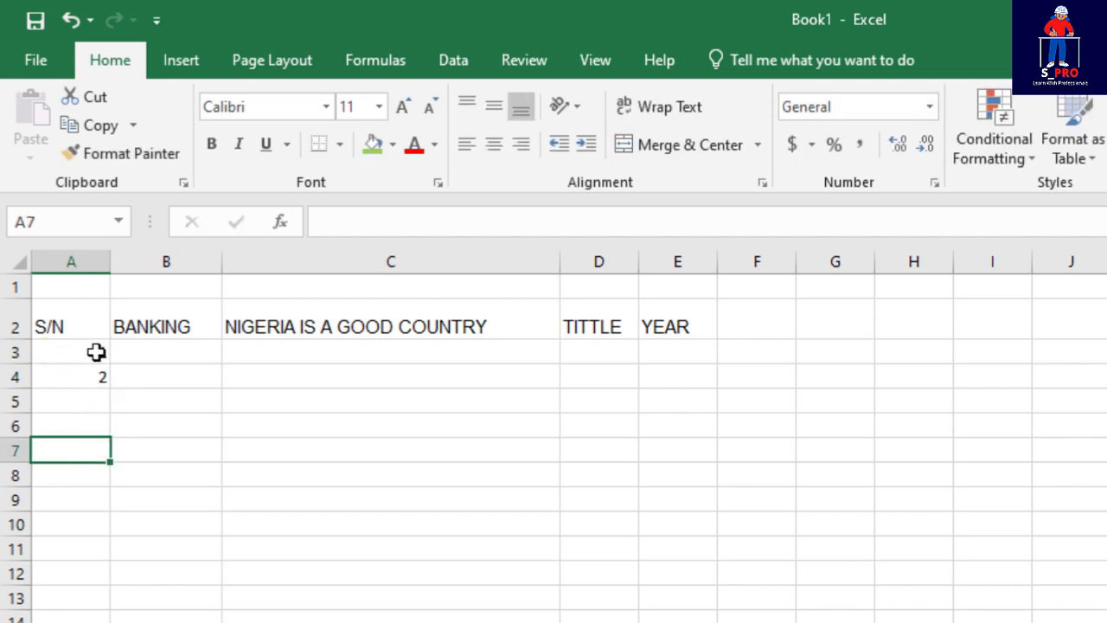
Step: Extend the serial numbers in A3:A4 down to A16 with AutoFill so the series runs to 14
{"action": "left_click_drag", "start_coordinate": [96, 352], "coordinate": [92, 373]}
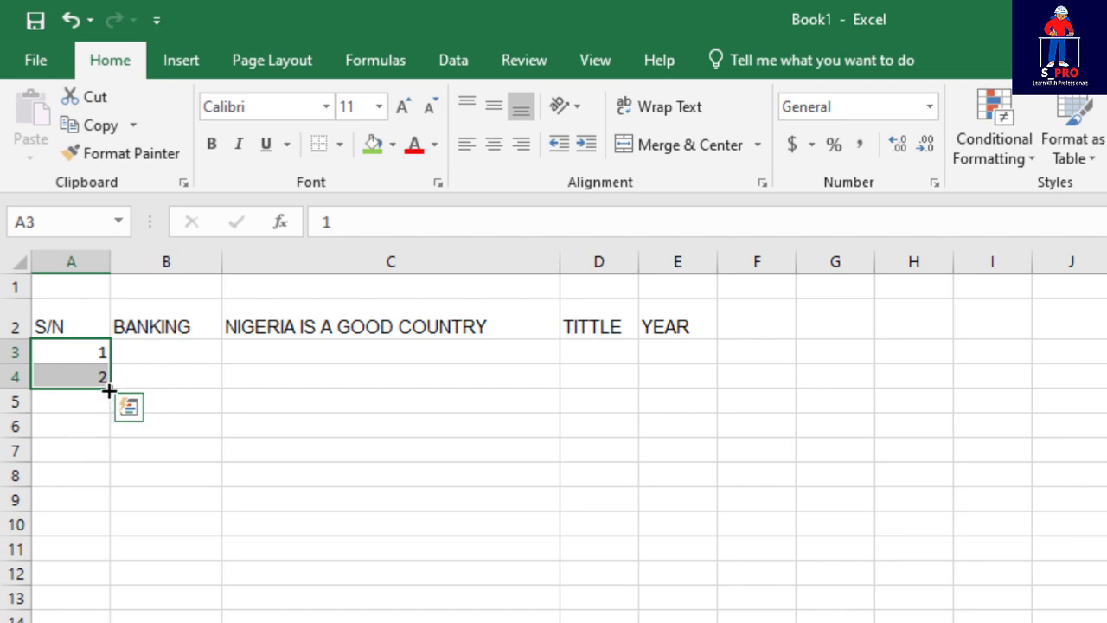
{"action": "left_click_drag", "start_coordinate": [109, 391], "coordinate": [91, 514]}
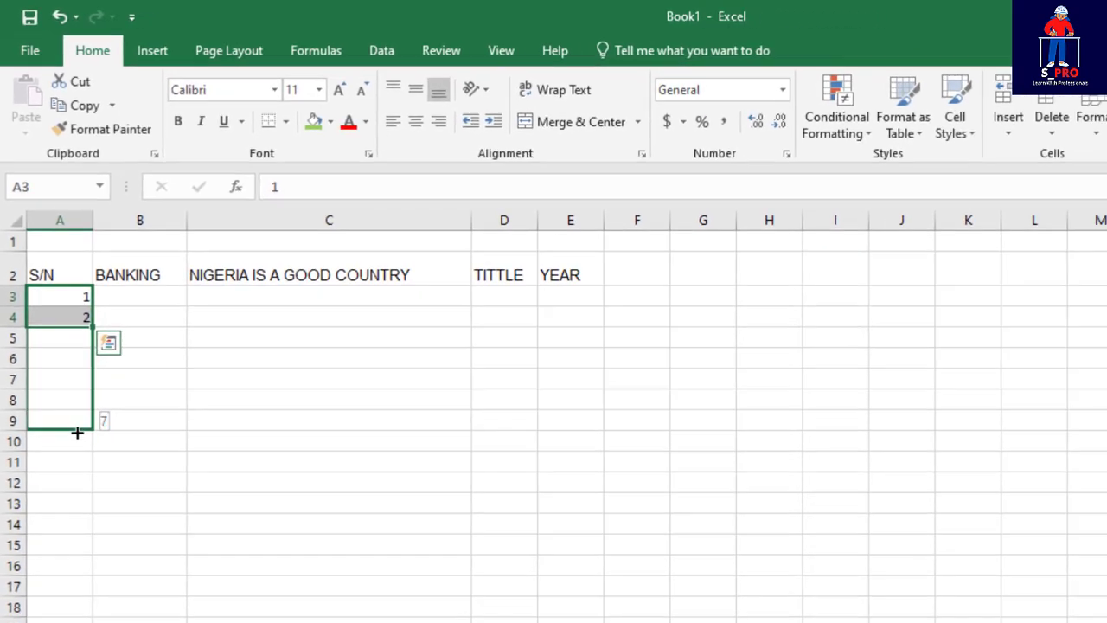
{"action": "left_click_drag", "start_coordinate": [77, 433], "coordinate": [69, 558]}
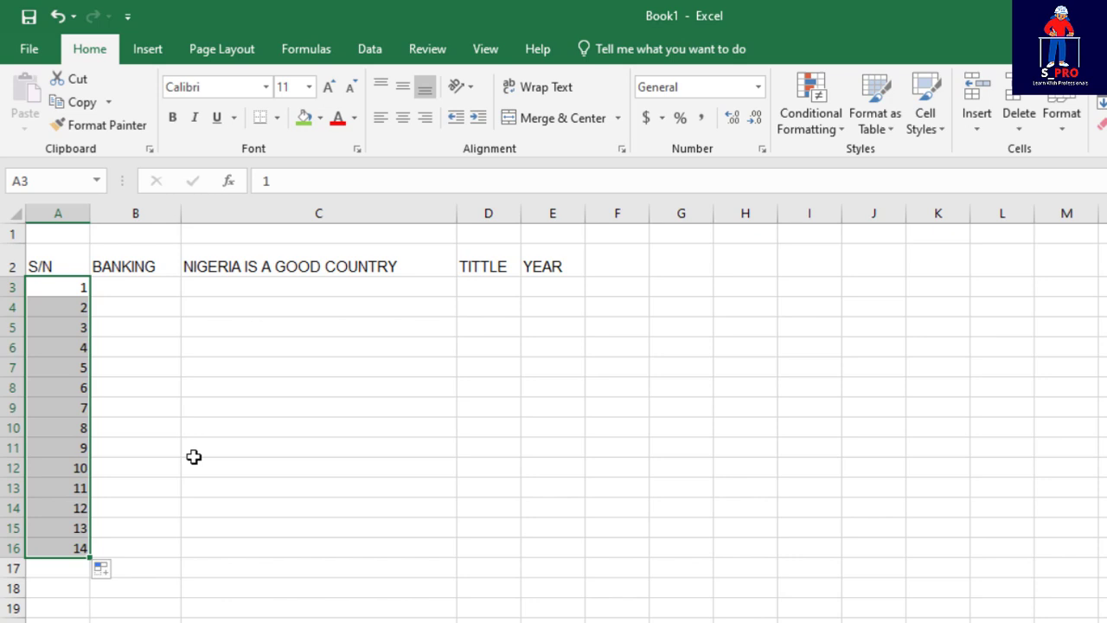
{"action": "left_click", "coordinate": [193, 456]}
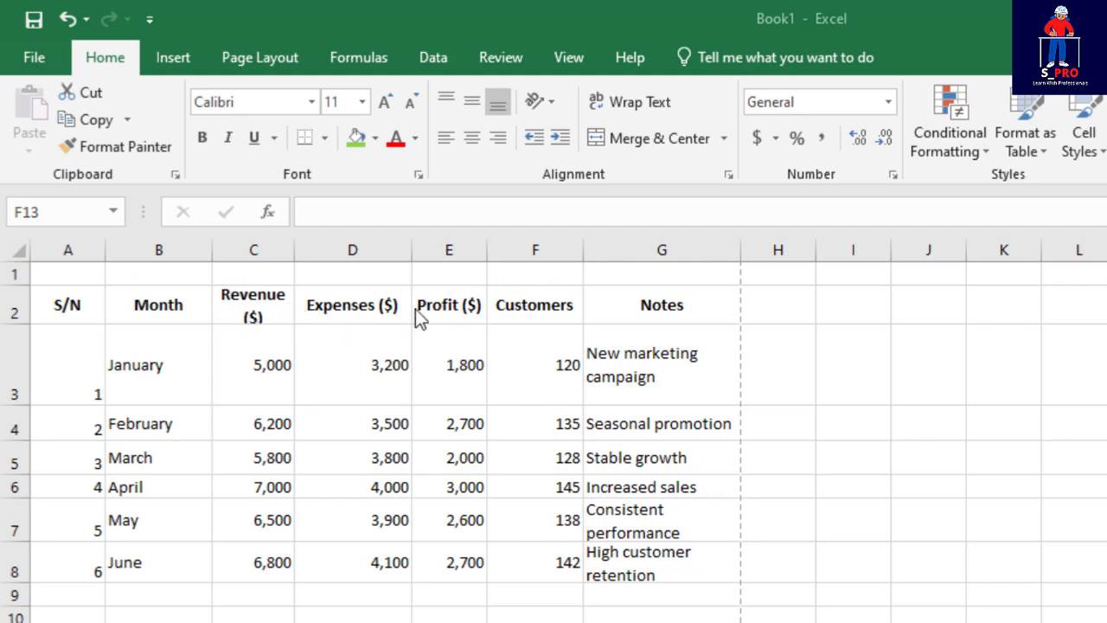
Step: Widen column C so the Revenue ($) heading fits on one line
{"action": "left_click", "coordinate": [233, 302]}
{"action": "left_click_drag", "start_coordinate": [294, 250], "coordinate": [304, 250]}
{"action": "double_click", "coordinate": [305, 244]}
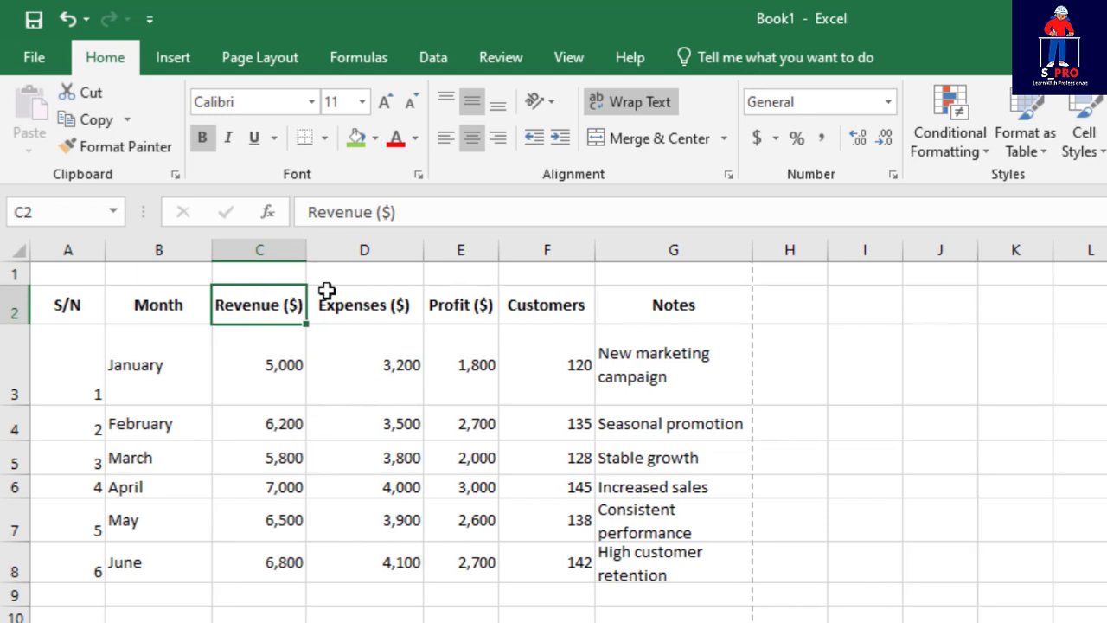
{"action": "left_click", "coordinate": [605, 491]}
{"action": "left_click", "coordinate": [601, 593]}
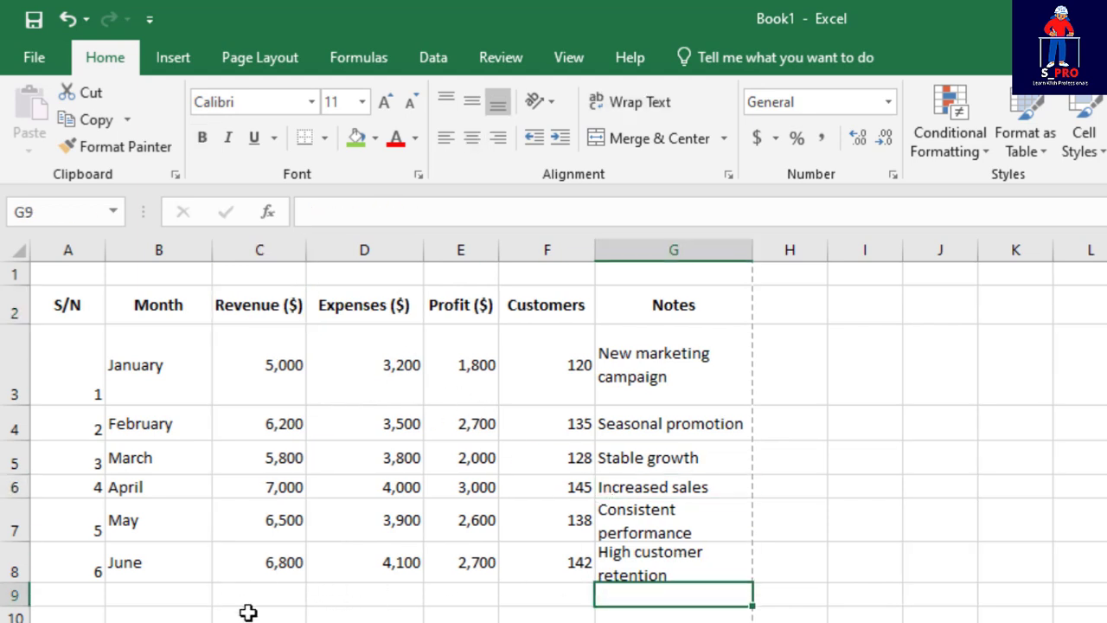
Step: Delete the blank row above the table headings and insert a blank row there again
{"action": "left_click", "coordinate": [54, 275]}
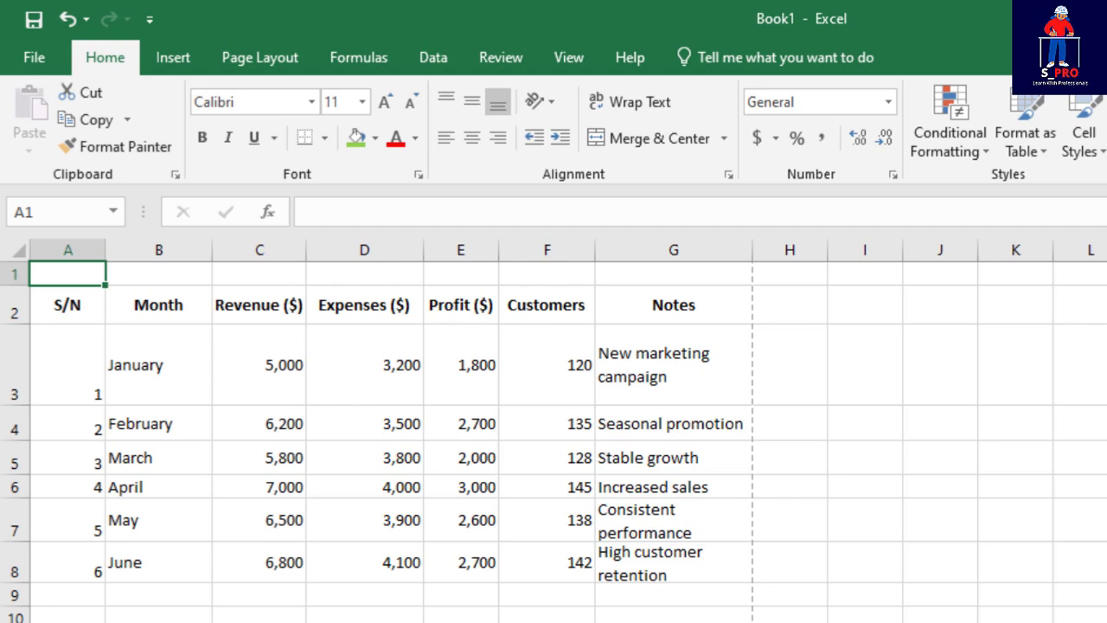
{"action": "key", "text": "ctrl+minus"}
{"action": "left_click", "coordinate": [875, 489]}
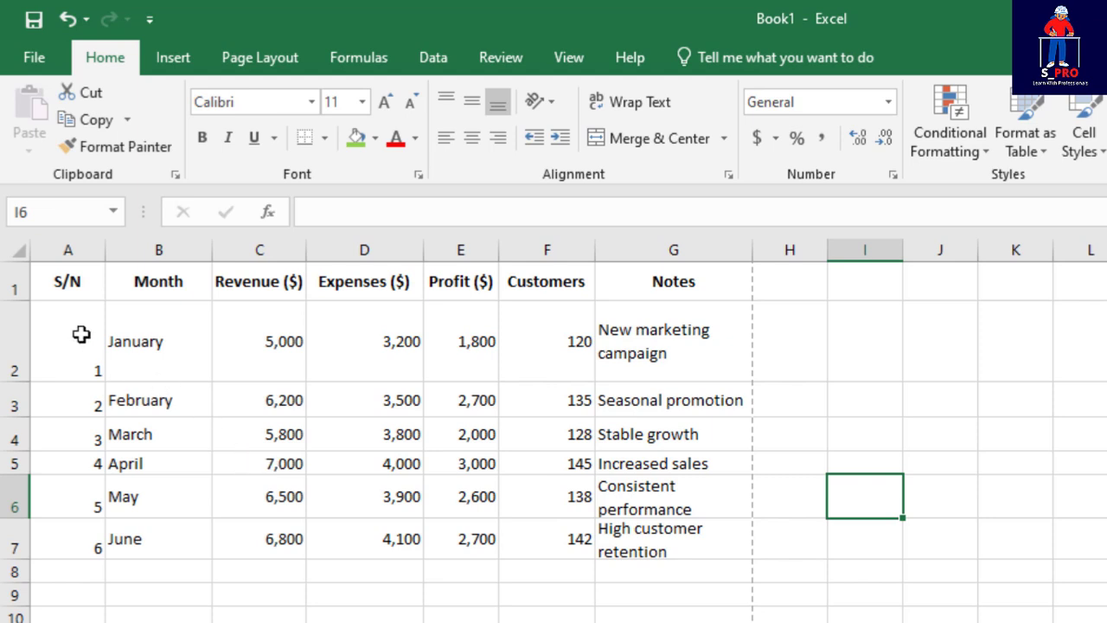
{"action": "left_click", "coordinate": [44, 279]}
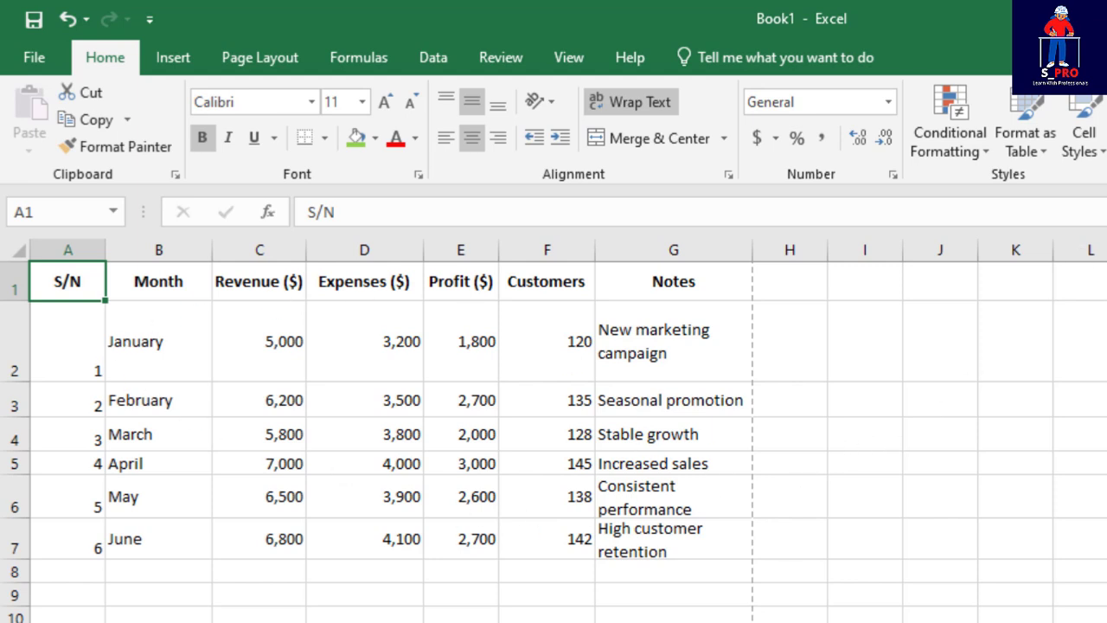
{"action": "left_click", "coordinate": [1105, 205]}
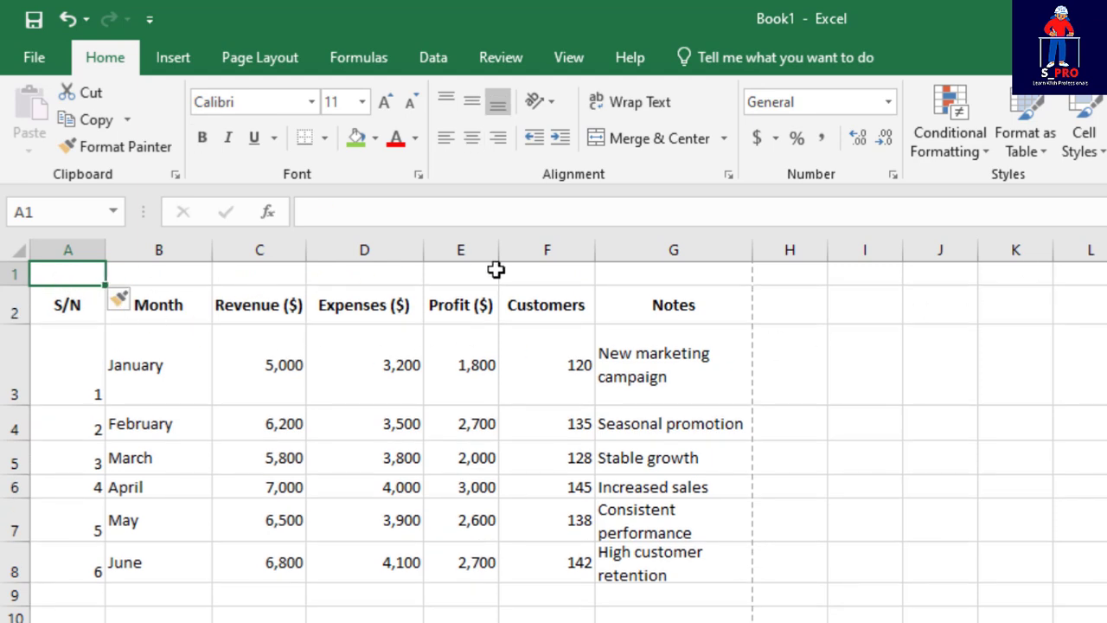
Step: Enter the title SUMMARY SHEET in A1 and make it bold
{"action": "left_click", "coordinate": [67, 300]}
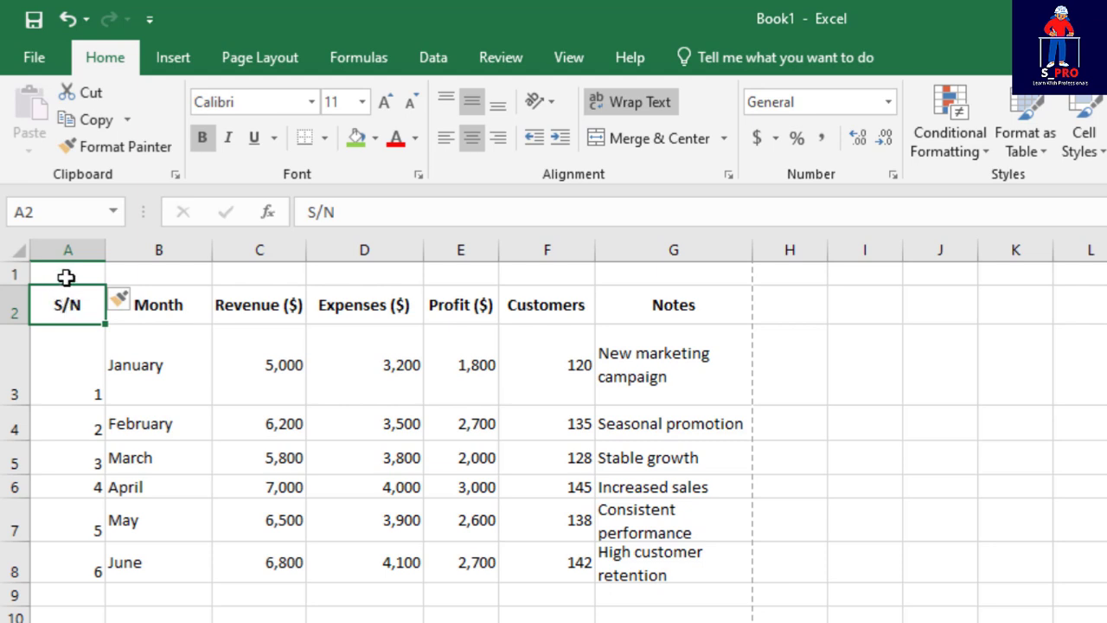
{"action": "left_click", "coordinate": [67, 276]}
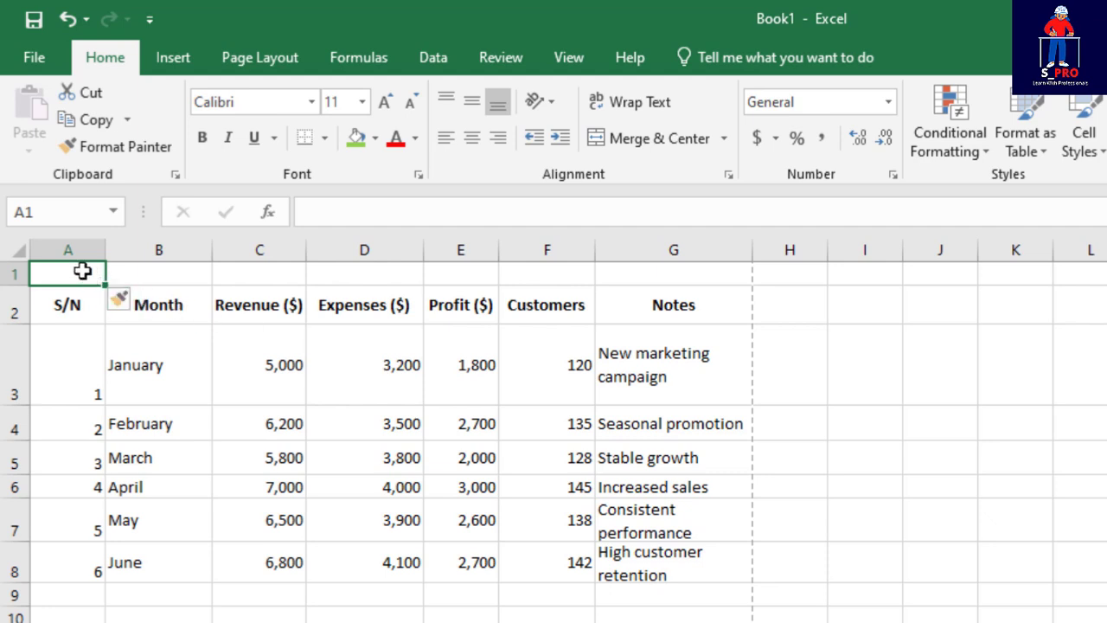
{"action": "type", "text": "SUMMA"}
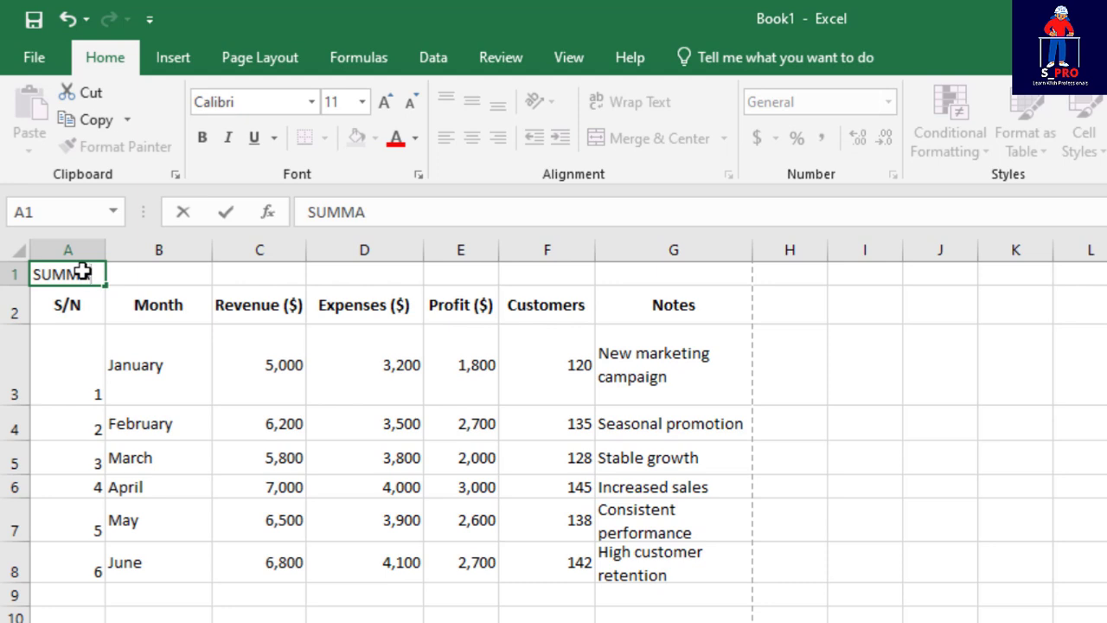
{"action": "type", "text": "RY SHEET"}
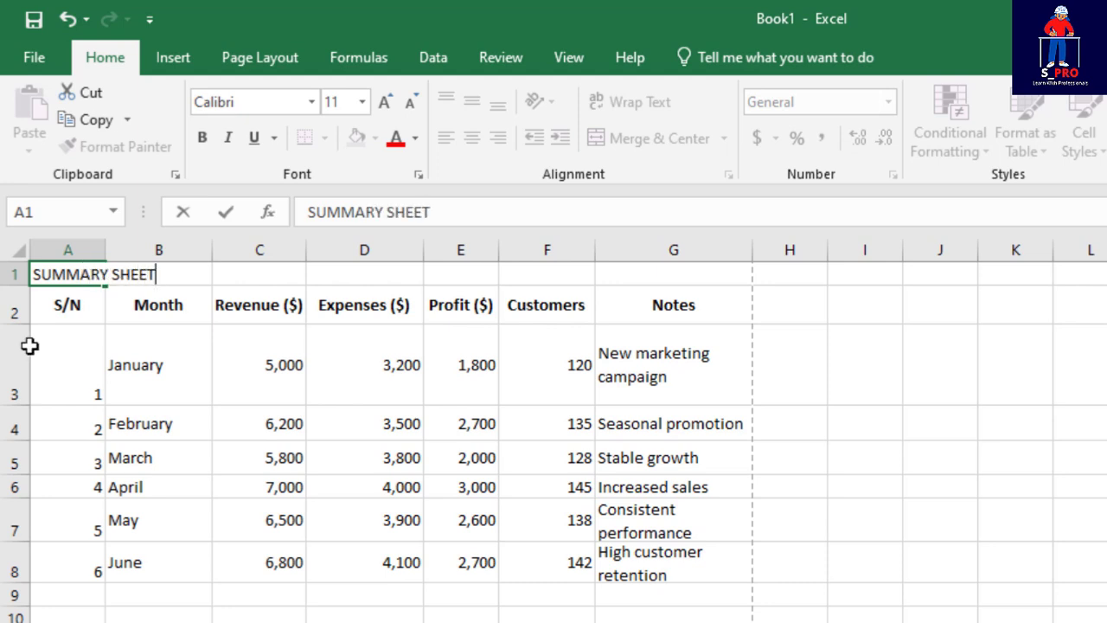
{"action": "left_click", "coordinate": [461, 622]}
{"action": "left_click", "coordinate": [46, 277]}
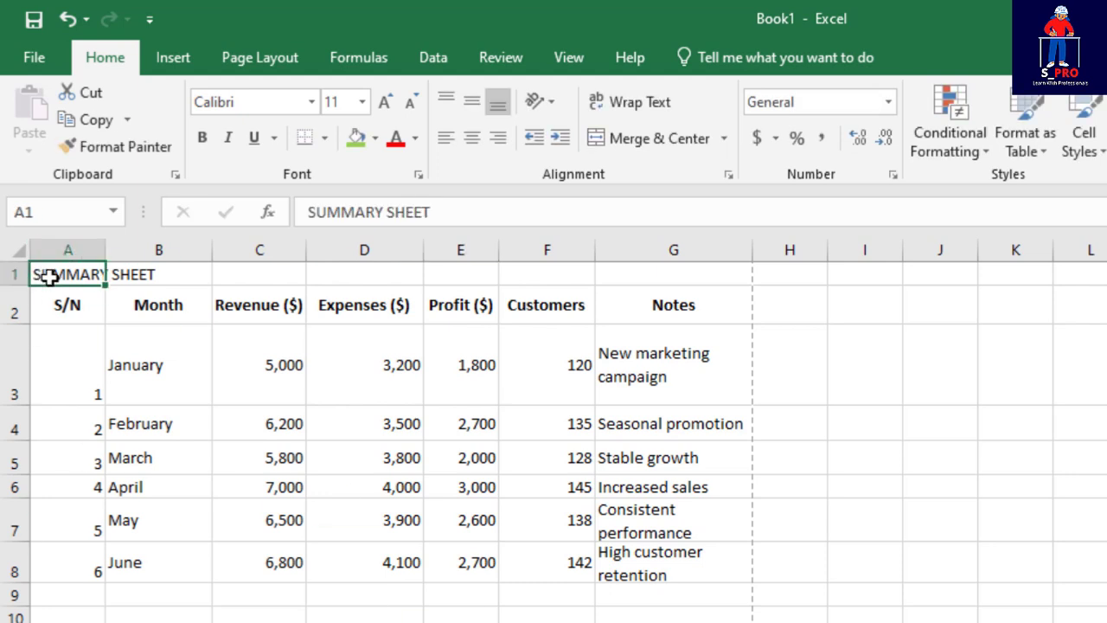
{"action": "left_click", "coordinate": [197, 141]}
{"action": "left_click", "coordinate": [231, 614]}
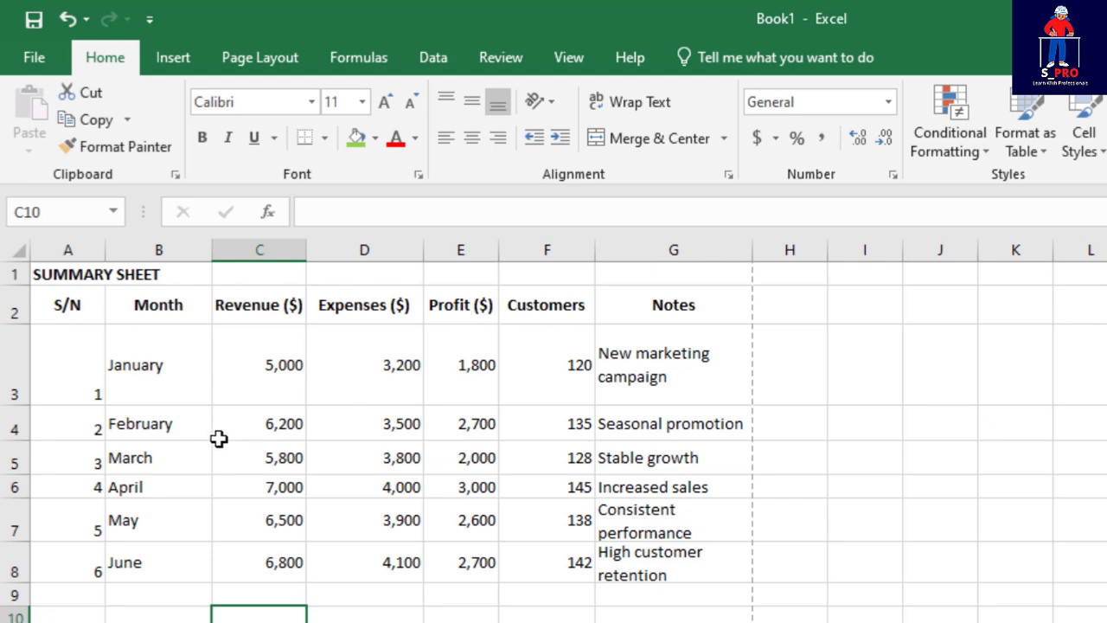
Step: Examine which cells the title in row 1 covers, compared with the table's full width from A1 to G1
{"action": "left_click", "coordinate": [392, 276]}
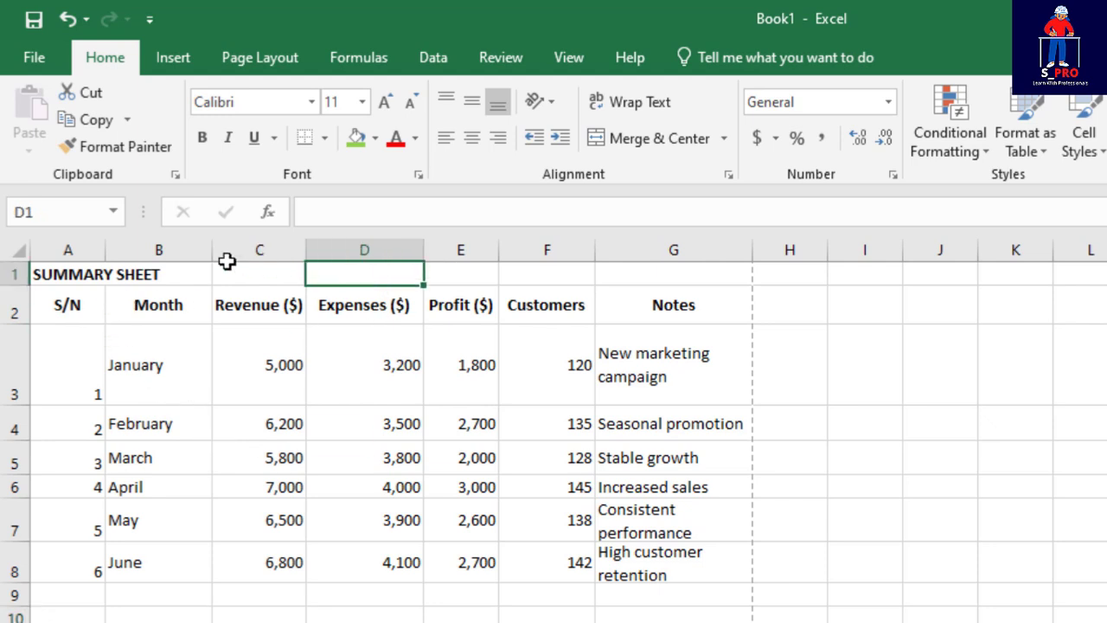
{"action": "left_click", "coordinate": [148, 277]}
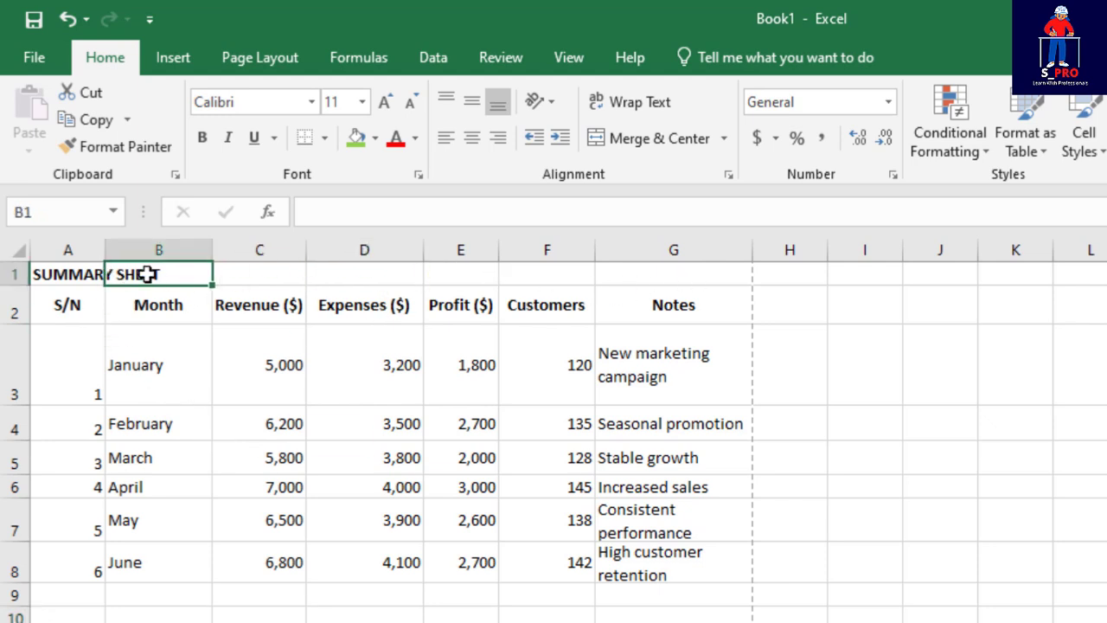
{"action": "left_click_drag", "start_coordinate": [67, 276], "coordinate": [179, 286]}
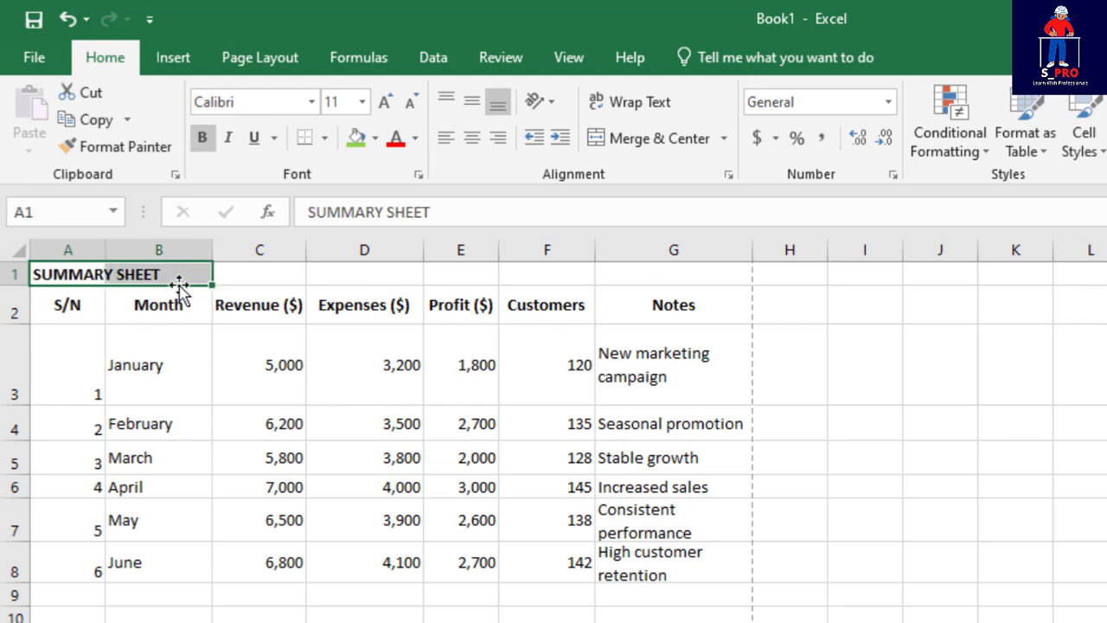
{"action": "left_click", "coordinate": [193, 392]}
{"action": "left_click_drag", "start_coordinate": [69, 274], "coordinate": [654, 279]}
{"action": "left_click", "coordinate": [940, 456]}
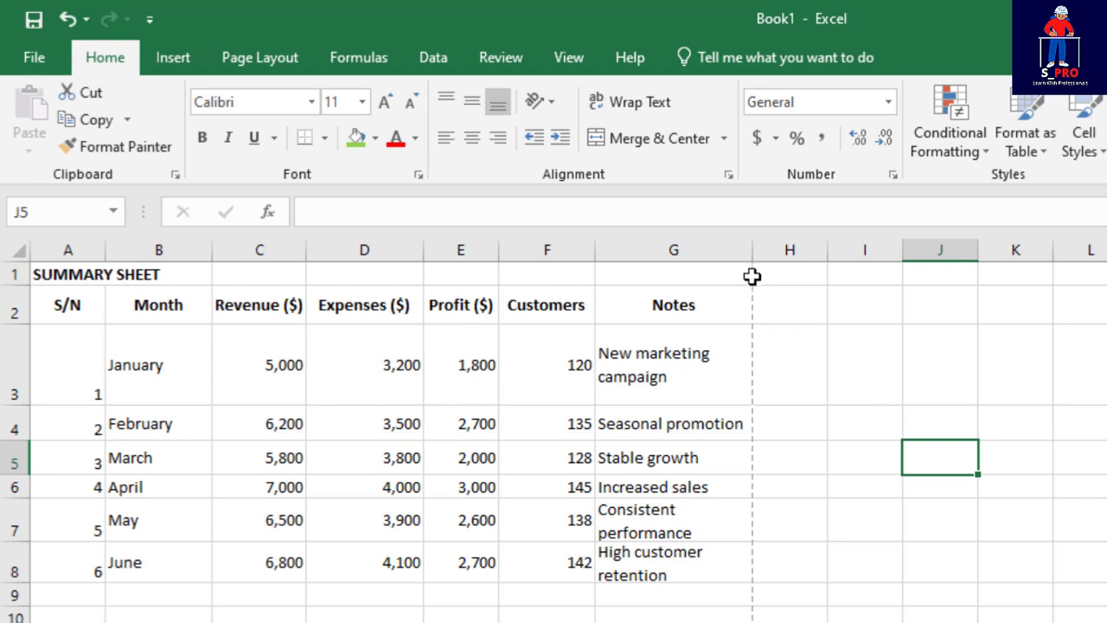
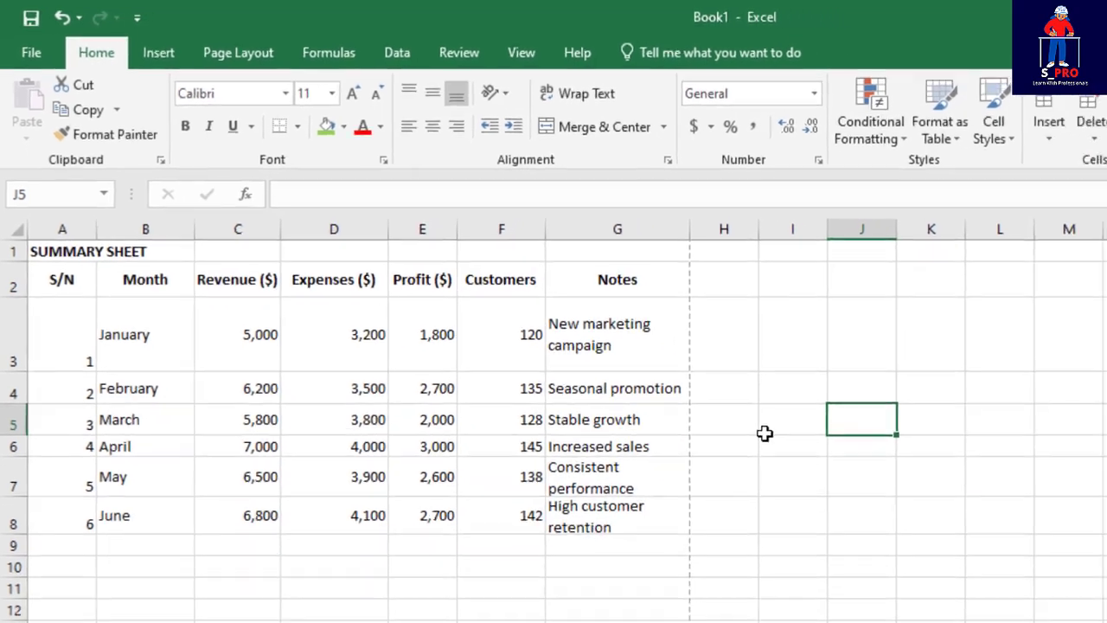
Step: Check the print preview of the summary table and return to the worksheet
{"action": "key", "text": "ctrl+p"}
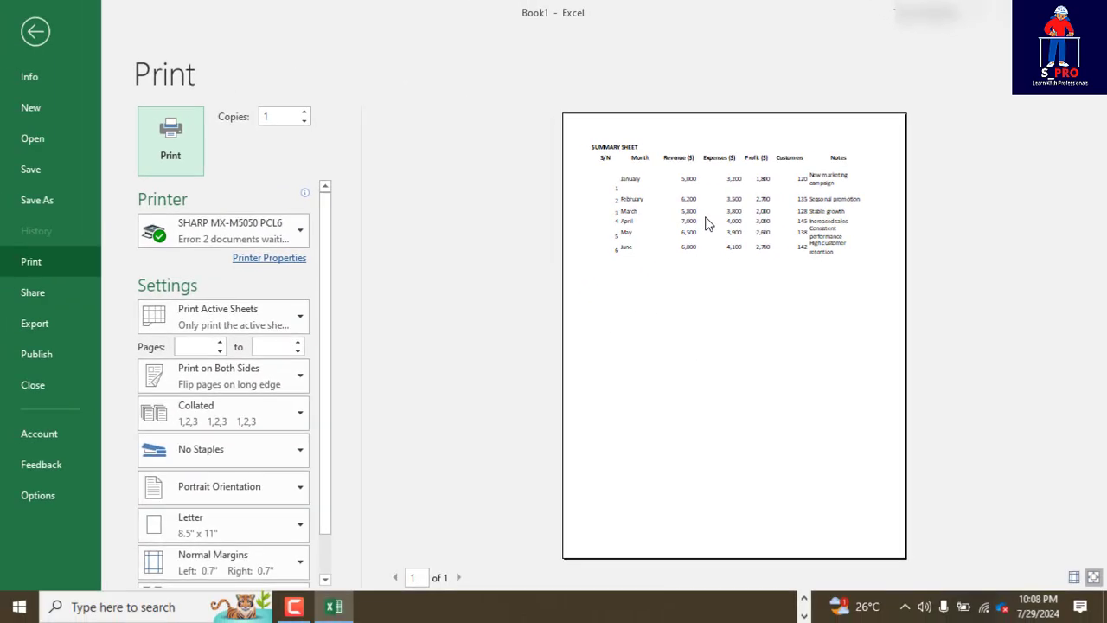
{"action": "key", "text": "Escape"}
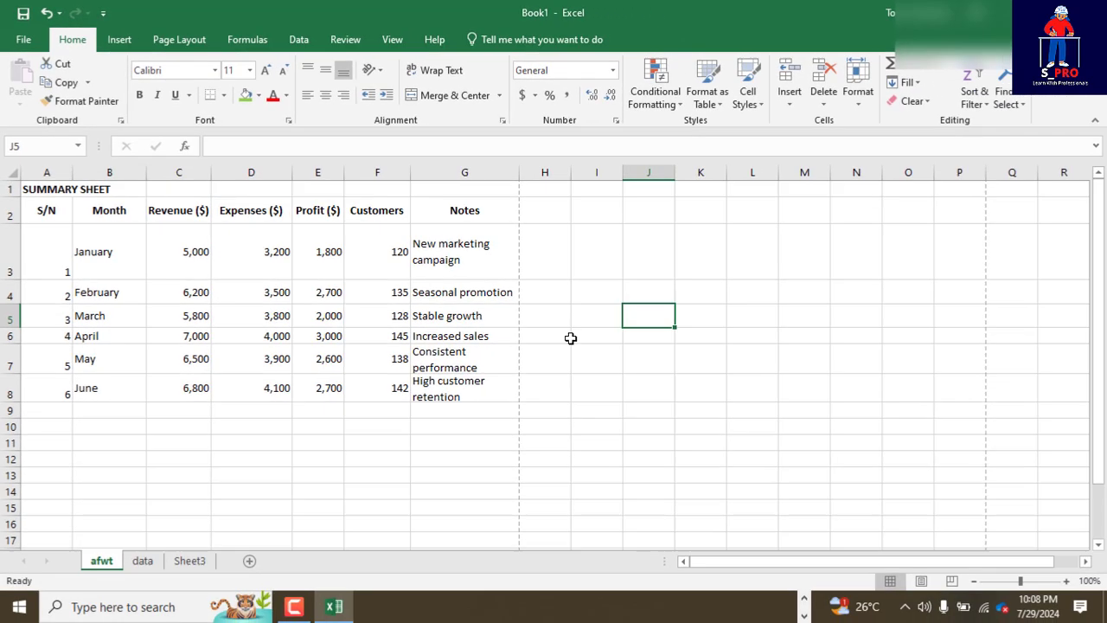
{"action": "key", "text": "ctrl+p"}
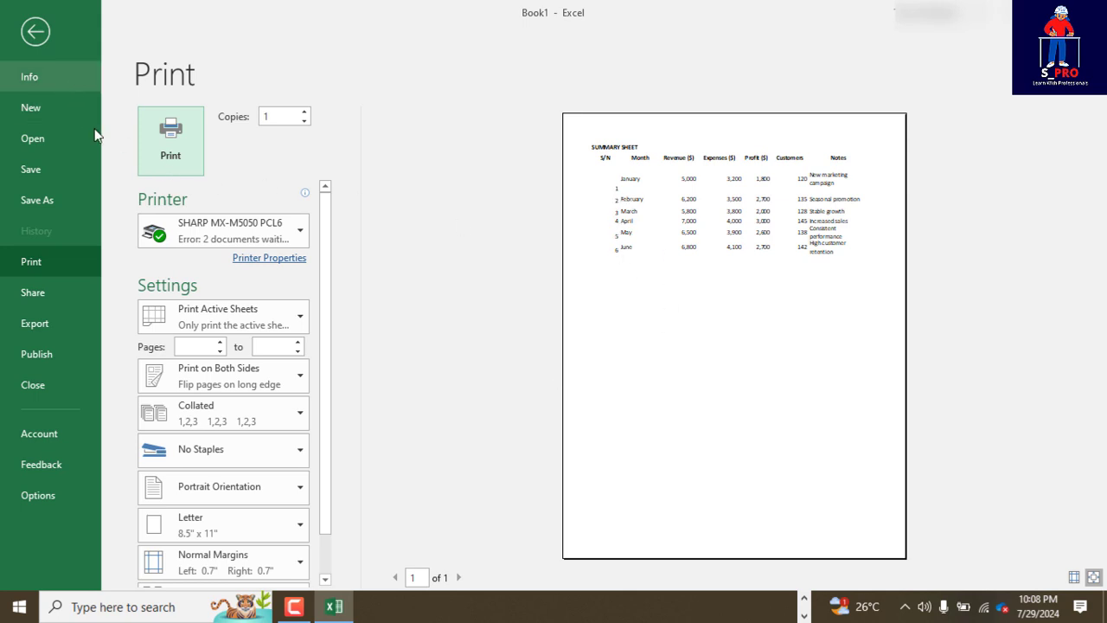
{"action": "key", "text": "Escape"}
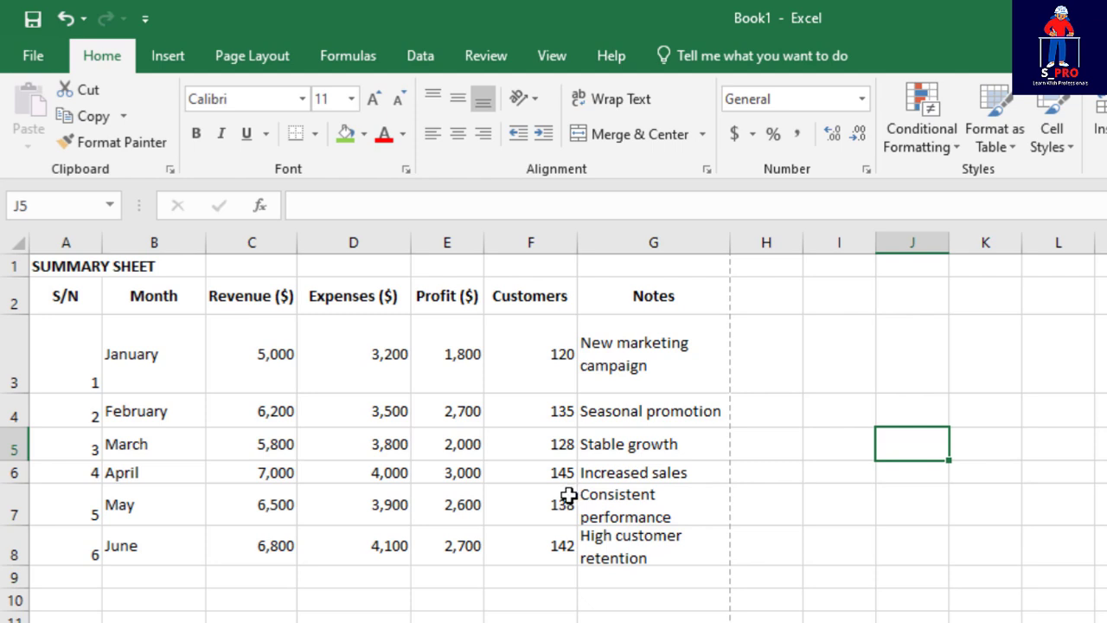
Step: Merge and center the SUMMARY SHEET title across A1 to G1, the full width of the table
{"action": "left_click_drag", "start_coordinate": [49, 265], "coordinate": [645, 262]}
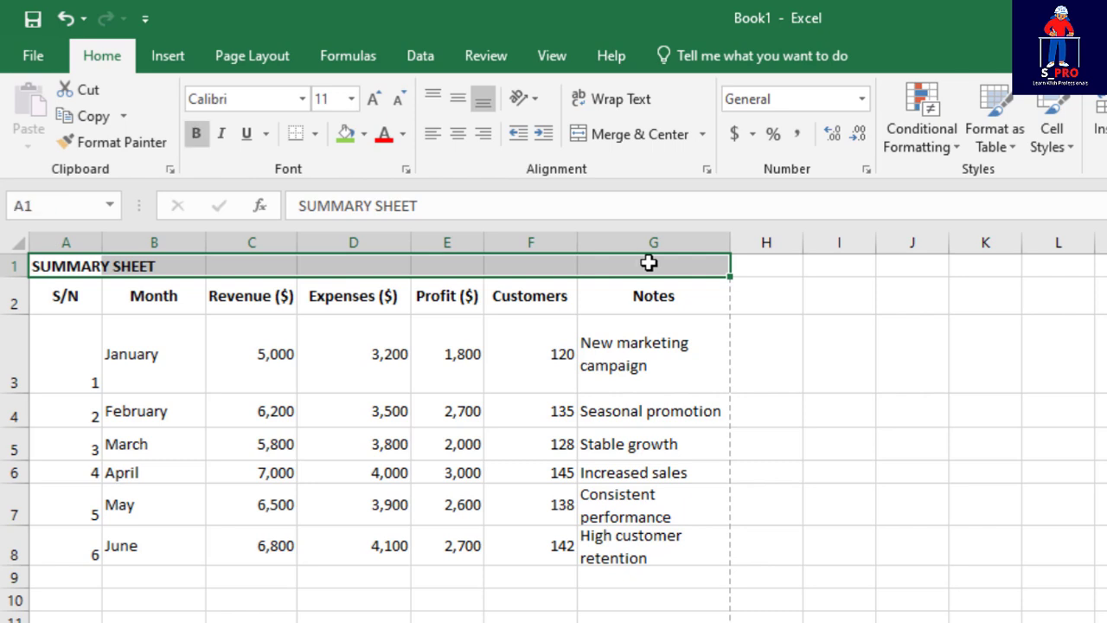
{"action": "left_click", "coordinate": [619, 138]}
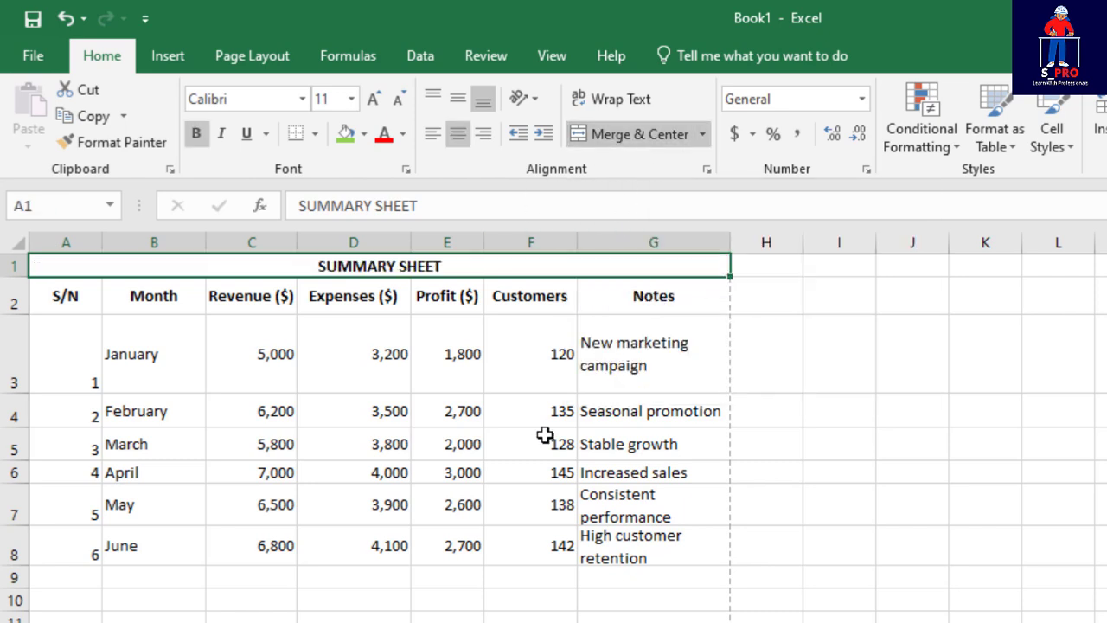
{"action": "left_click", "coordinate": [500, 614]}
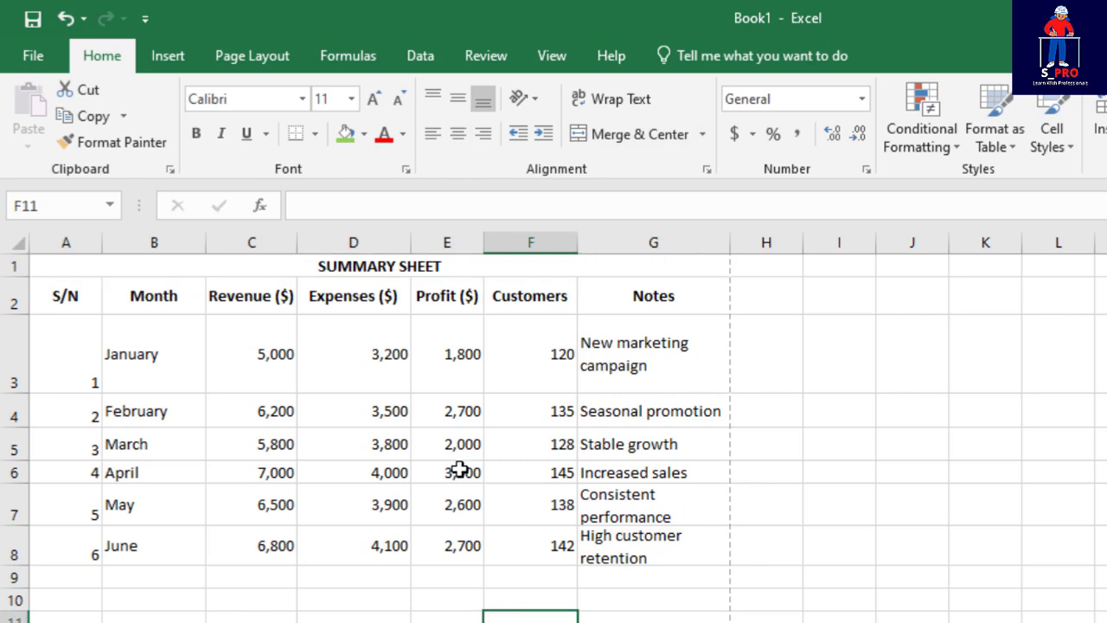
Step: Apply thick outside borders to the merged SUMMARY SHEET title cell
{"action": "left_click", "coordinate": [69, 268]}
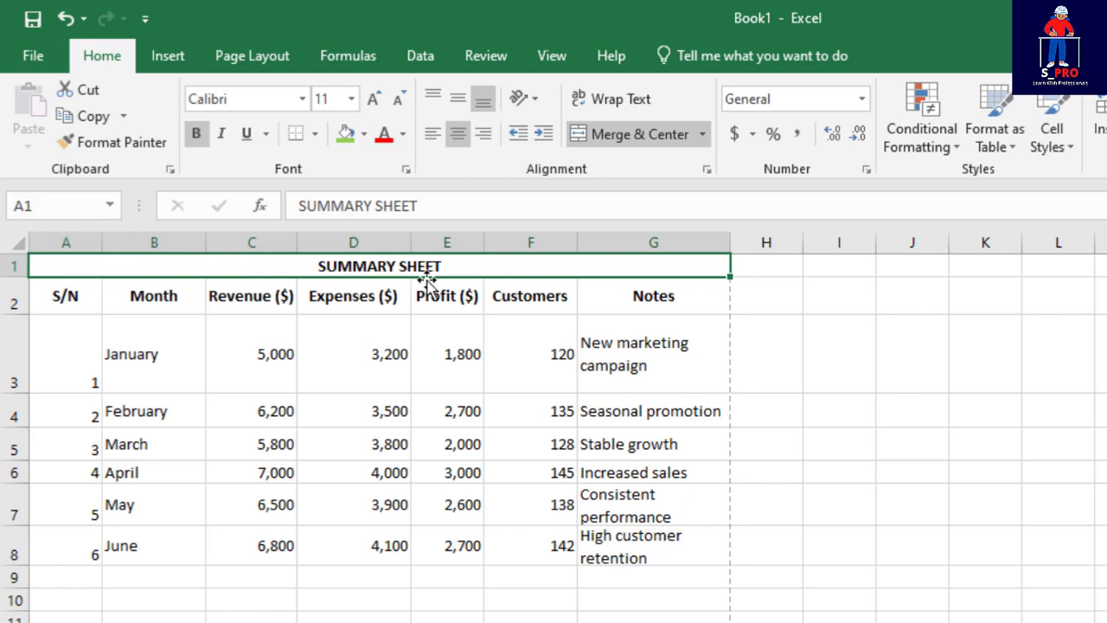
{"action": "left_click", "coordinate": [317, 134]}
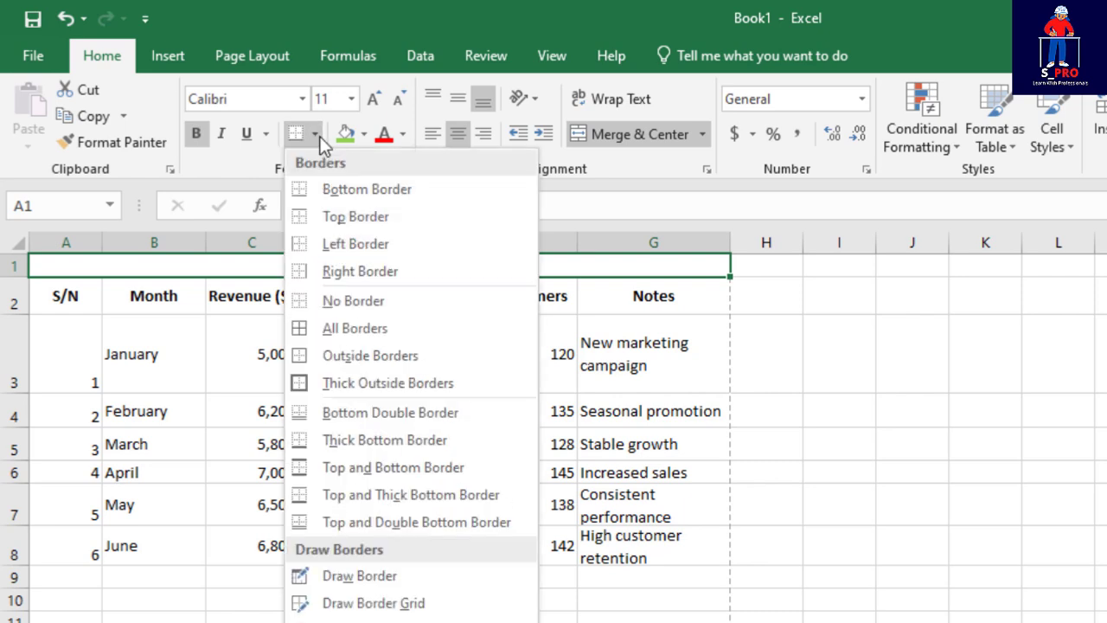
{"action": "left_click", "coordinate": [319, 380]}
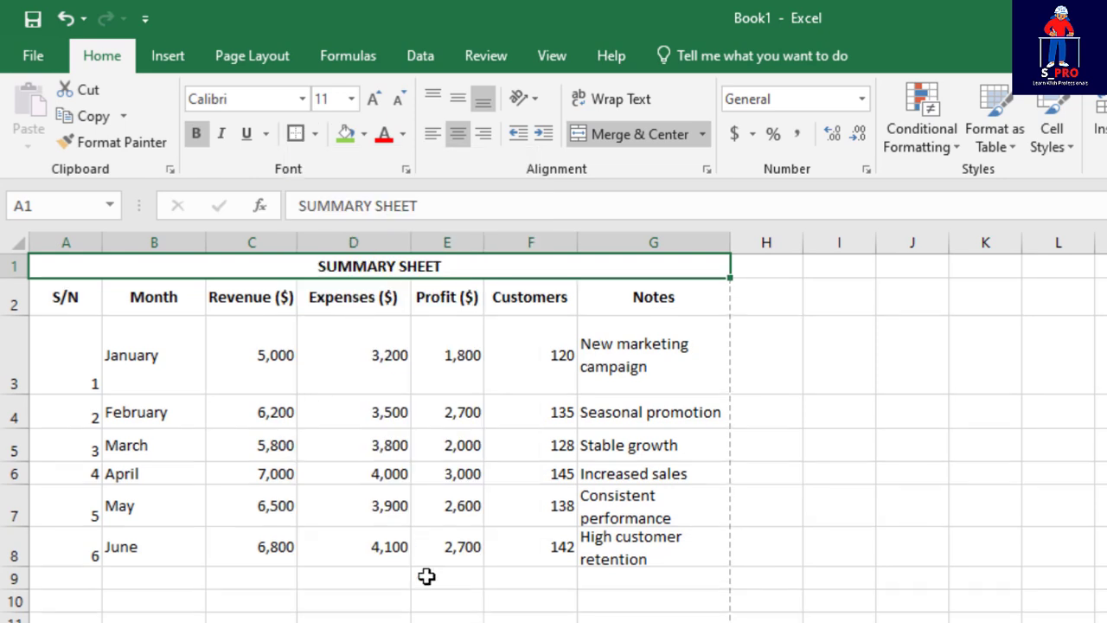
{"action": "left_click", "coordinate": [506, 622]}
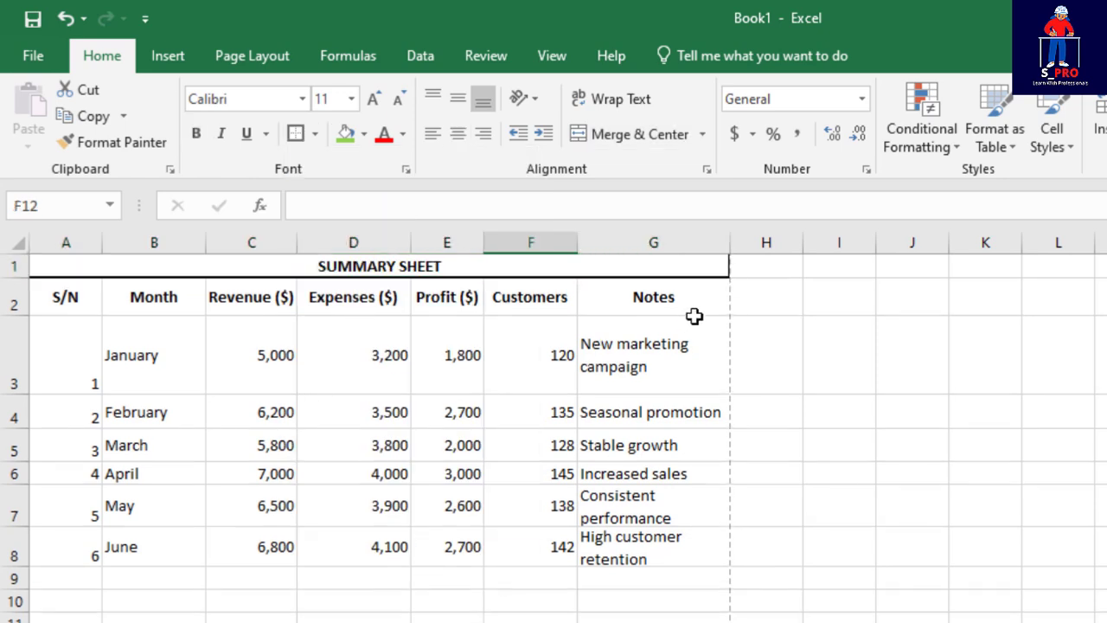
Step: Apply all borders to the table range A2:G8 and check the bordered table in the print preview
{"action": "left_click_drag", "start_coordinate": [64, 296], "coordinate": [675, 568]}
{"action": "left_click", "coordinate": [316, 132]}
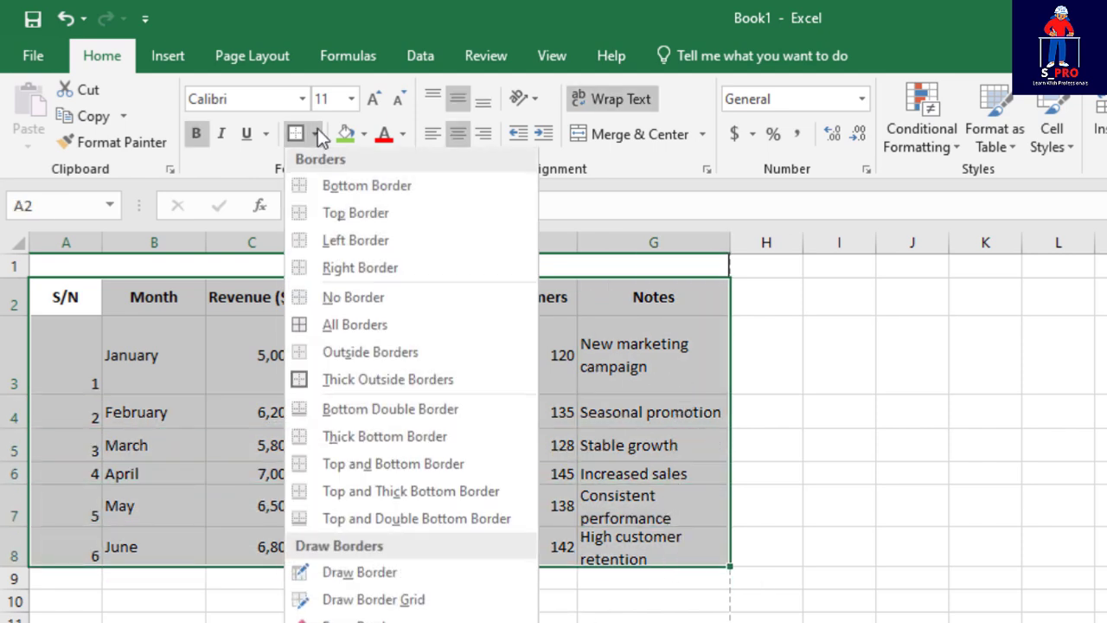
{"action": "left_click", "coordinate": [337, 328]}
{"action": "left_click", "coordinate": [908, 534]}
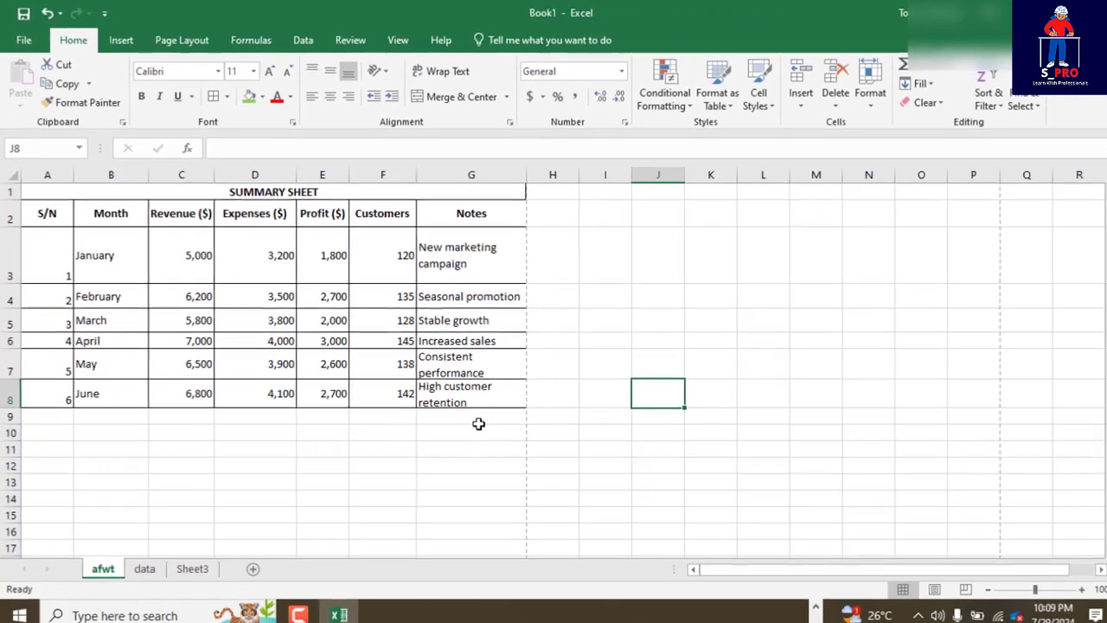
{"action": "key", "text": "ctrl+p"}
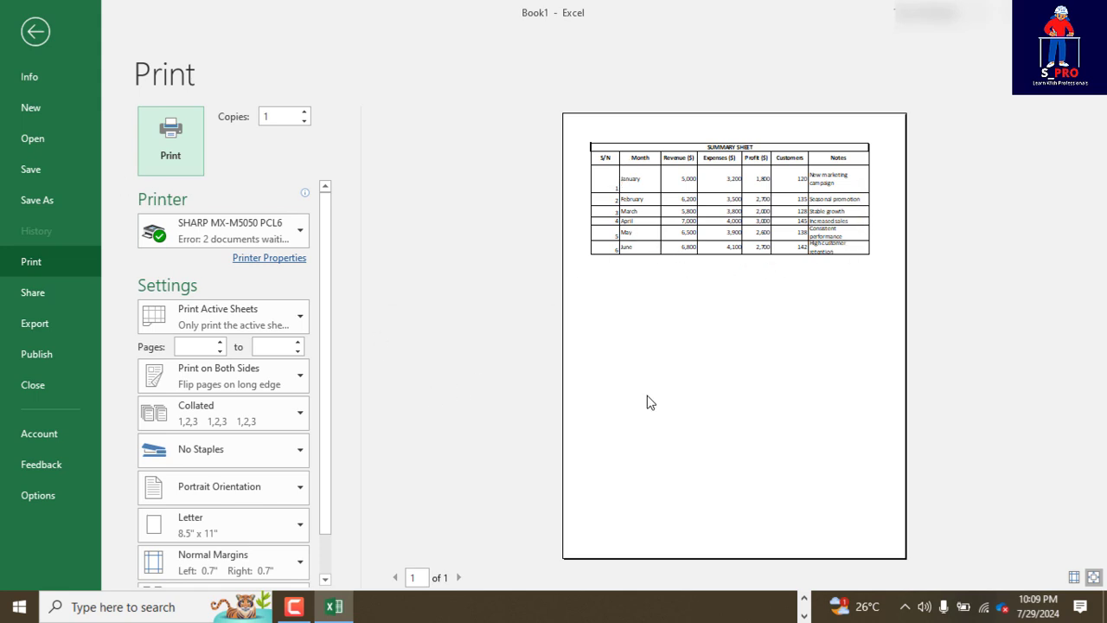
{"action": "key", "text": "Escape"}
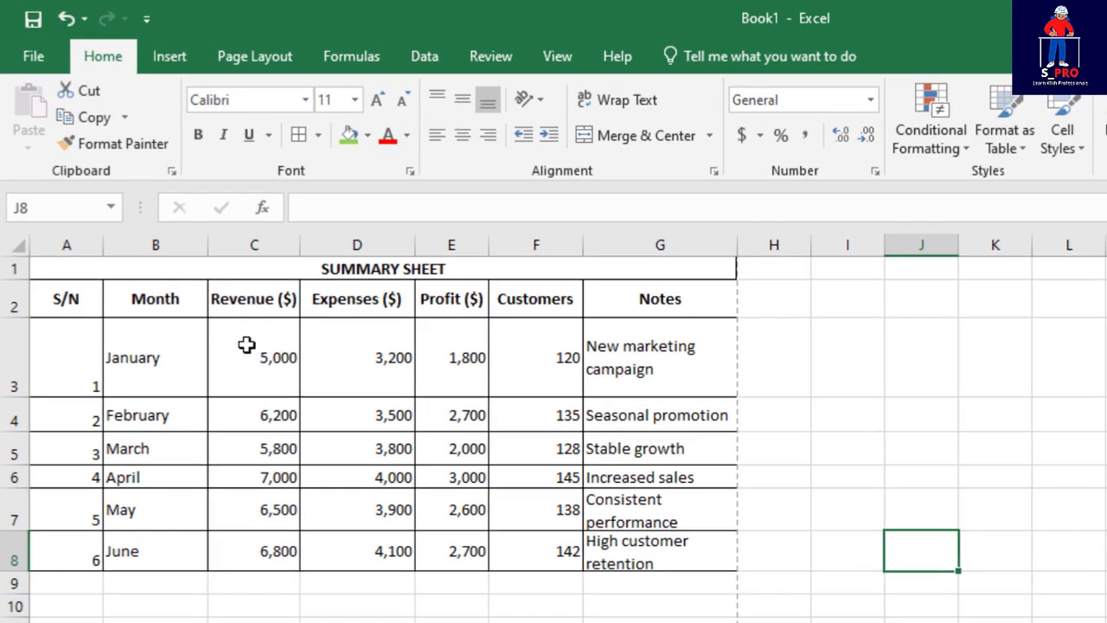
Step: Select the numeric data in C3:F8, from Revenue through Customers for all six months
{"action": "left_click", "coordinate": [173, 244]}
{"action": "mouse_move", "coordinate": [247, 345]}
{"action": "left_mouse_down"}
{"action": "mouse_move", "coordinate": [499, 395]}
{"action": "mouse_move", "coordinate": [544, 450]}
{"action": "mouse_move", "coordinate": [544, 546]}
{"action": "left_mouse_up"}
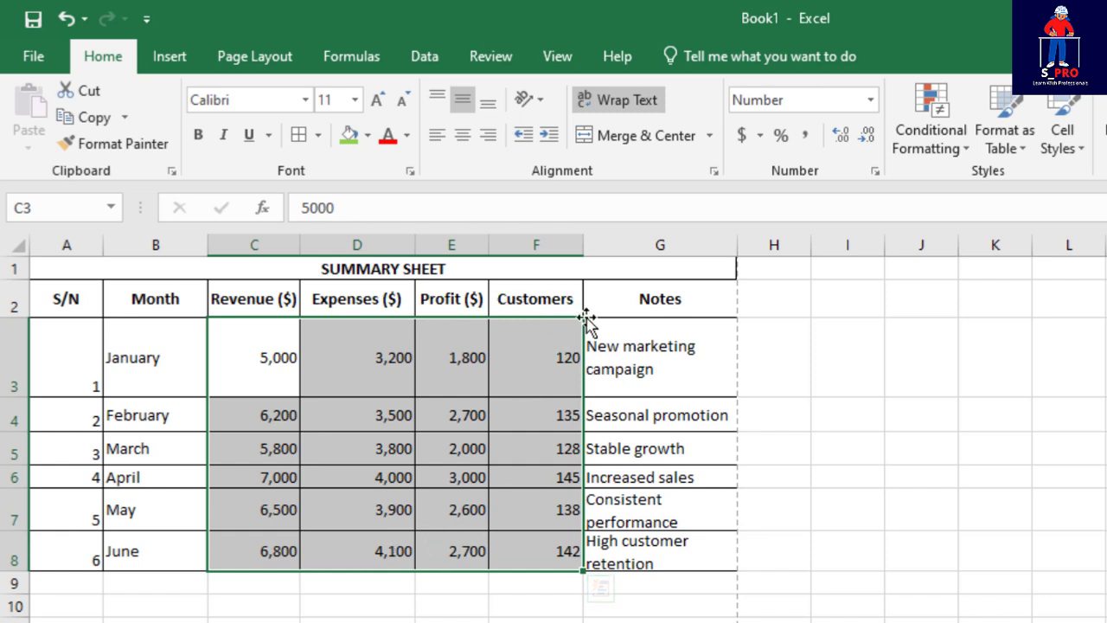
Step: Apply the Accounting format with the dollar symbol to the January to June Revenue, Expenses and Profit values (C3:E8)
{"action": "left_click_drag", "start_coordinate": [259, 341], "coordinate": [450, 555]}
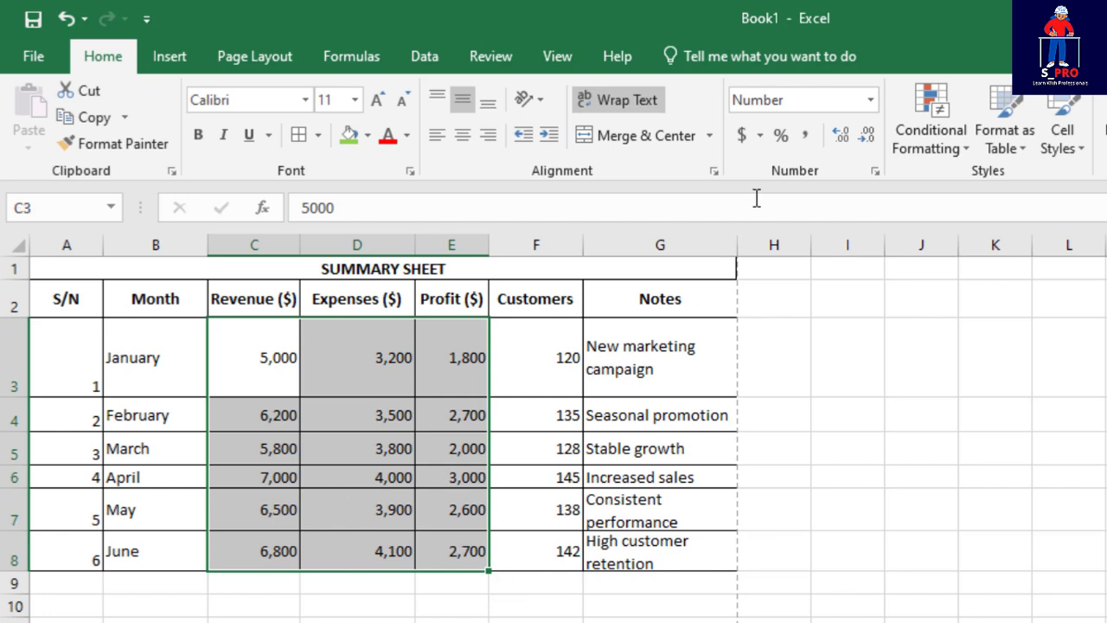
{"action": "left_click", "coordinate": [742, 135]}
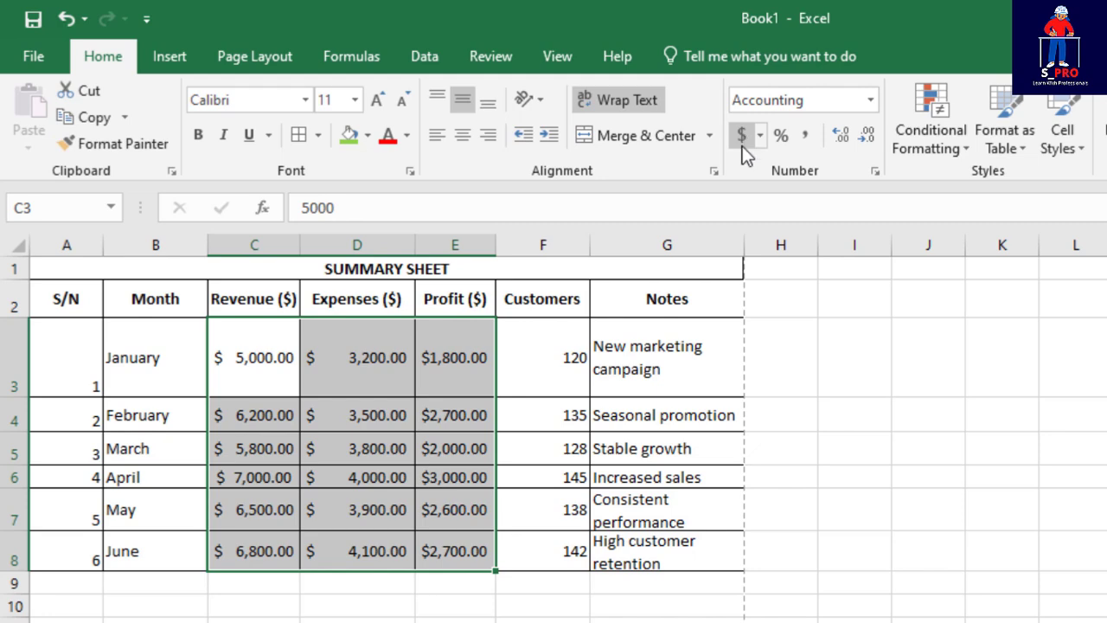
{"action": "left_click", "coordinate": [761, 140]}
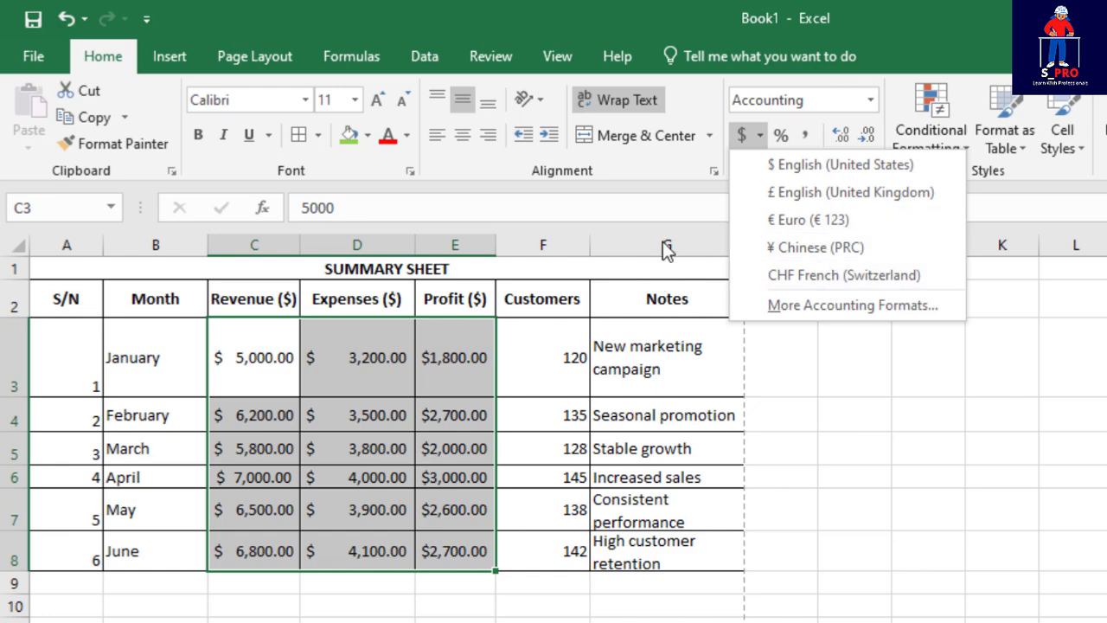
{"action": "left_click", "coordinate": [892, 533]}
{"action": "left_click", "coordinate": [824, 478]}
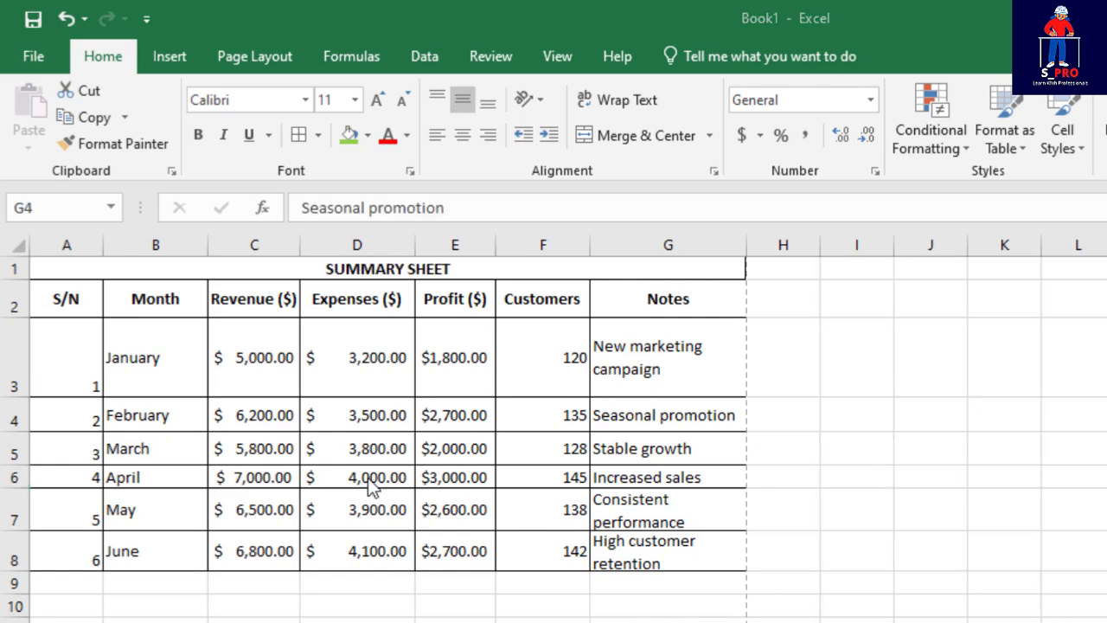
{"action": "left_click", "coordinate": [161, 620]}
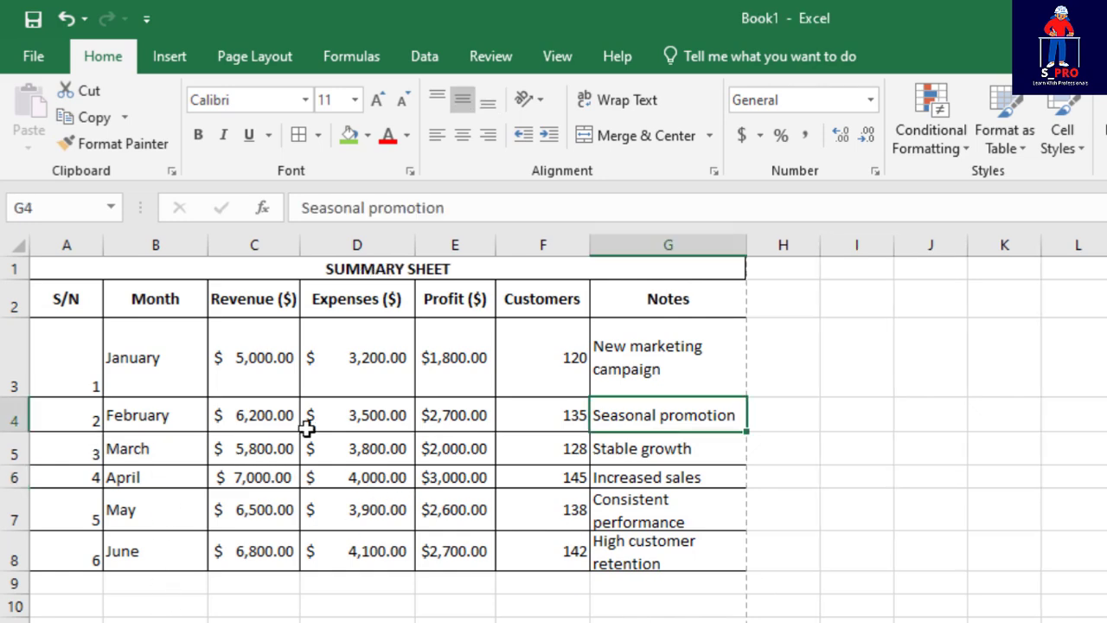
Step: Narrow the S/N column and fit its width to its contents
{"action": "left_click", "coordinate": [69, 330]}
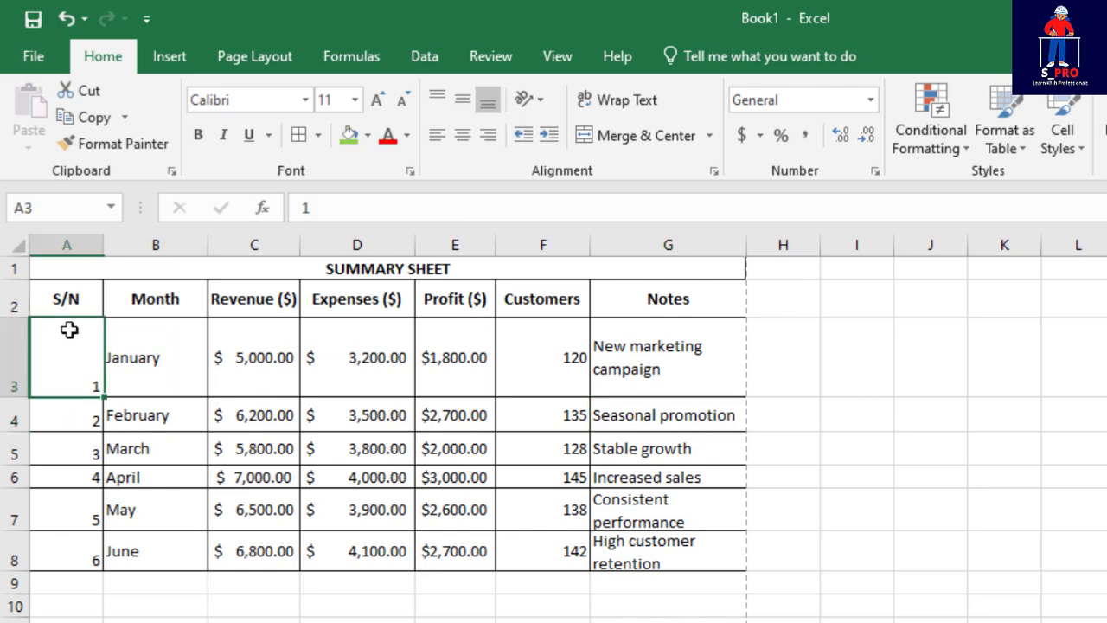
{"action": "left_click_drag", "start_coordinate": [57, 396], "coordinate": [55, 541]}
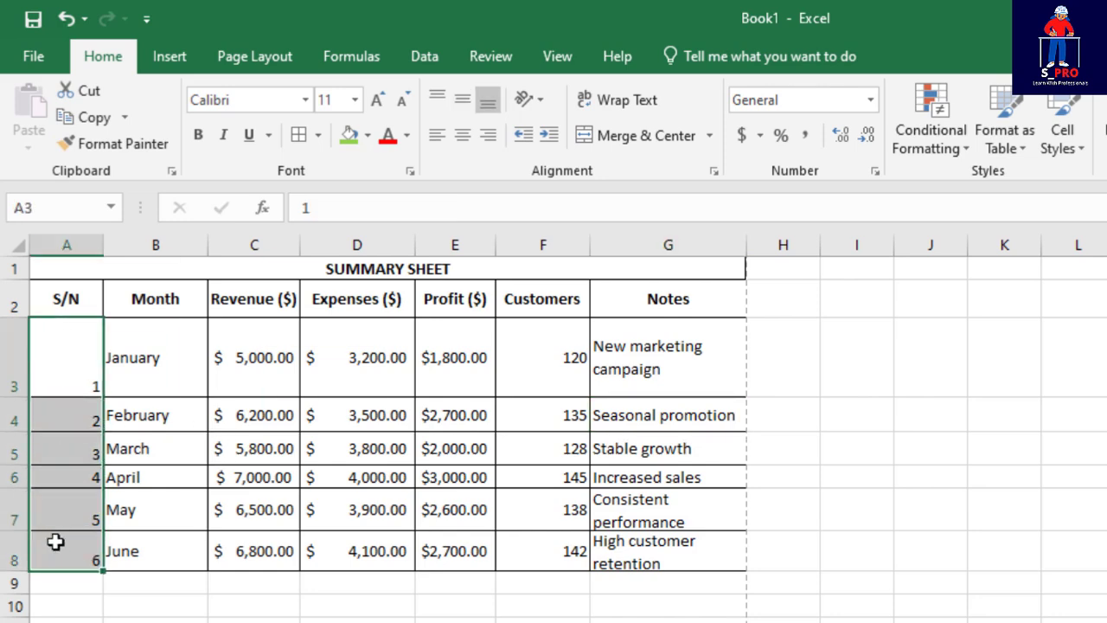
{"action": "left_click", "coordinate": [41, 363]}
{"action": "left_click", "coordinate": [131, 341]}
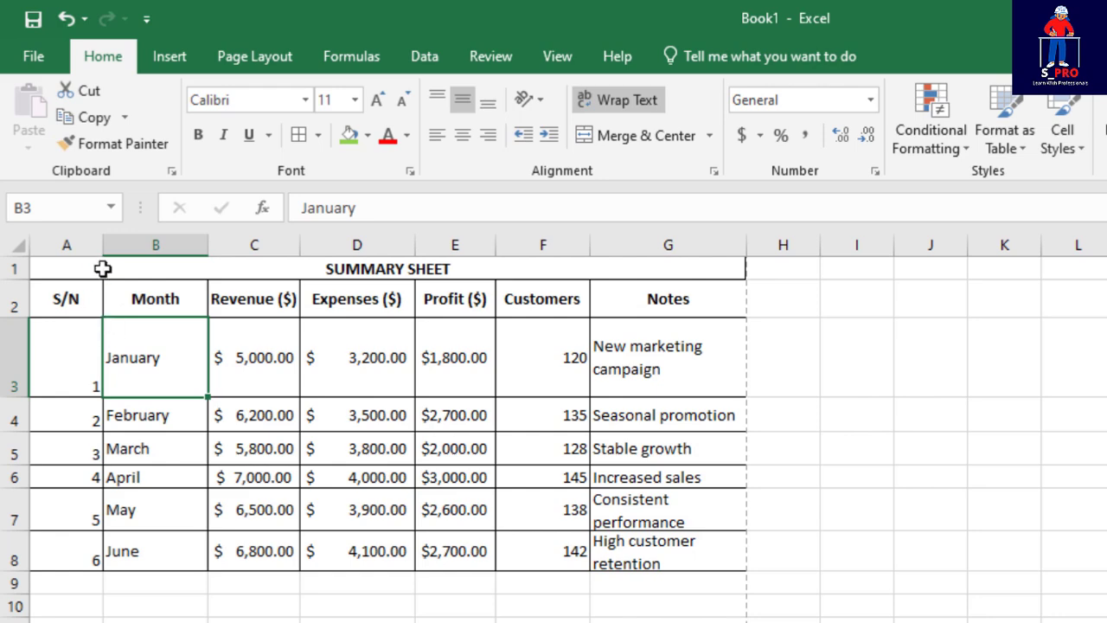
{"action": "left_click_drag", "start_coordinate": [103, 243], "coordinate": [60, 251]}
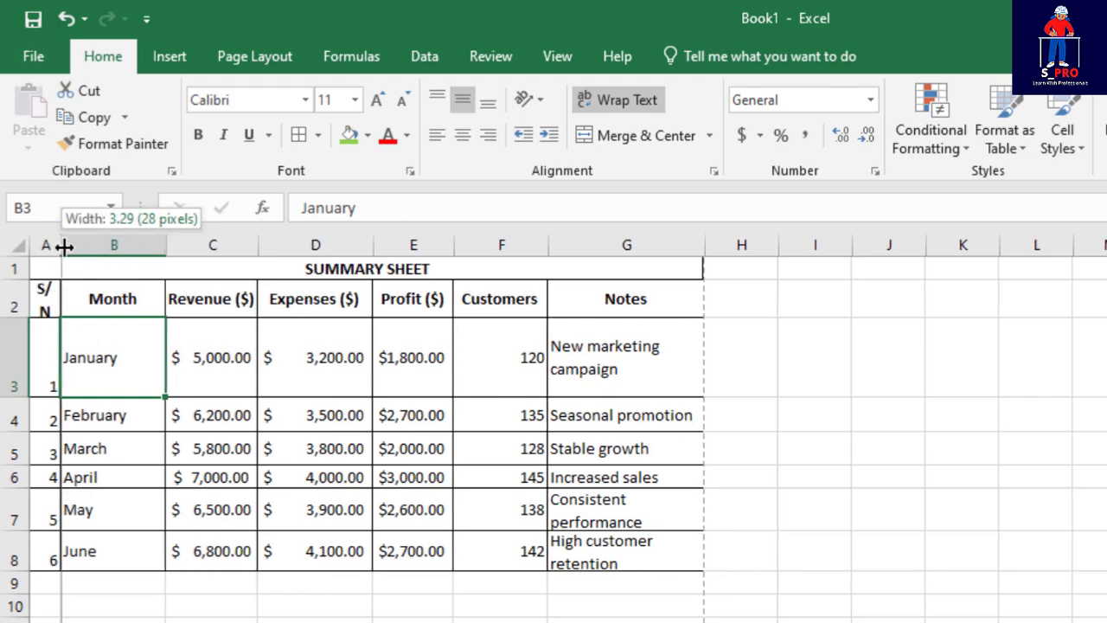
{"action": "double_click", "coordinate": [63, 245]}
{"action": "left_click", "coordinate": [633, 608]}
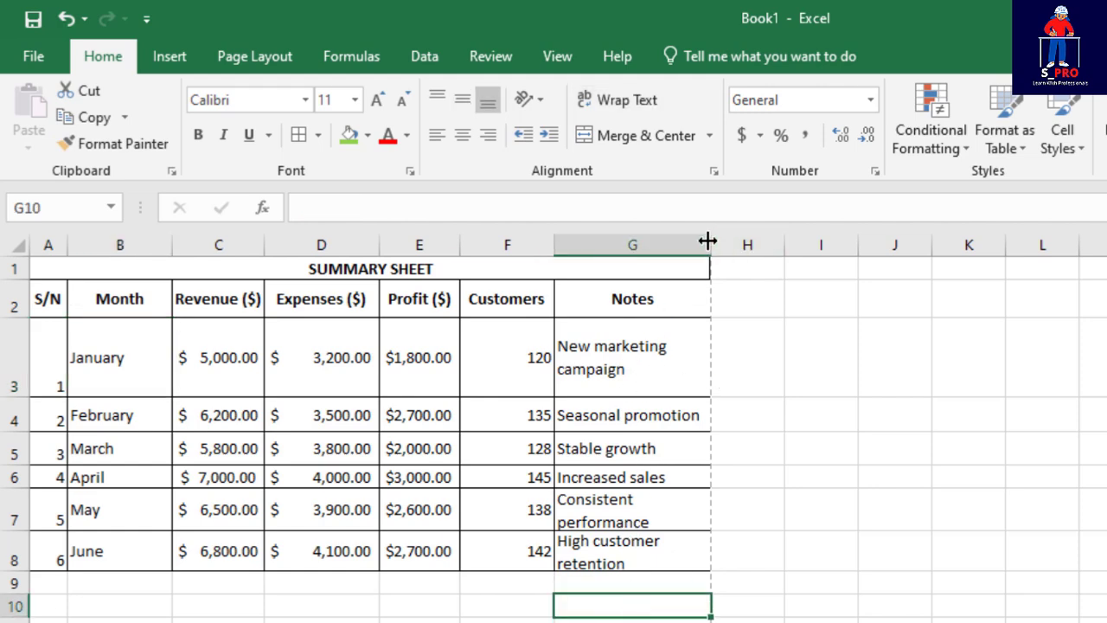
Step: Narrow the Notes column to roughly its heading's width and turn off text wrapping for the January to June notes
{"action": "left_click_drag", "start_coordinate": [709, 239], "coordinate": [617, 291]}
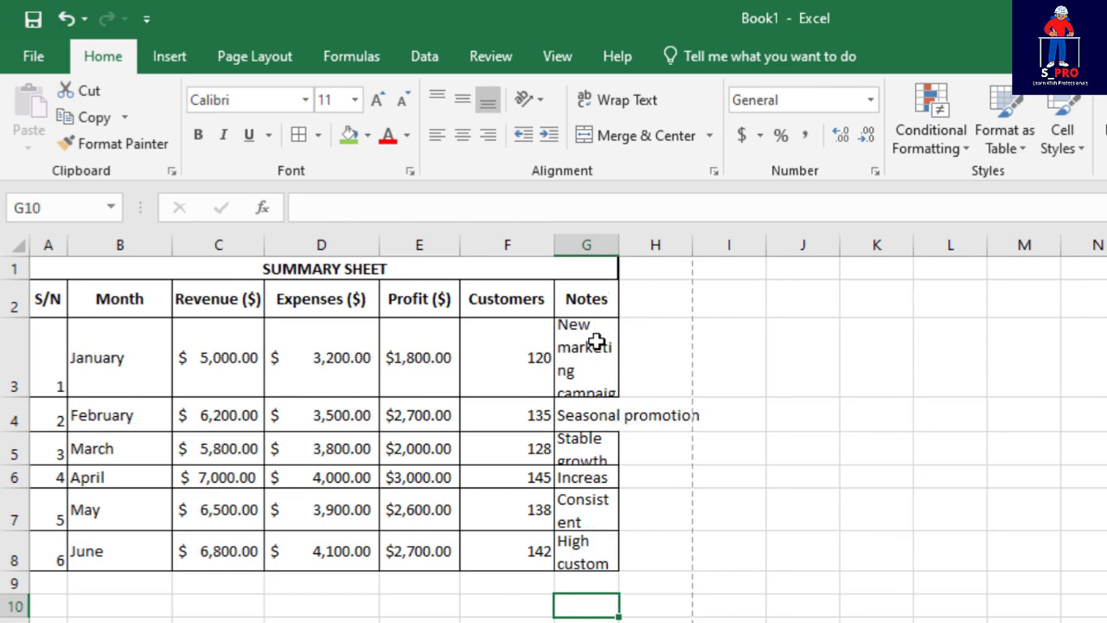
{"action": "left_click", "coordinate": [588, 414]}
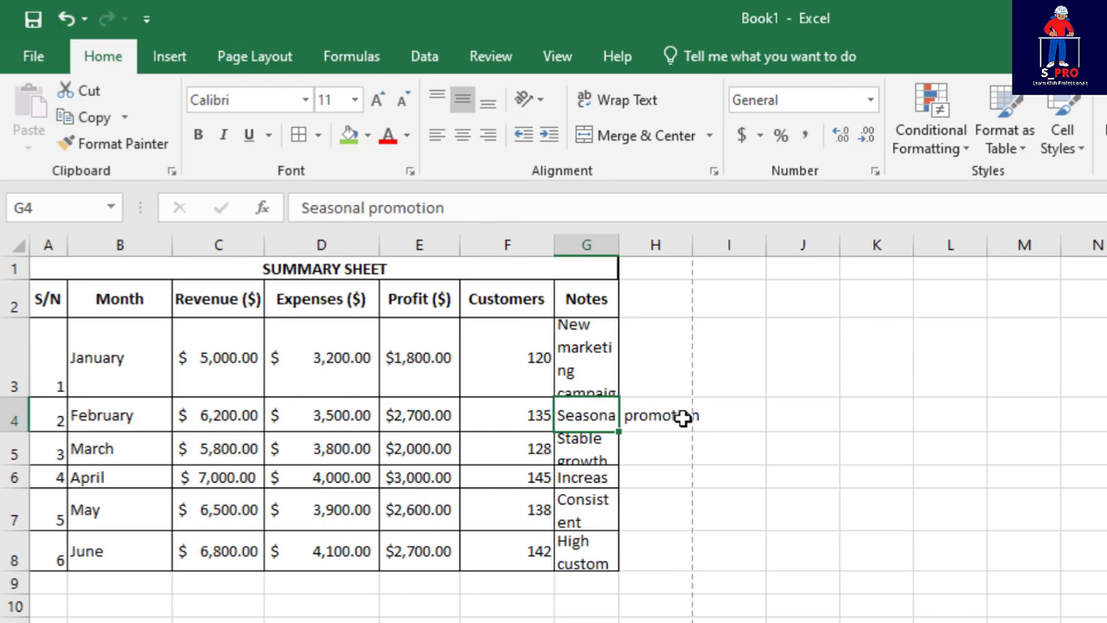
{"action": "left_click", "coordinate": [666, 448]}
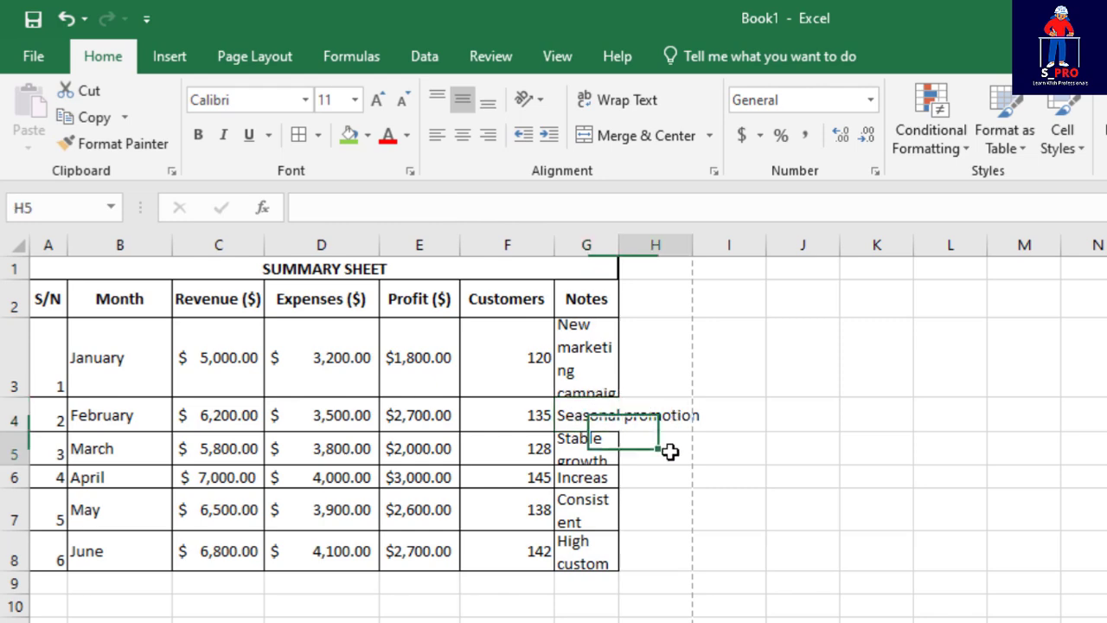
{"action": "left_click", "coordinate": [604, 412]}
{"action": "left_click_drag", "start_coordinate": [577, 336], "coordinate": [638, 539]}
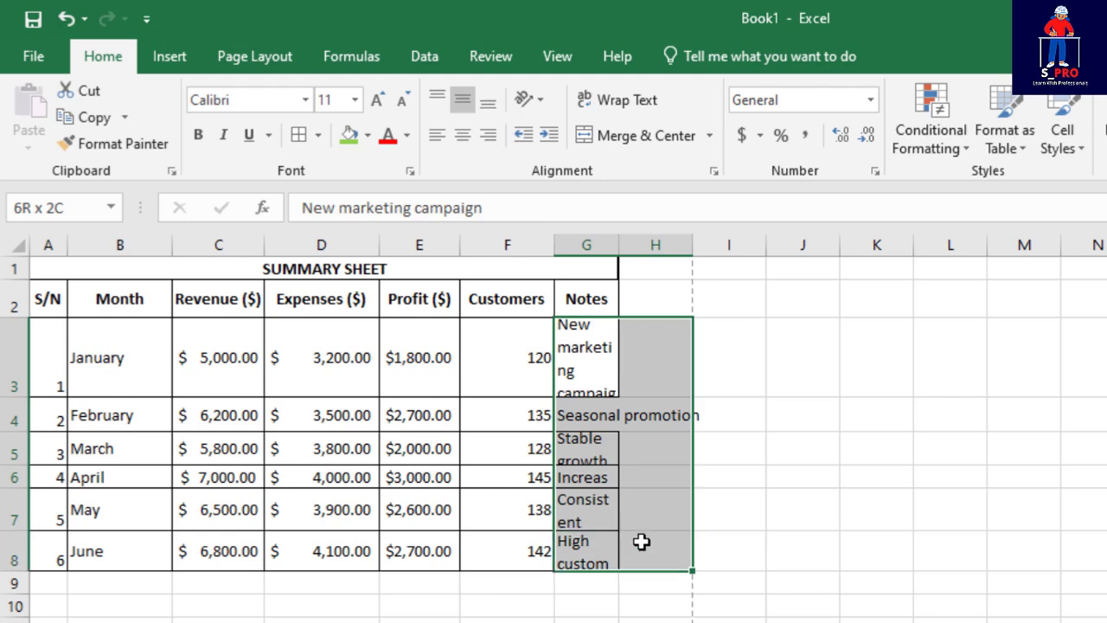
{"action": "left_click", "coordinate": [621, 102]}
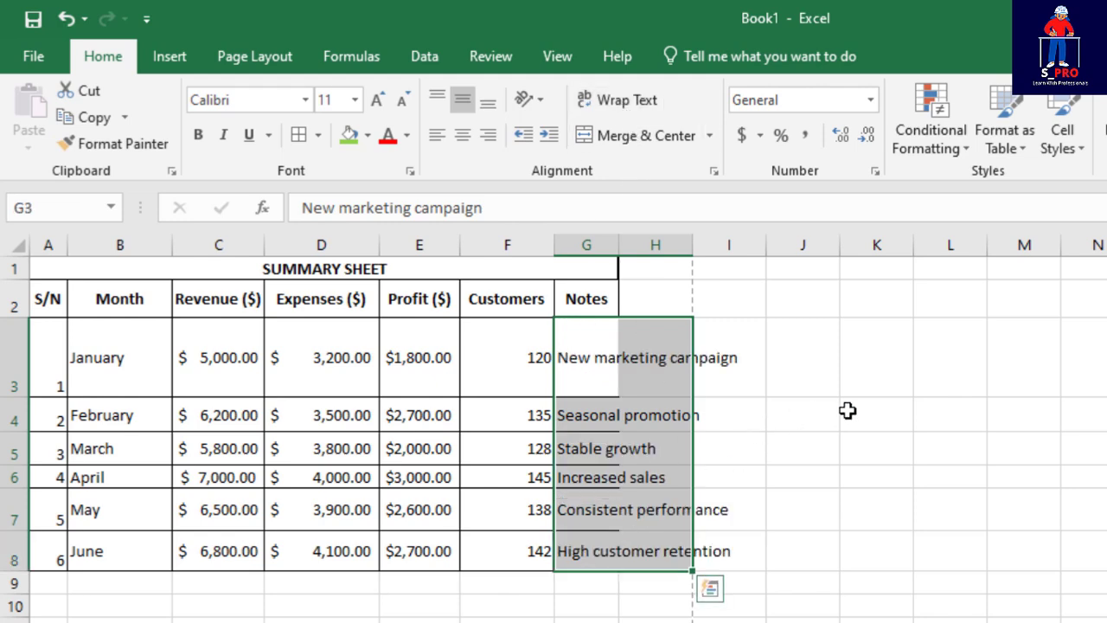
{"action": "left_click", "coordinate": [844, 498]}
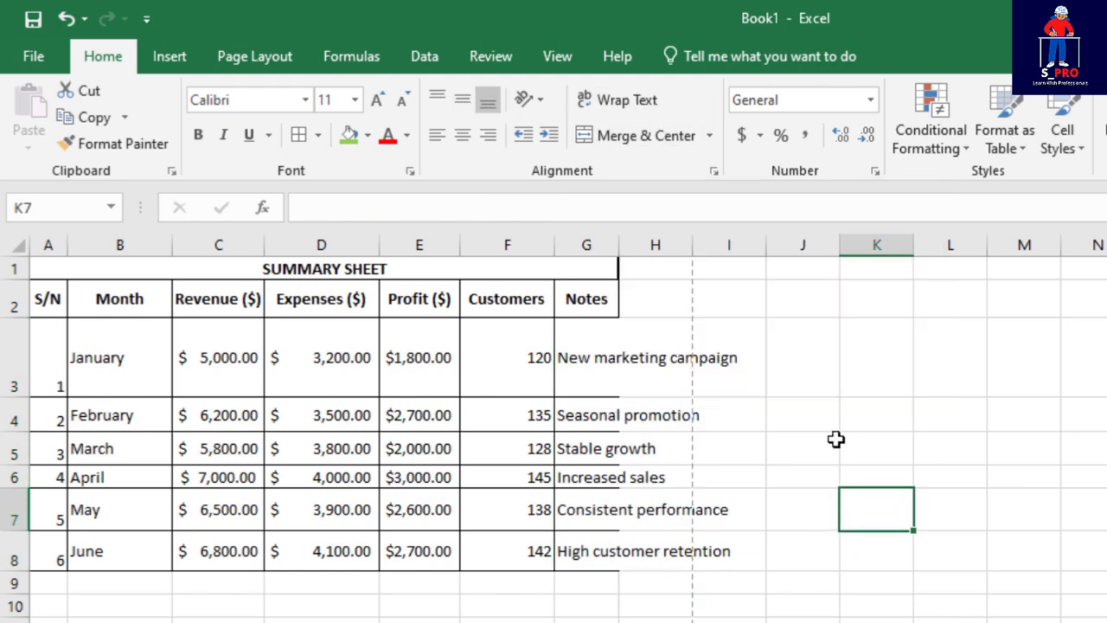
Step: Wrap the text of the January to June notes and widen the Notes column so words are not broken
{"action": "left_click", "coordinate": [640, 100]}
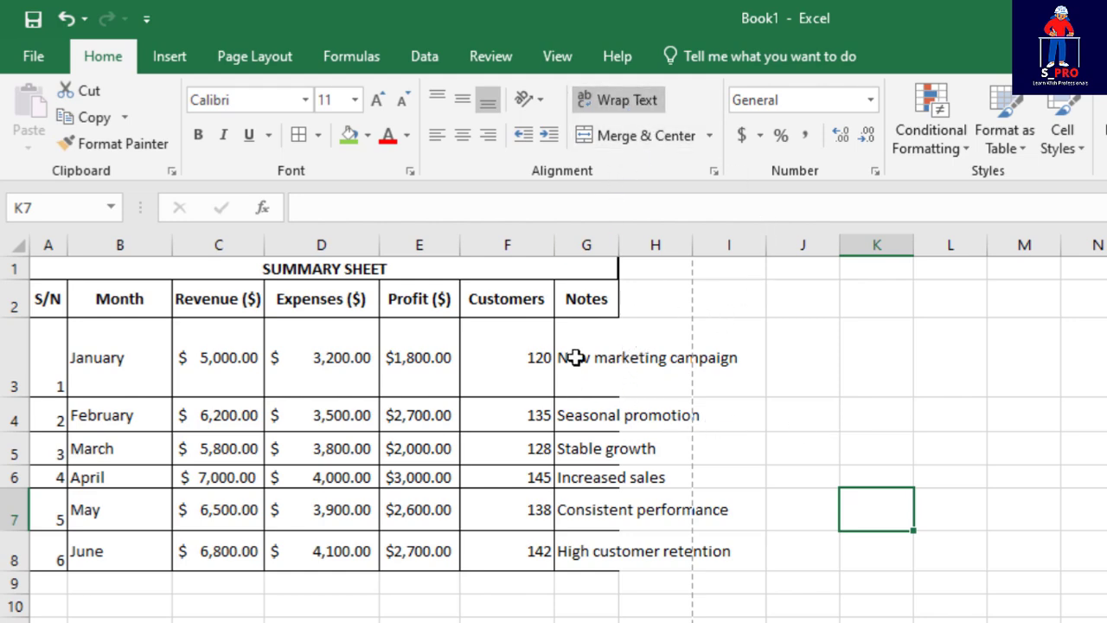
{"action": "left_click_drag", "start_coordinate": [576, 357], "coordinate": [704, 568]}
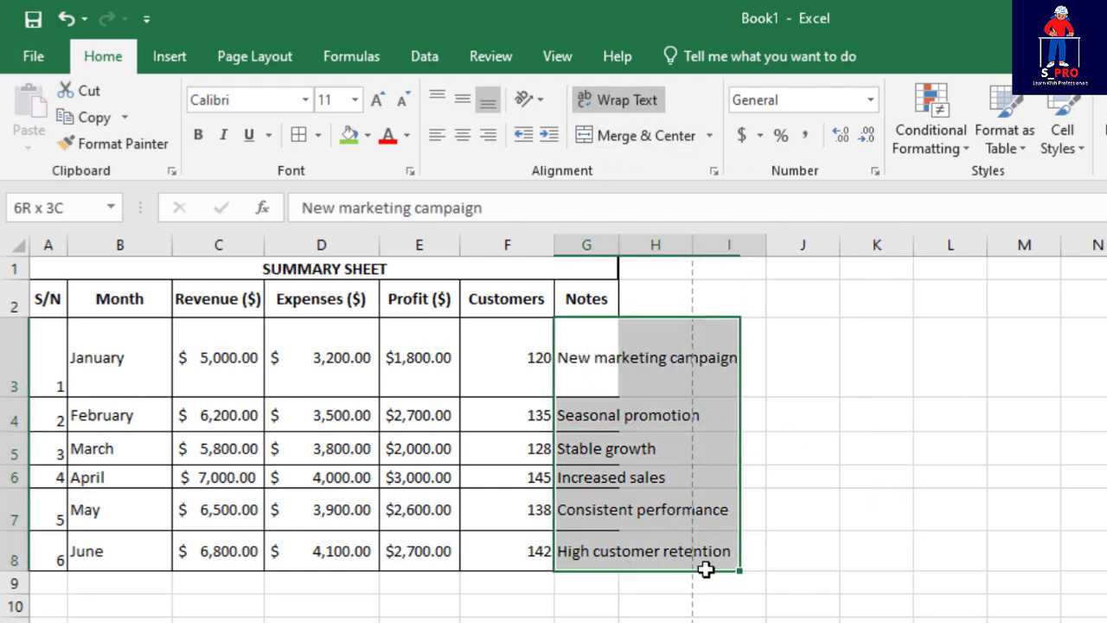
{"action": "left_click", "coordinate": [614, 102]}
{"action": "left_click", "coordinate": [877, 555]}
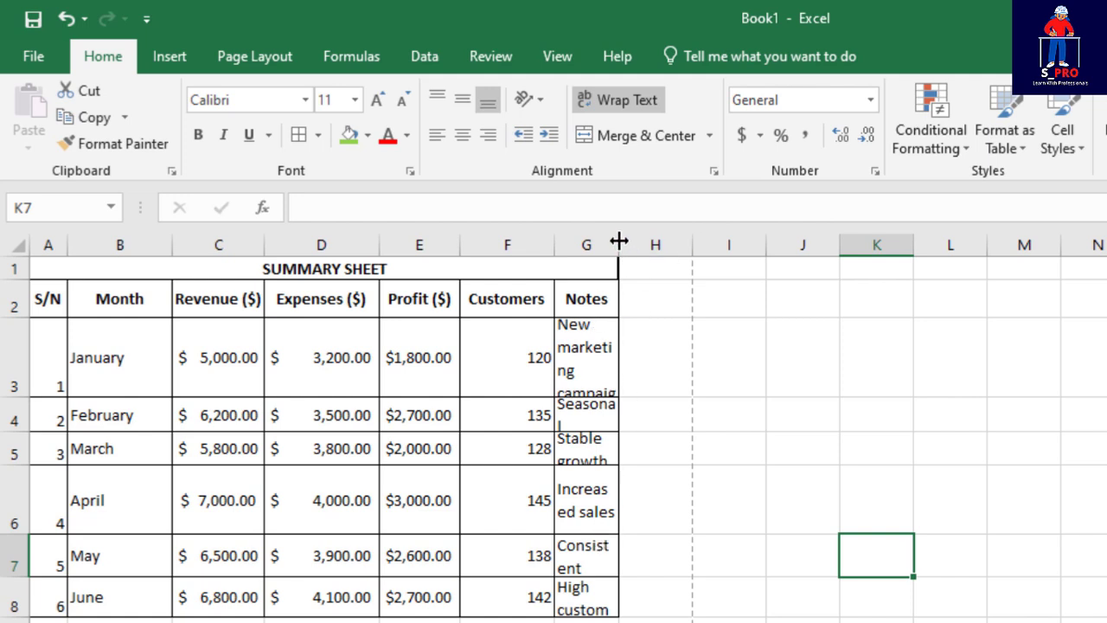
{"action": "left_click_drag", "start_coordinate": [619, 242], "coordinate": [692, 245]}
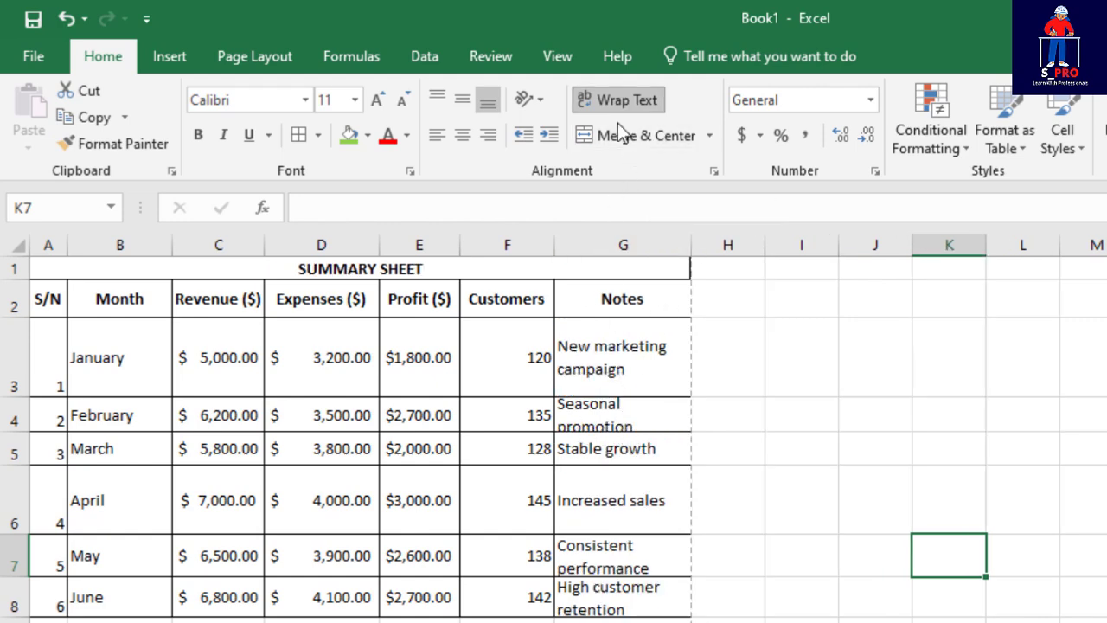
Step: Turn off text wrapping for the notes in G3:G8 and widen the Notes column until each fits on one line
{"action": "left_click", "coordinate": [578, 335]}
{"action": "left_click_drag", "start_coordinate": [578, 335], "coordinate": [649, 597]}
{"action": "left_click", "coordinate": [618, 97]}
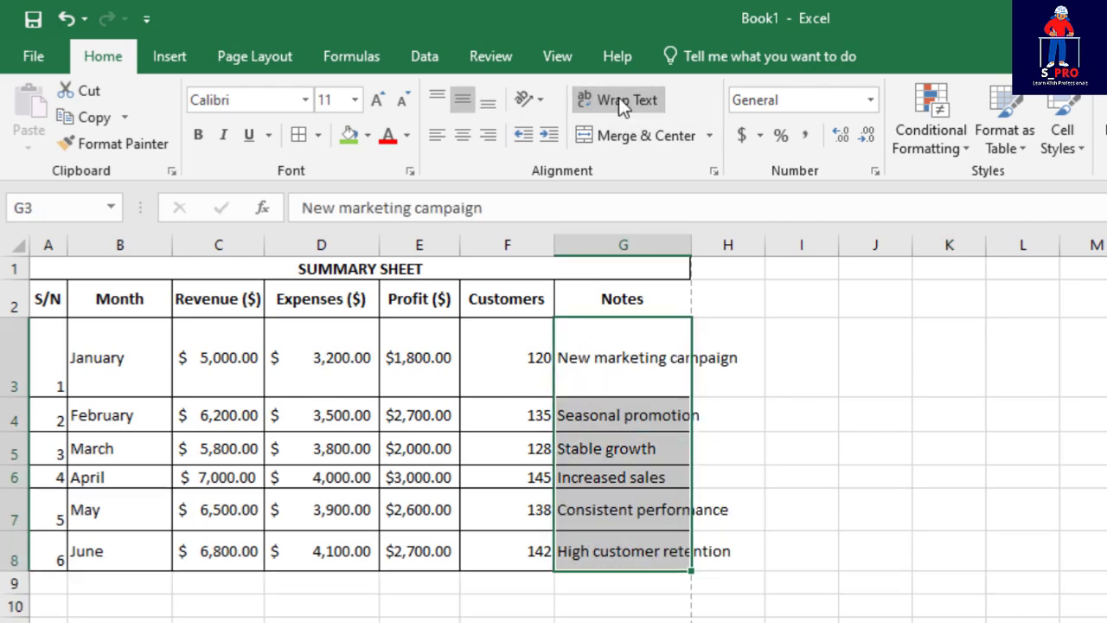
{"action": "left_click", "coordinate": [786, 506]}
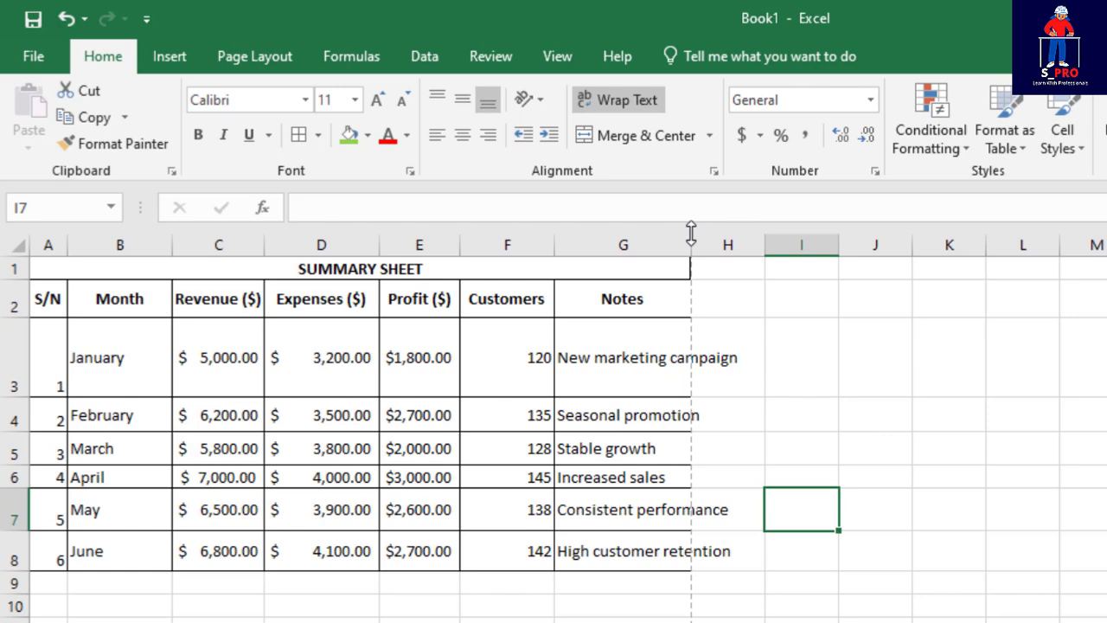
{"action": "left_click_drag", "start_coordinate": [692, 237], "coordinate": [775, 261]}
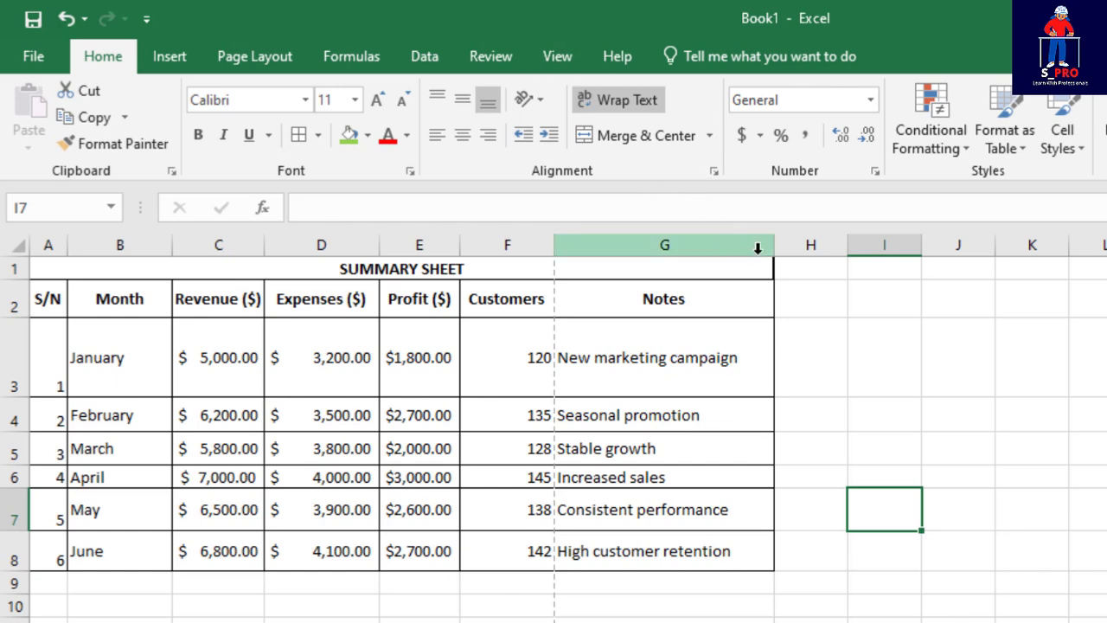
Step: Narrow the Notes column and wrap the text of the January to June notes within it
{"action": "left_click_drag", "start_coordinate": [776, 243], "coordinate": [679, 256]}
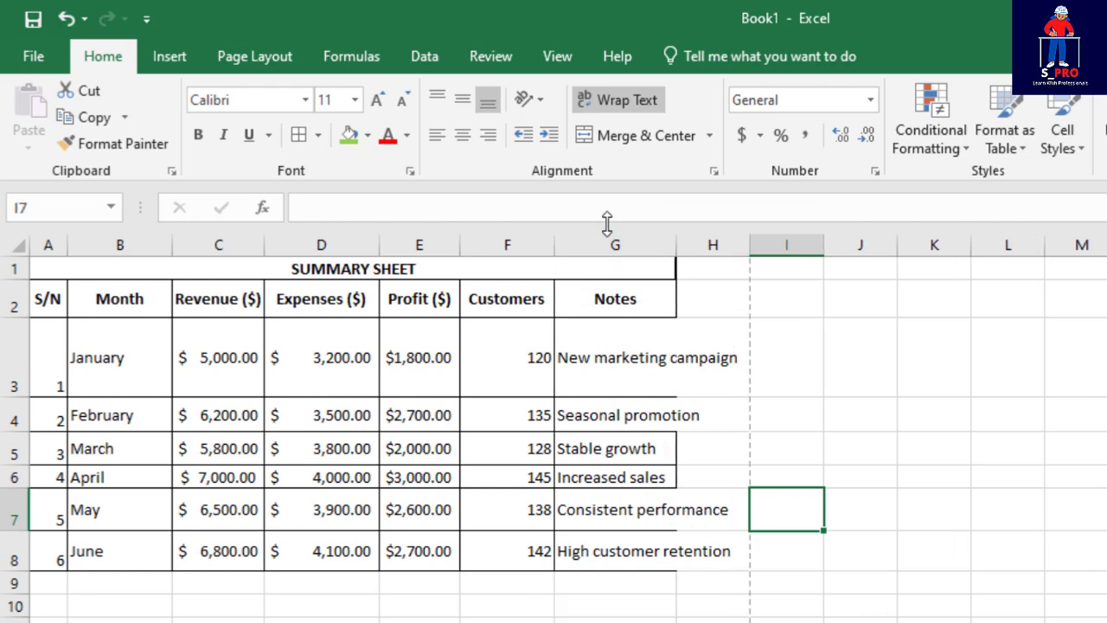
{"action": "left_click_drag", "start_coordinate": [580, 337], "coordinate": [709, 534]}
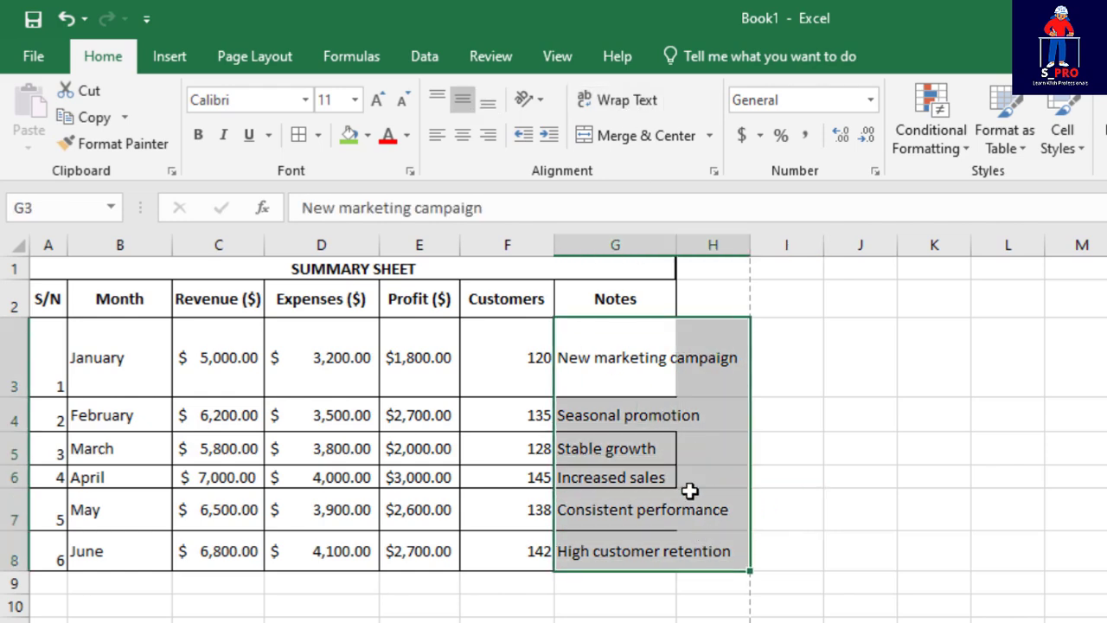
{"action": "left_click", "coordinate": [627, 97]}
{"action": "left_click", "coordinate": [870, 564]}
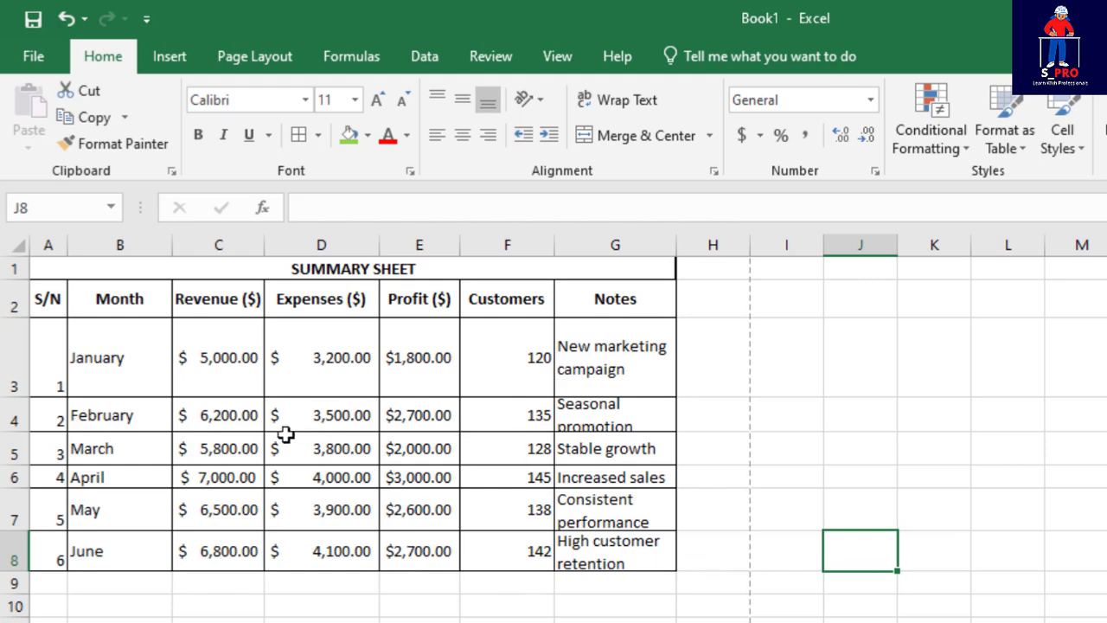
Step: Increase the height of the February row slightly so both lines of its note fit
{"action": "left_click_drag", "start_coordinate": [20, 430], "coordinate": [23, 441]}
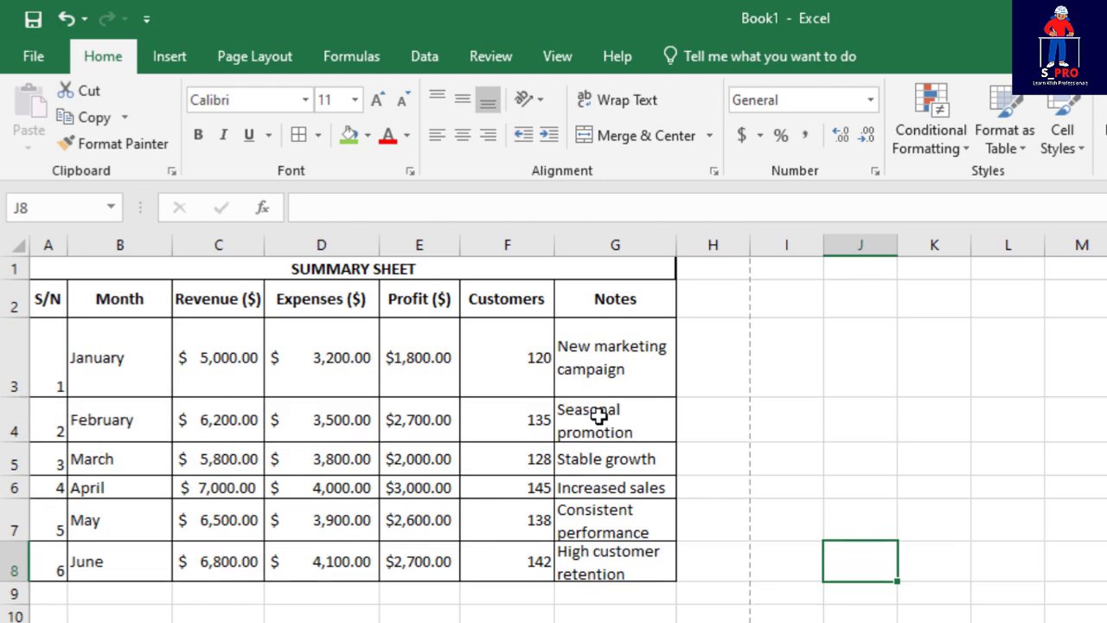
{"action": "left_click", "coordinate": [605, 622]}
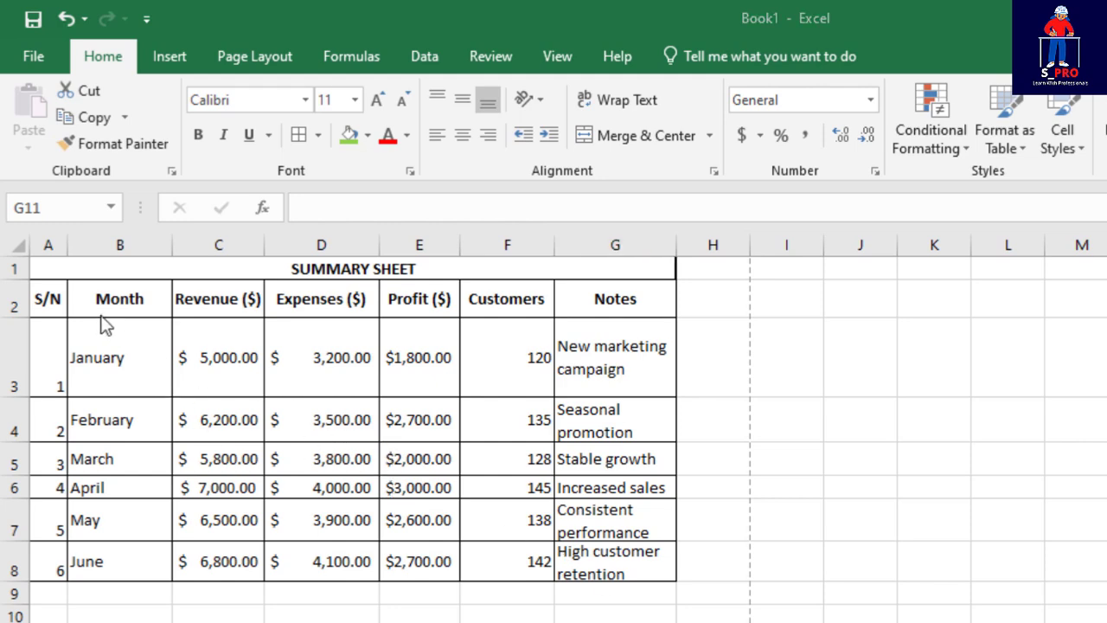
Step: Fill the merged SUMMARY SHEET title cell with light green
{"action": "left_click", "coordinate": [42, 305]}
{"action": "left_click_drag", "start_coordinate": [42, 301], "coordinate": [109, 297]}
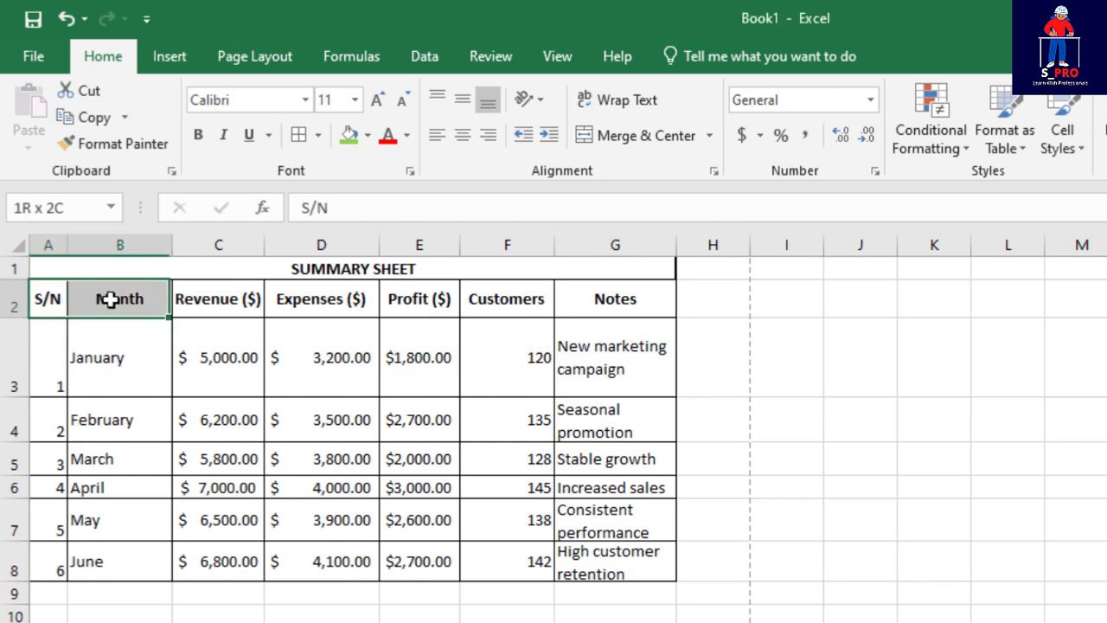
{"action": "left_click", "coordinate": [53, 269]}
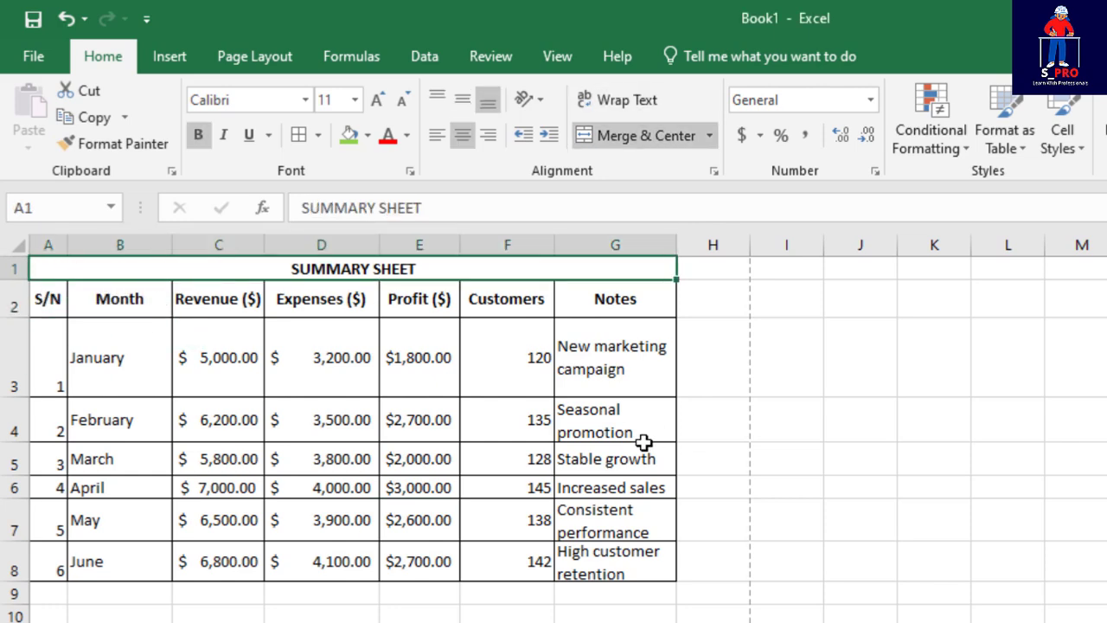
{"action": "left_click", "coordinate": [347, 138]}
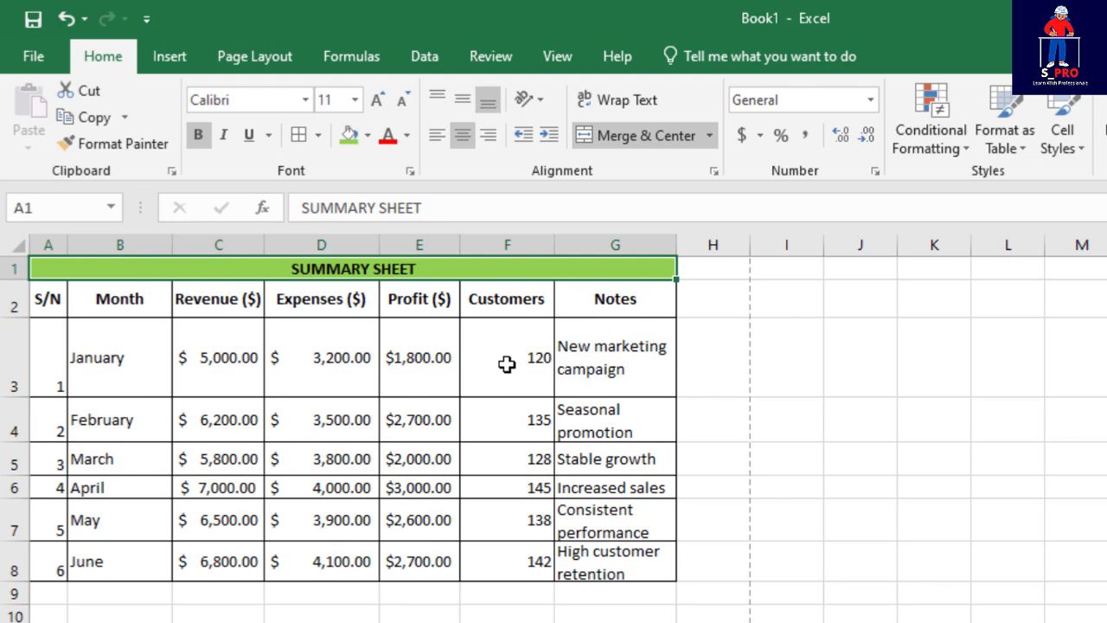
{"action": "left_click", "coordinate": [836, 506]}
Step: Fill the S/N column from its heading through row 8 (A2:A8) with a lighter blue theme colour
{"action": "left_click_drag", "start_coordinate": [50, 299], "coordinate": [49, 561]}
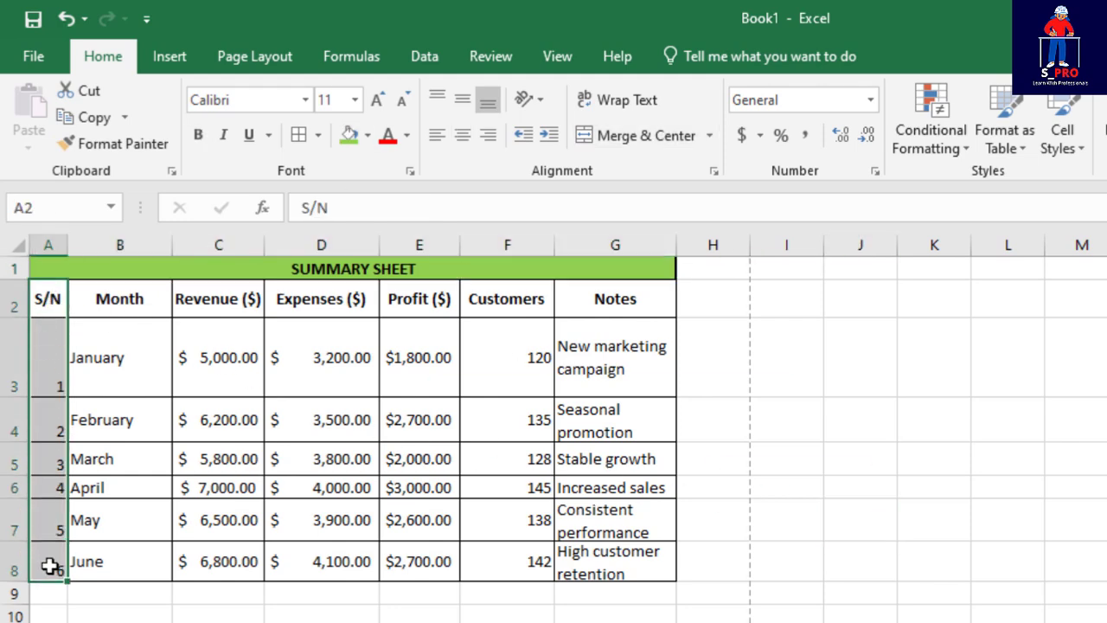
{"action": "left_click", "coordinate": [367, 135]}
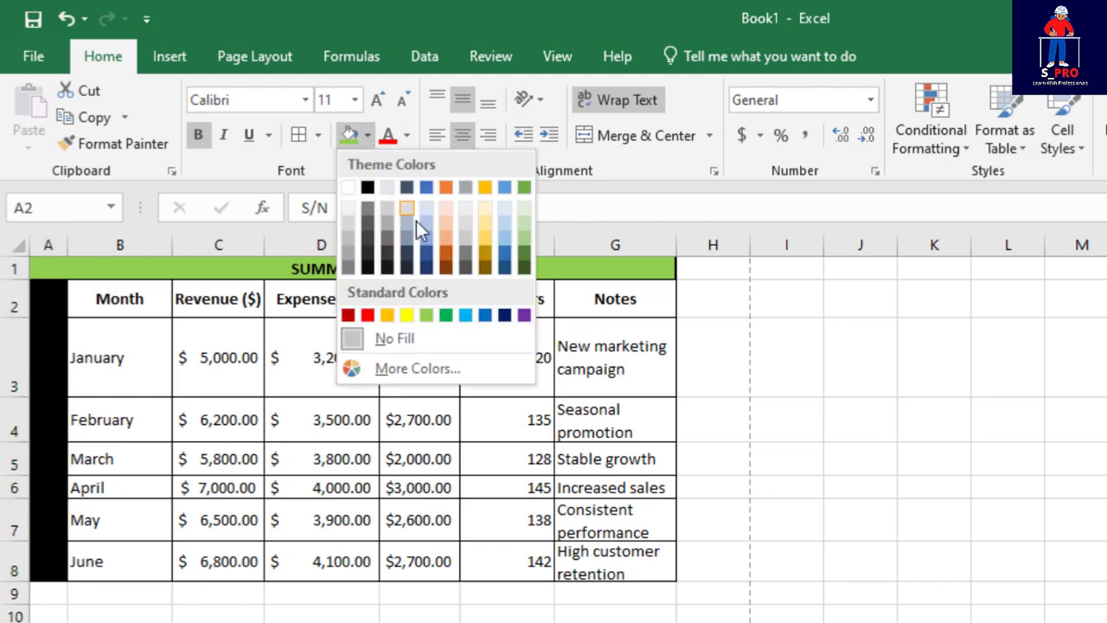
{"action": "left_click", "coordinate": [429, 240]}
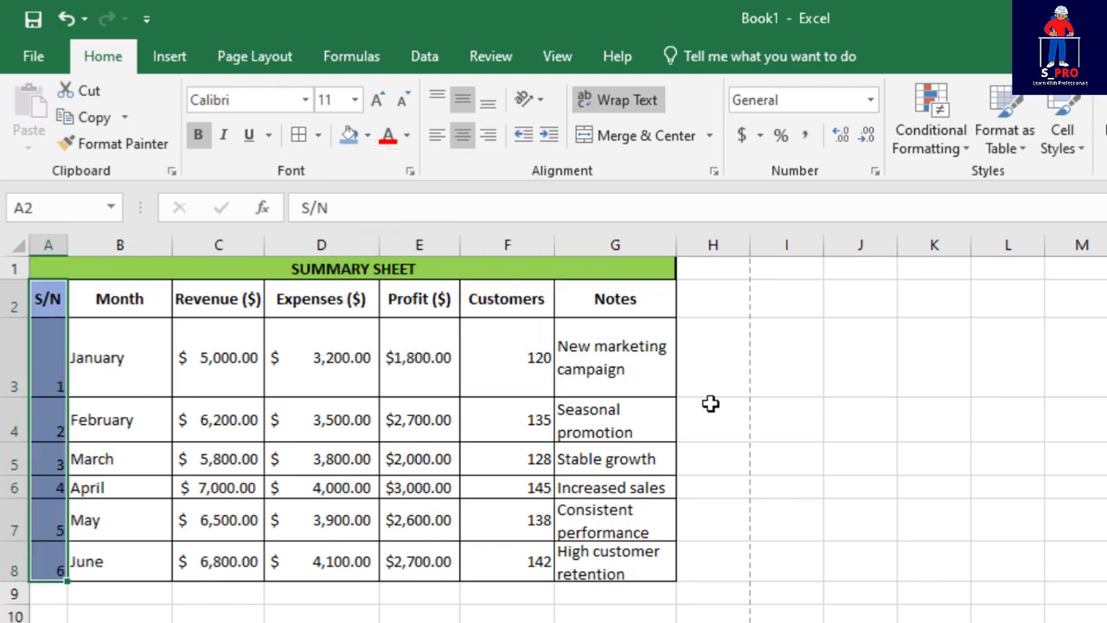
{"action": "left_click", "coordinate": [901, 465]}
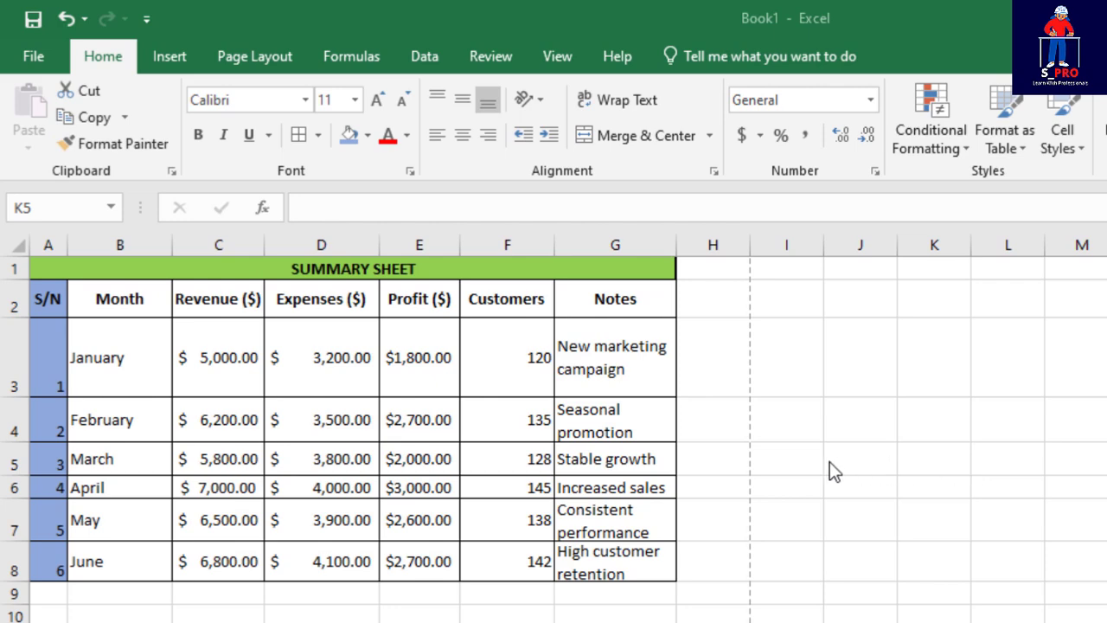
Step: Enter the formula =2*4 in the empty cell K5 beside the summary table
{"action": "left_click", "coordinate": [875, 449]}
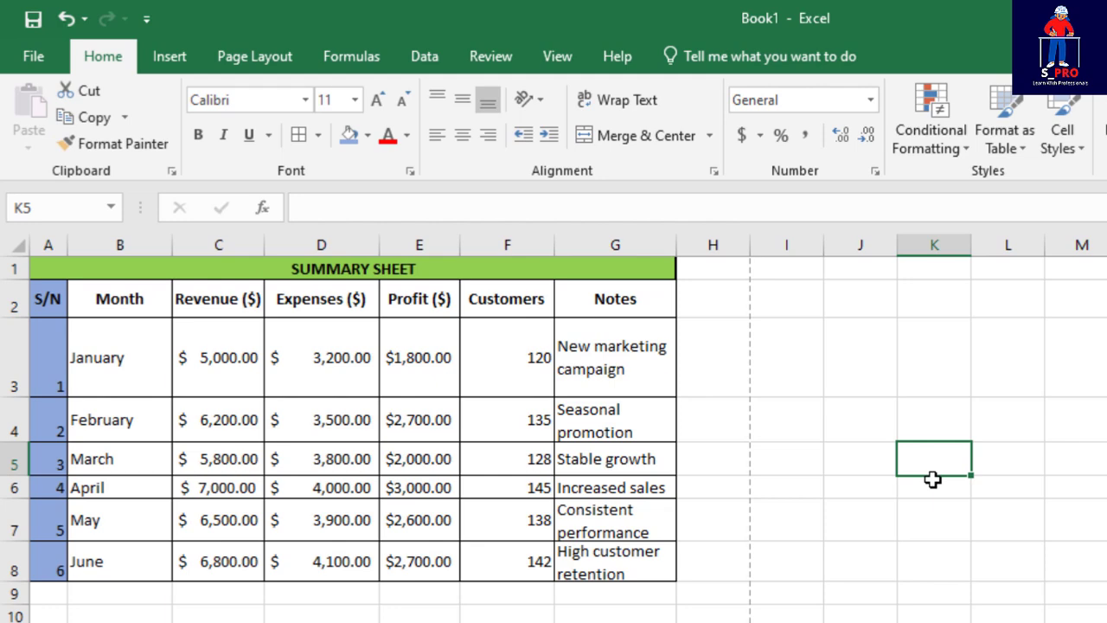
{"action": "type", "text": "="}
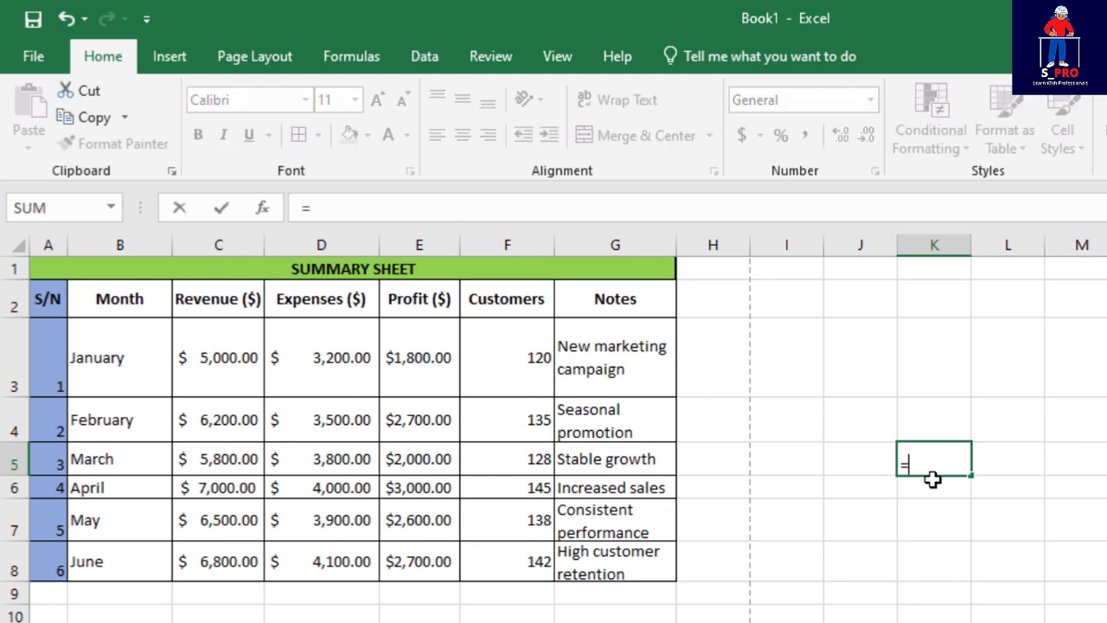
{"action": "type", "text": "2"}
{"action": "type", "text": "*"}
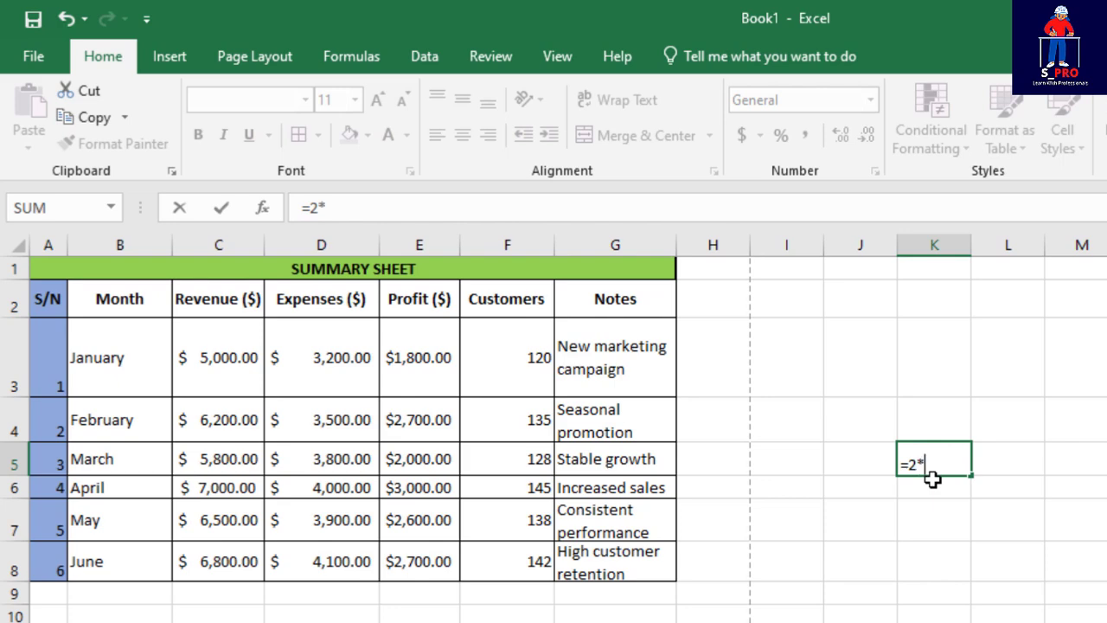
{"action": "type", "text": "4"}
{"action": "key", "text": "Return"}
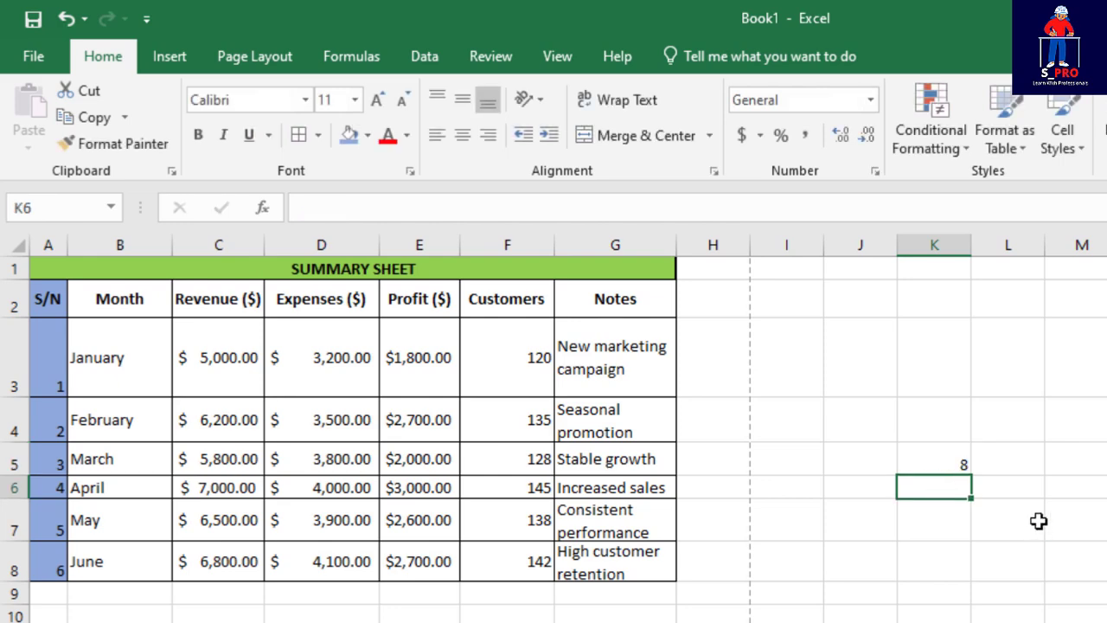
Step: Examine the underlying contents of K5, January's revenue and expenses, and the monthly Profit cells to tell formulas from plain numbers
{"action": "left_click", "coordinate": [968, 465]}
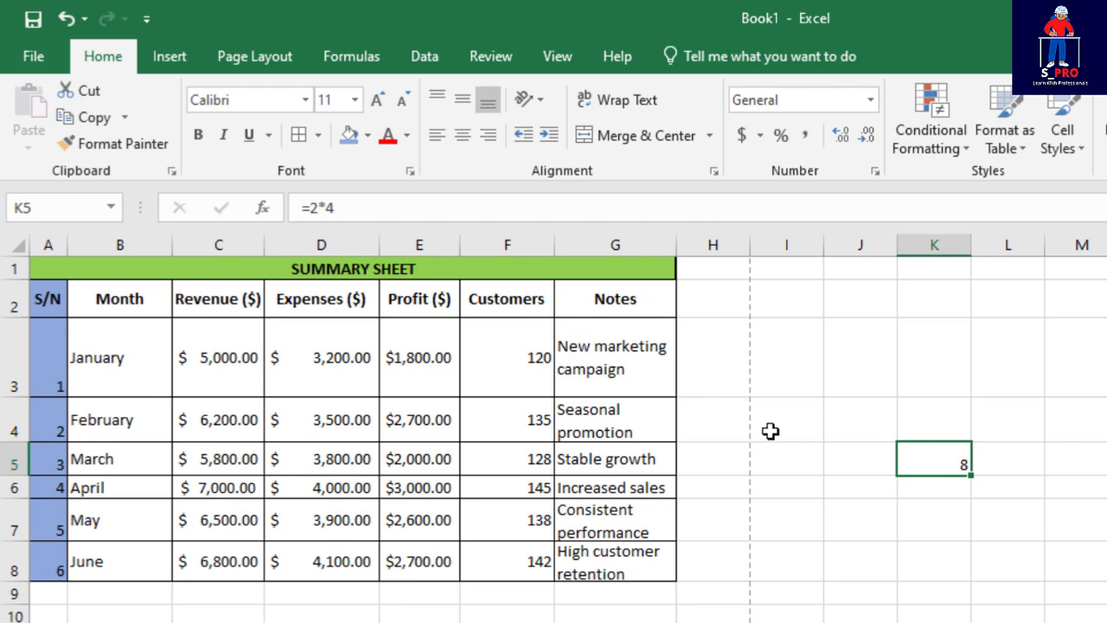
{"action": "left_click", "coordinate": [952, 490]}
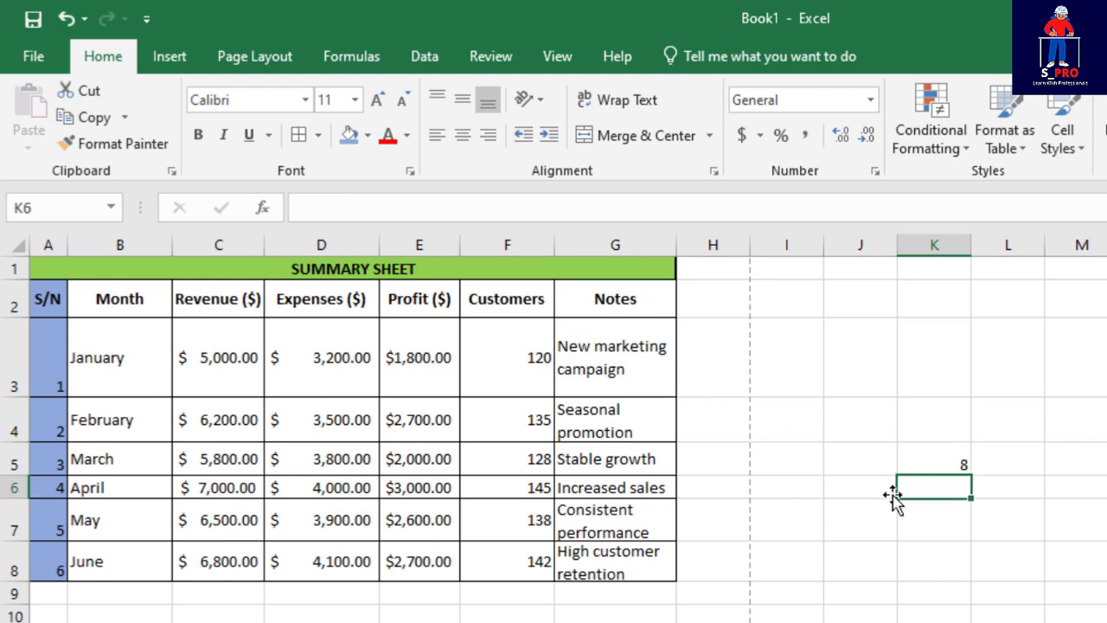
{"action": "left_click", "coordinate": [956, 460]}
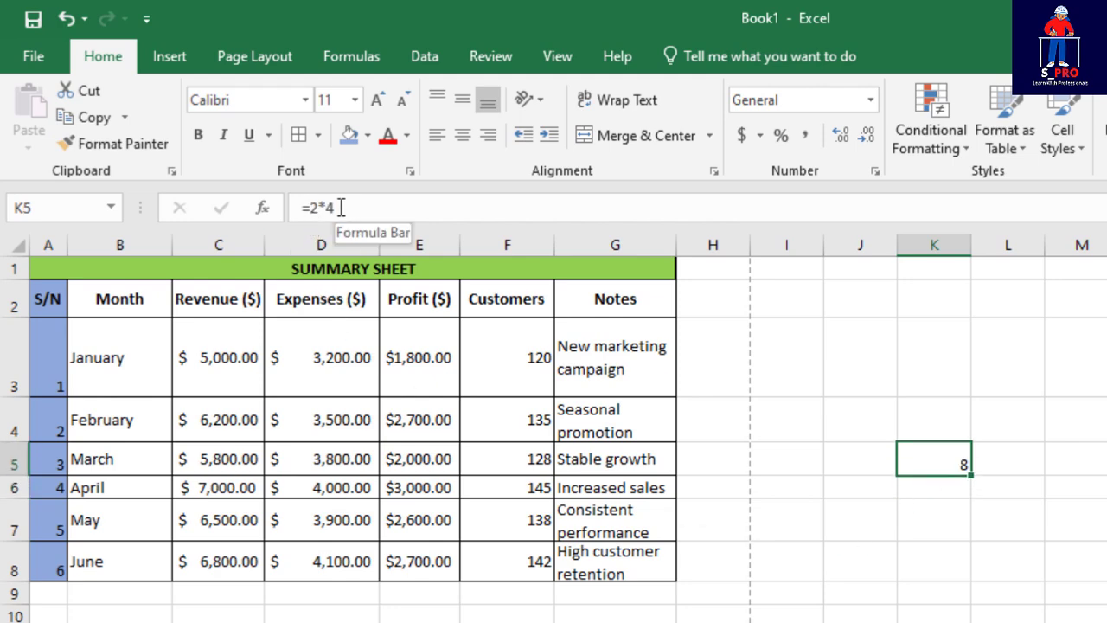
{"action": "left_click", "coordinate": [941, 495]}
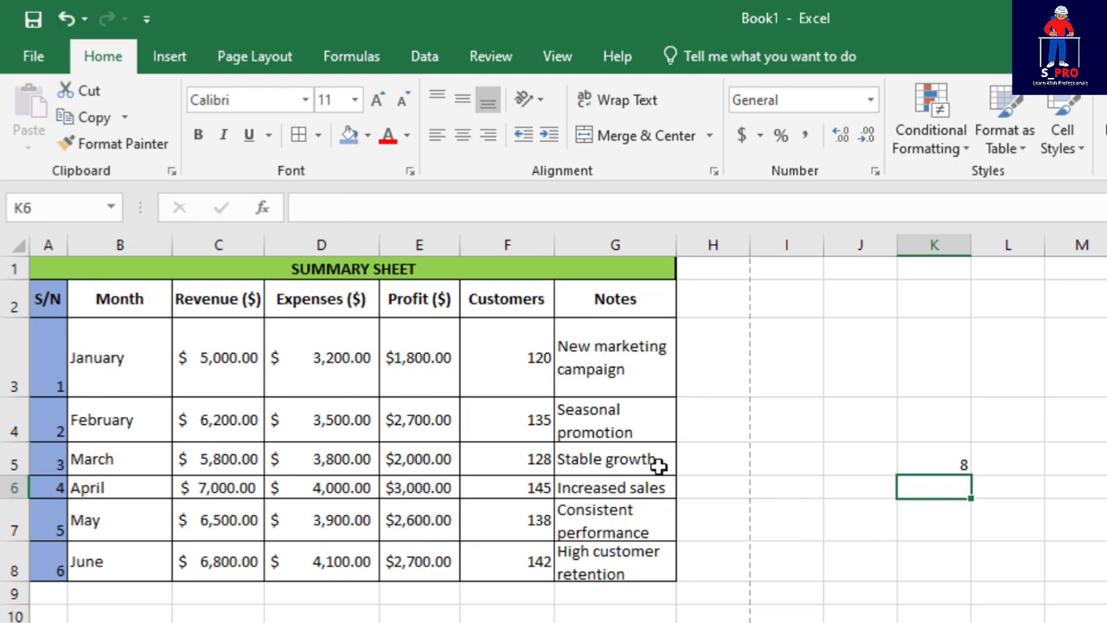
{"action": "left_click", "coordinate": [223, 358]}
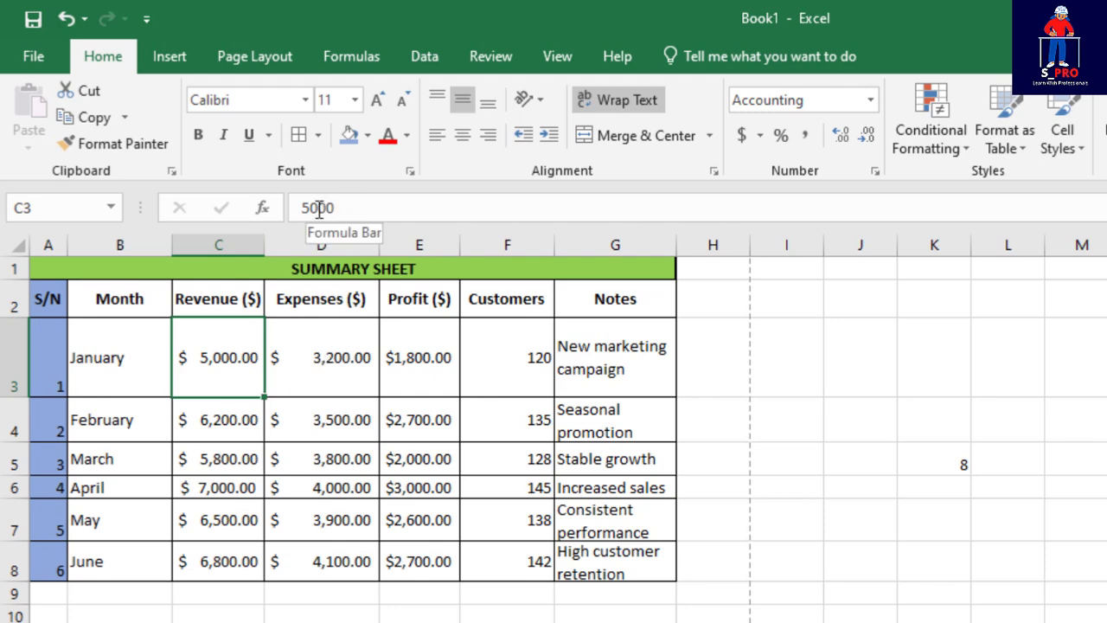
{"action": "left_click", "coordinate": [318, 357]}
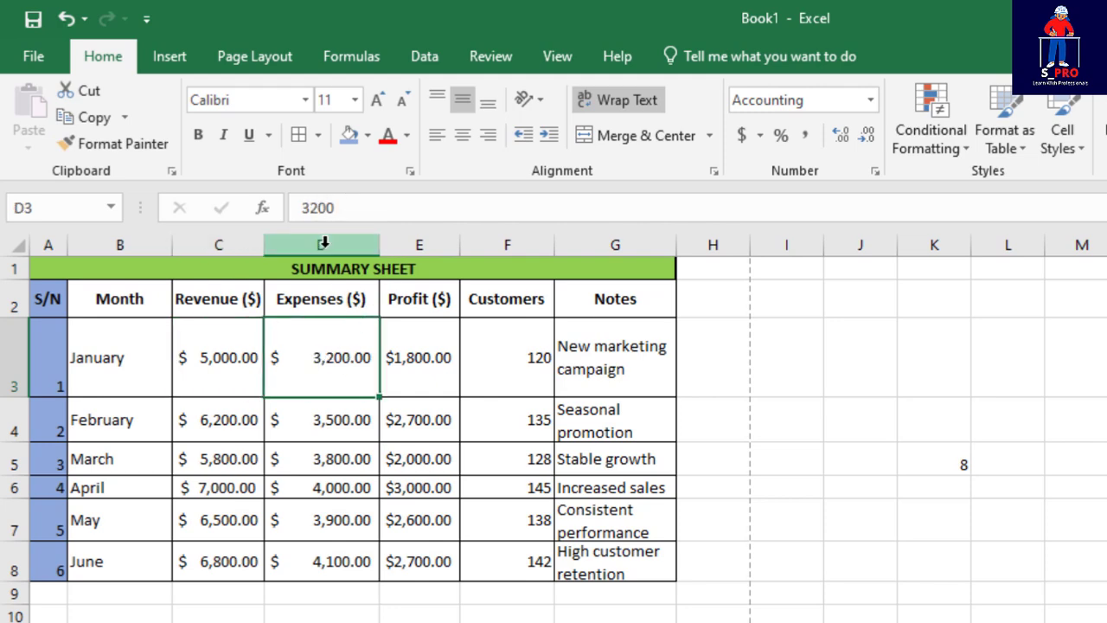
{"action": "left_click", "coordinate": [419, 368]}
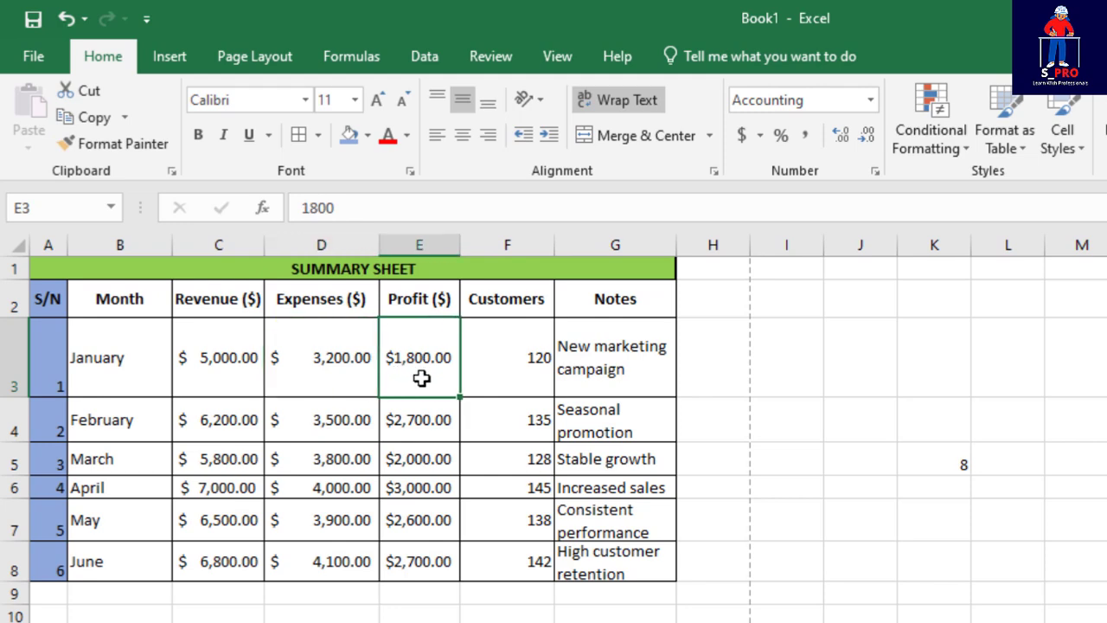
{"action": "left_click", "coordinate": [416, 426]}
{"action": "left_click", "coordinate": [424, 487]}
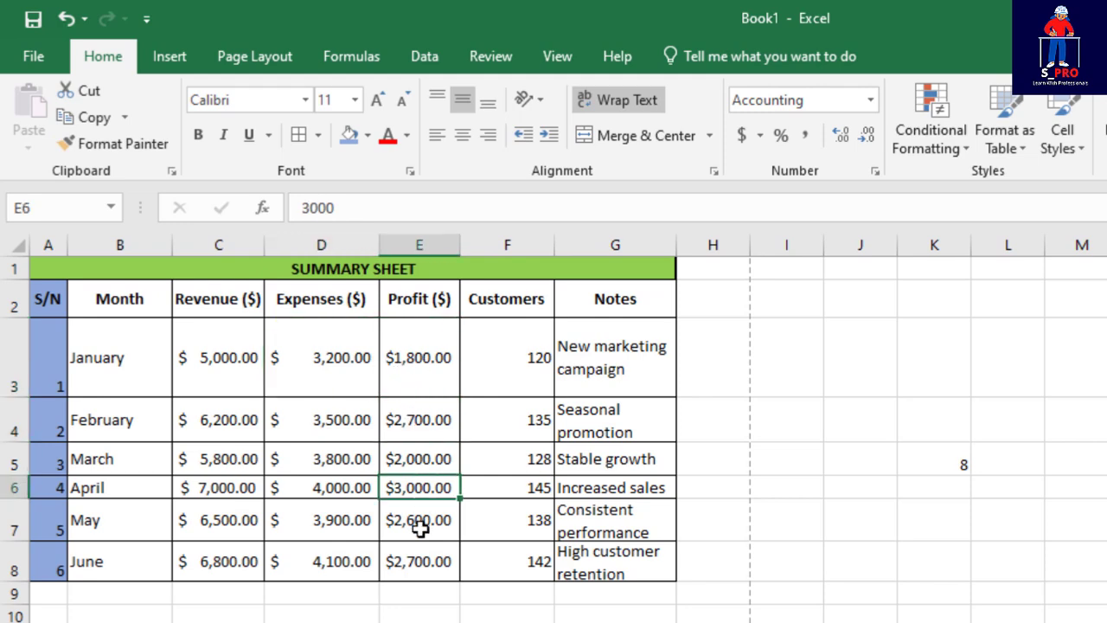
{"action": "left_click", "coordinate": [421, 524]}
{"action": "left_click", "coordinate": [422, 570]}
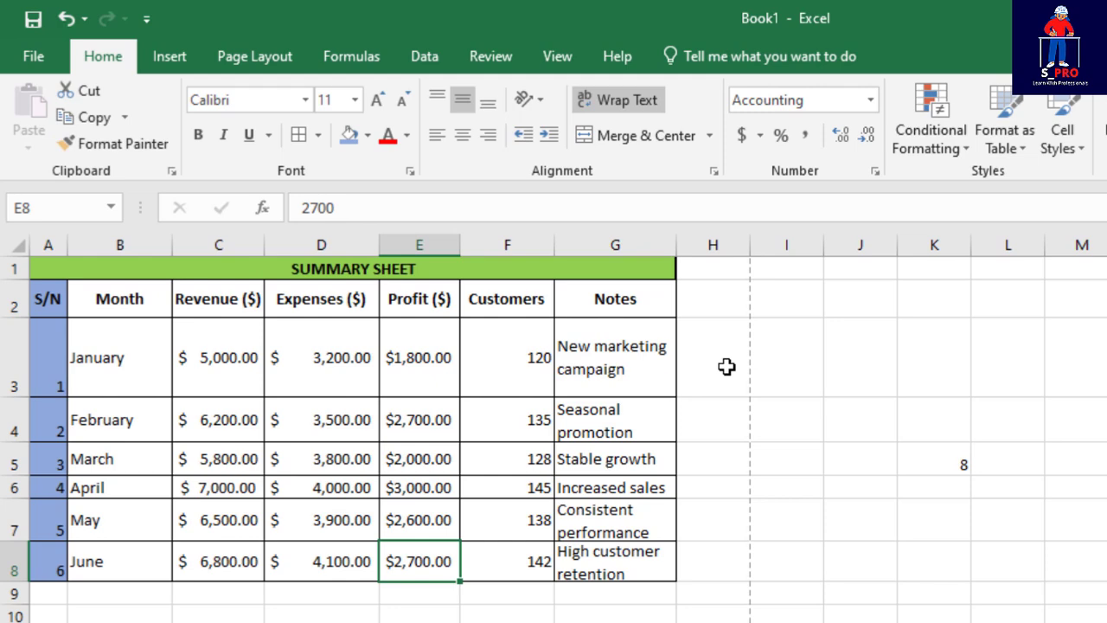
Step: Insert a blank column between the Profit ($) and Customers columns
{"action": "left_click", "coordinate": [502, 243]}
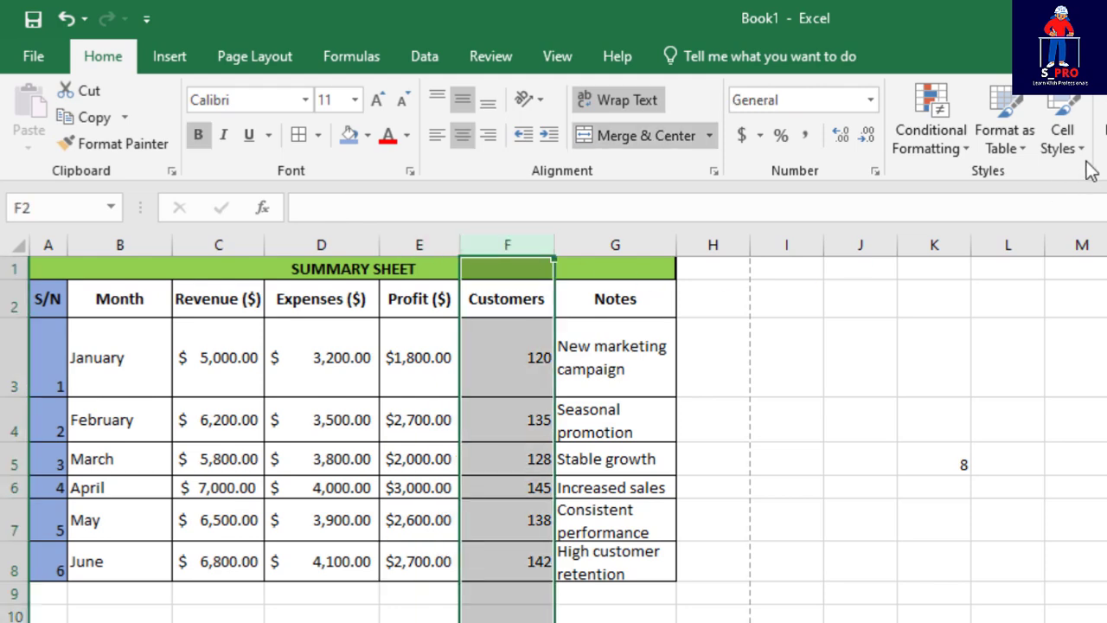
{"action": "left_click", "coordinate": [1105, 141]}
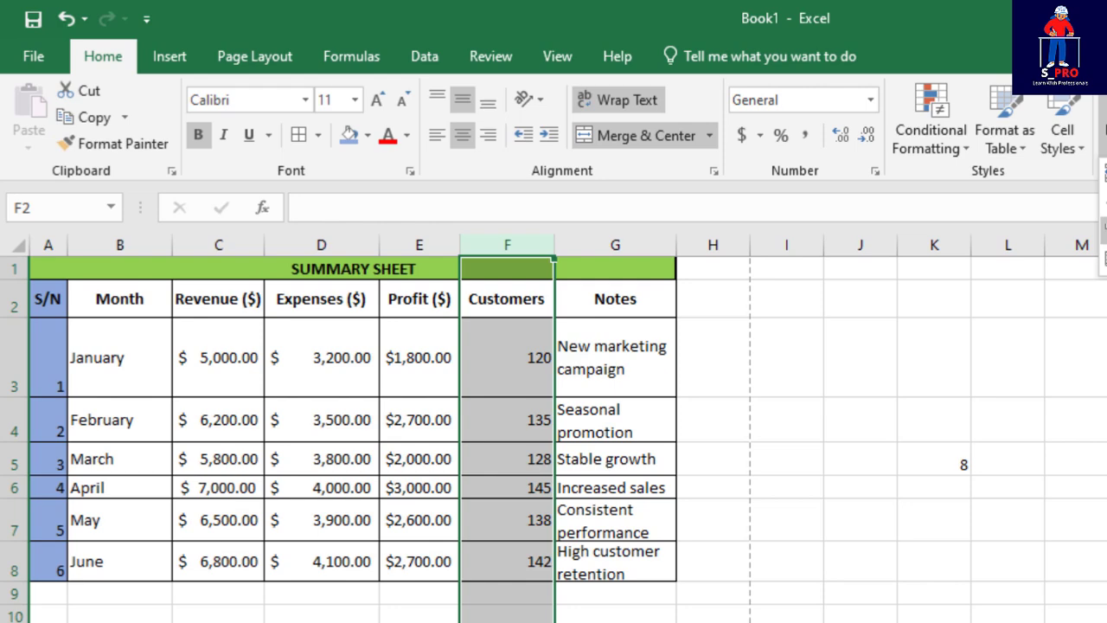
{"action": "left_click", "coordinate": [1106, 231]}
{"action": "left_click", "coordinate": [1023, 583]}
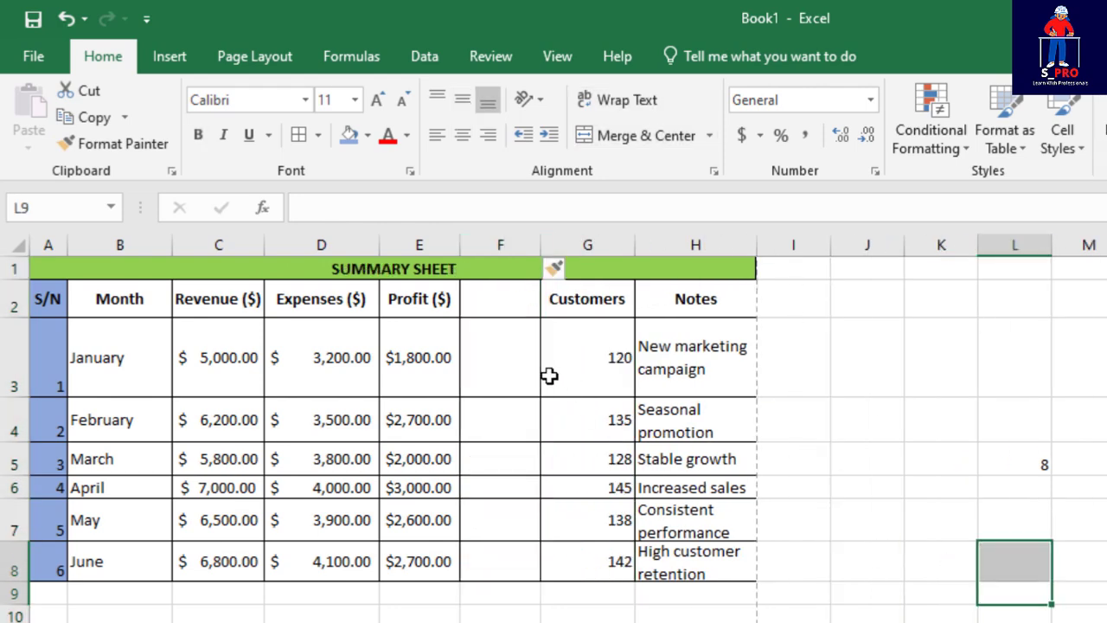
Step: Calculate January's profit-to-revenue ratio in F3 with the formula =E3/C3
{"action": "left_click", "coordinate": [517, 370]}
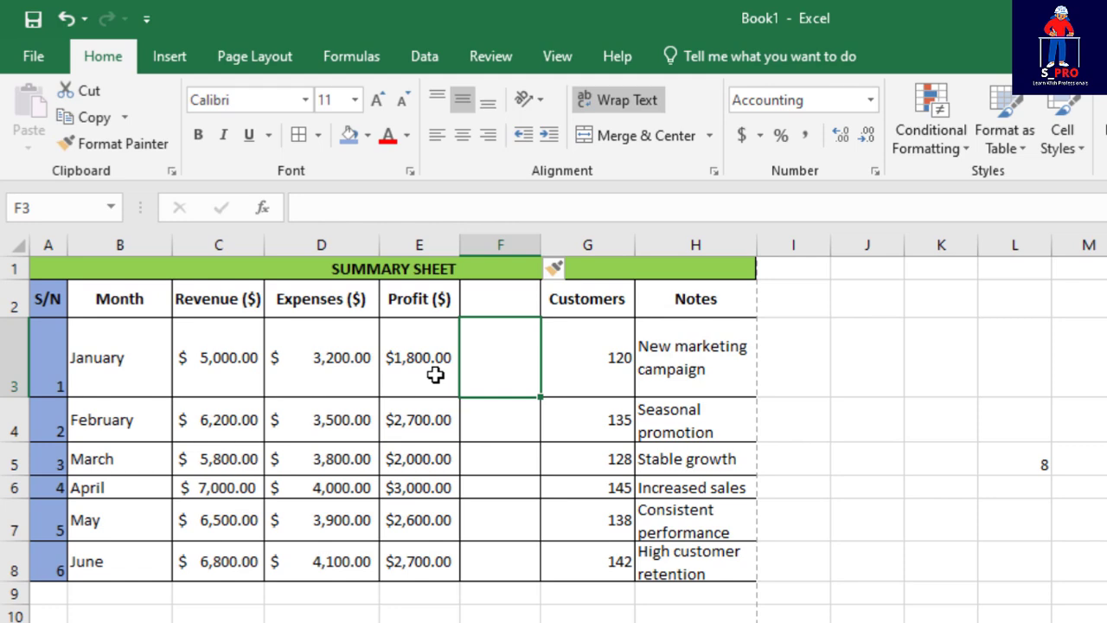
{"action": "type", "text": "="}
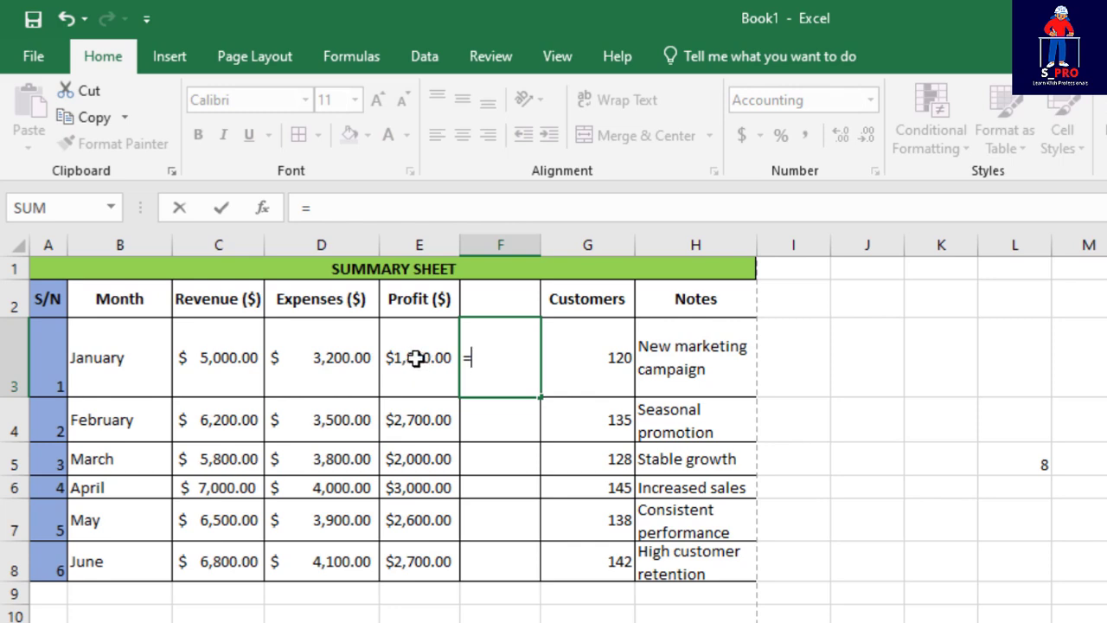
{"action": "left_click", "coordinate": [416, 358]}
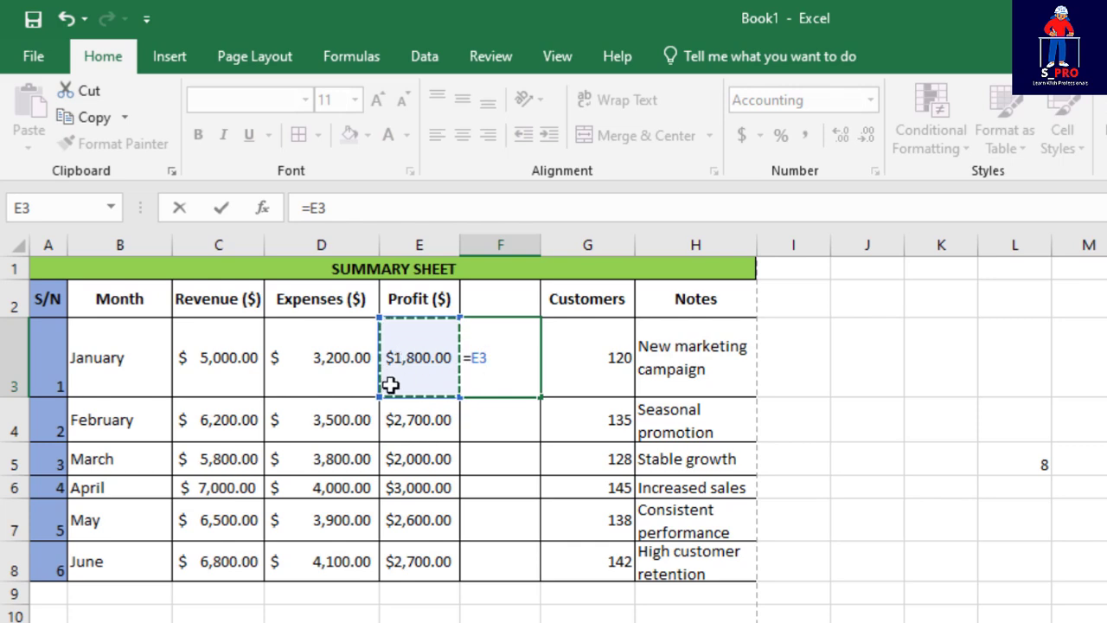
{"action": "type", "text": "/"}
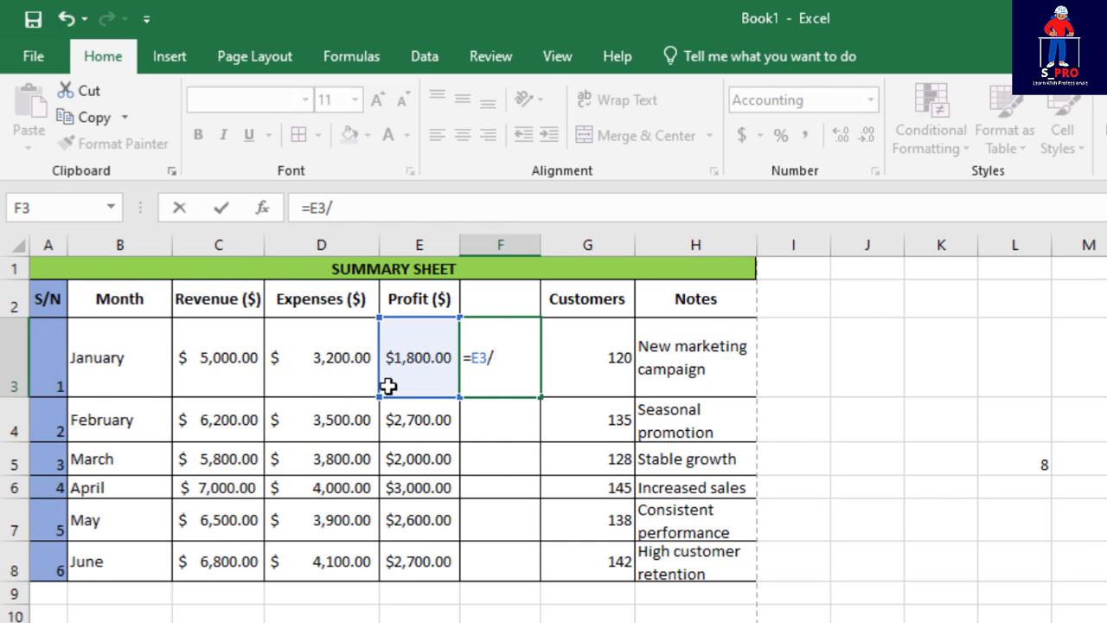
{"action": "left_click", "coordinate": [211, 361]}
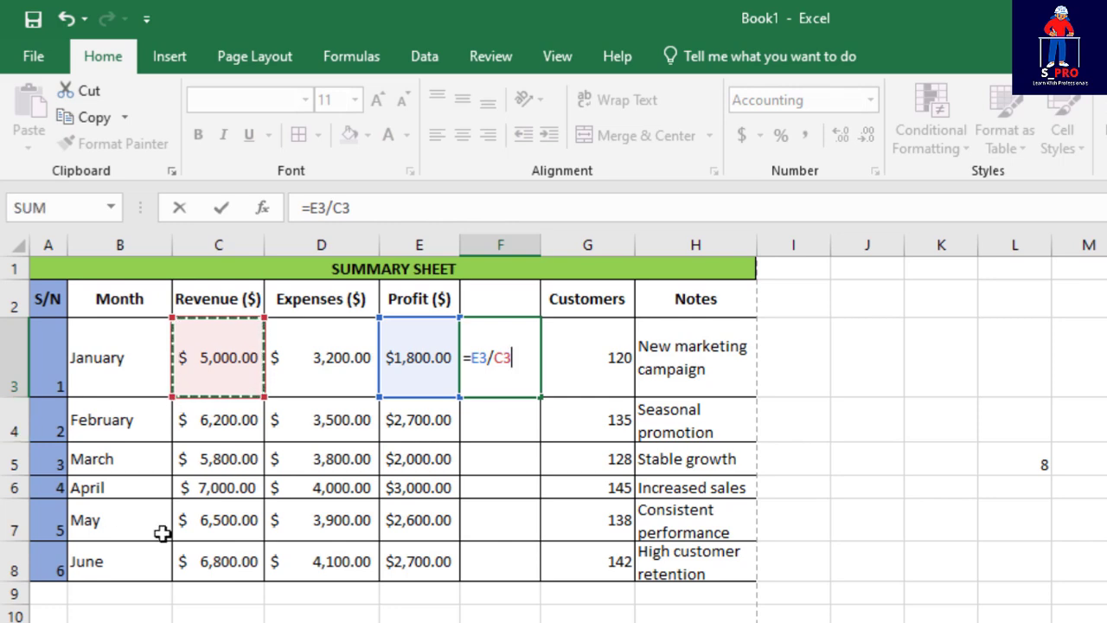
{"action": "key", "text": "Return"}
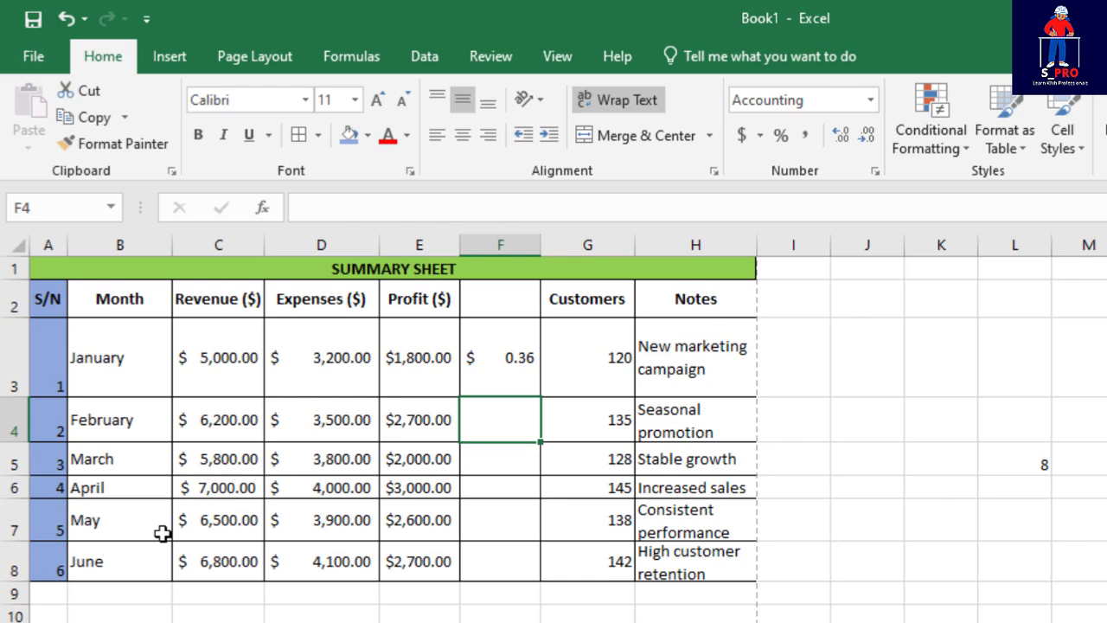
Step: Format the January ratio in F3 as a percentage and copy its formula down through the June row (F8)
{"action": "left_click", "coordinate": [501, 364]}
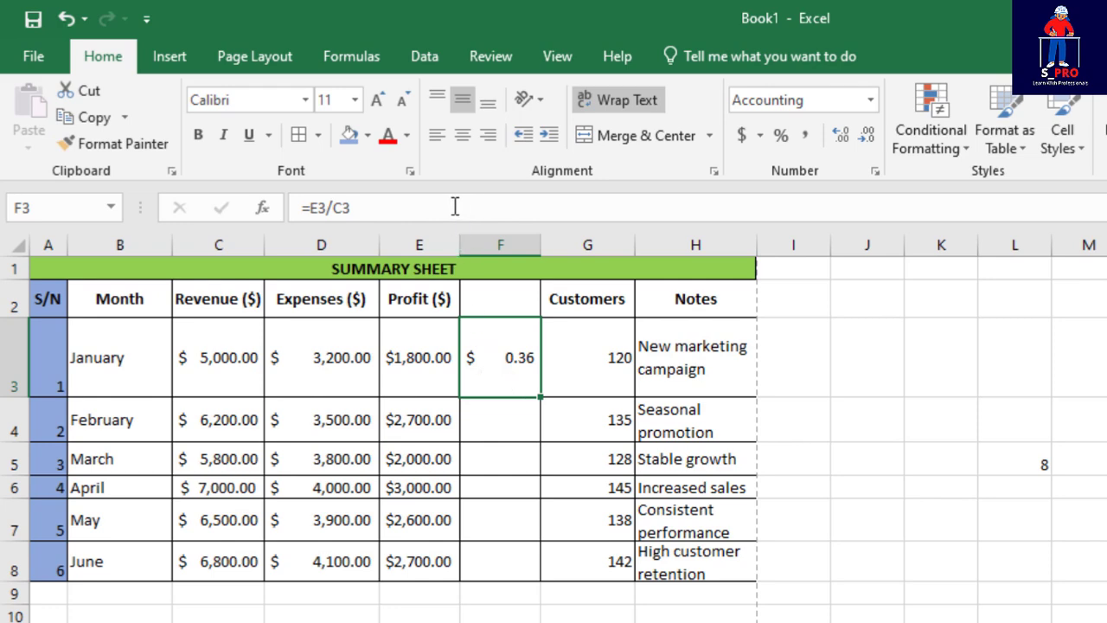
{"action": "left_click", "coordinate": [781, 137]}
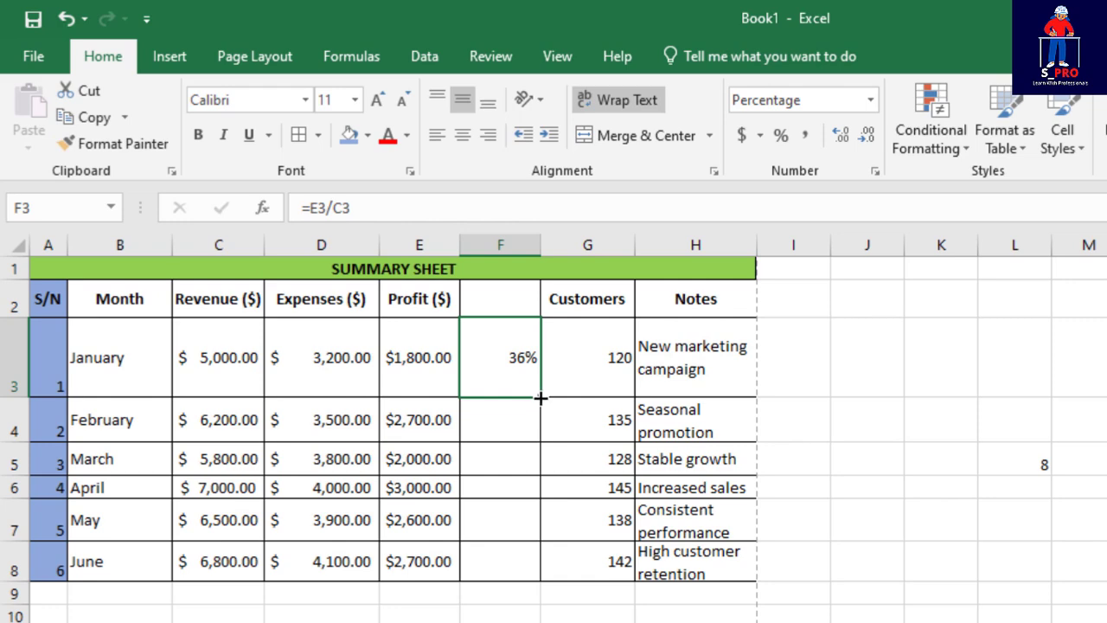
{"action": "left_click_drag", "start_coordinate": [540, 398], "coordinate": [527, 575]}
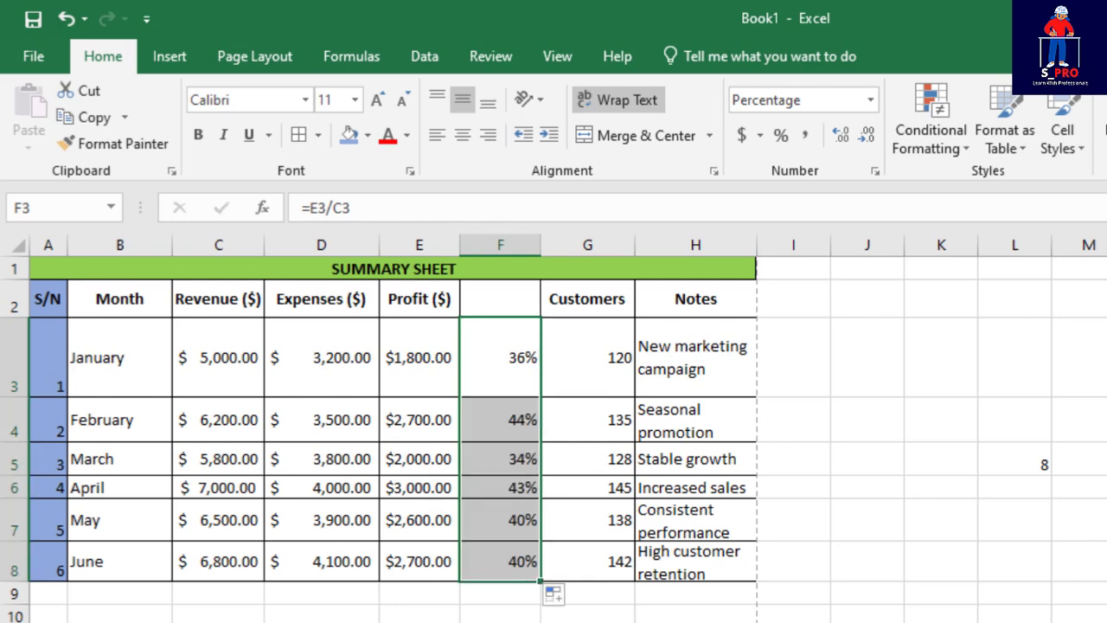
{"action": "left_click", "coordinate": [502, 622]}
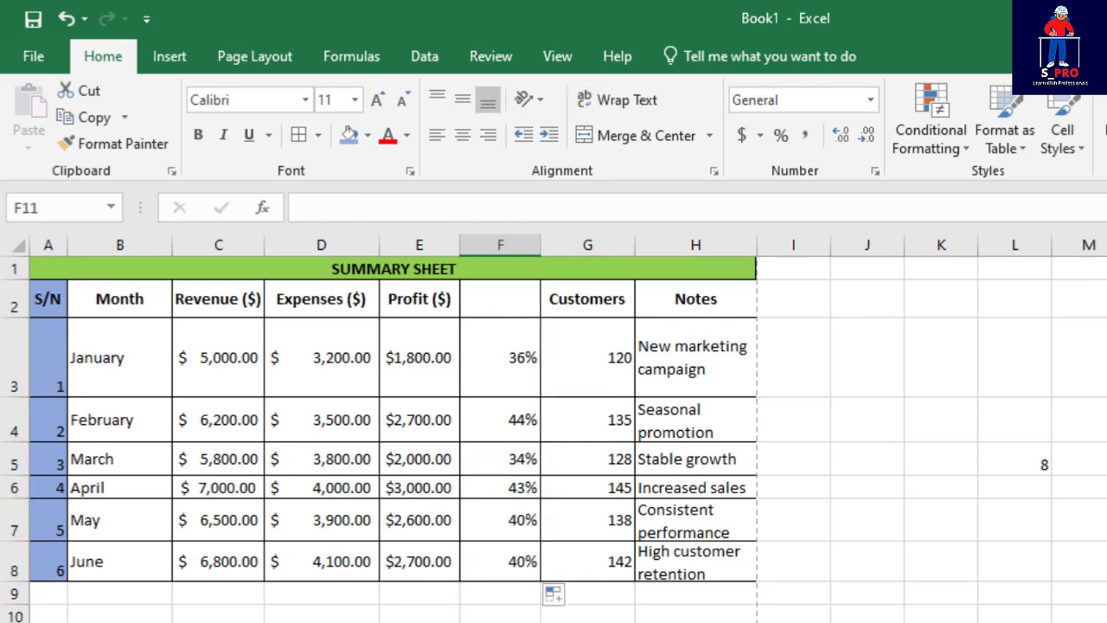
{"action": "left_click", "coordinate": [521, 416]}
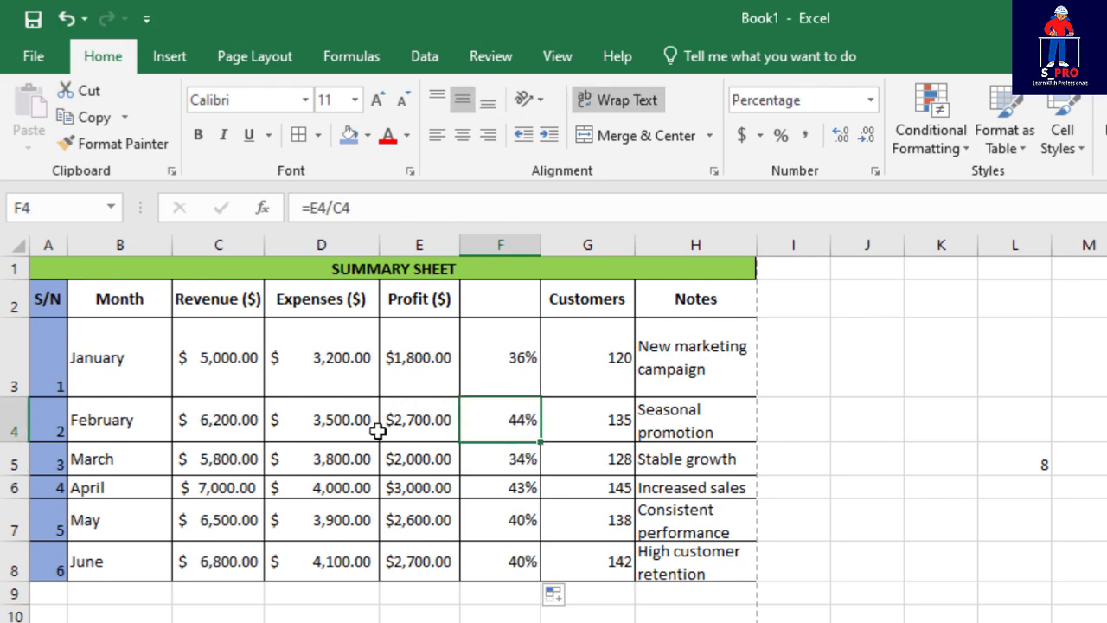
{"action": "left_click", "coordinate": [519, 519]}
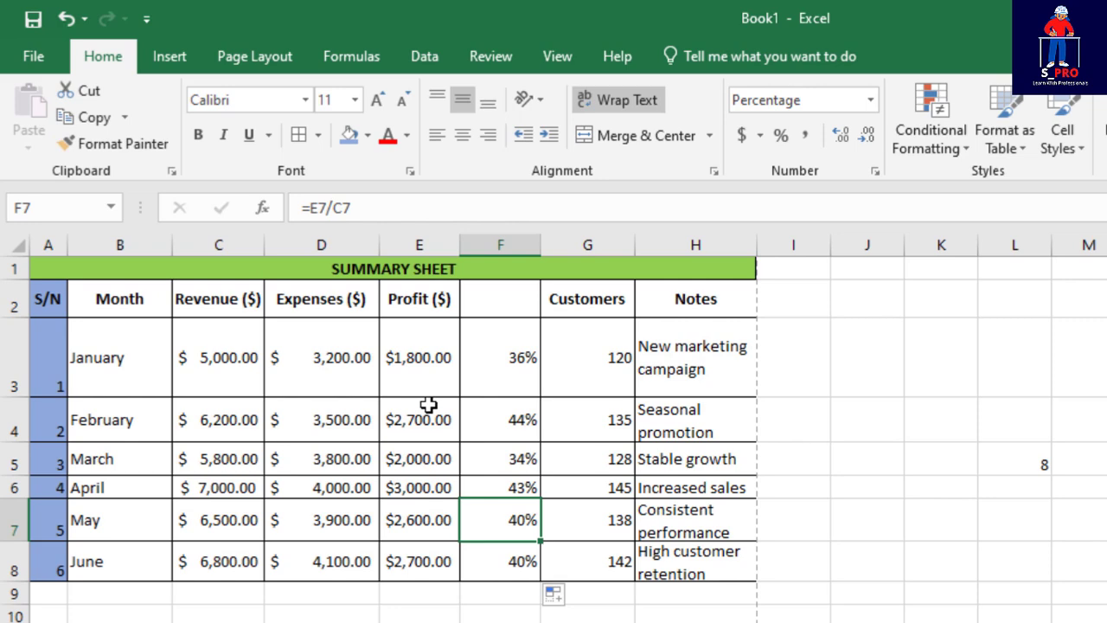
Step: Try 2000 as January's profit in E3 to test the percentage formula, and undo the change
{"action": "left_click", "coordinate": [415, 358]}
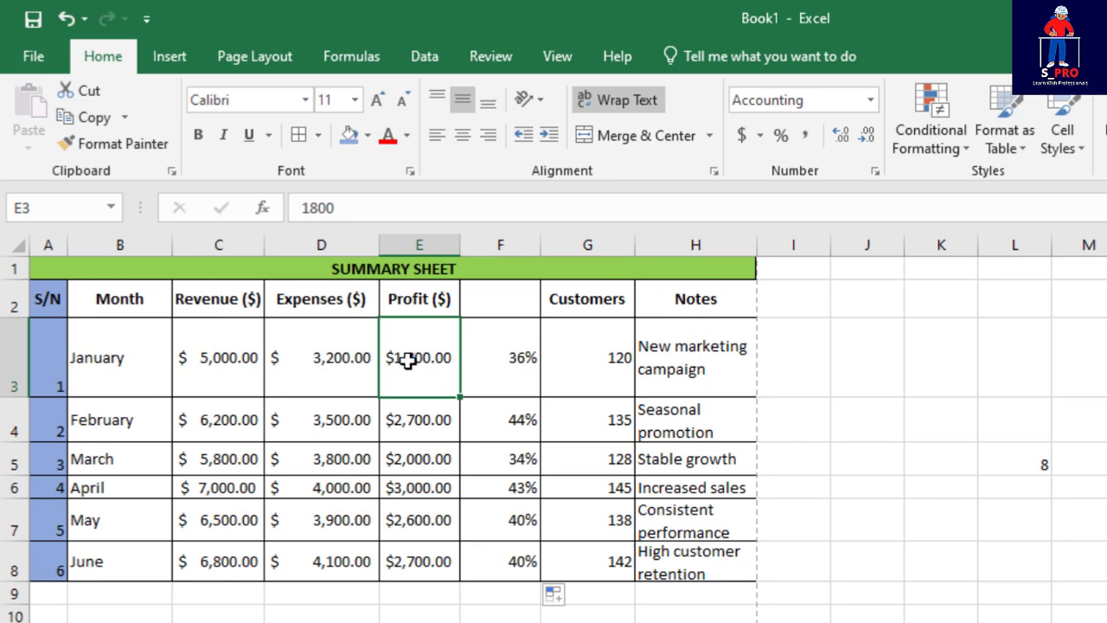
{"action": "type", "text": "2,0"}
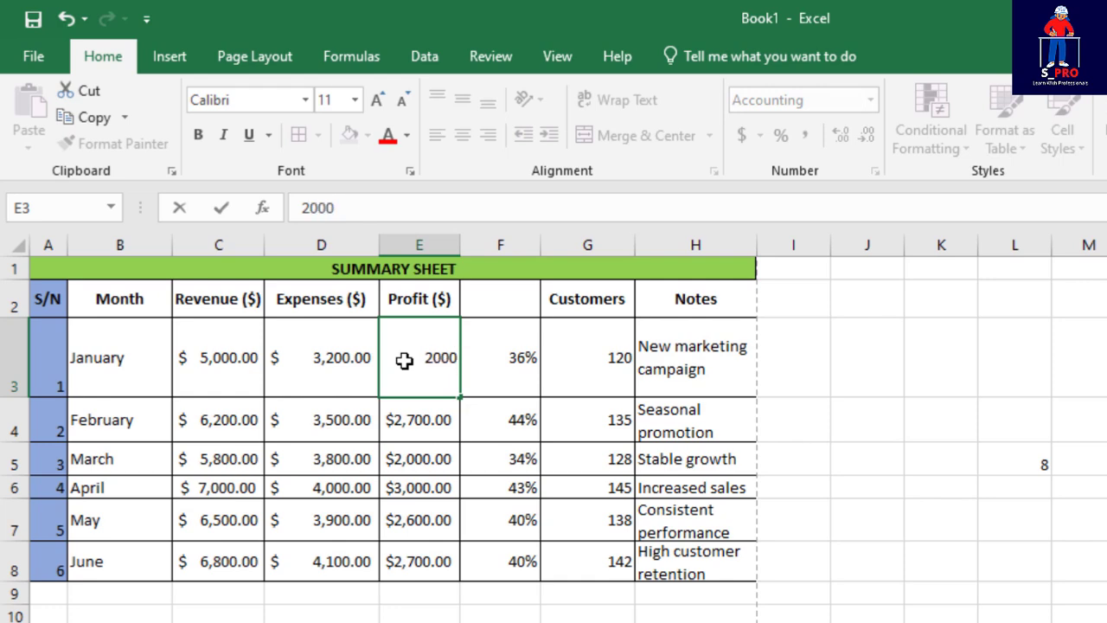
{"action": "type", "text": "00"}
{"action": "key", "text": "Return"}
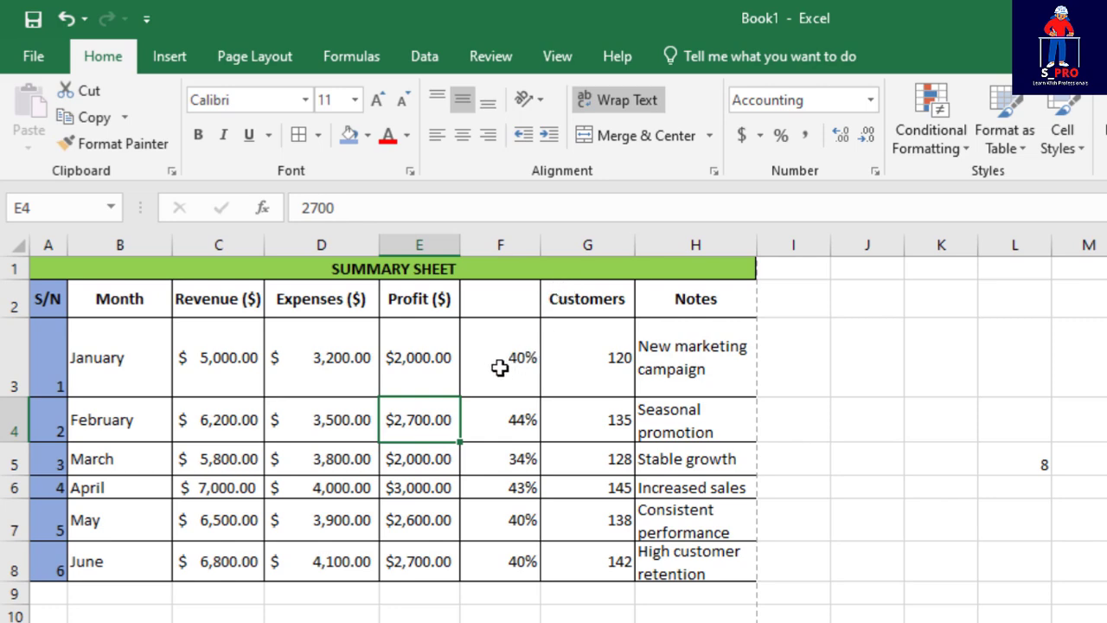
{"action": "left_click", "coordinate": [66, 18]}
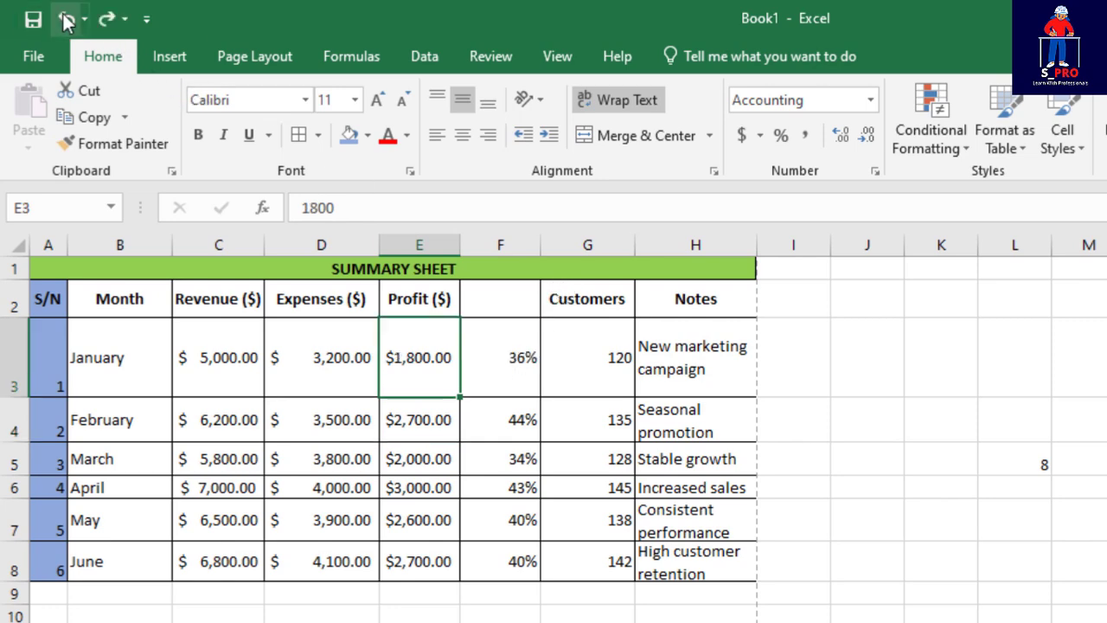
Step: Insert a blank row between the table headings and the January row
{"action": "left_click", "coordinate": [574, 364]}
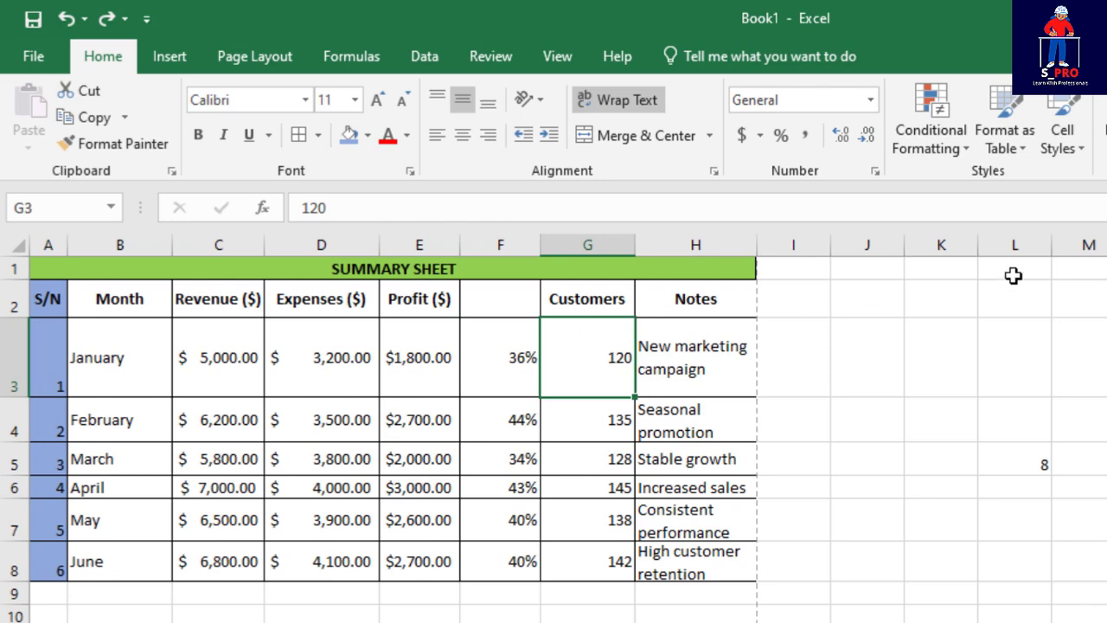
{"action": "left_click", "coordinate": [1106, 140]}
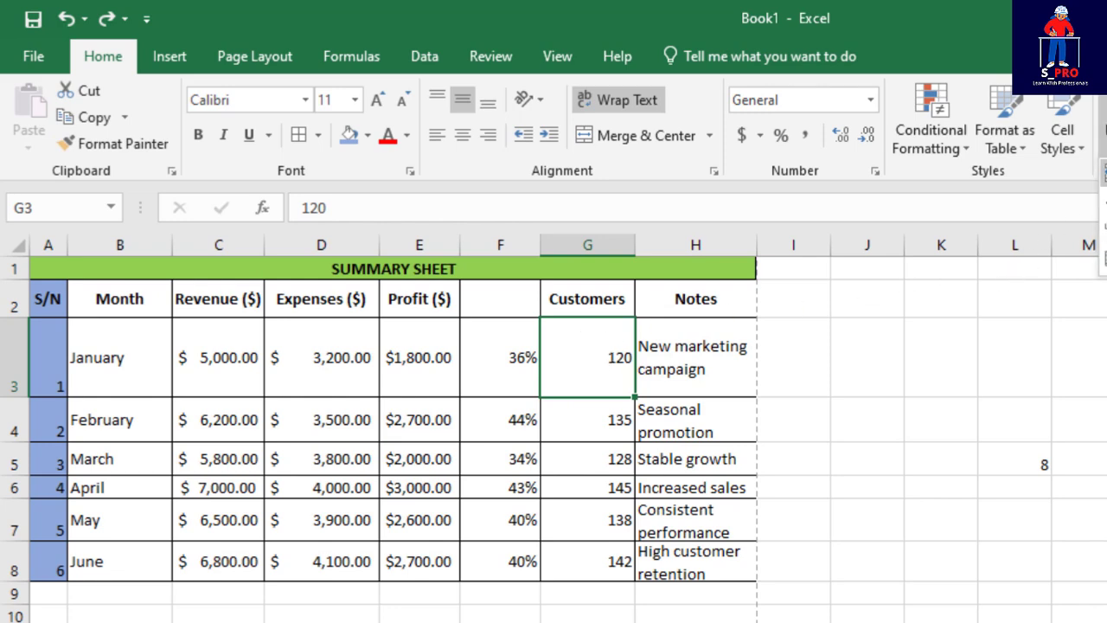
{"action": "left_click", "coordinate": [1104, 205]}
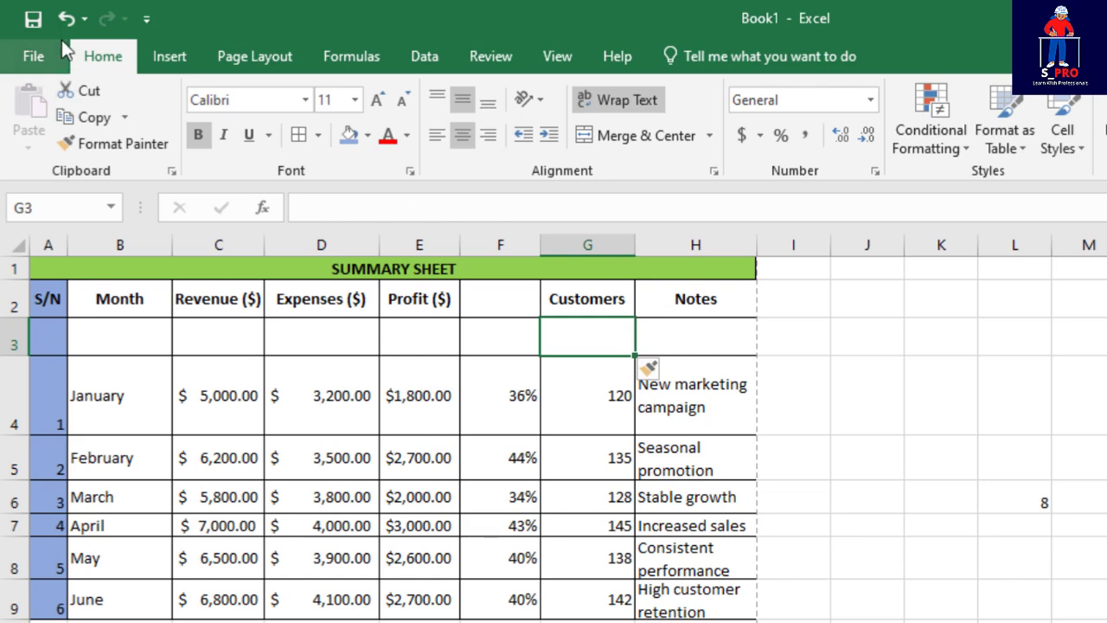
Step: Undo the blank row insertion above January and insert a blank column before the Customers column
{"action": "left_click", "coordinate": [65, 18]}
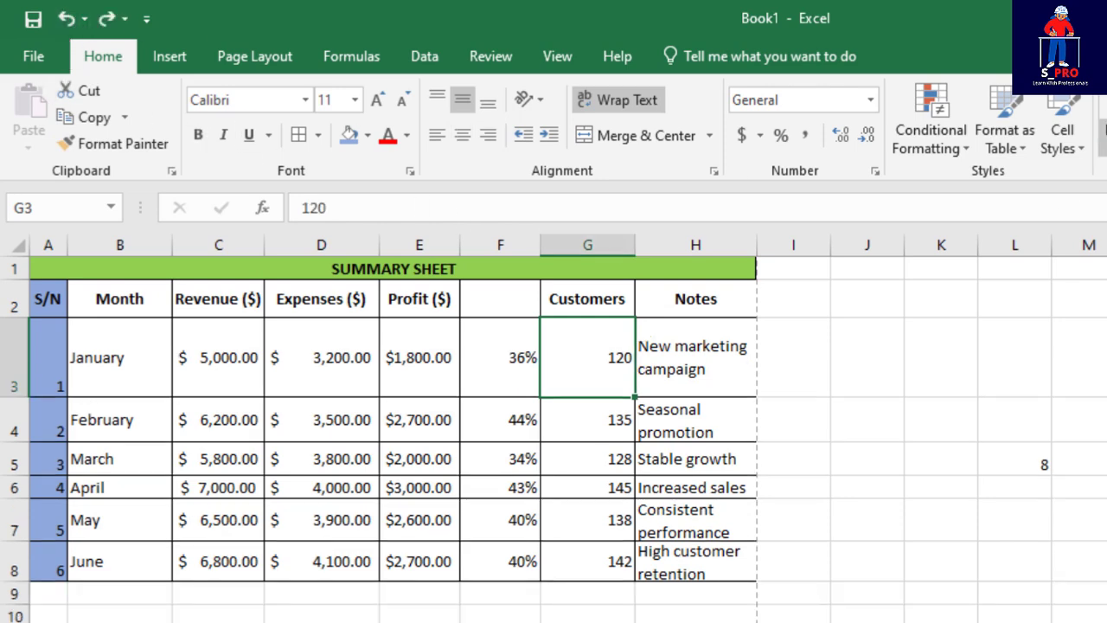
{"action": "left_click", "coordinate": [1105, 141]}
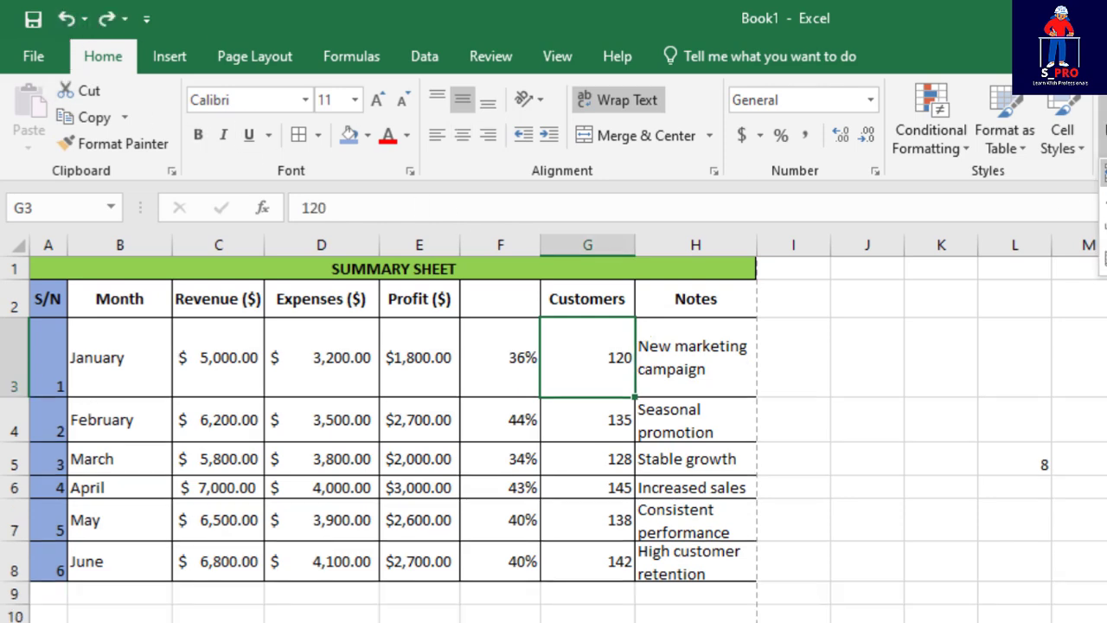
{"action": "left_click", "coordinate": [1103, 227]}
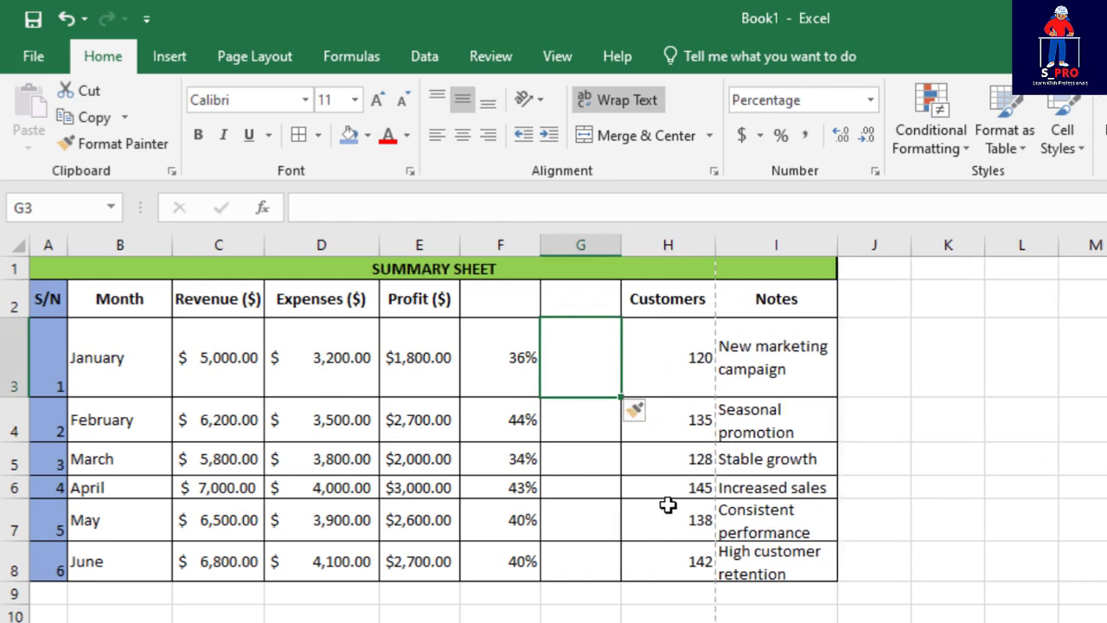
Step: Calculate January's expenses-to-revenue percentage in G3 with the formula =D3/C3
{"action": "left_click", "coordinate": [671, 489]}
{"action": "left_click", "coordinate": [584, 358]}
{"action": "type", "text": "="}
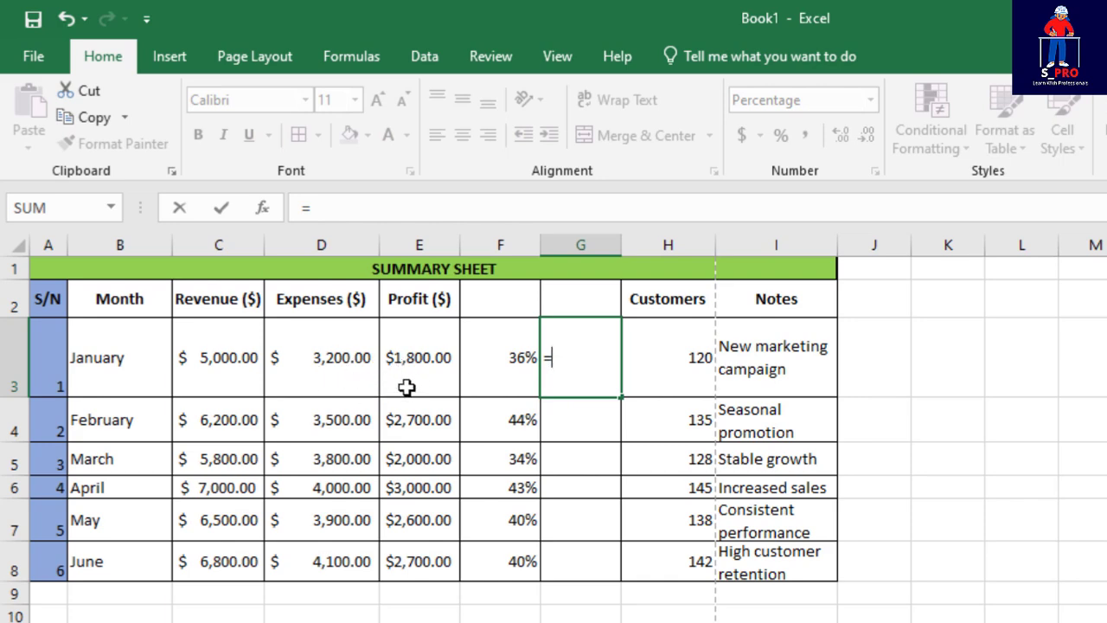
{"action": "left_click", "coordinate": [336, 357]}
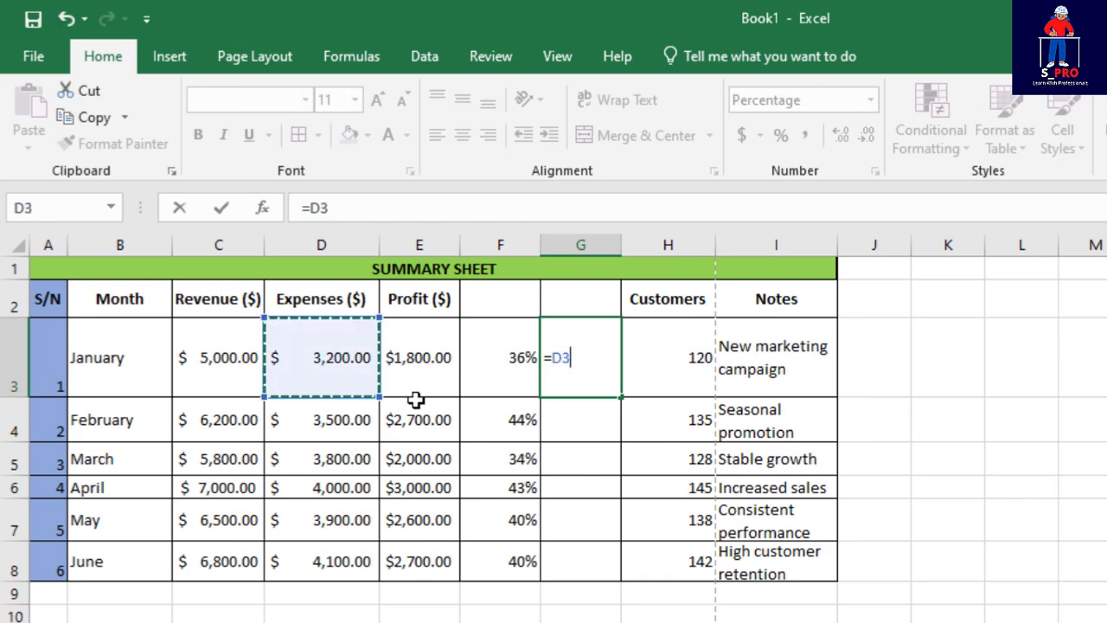
{"action": "type", "text": "/"}
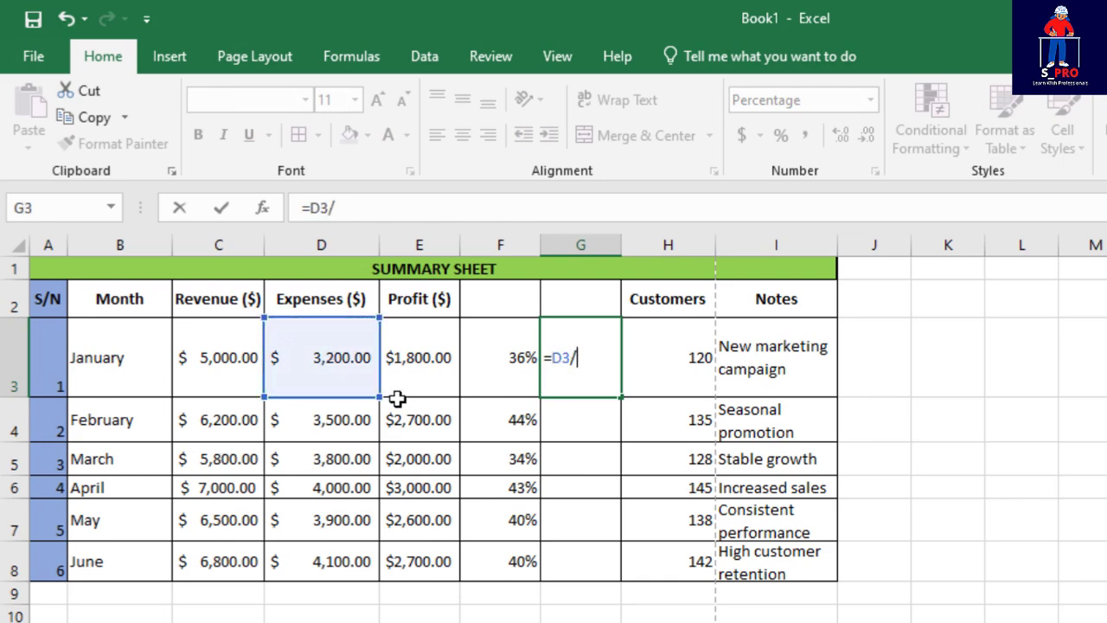
{"action": "left_click", "coordinate": [210, 367]}
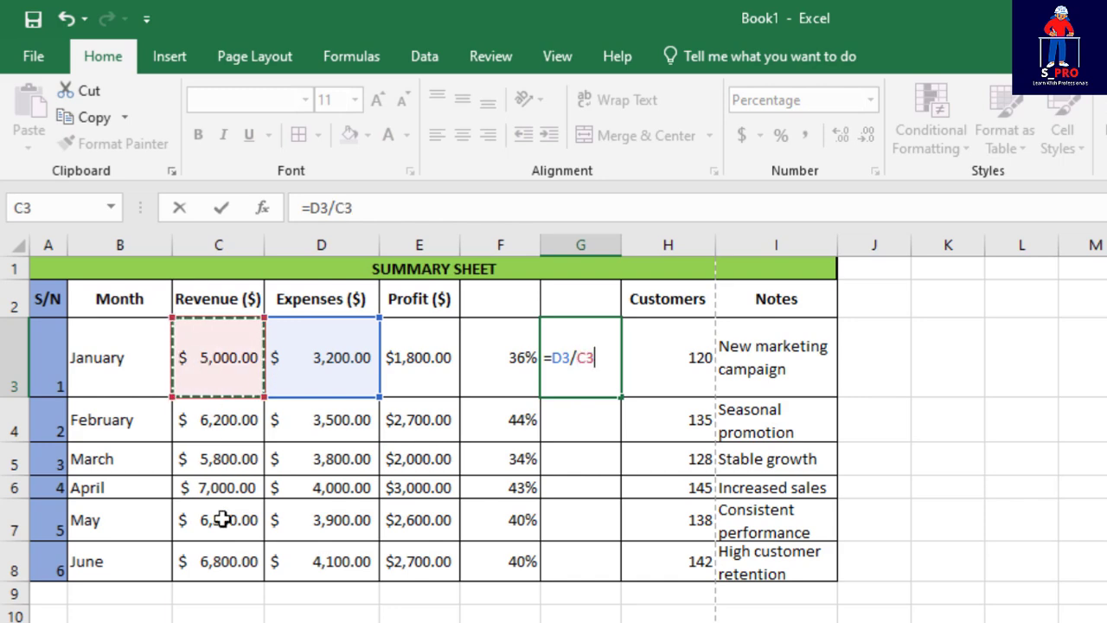
{"action": "key", "text": "Return"}
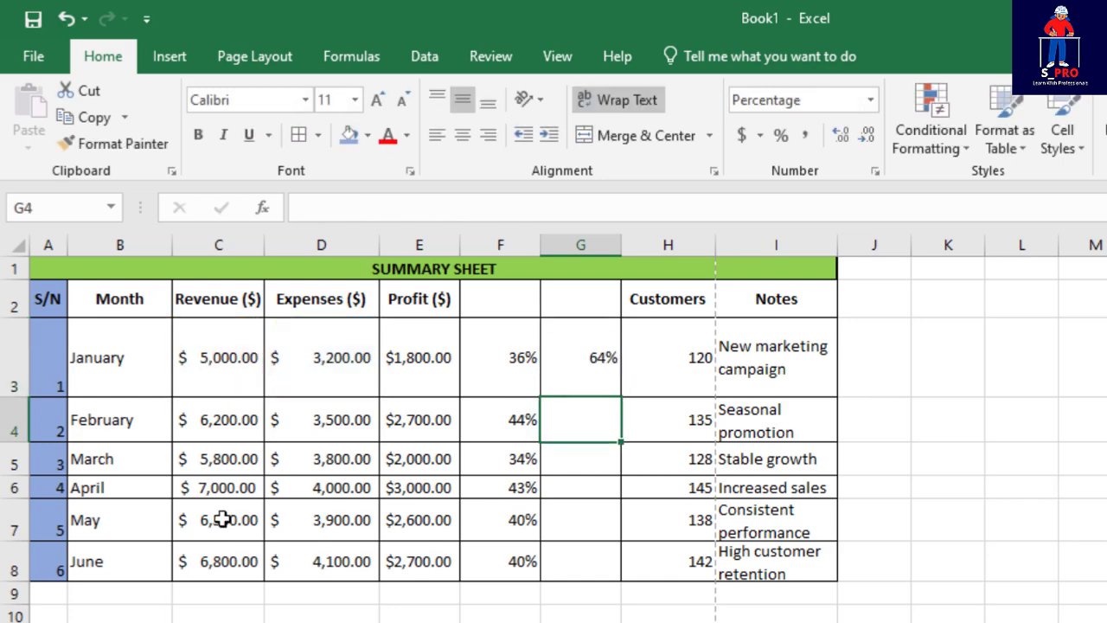
Step: Copy the January expenses percentage formula from G3 down through the June row (G8)
{"action": "left_click", "coordinate": [586, 377]}
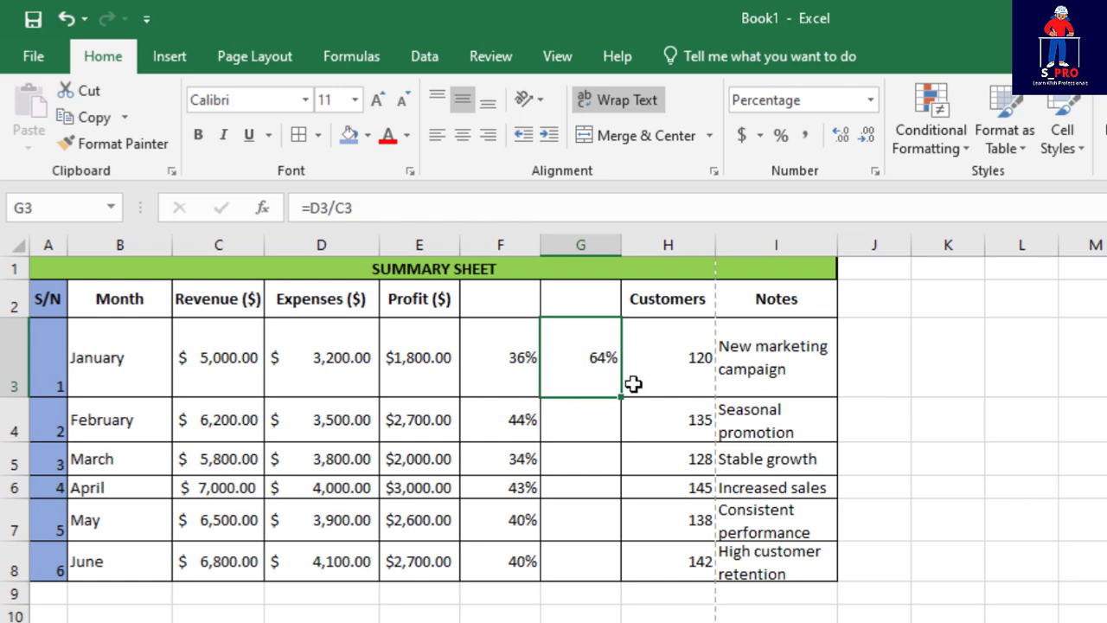
{"action": "left_click_drag", "start_coordinate": [621, 397], "coordinate": [615, 579]}
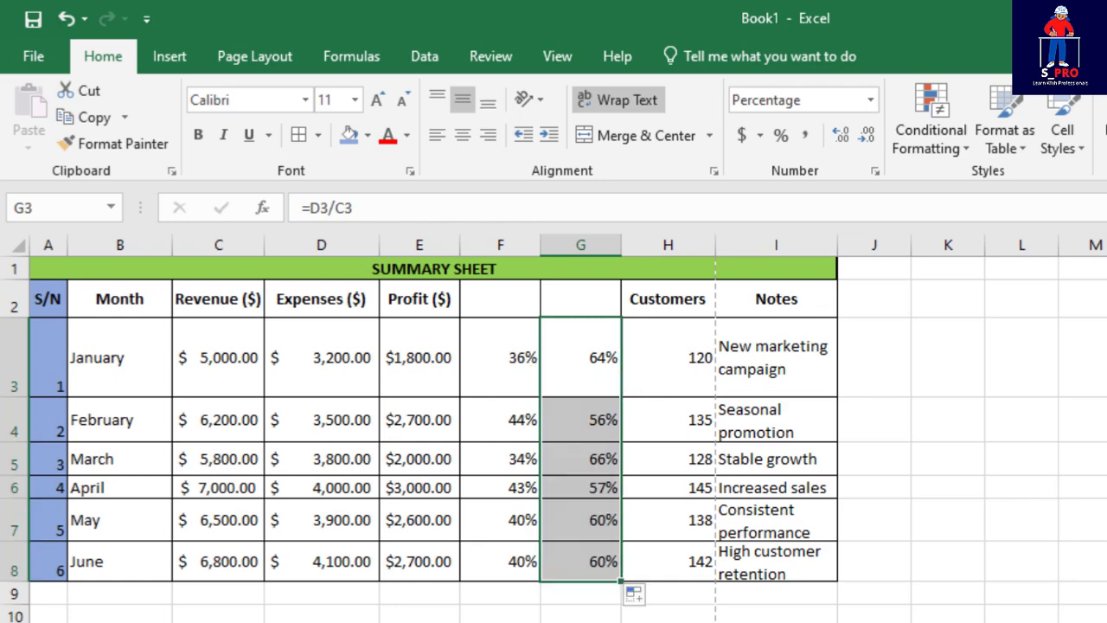
{"action": "left_click", "coordinate": [581, 621]}
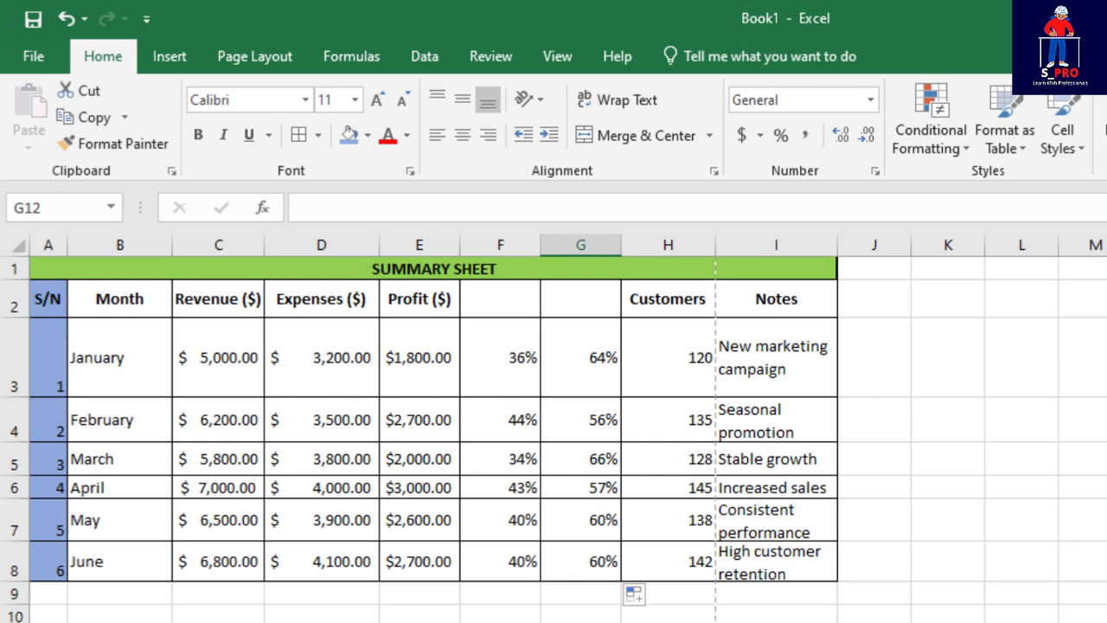
Step: Insert another blank column between the expenses percentage column and the Customers column
{"action": "left_click", "coordinate": [646, 296]}
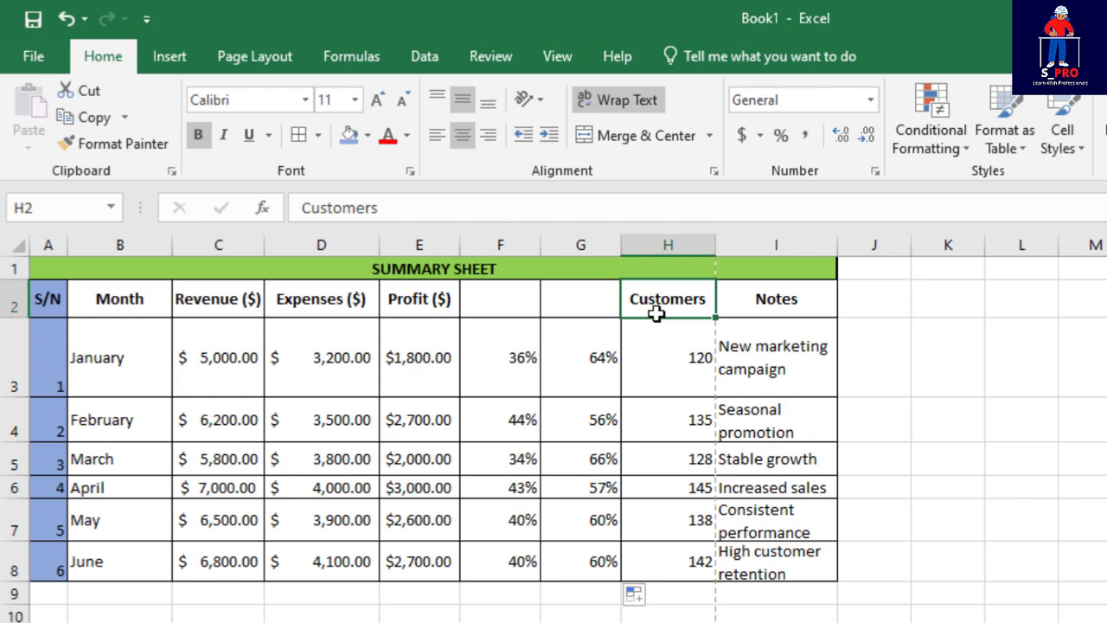
{"action": "left_click", "coordinate": [1106, 148]}
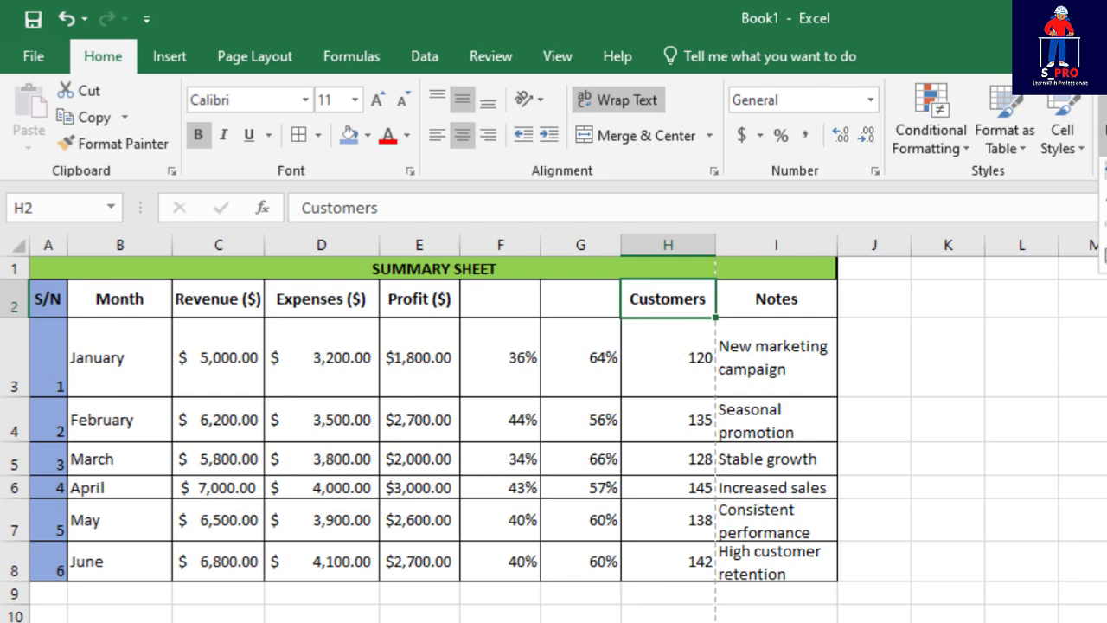
{"action": "left_click", "coordinate": [1106, 231]}
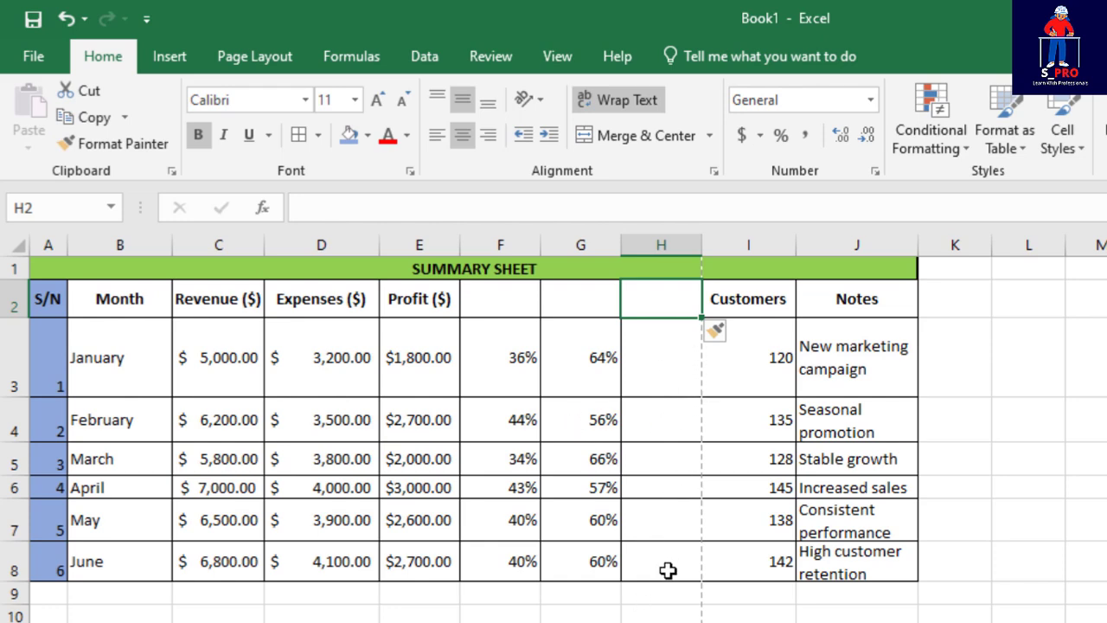
Step: Add January's expenses and profit percentages in H3 with the formula =G3+F3
{"action": "left_click", "coordinate": [662, 358]}
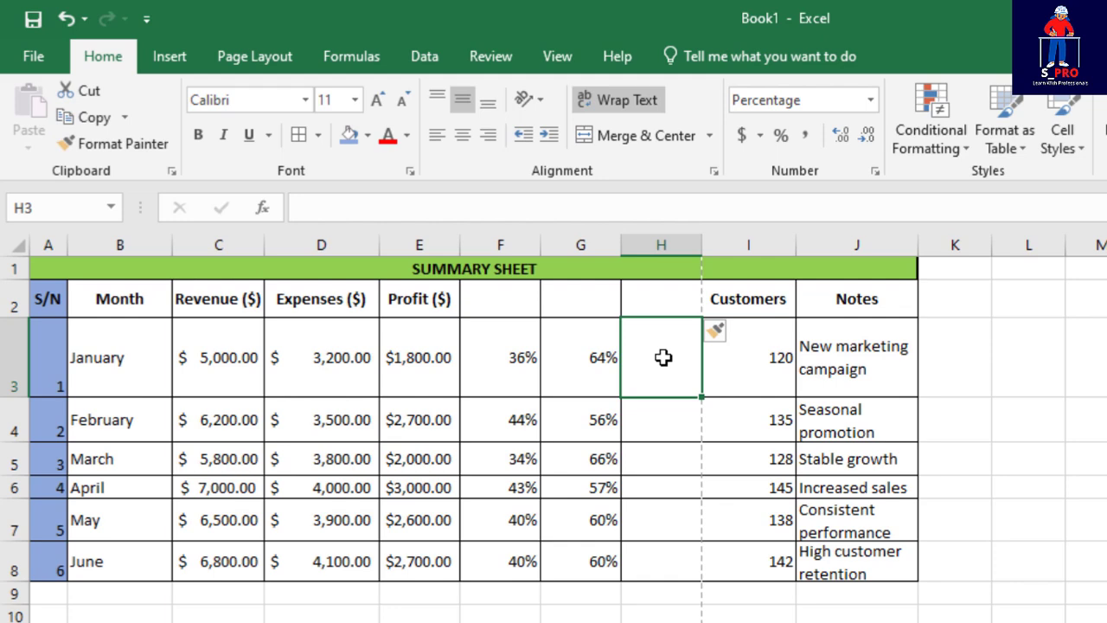
{"action": "type", "text": "="}
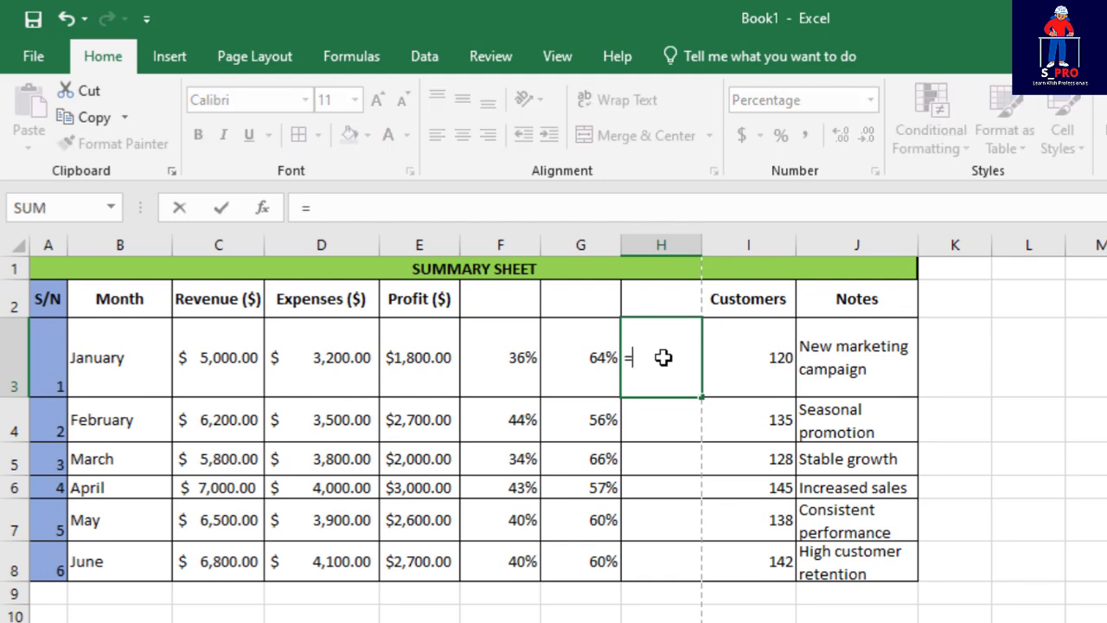
{"action": "left_click", "coordinate": [597, 360]}
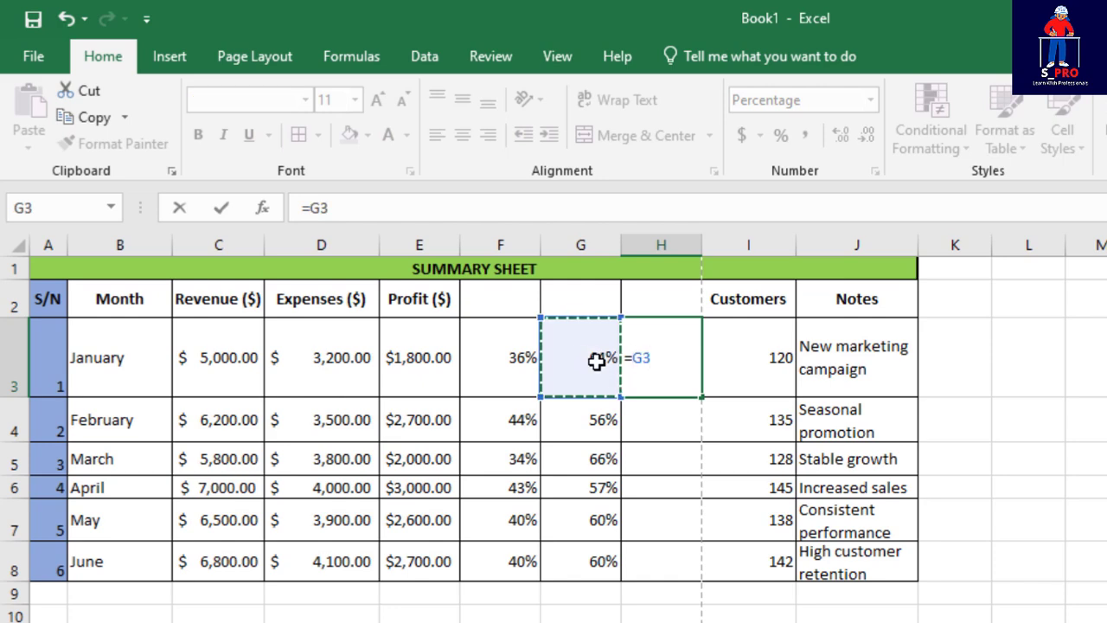
{"action": "key", "text": "BackSpace"}
{"action": "key", "text": "BackSpace"}
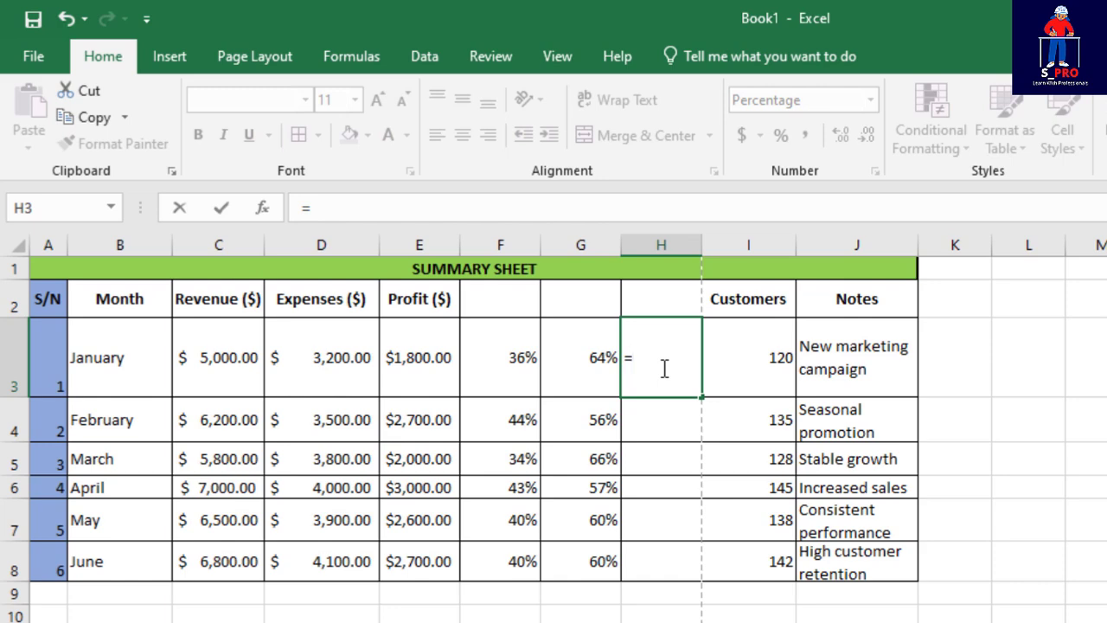
{"action": "type", "text": "G3"}
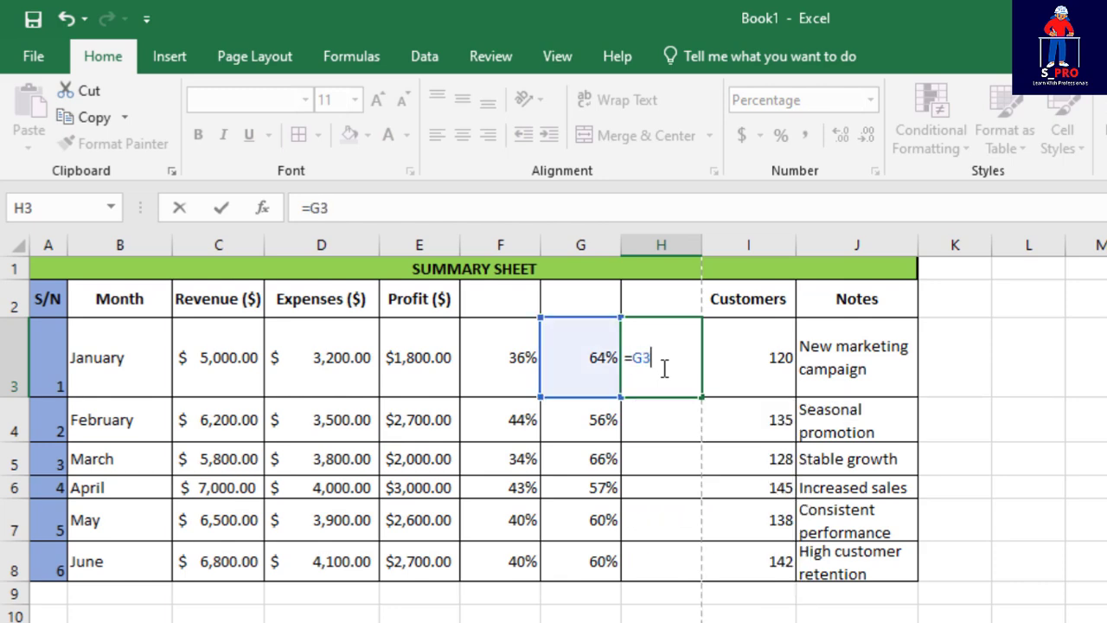
{"action": "type", "text": "+F3"}
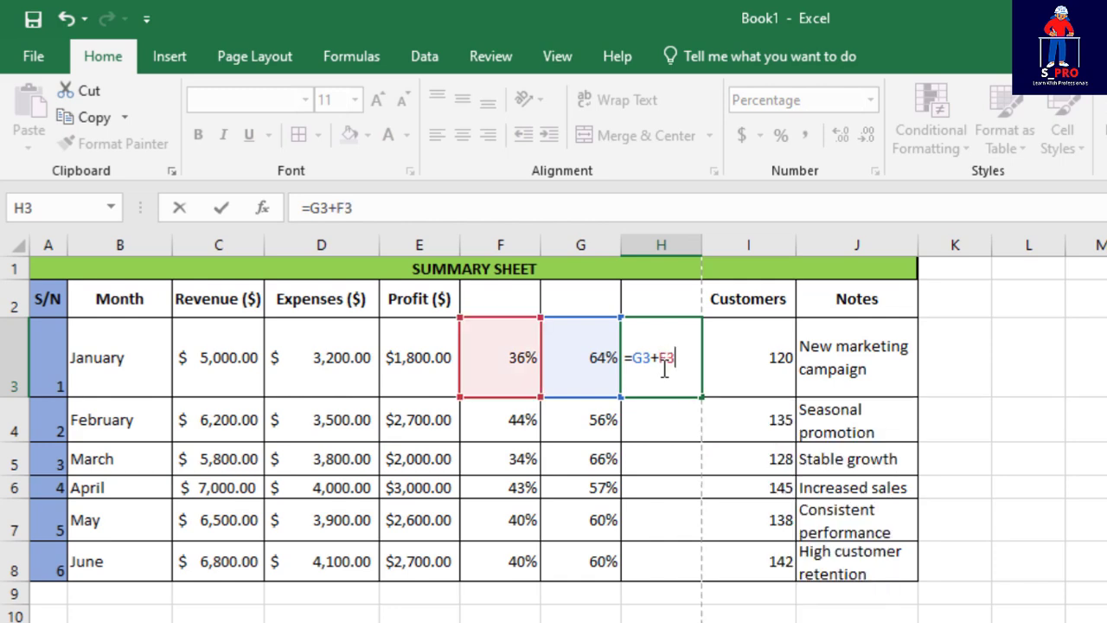
{"action": "key", "text": "Return"}
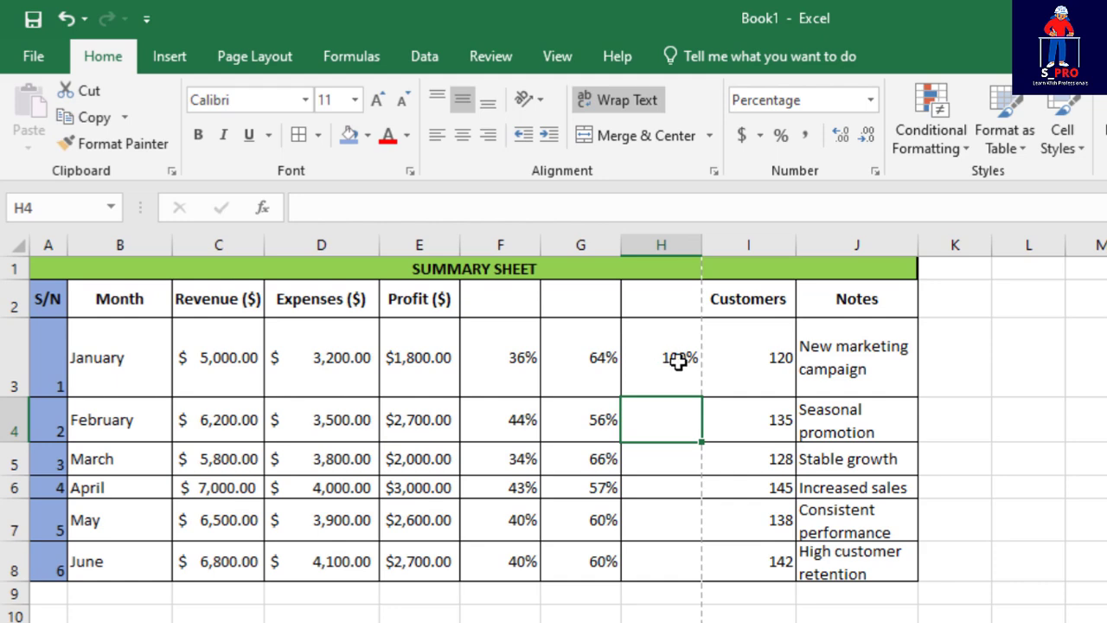
Step: Copy the percentage sum formula from H3 down through the June row (H8)
{"action": "left_click", "coordinate": [677, 362]}
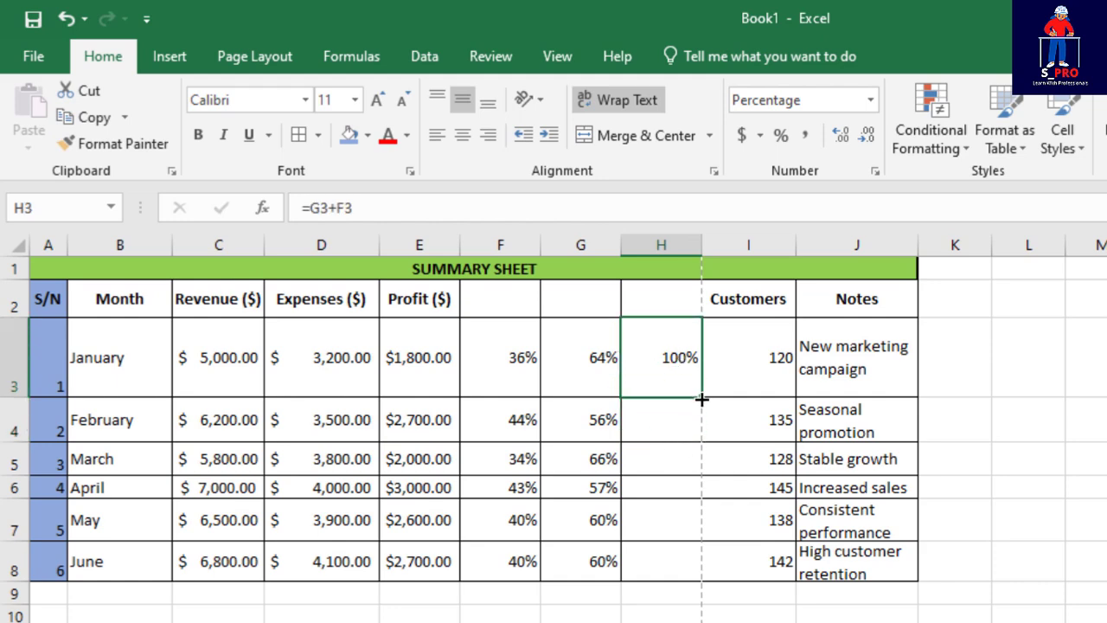
{"action": "left_click_drag", "start_coordinate": [701, 399], "coordinate": [684, 595]}
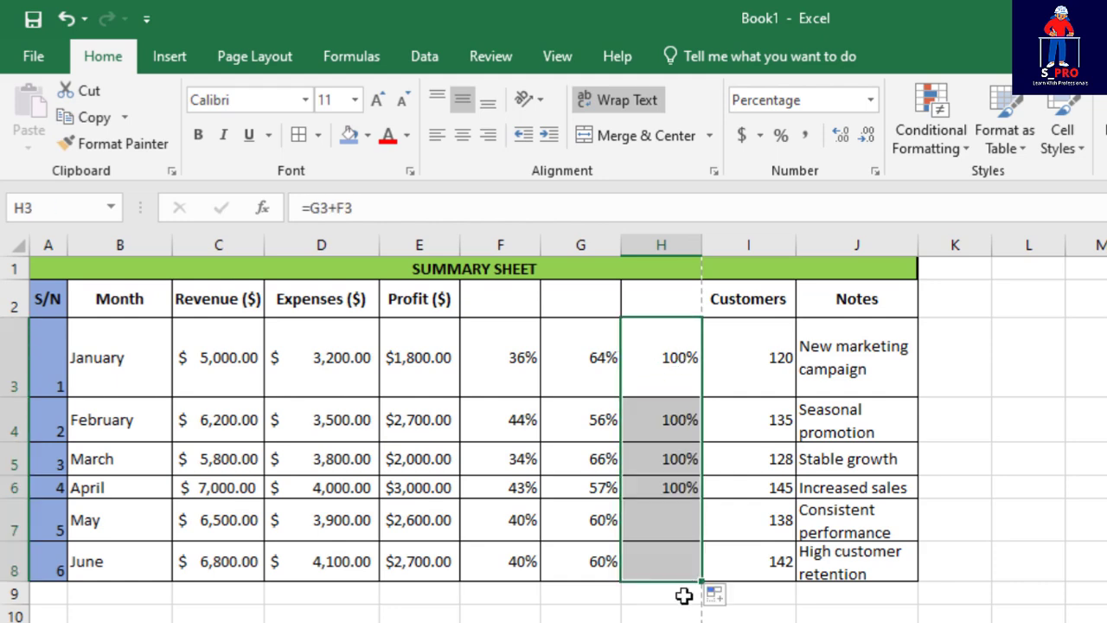
{"action": "left_click", "coordinate": [683, 552]}
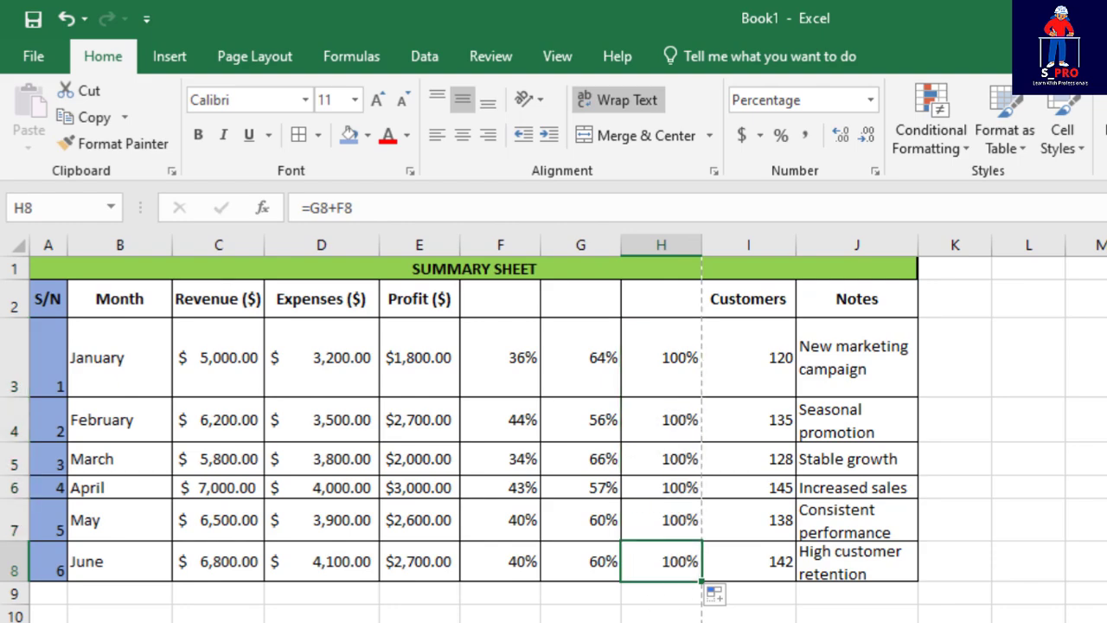
{"action": "left_click", "coordinate": [659, 622]}
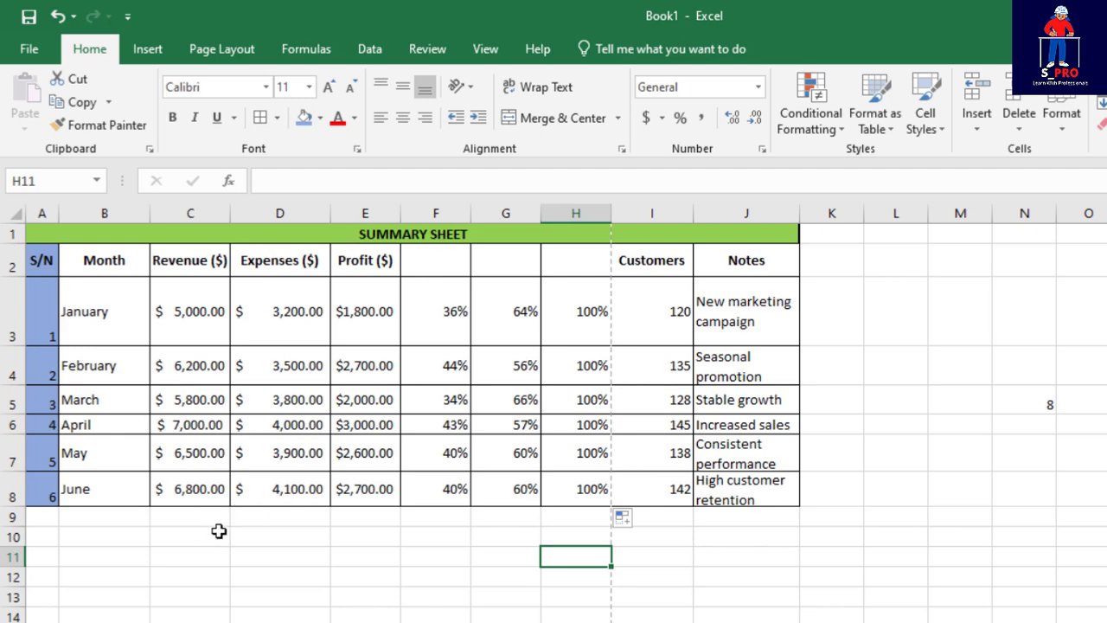
Step: Enter the label GRAND TOTAL in B9, below the June row
{"action": "left_click", "coordinate": [90, 517]}
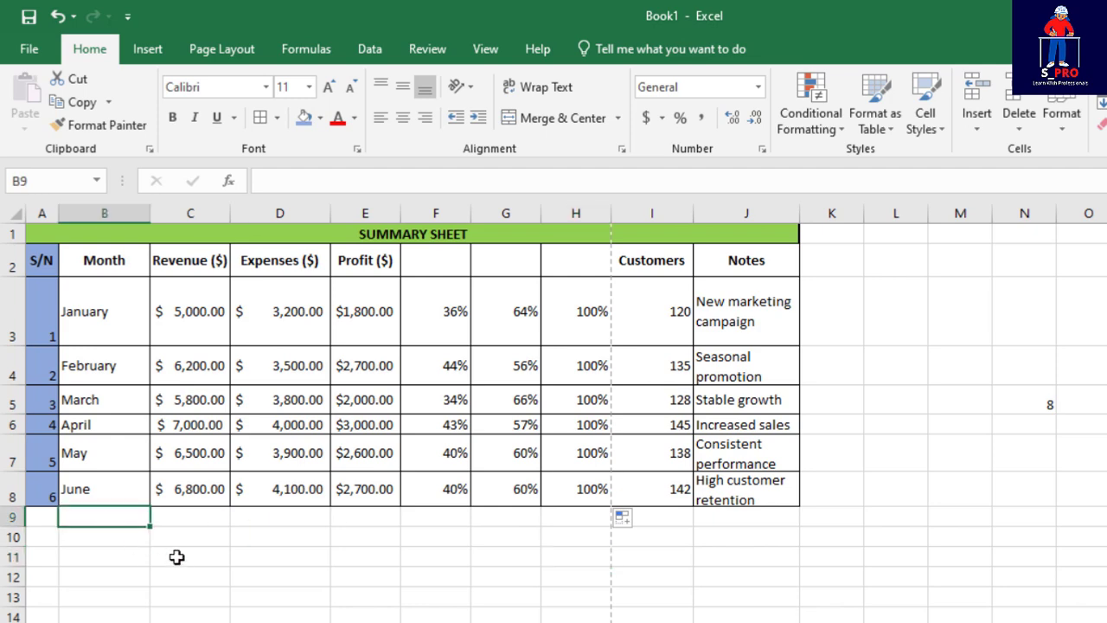
{"action": "type", "text": "GRA"}
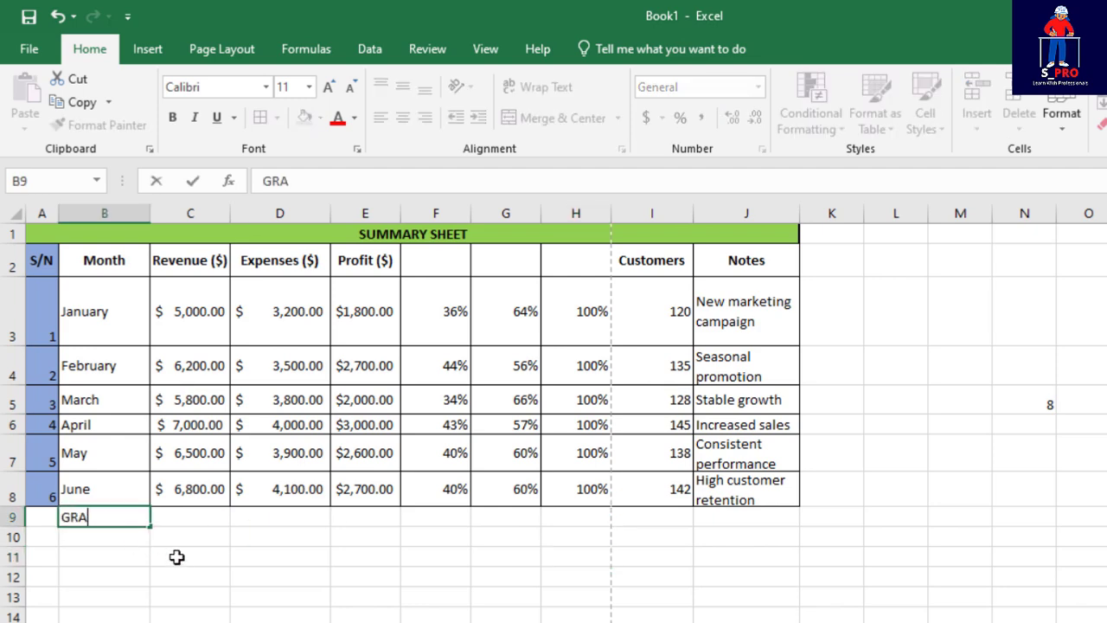
{"action": "type", "text": "ND TOTA"}
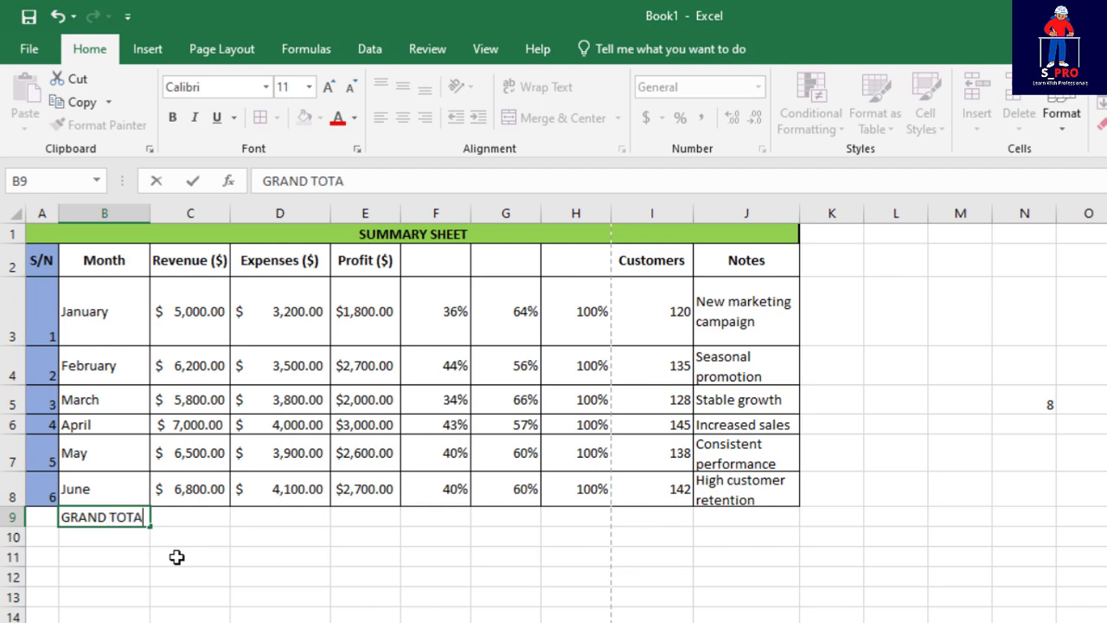
{"action": "type", "text": "L"}
{"action": "left_click", "coordinate": [184, 579]}
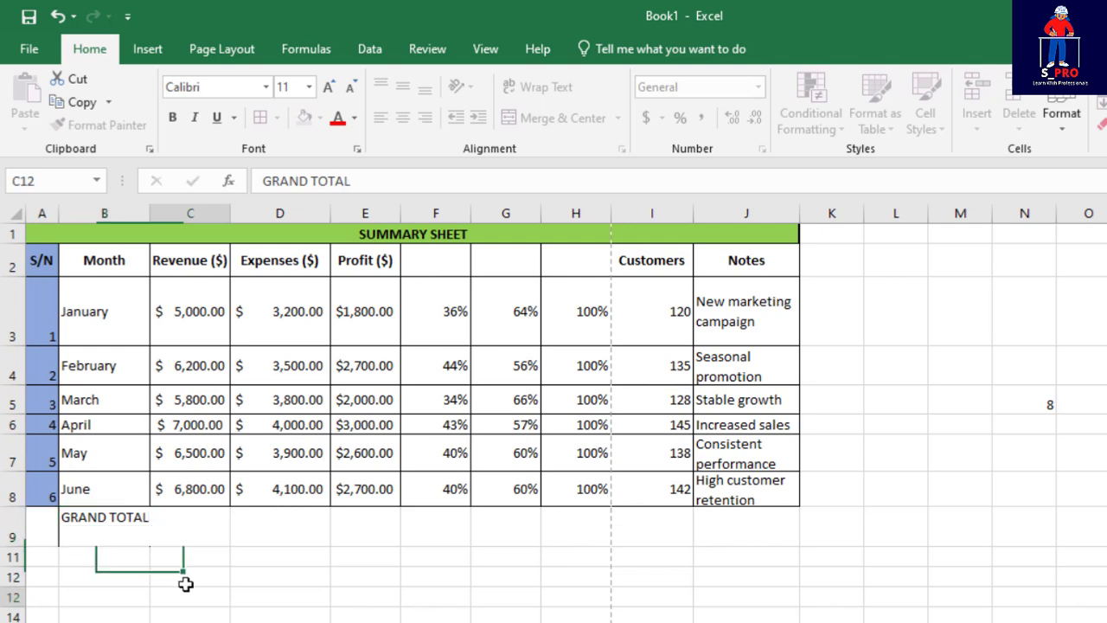
Step: Total the January to June revenue in C9 with the formula =C3+C4+C5+C6+C7+C8
{"action": "left_click", "coordinate": [179, 527]}
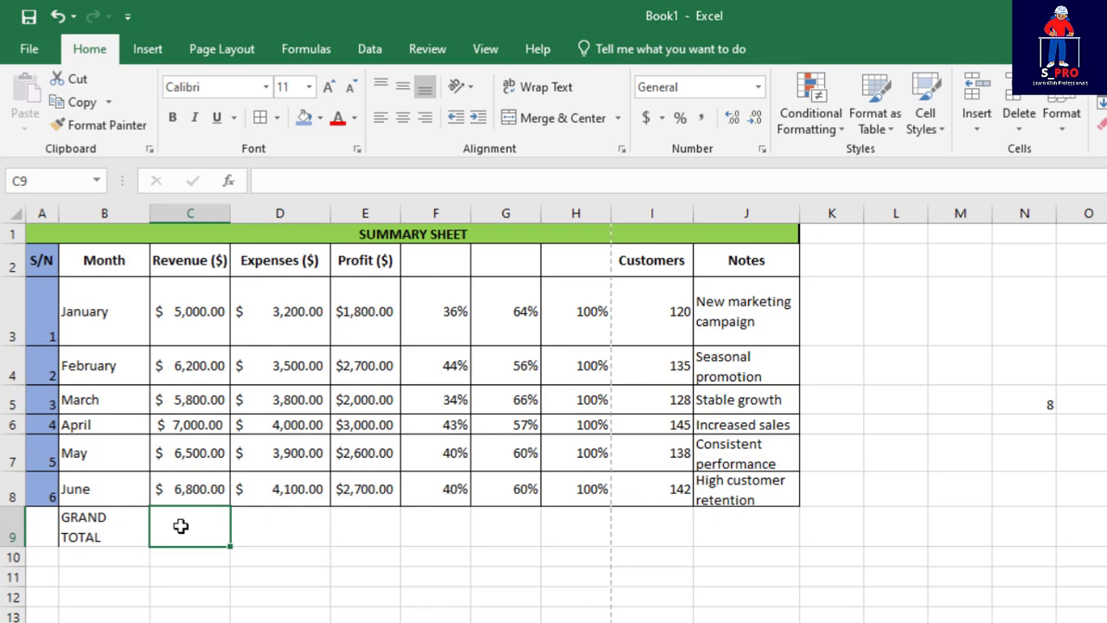
{"action": "type", "text": "="}
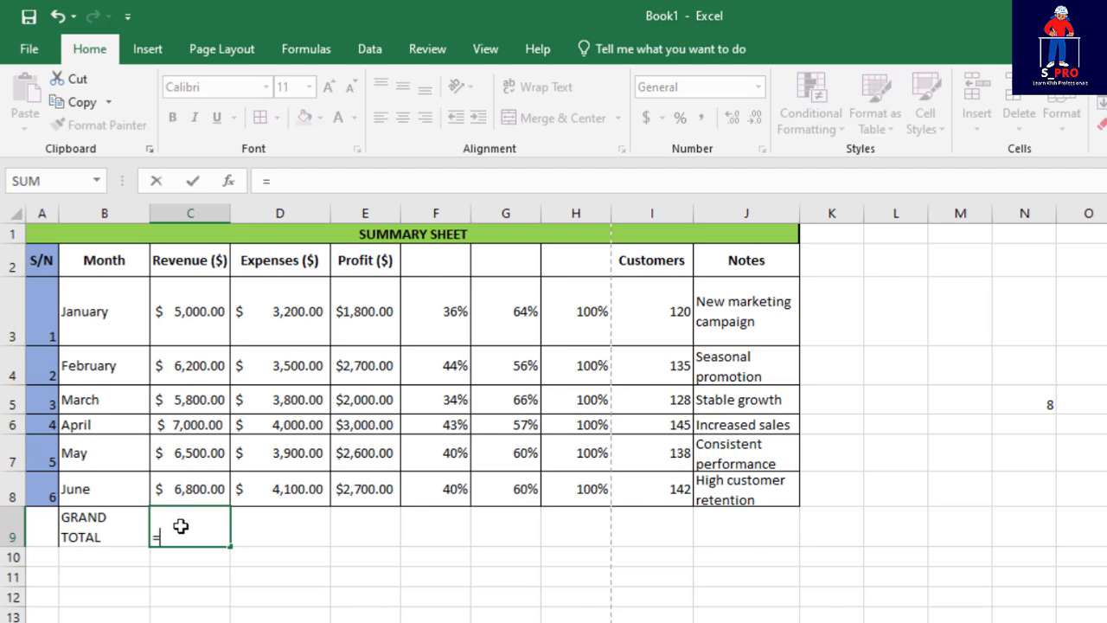
{"action": "left_click", "coordinate": [197, 318]}
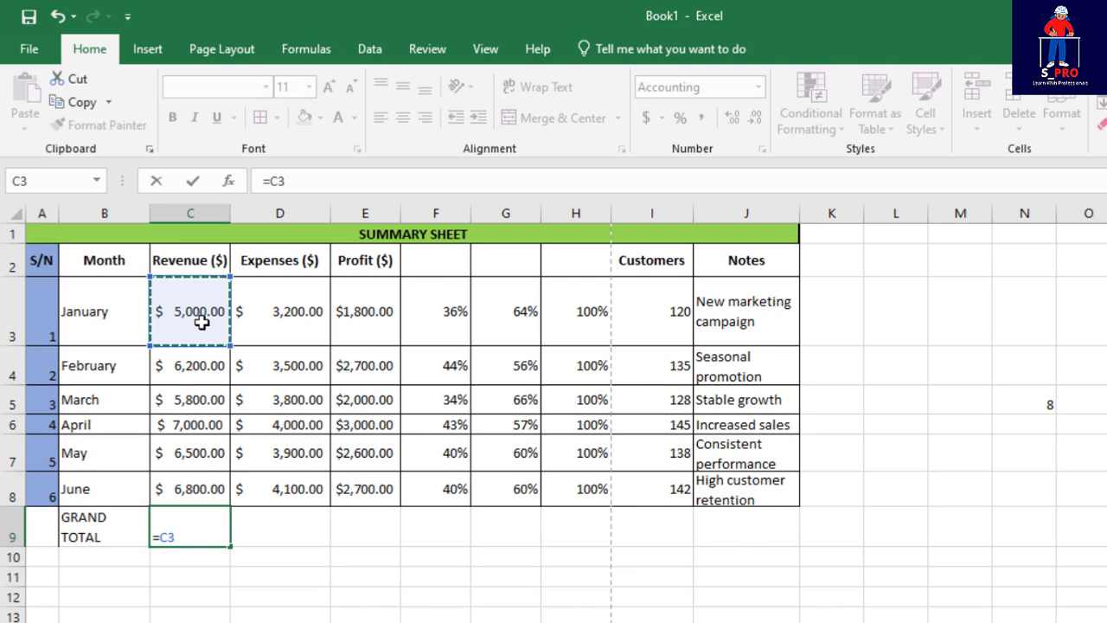
{"action": "type", "text": "+"}
{"action": "left_click", "coordinate": [189, 367]}
{"action": "type", "text": "+"}
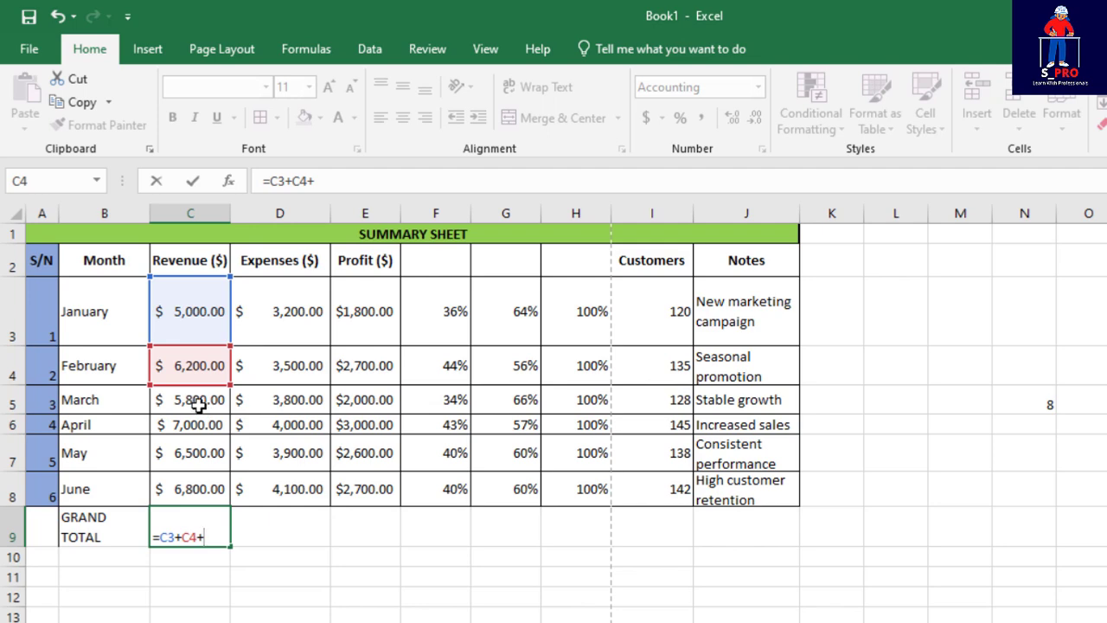
{"action": "left_click", "coordinate": [197, 402]}
{"action": "type", "text": "+"}
{"action": "left_click", "coordinate": [199, 424]}
{"action": "type", "text": "+"}
{"action": "left_click", "coordinate": [201, 451]}
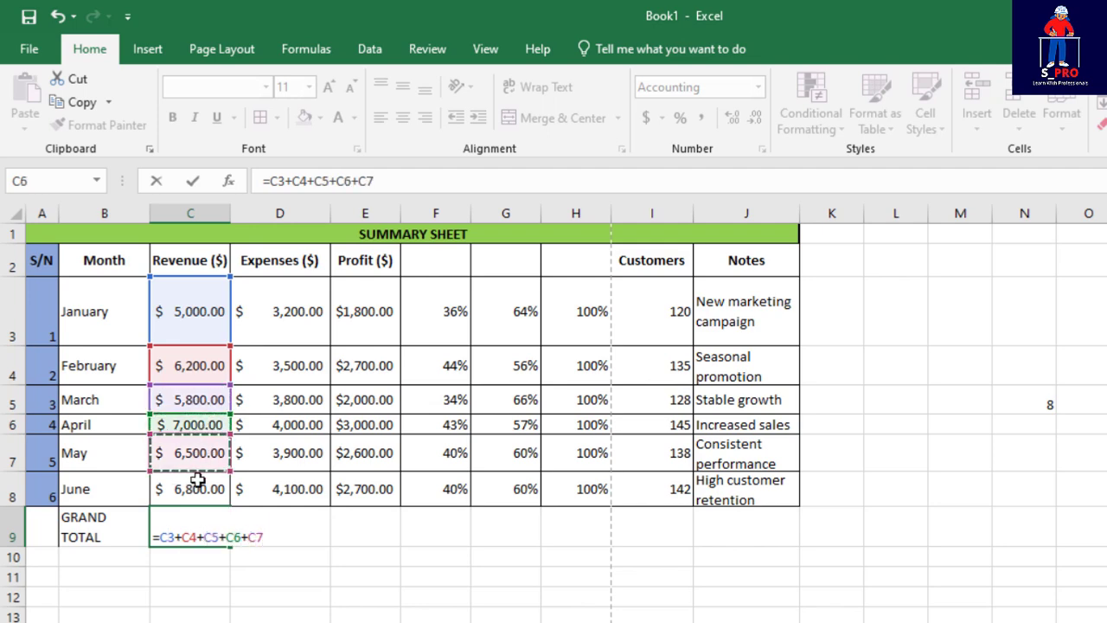
{"action": "type", "text": "+"}
{"action": "left_click", "coordinate": [199, 499]}
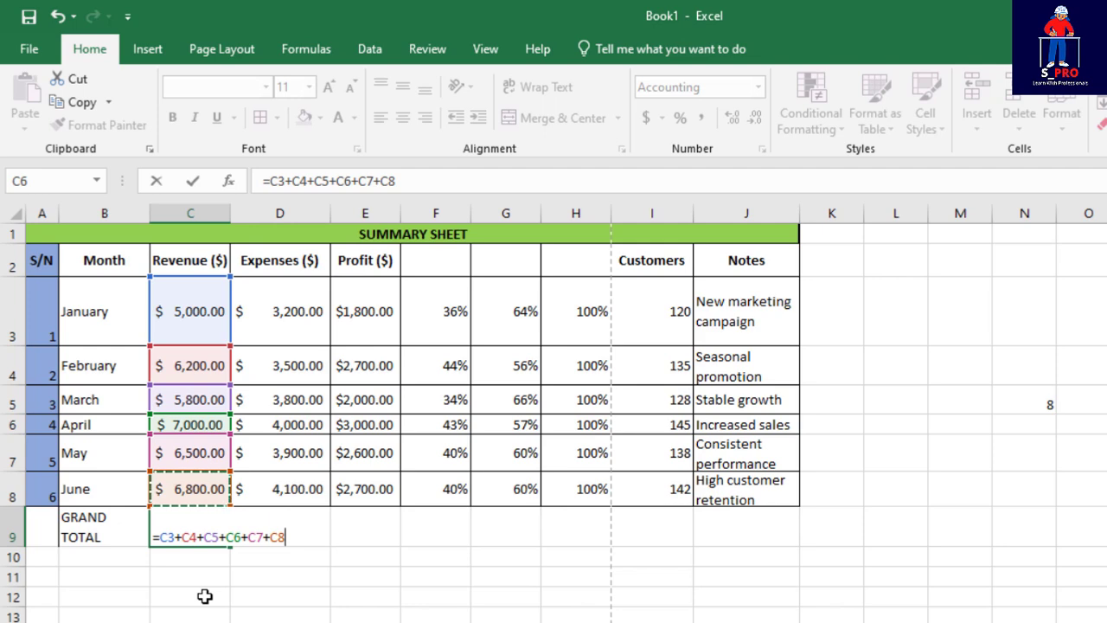
{"action": "key", "text": "Return"}
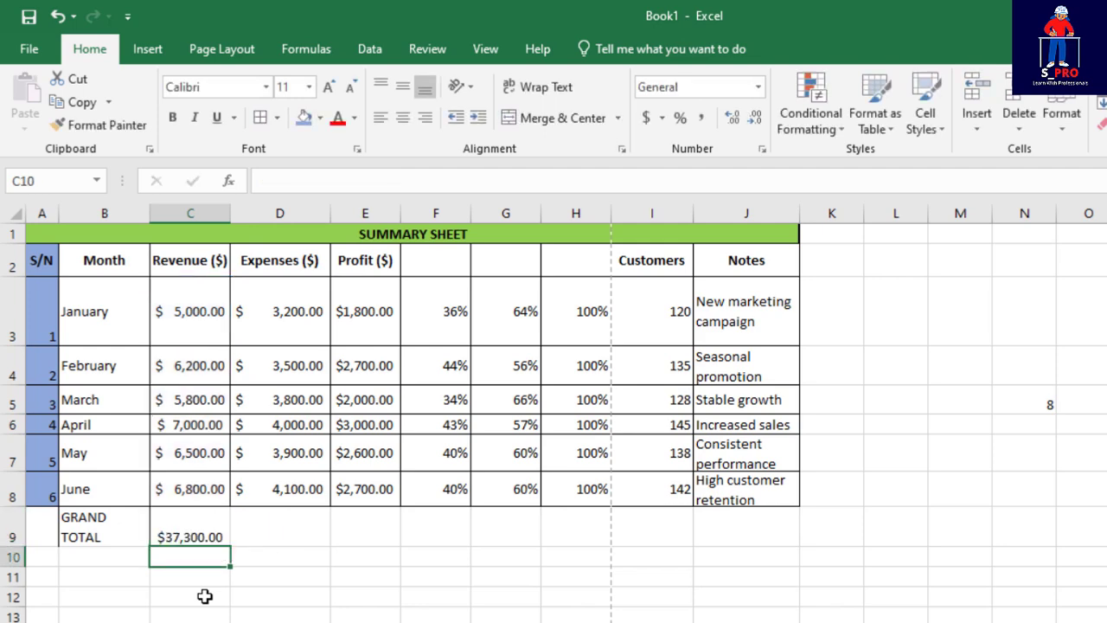
{"action": "left_click", "coordinate": [233, 580]}
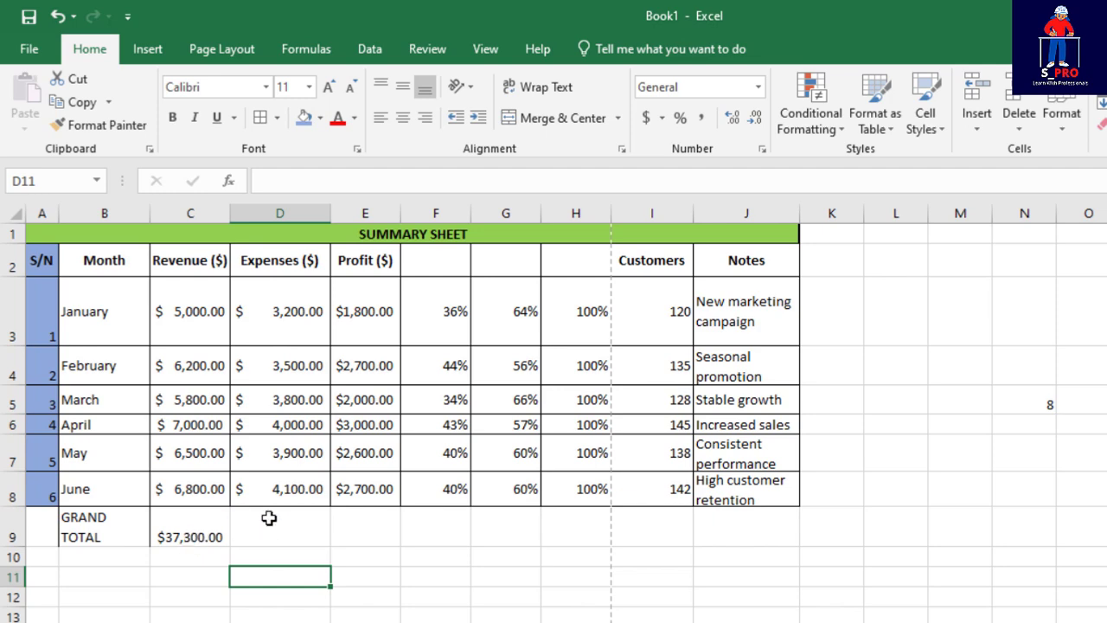
Step: Copy the revenue grand total formula from C9 to the Expenses column in D9 and check its cell references
{"action": "left_click", "coordinate": [189, 536]}
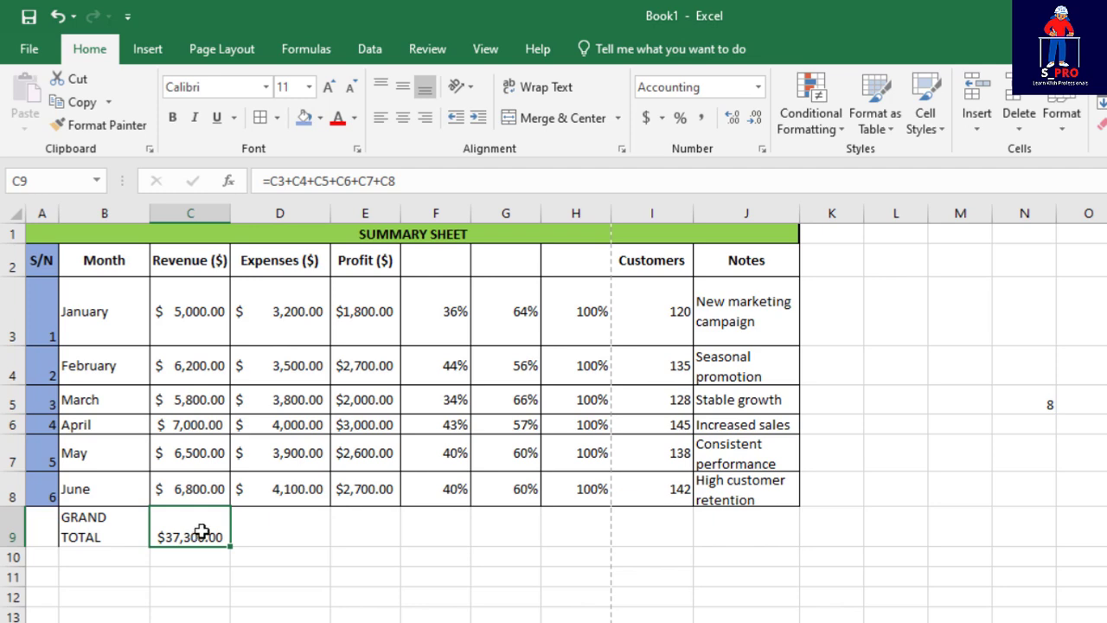
{"action": "key", "text": "ctrl+c"}
{"action": "left_click", "coordinate": [259, 529]}
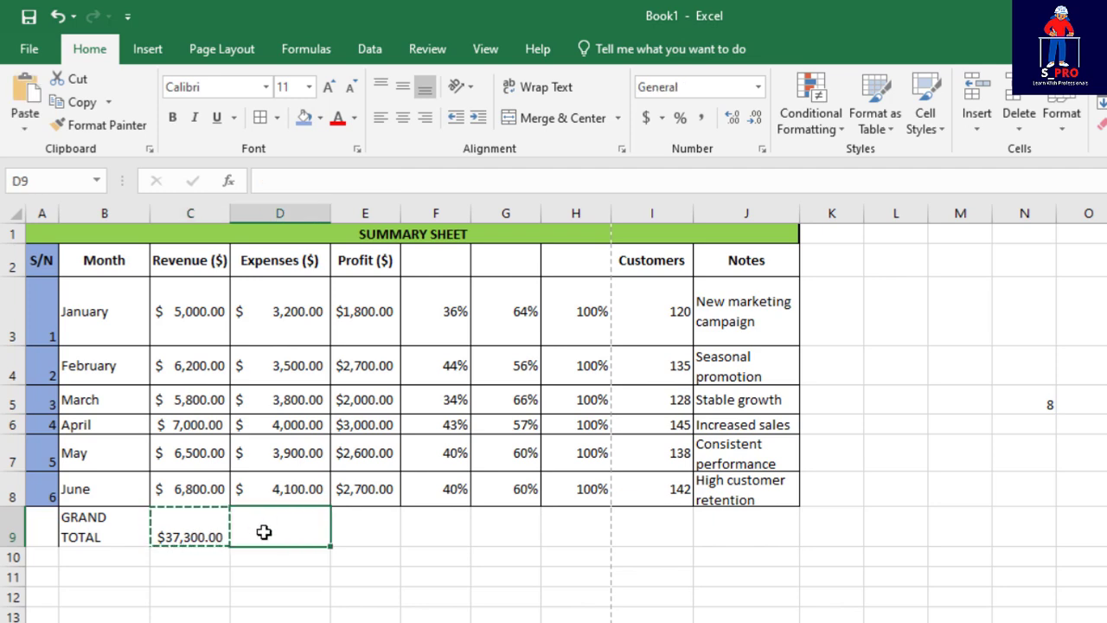
{"action": "key", "text": "ctrl+c"}
{"action": "left_click", "coordinate": [279, 583]}
{"action": "left_click", "coordinate": [189, 528]}
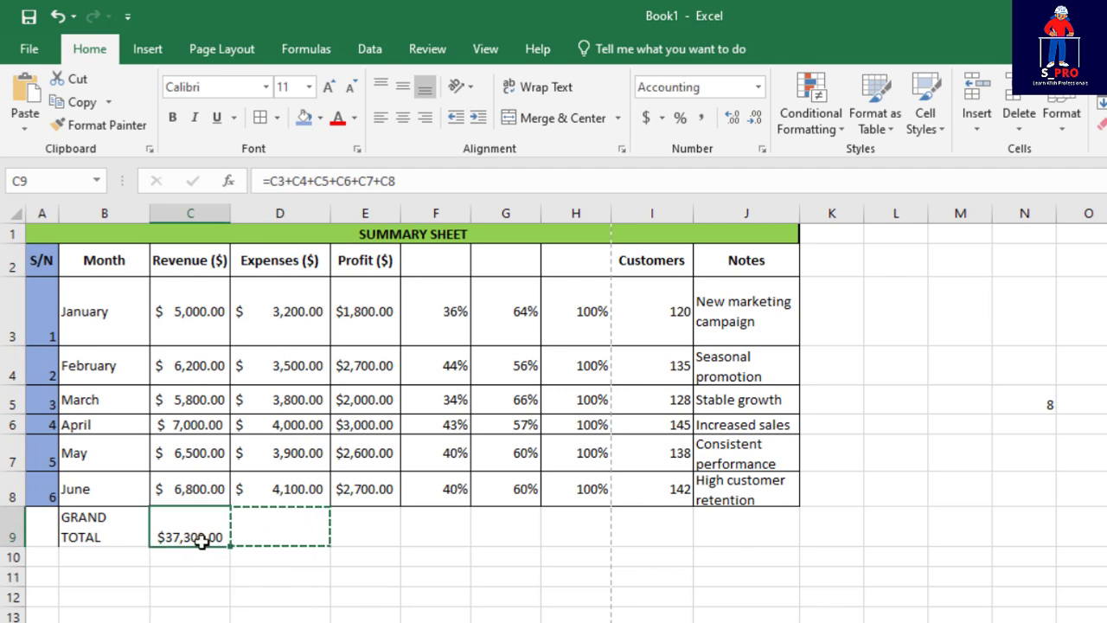
{"action": "key", "text": "ctrl+c"}
{"action": "left_click", "coordinate": [272, 534]}
{"action": "key", "text": "ctrl+v"}
{"action": "key", "text": "ctrl"}
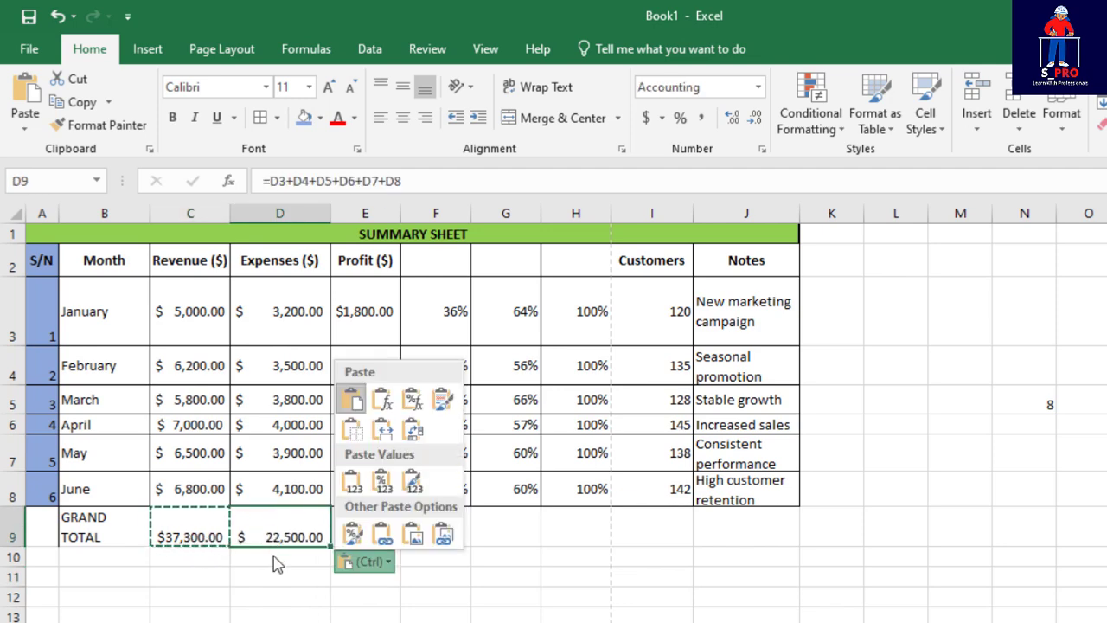
{"action": "key", "text": "Escape"}
{"action": "double_click", "coordinate": [271, 537]}
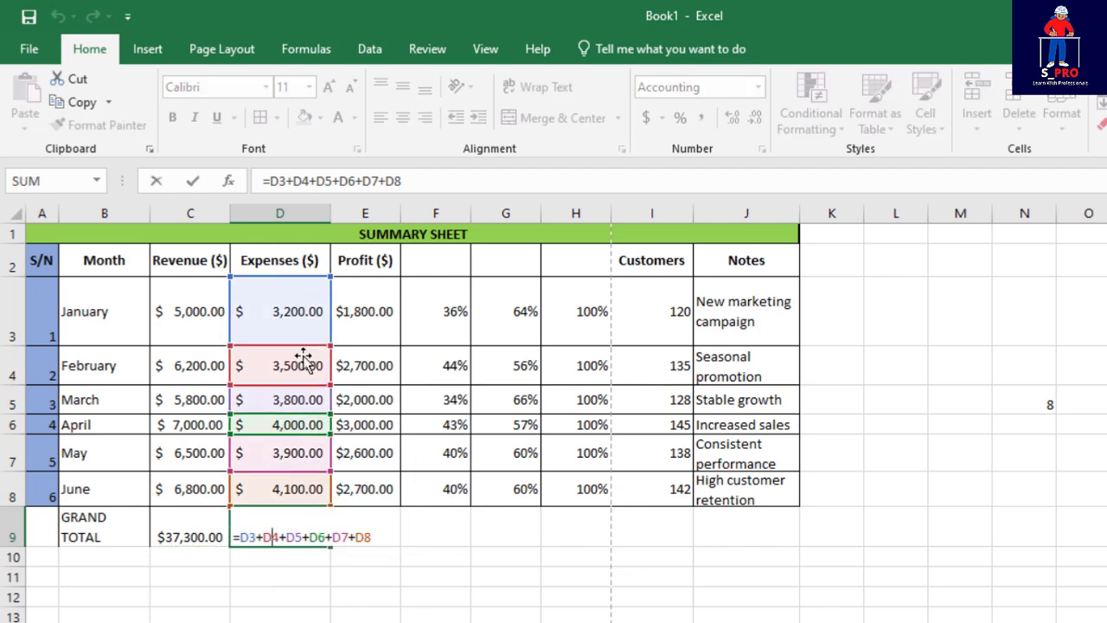
{"action": "key", "text": "Escape"}
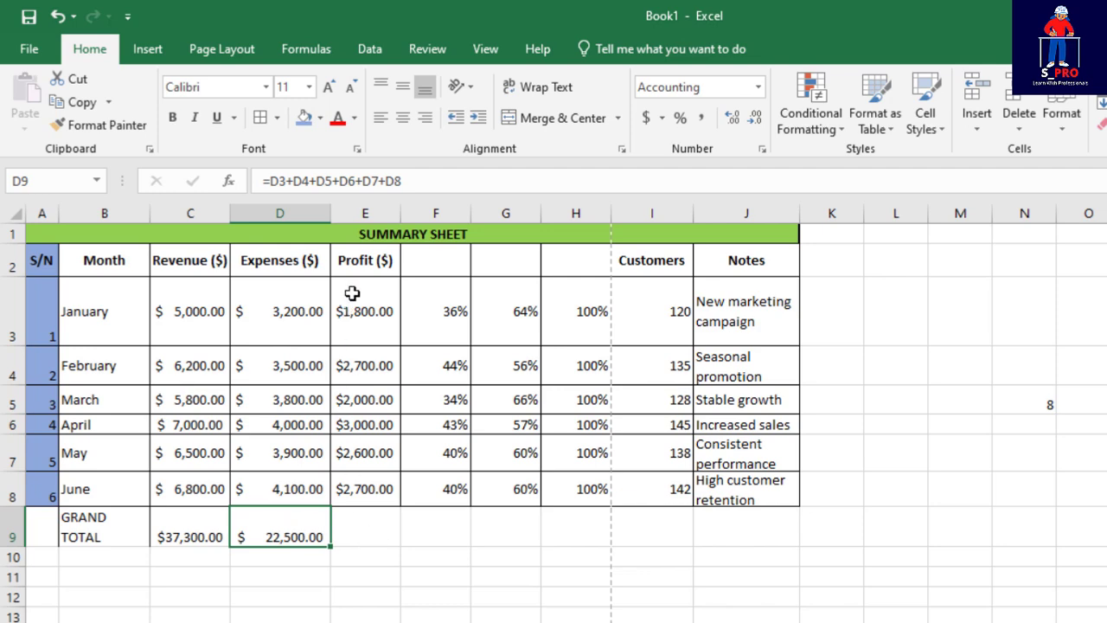
Step: Try totalling the monthly profits in E9 with =SUM(E3:E8), inspect the formula, and undo the entry
{"action": "left_click", "coordinate": [368, 530]}
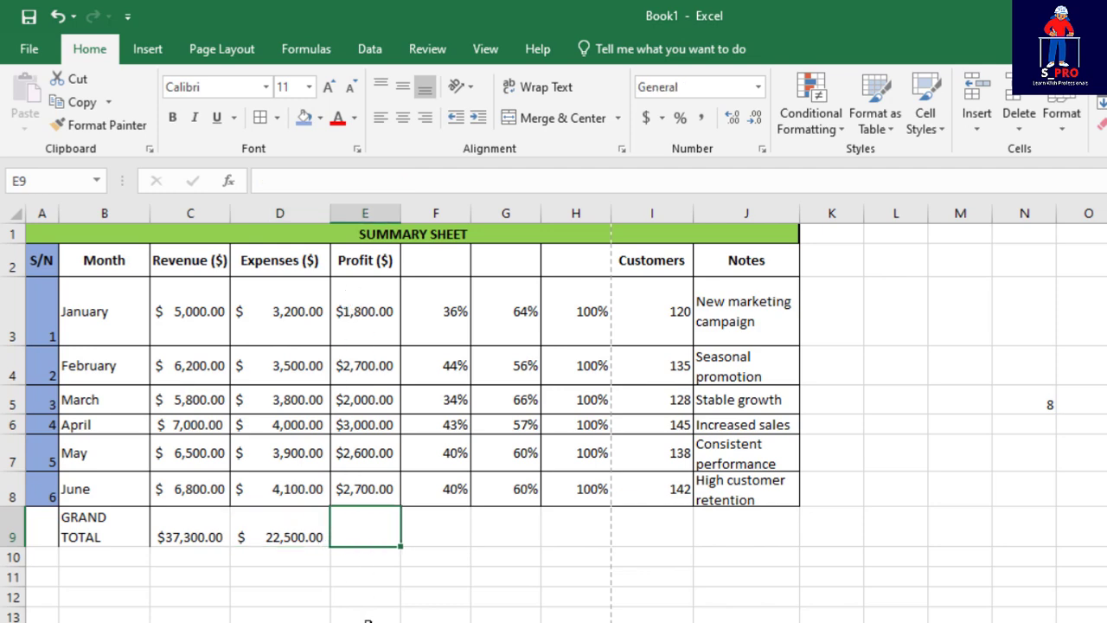
{"action": "double_click", "coordinate": [364, 532]}
{"action": "type", "text": "="}
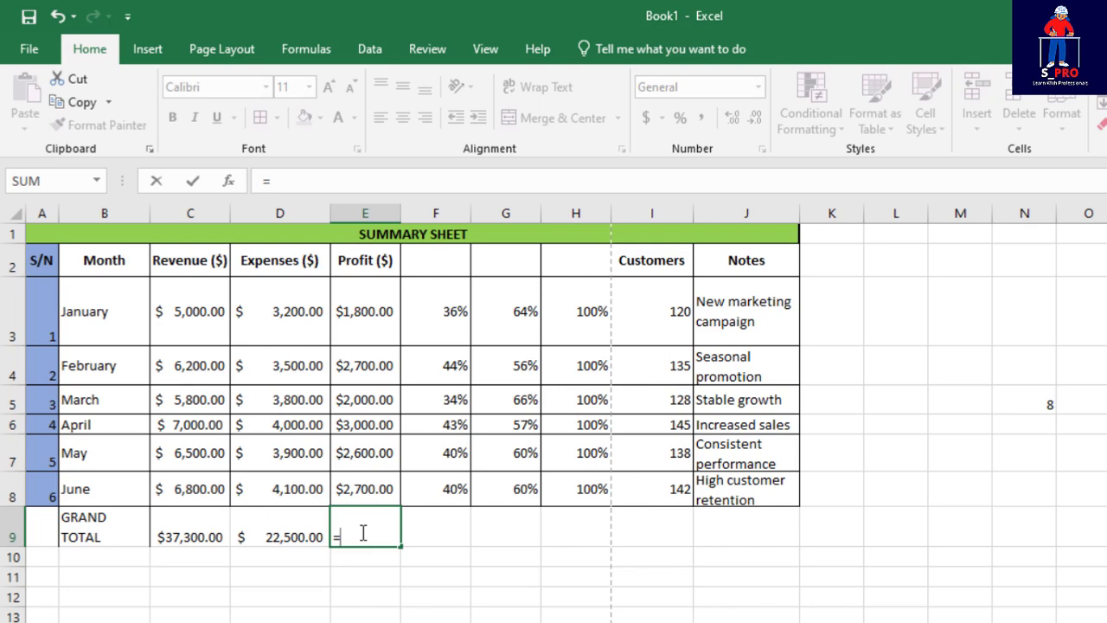
{"action": "type", "text": "SUM"}
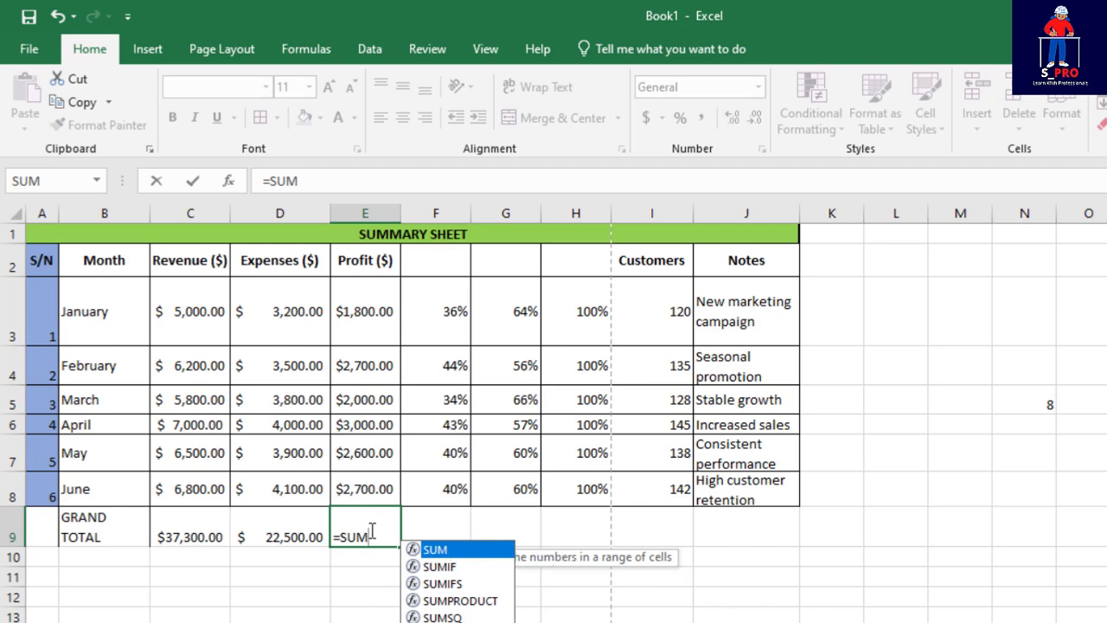
{"action": "type", "text": "("}
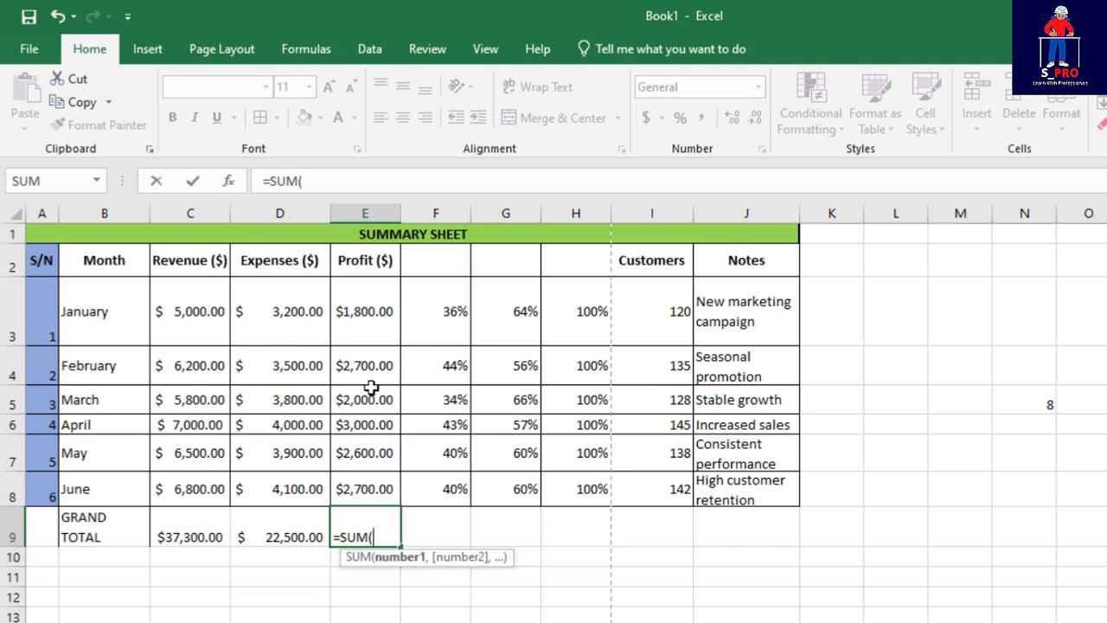
{"action": "left_click", "coordinate": [357, 309]}
{"action": "left_click_drag", "start_coordinate": [357, 394], "coordinate": [361, 486]}
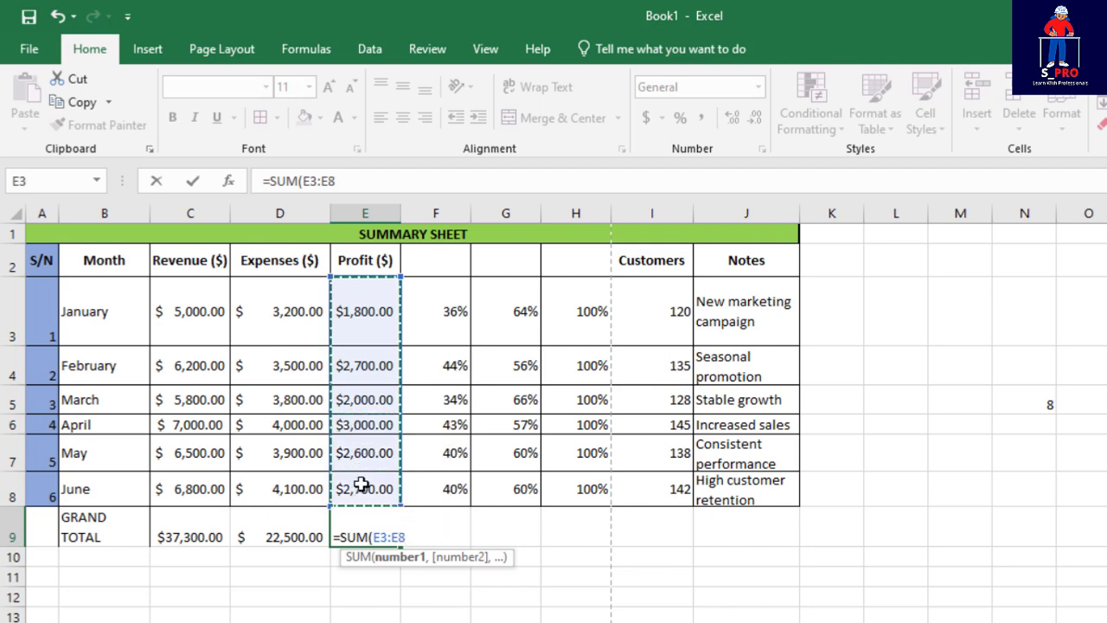
{"action": "type", "text": ")"}
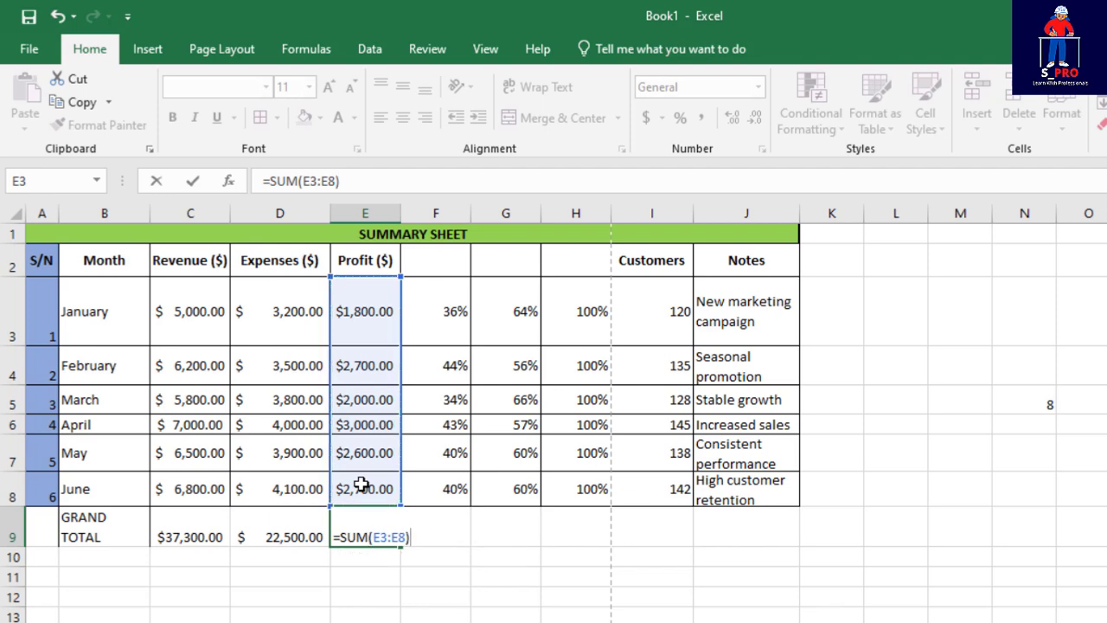
{"action": "key", "text": "Return"}
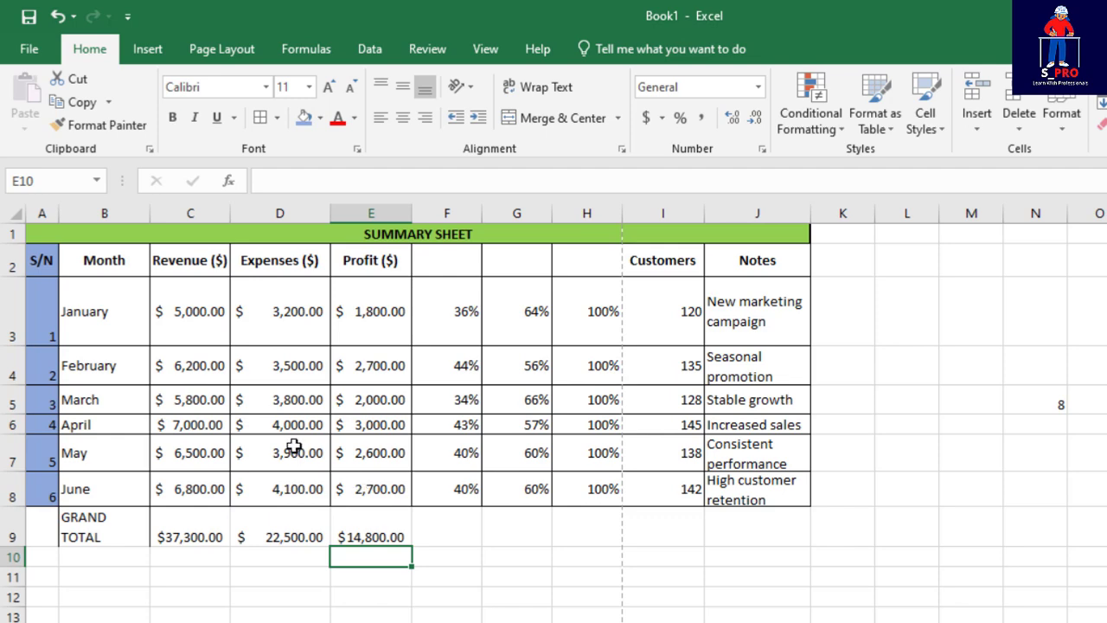
{"action": "double_click", "coordinate": [378, 537]}
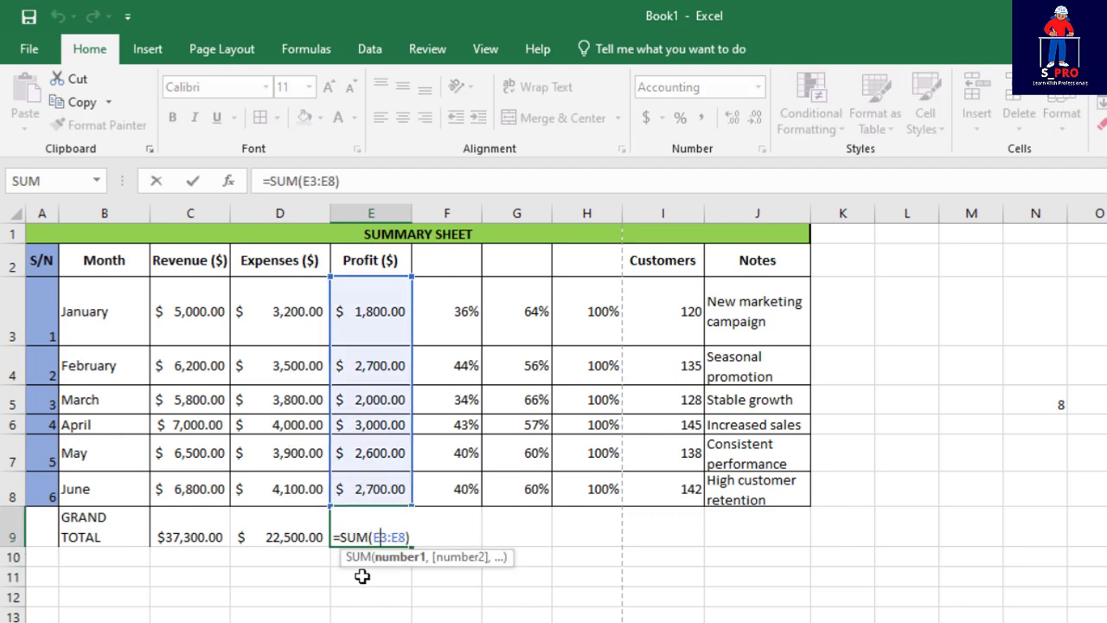
{"action": "key", "text": "Escape"}
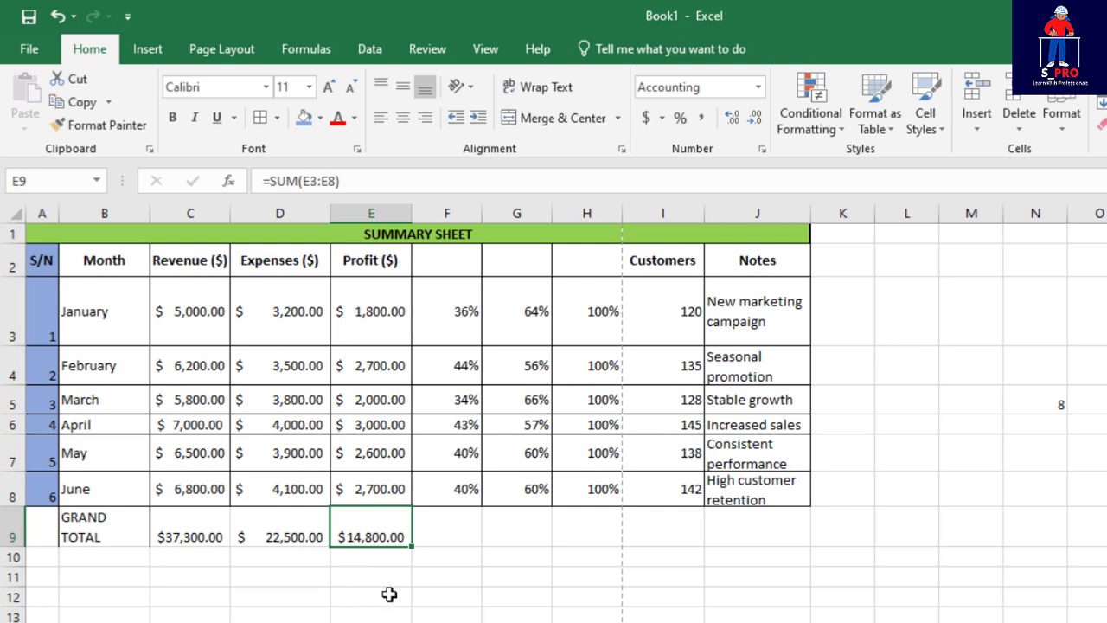
{"action": "key", "text": "ctrl+z"}
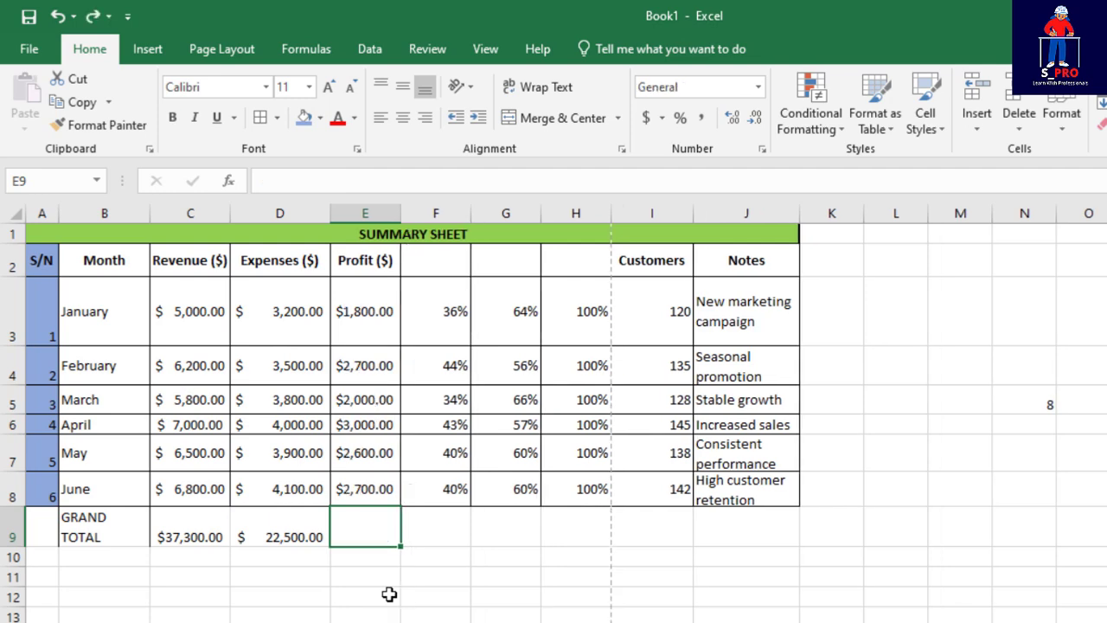
Step: Copy the expenses grand total formula from D9 to E9, giving =E3+E4+E5+E6+E7+E8 for profit
{"action": "left_click", "coordinate": [296, 525]}
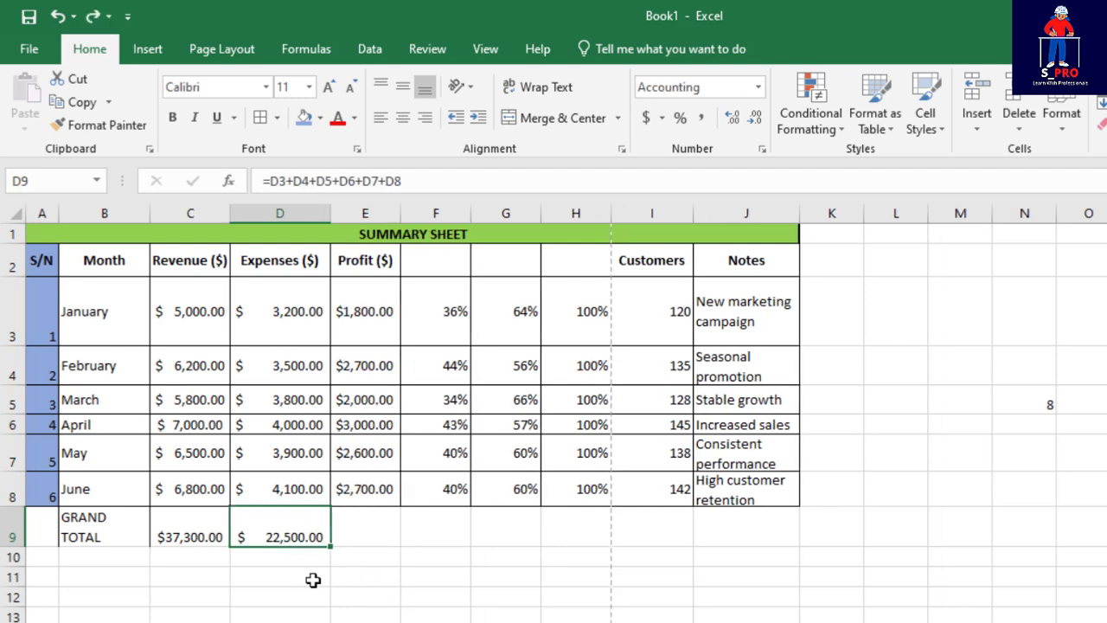
{"action": "left_click", "coordinate": [354, 534]}
{"action": "type", "text": "=E3+E4+E5+E6+E7+E8"}
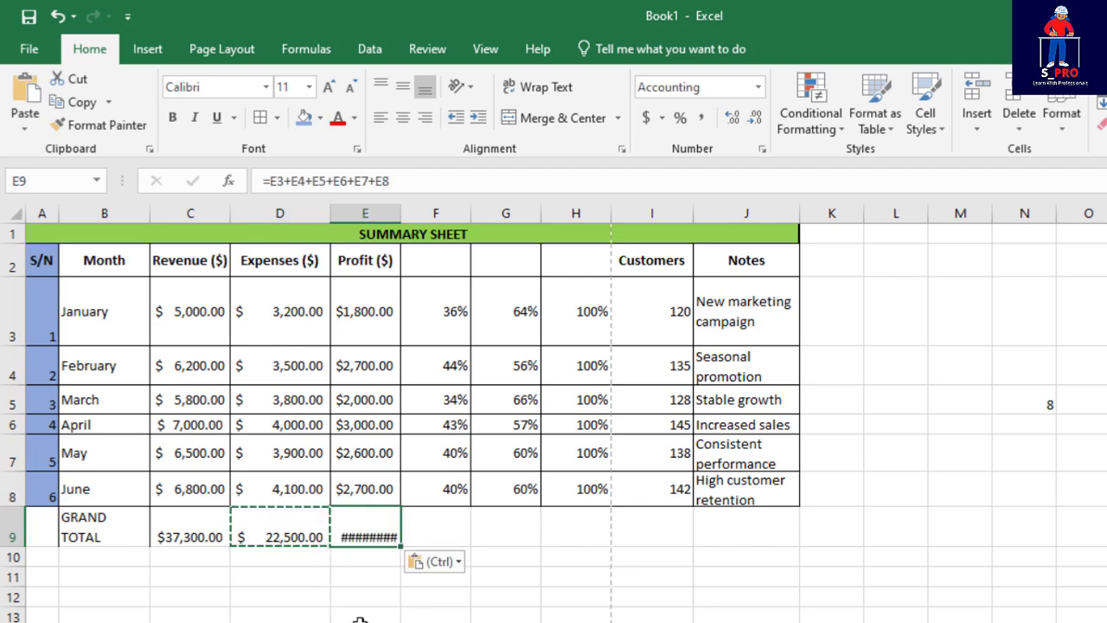
{"action": "left_click", "coordinate": [358, 616]}
{"action": "left_click", "coordinate": [361, 528]}
Step: Widen the Profit column E enough to display the grand total, and clear the copy selection
{"action": "mouse_move", "coordinate": [364, 537]}
{"action": "mouse_move", "coordinate": [401, 217]}
{"action": "left_mouse_down"}
{"action": "mouse_move", "coordinate": [412, 218]}
{"action": "mouse_move", "coordinate": [394, 220]}
{"action": "left_mouse_up"}
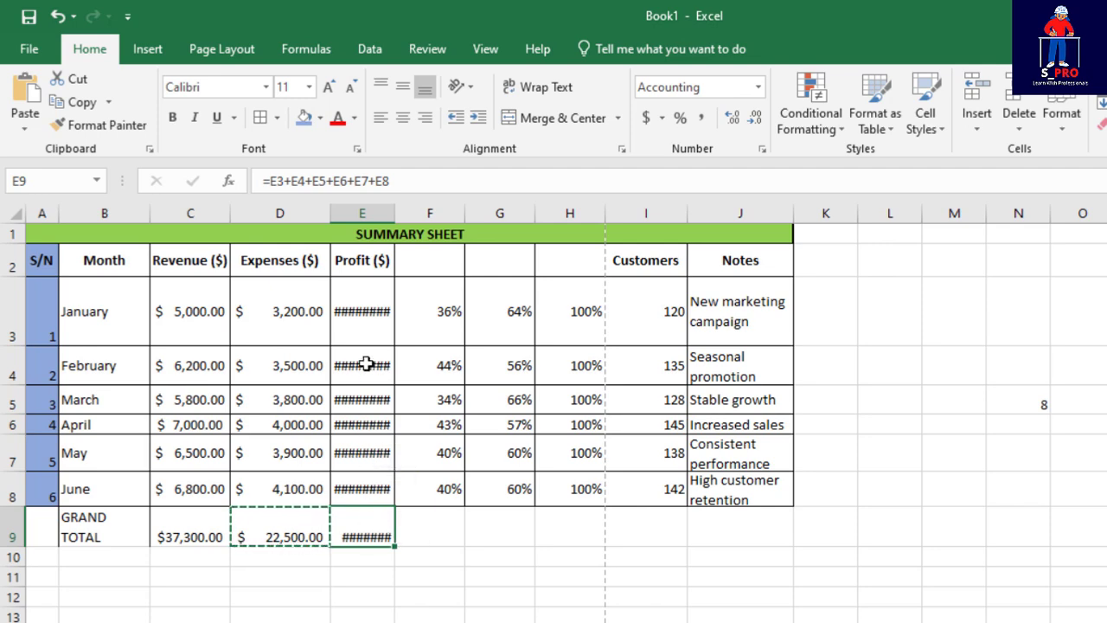
{"action": "left_click_drag", "start_coordinate": [395, 215], "coordinate": [414, 222]}
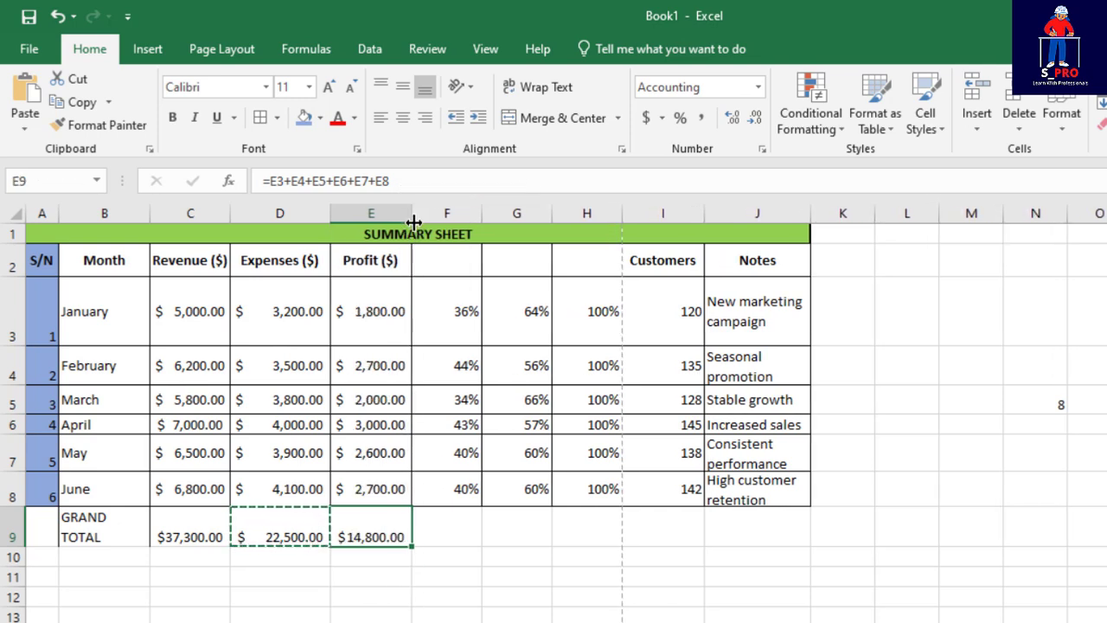
{"action": "left_click", "coordinate": [430, 577]}
{"action": "key", "text": "Escape"}
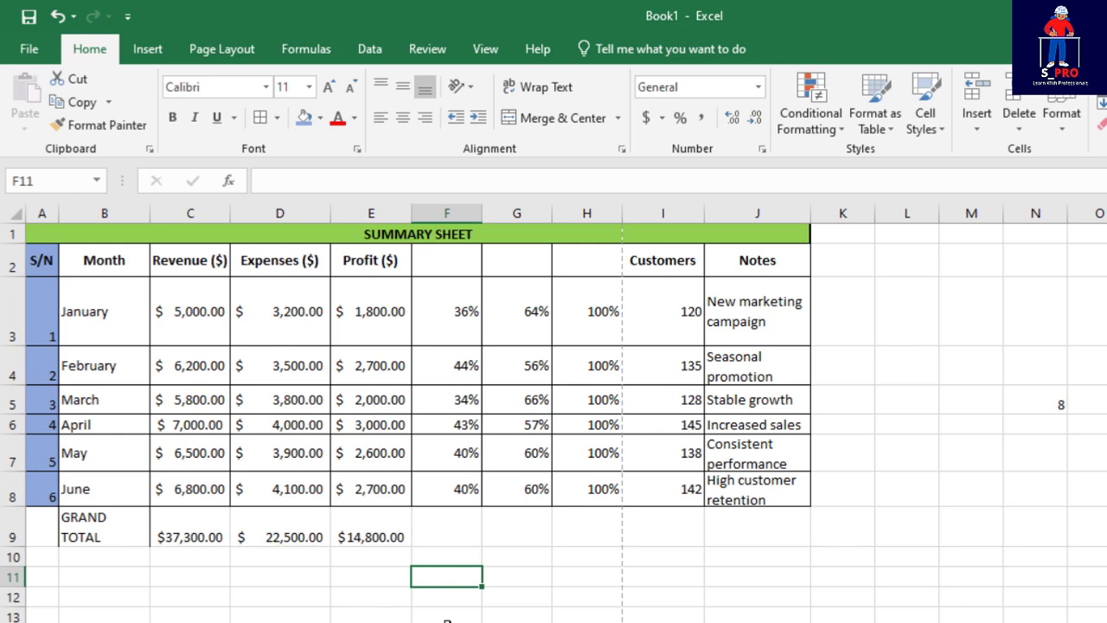
Step: Format January's profit percentage in F3 with 2 decimal places and fill it down through the June row (F8)
{"action": "left_click", "coordinate": [465, 331]}
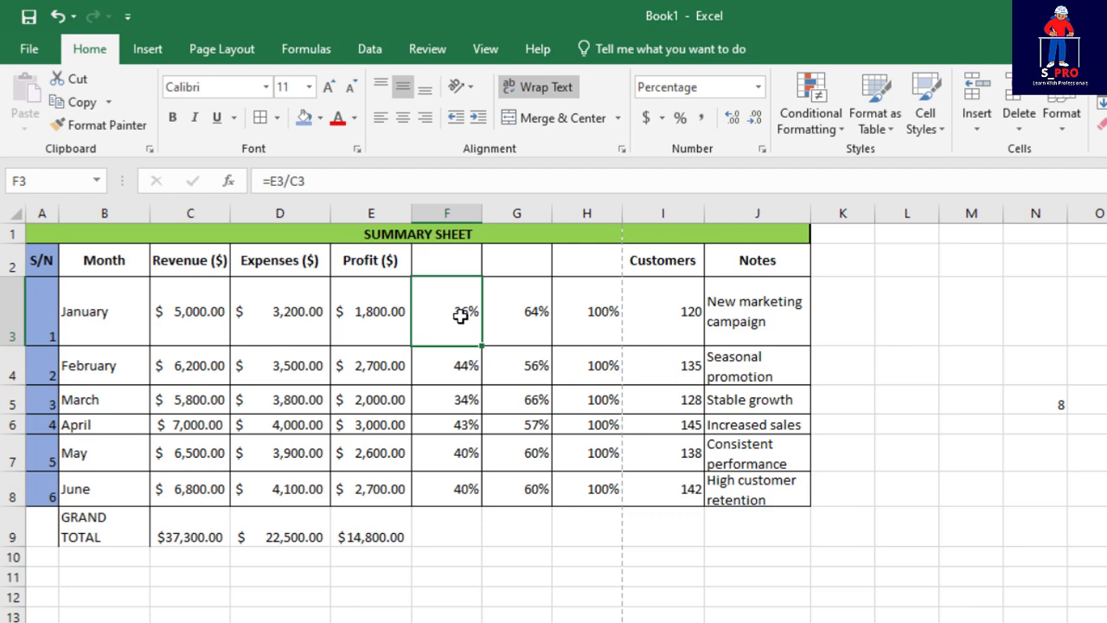
{"action": "right_click", "coordinate": [461, 317]}
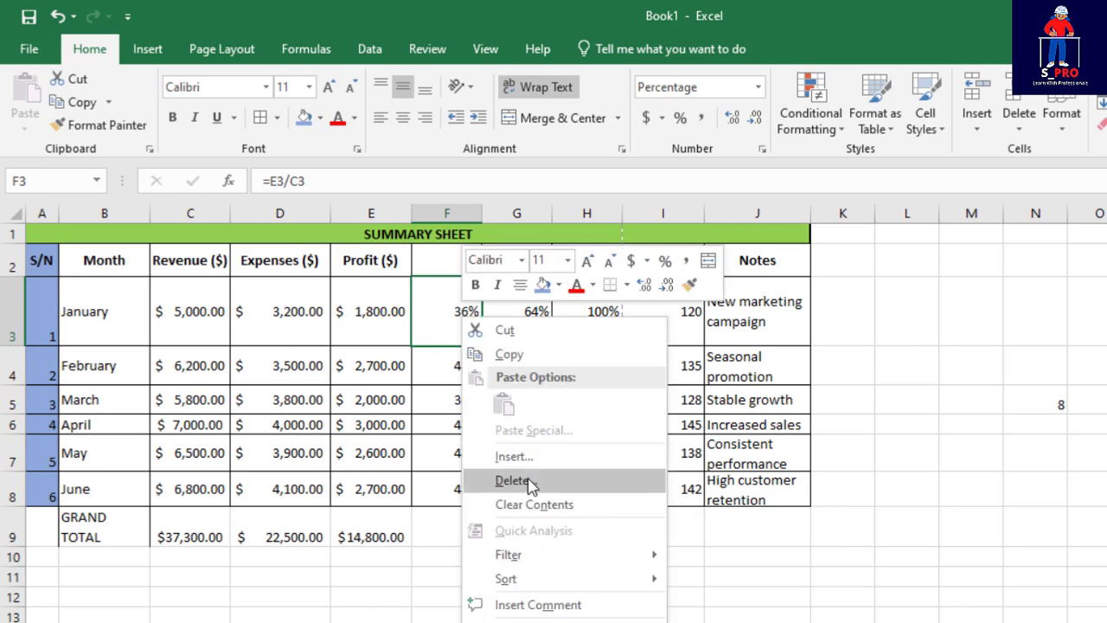
{"action": "key", "text": "Escape"}
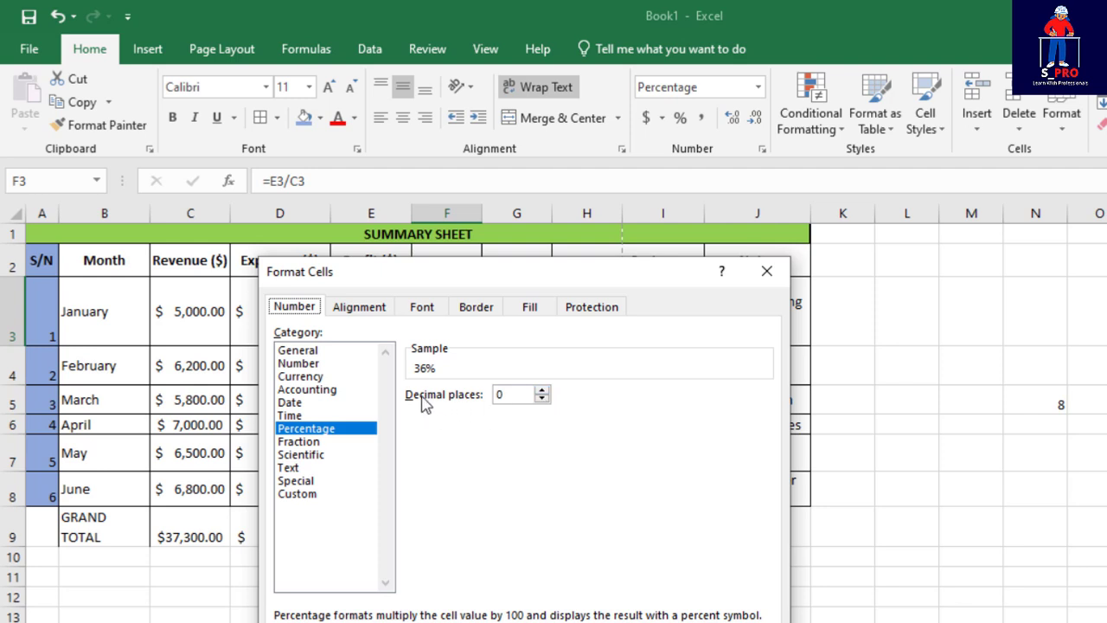
{"action": "left_click", "coordinate": [543, 390]}
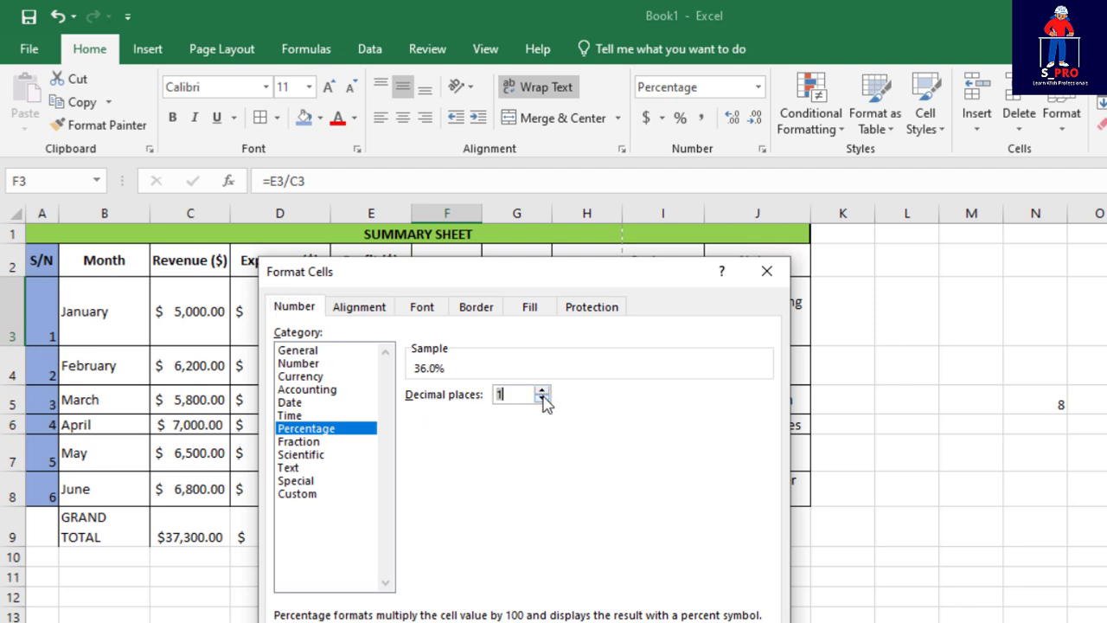
{"action": "left_click", "coordinate": [542, 390]}
{"action": "left_click", "coordinate": [541, 390]}
{"action": "key", "text": "Return"}
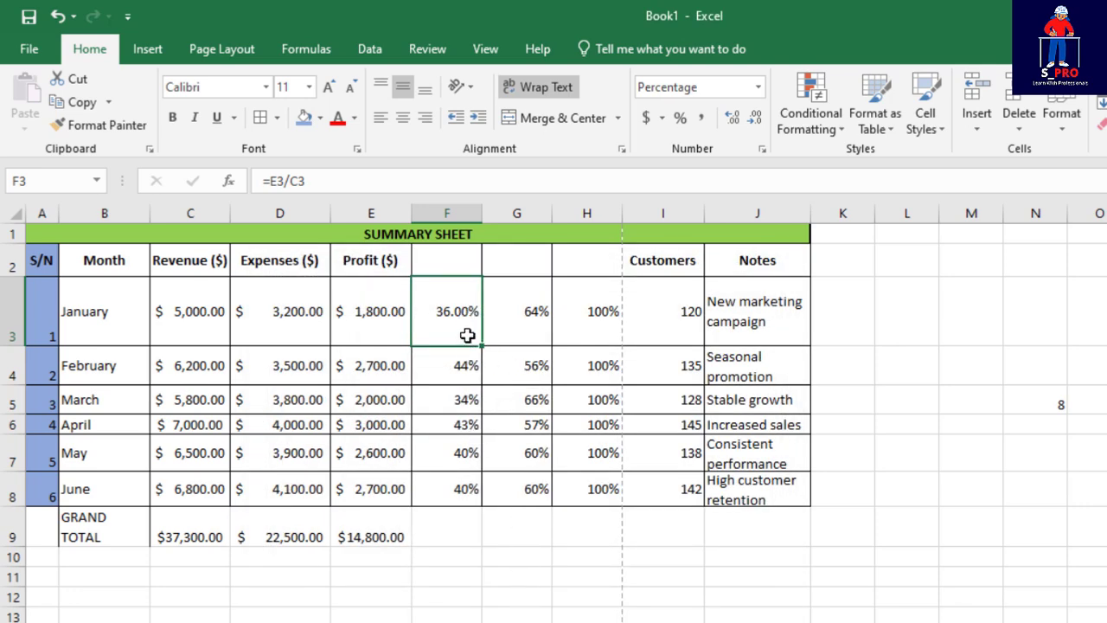
{"action": "left_click_drag", "start_coordinate": [482, 346], "coordinate": [481, 506]}
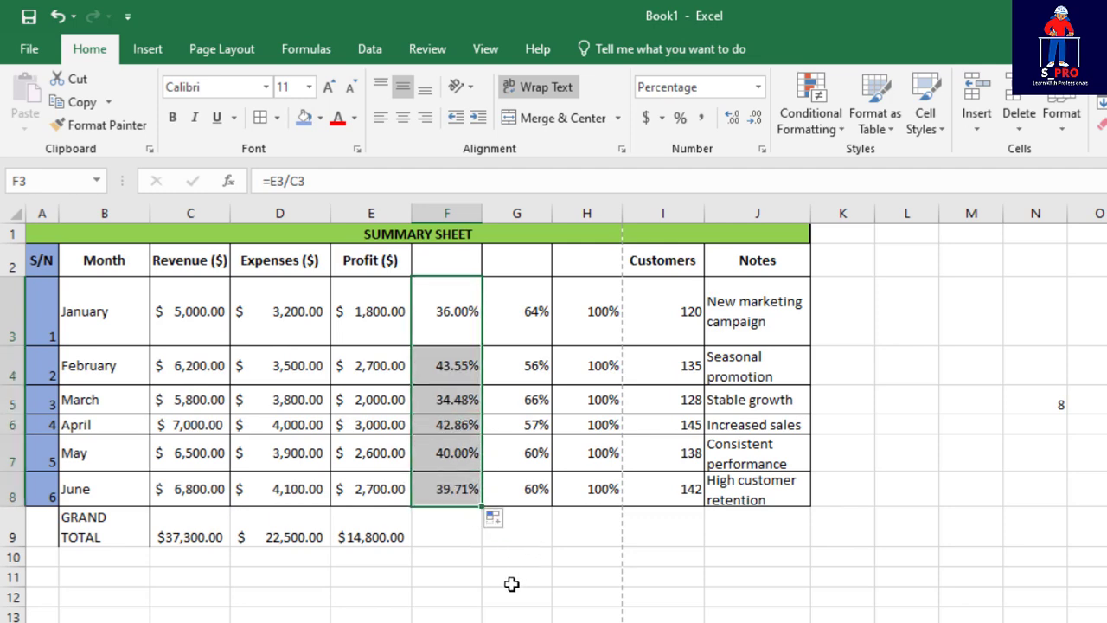
Step: Copy the two-decimal percentage format from F3 to January's expense percentage in G3 and fill it down to the June row (G8)
{"action": "left_click", "coordinate": [510, 583]}
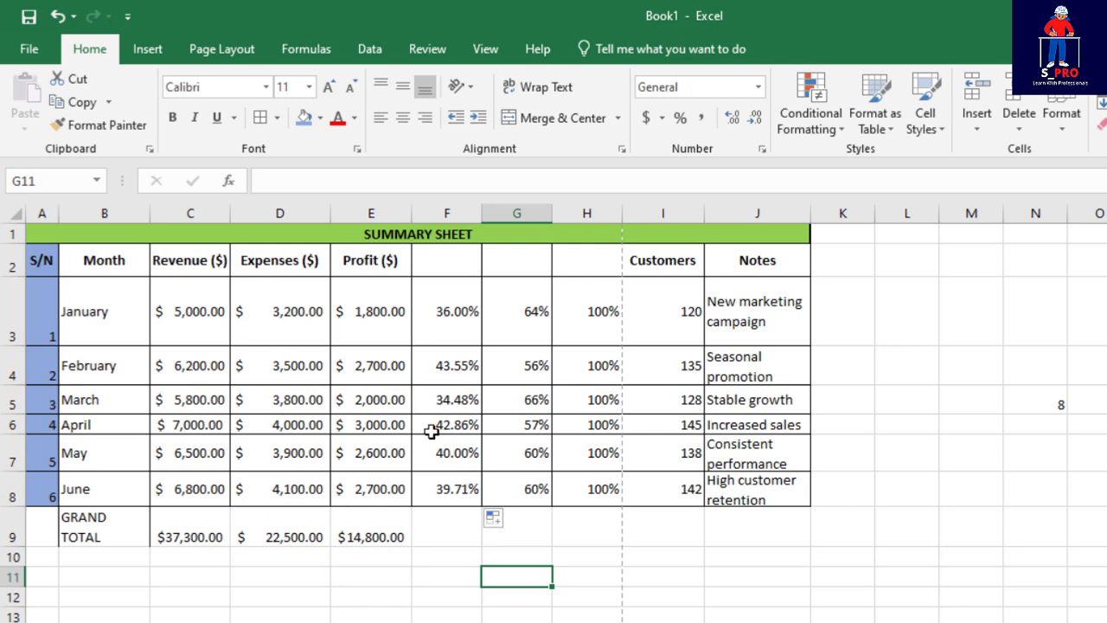
{"action": "left_click", "coordinate": [464, 326]}
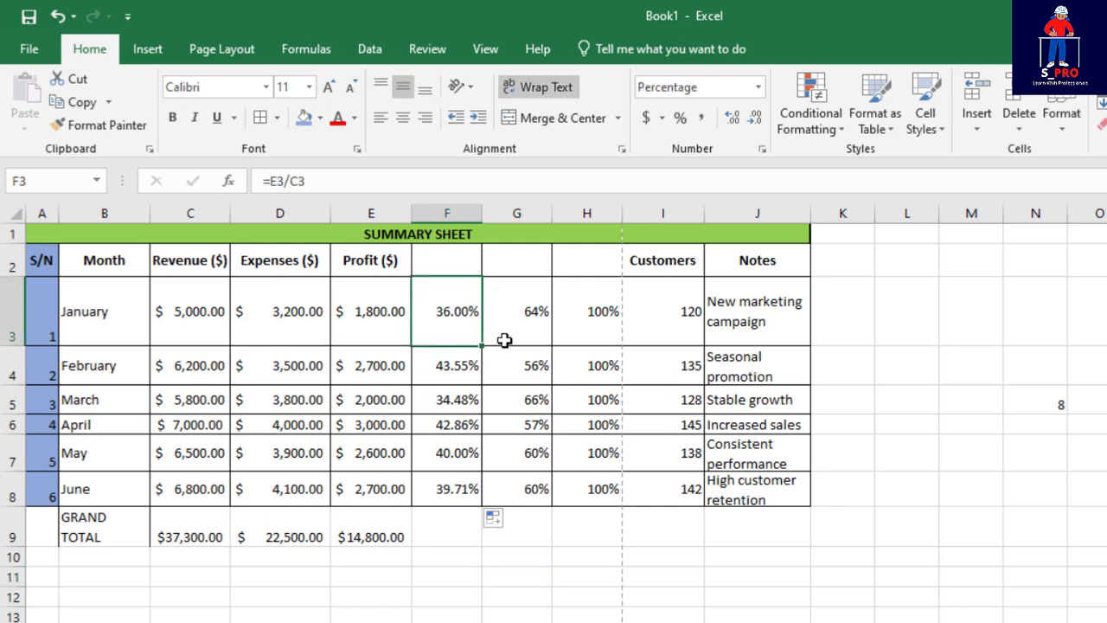
{"action": "left_click", "coordinate": [86, 125]}
{"action": "left_click", "coordinate": [538, 308]}
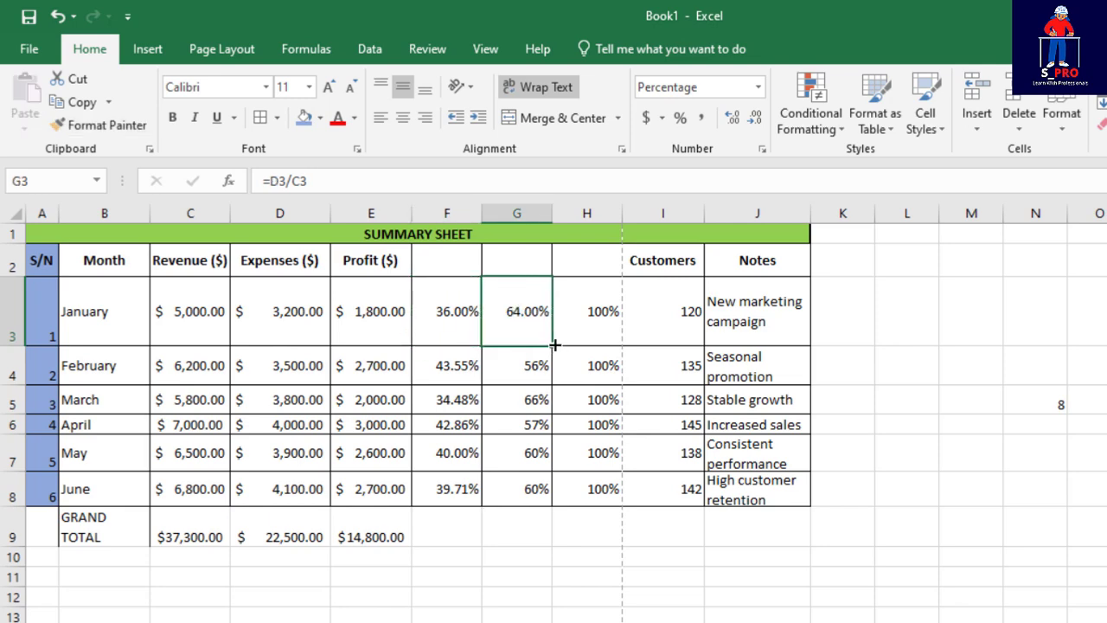
{"action": "left_click_drag", "start_coordinate": [551, 345], "coordinate": [539, 498]}
Step: Apply G3's two-decimal percentage format to January's combined percentage in H3 and fill it down to the June row (H8)
{"action": "left_click", "coordinate": [523, 318]}
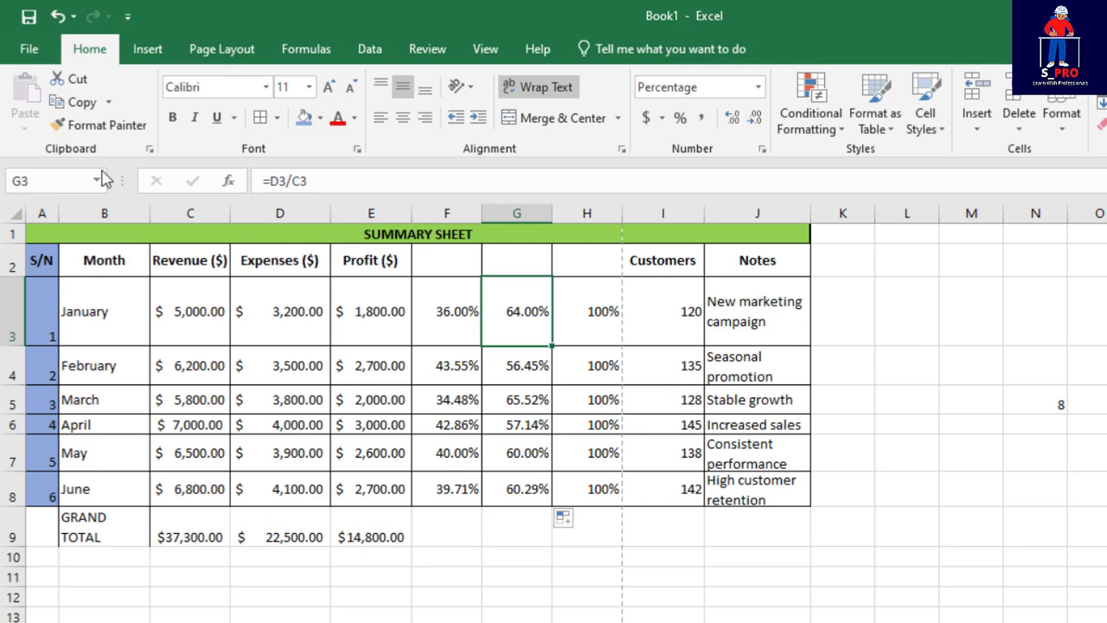
{"action": "left_click", "coordinate": [80, 125]}
{"action": "left_click", "coordinate": [588, 313]}
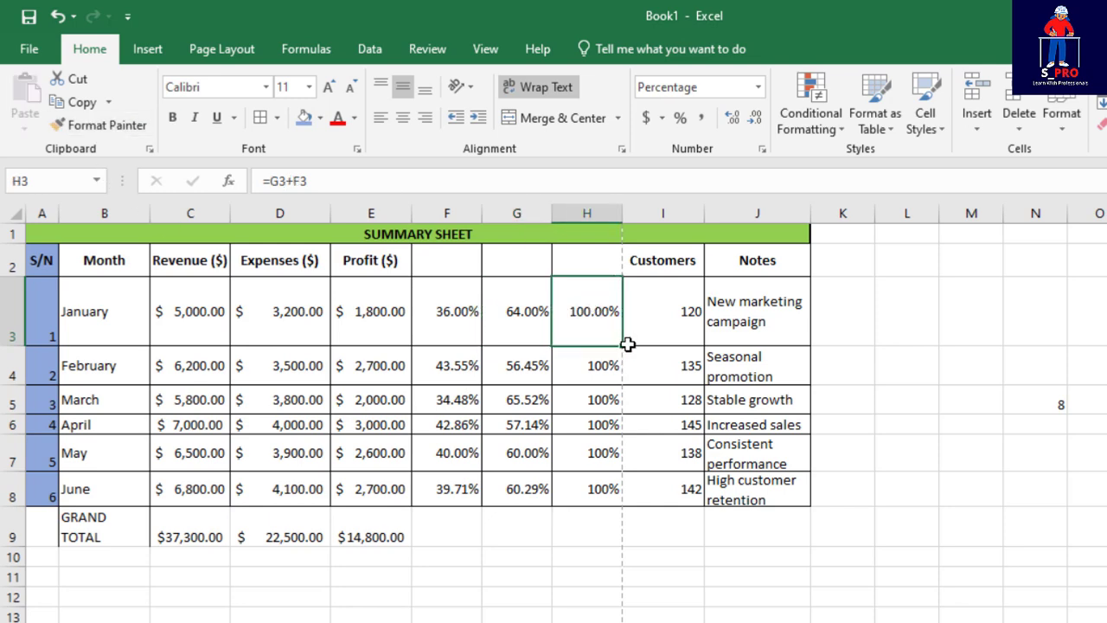
{"action": "left_click_drag", "start_coordinate": [622, 344], "coordinate": [614, 500]}
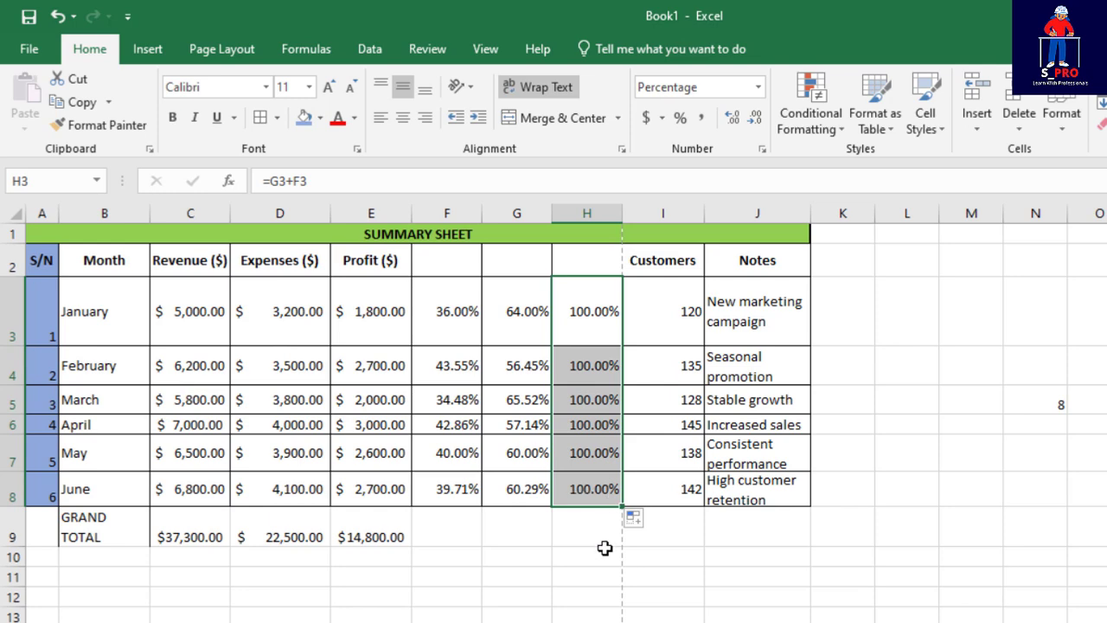
{"action": "left_click", "coordinate": [510, 576]}
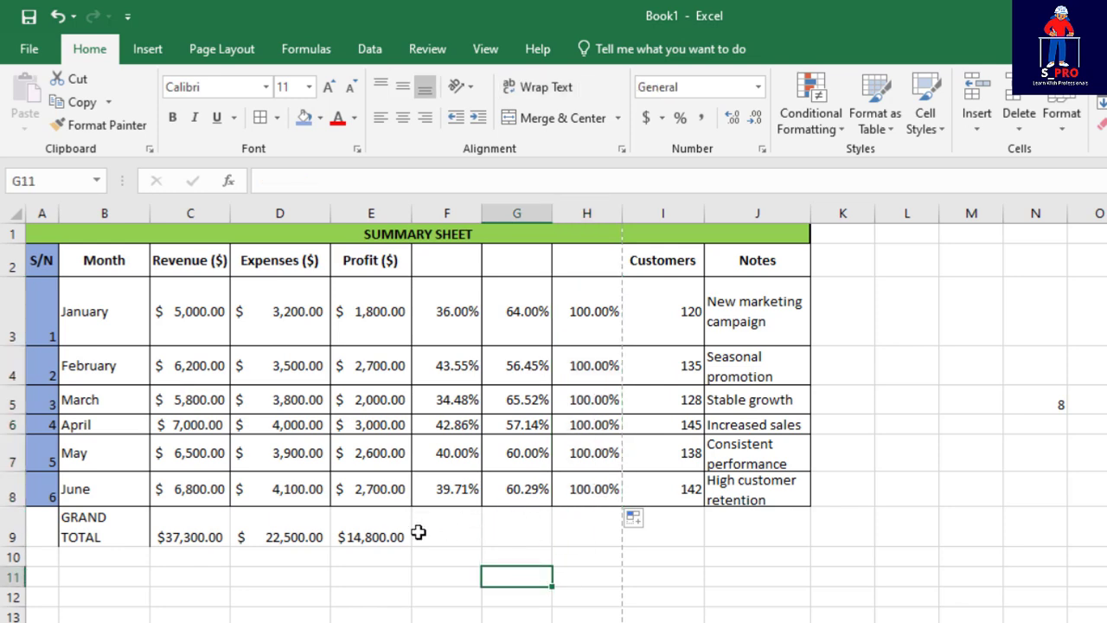
Step: Copy June's profit percentage formula from F8 into the grand total cell F9 and clear the copy selection
{"action": "left_click", "coordinate": [459, 533]}
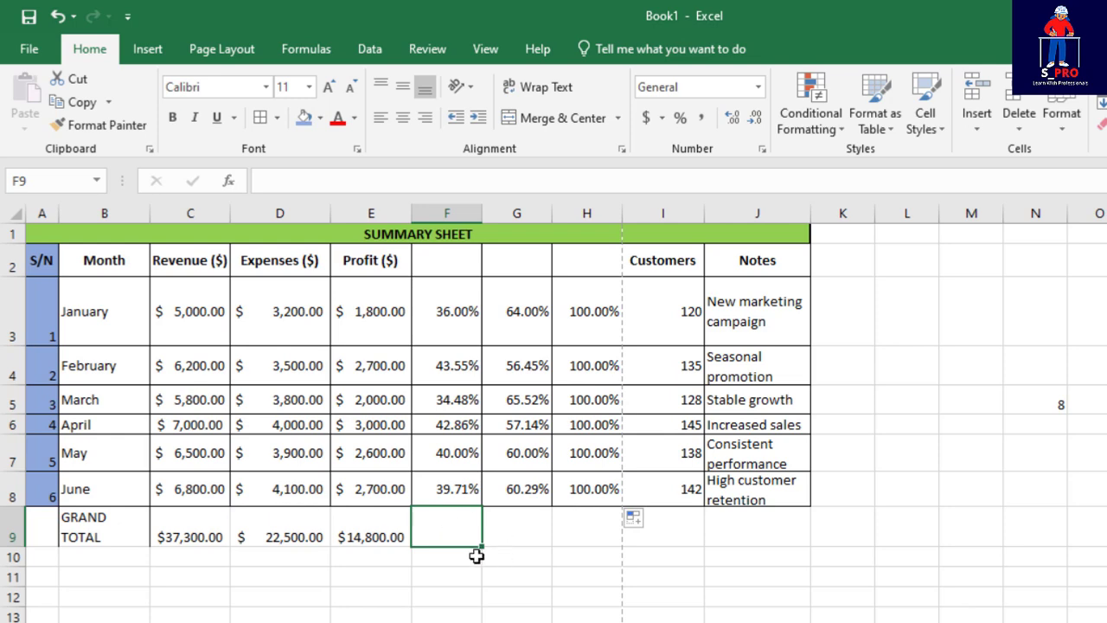
{"action": "left_click", "coordinate": [454, 321]}
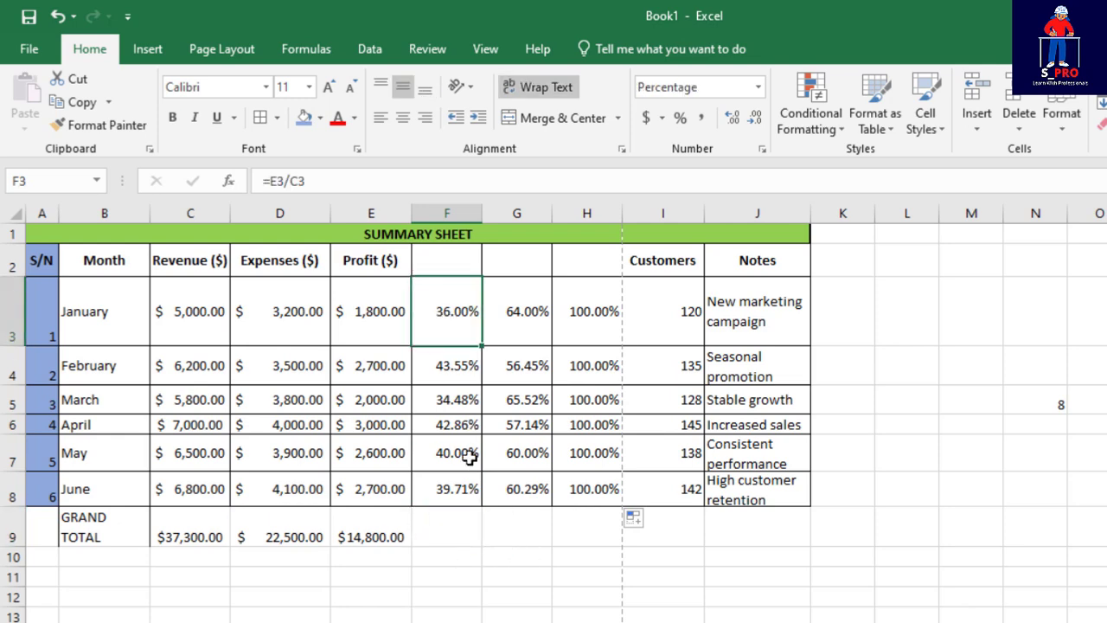
{"action": "left_click", "coordinate": [452, 493]}
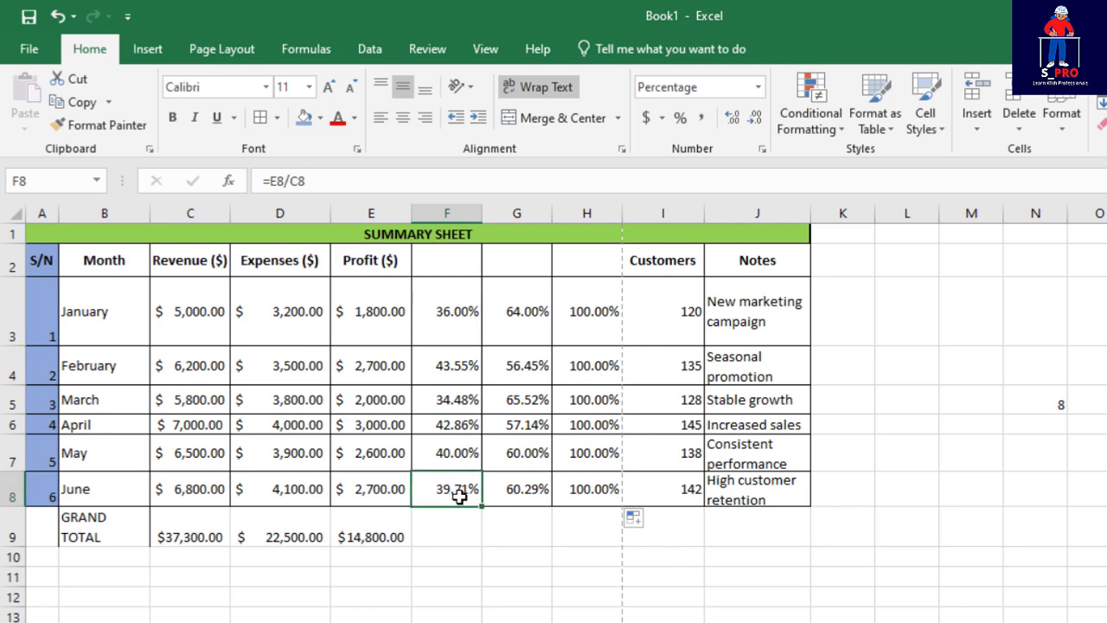
{"action": "key", "text": "ctrl+c"}
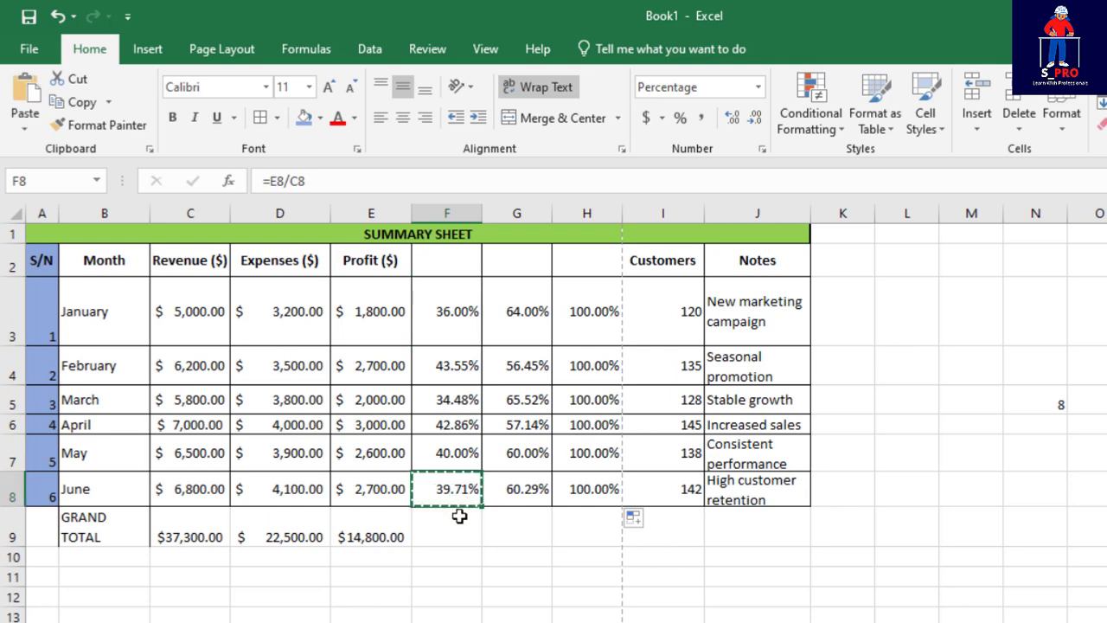
{"action": "left_click", "coordinate": [451, 515]}
{"action": "key", "text": "ctrl+v"}
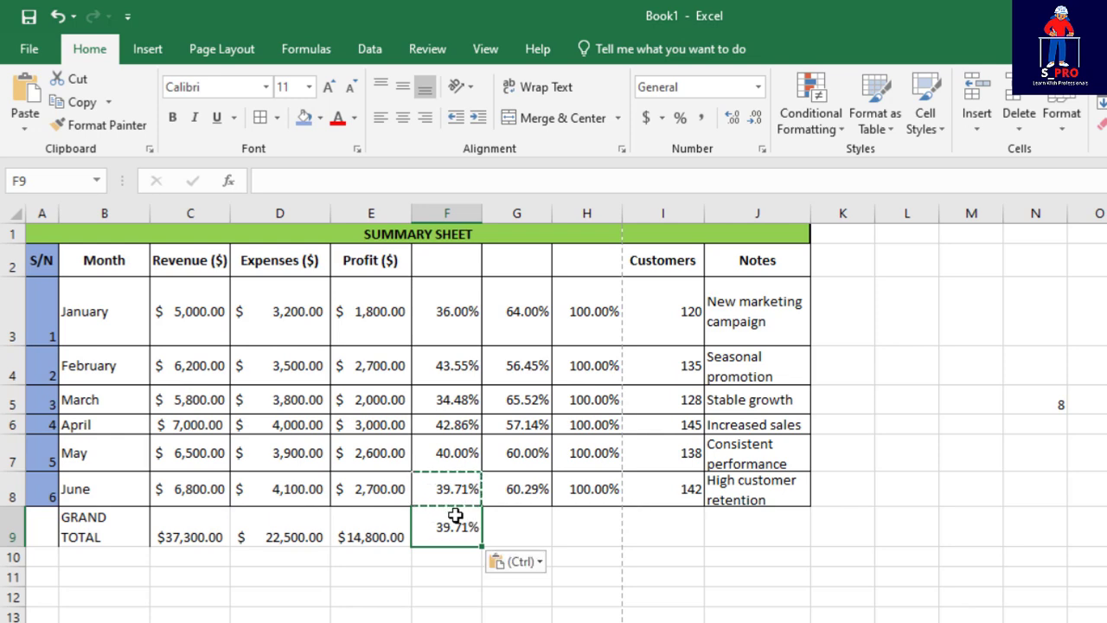
{"action": "left_click", "coordinate": [502, 614]}
{"action": "key", "text": "Escape"}
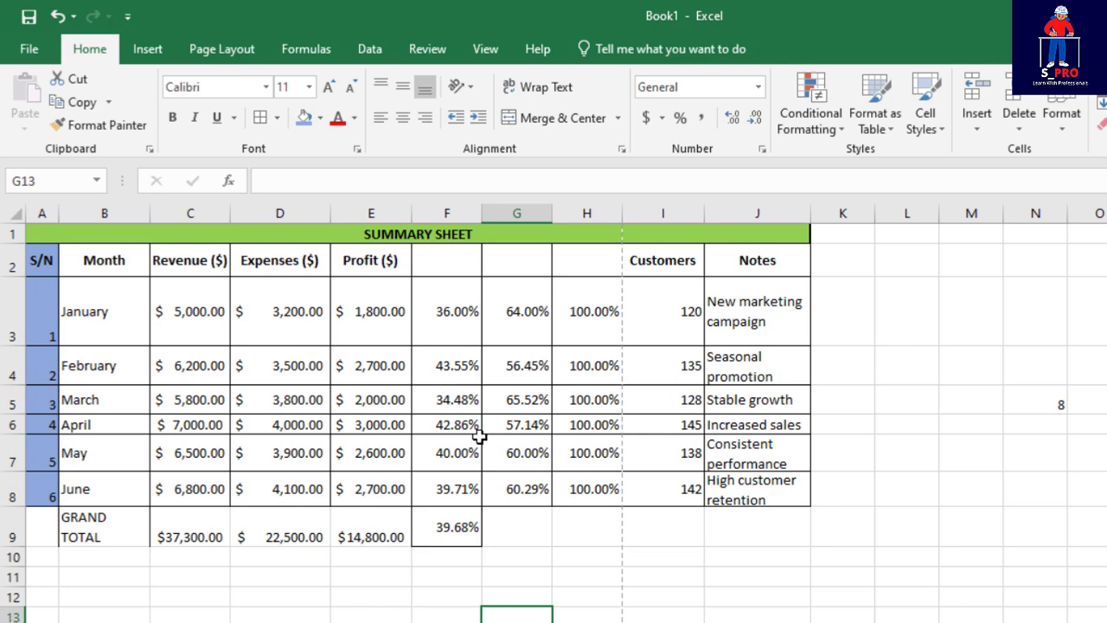
Step: Copy June's expense percentage formula from G8 into the grand total cell G9 and clear the copy selection
{"action": "left_click", "coordinate": [518, 541]}
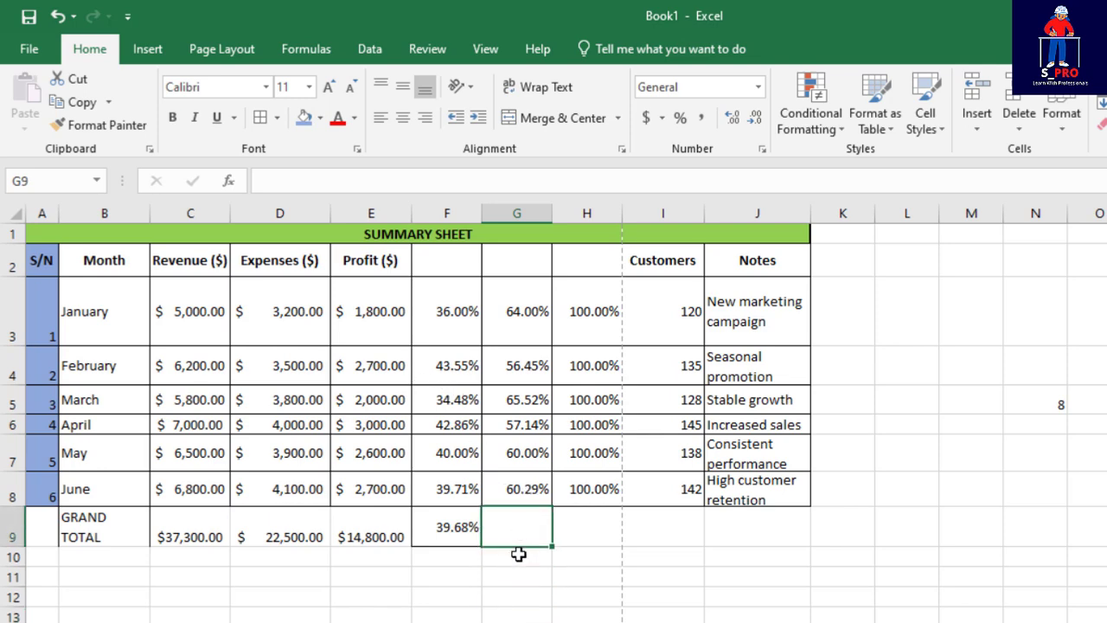
{"action": "left_click", "coordinate": [525, 486]}
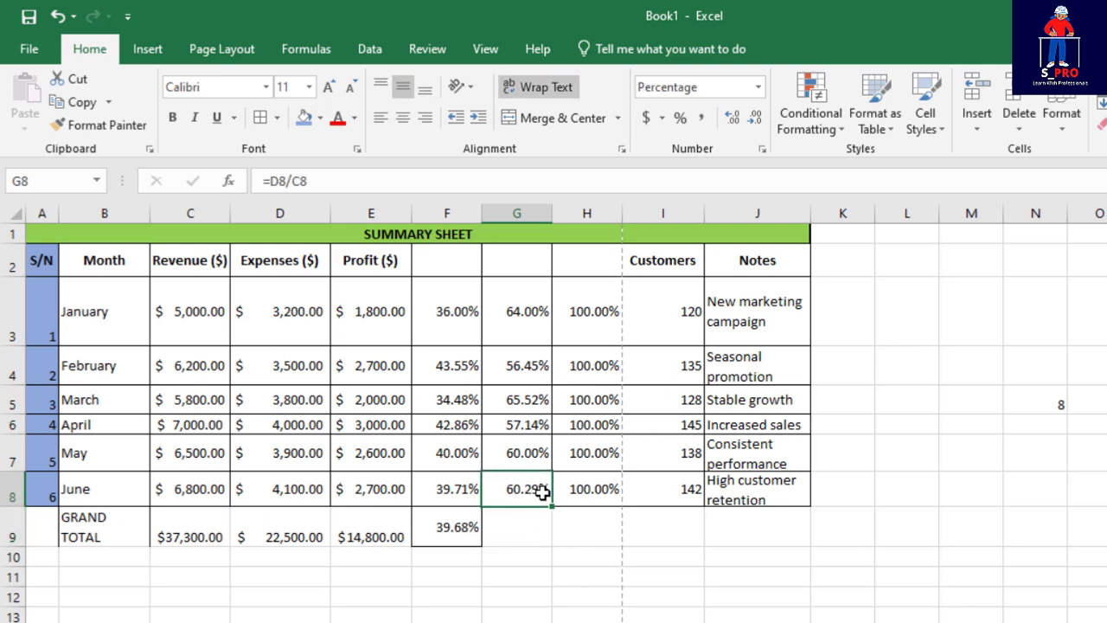
{"action": "key", "text": "ctrl+c"}
{"action": "left_click", "coordinate": [522, 530]}
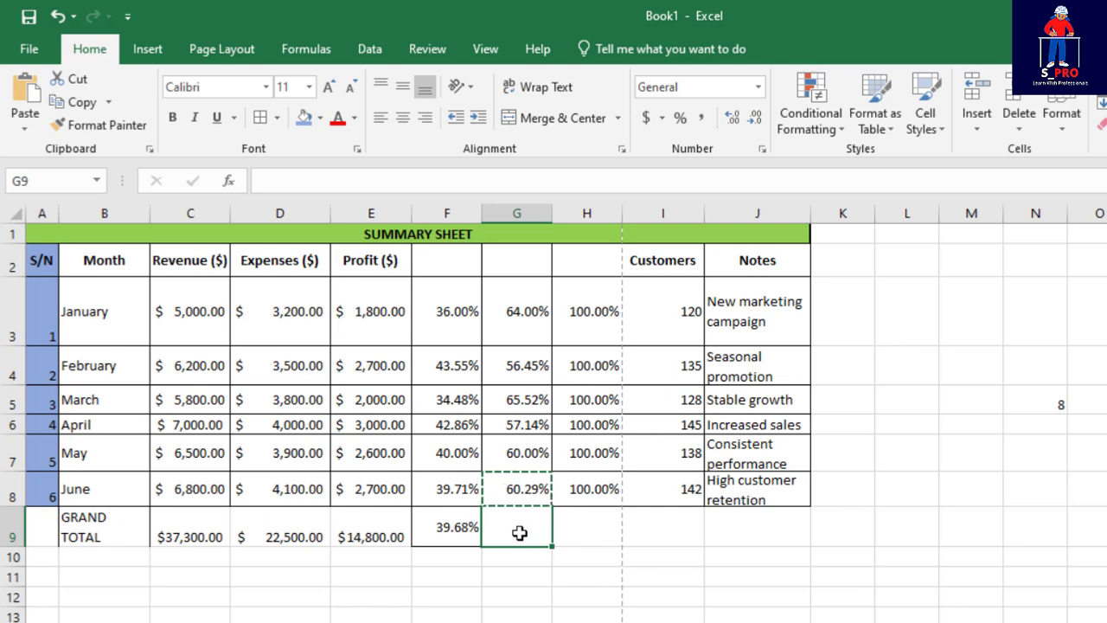
{"action": "key", "text": "ctrl+v"}
{"action": "left_click", "coordinate": [536, 595]}
{"action": "key", "text": "Escape"}
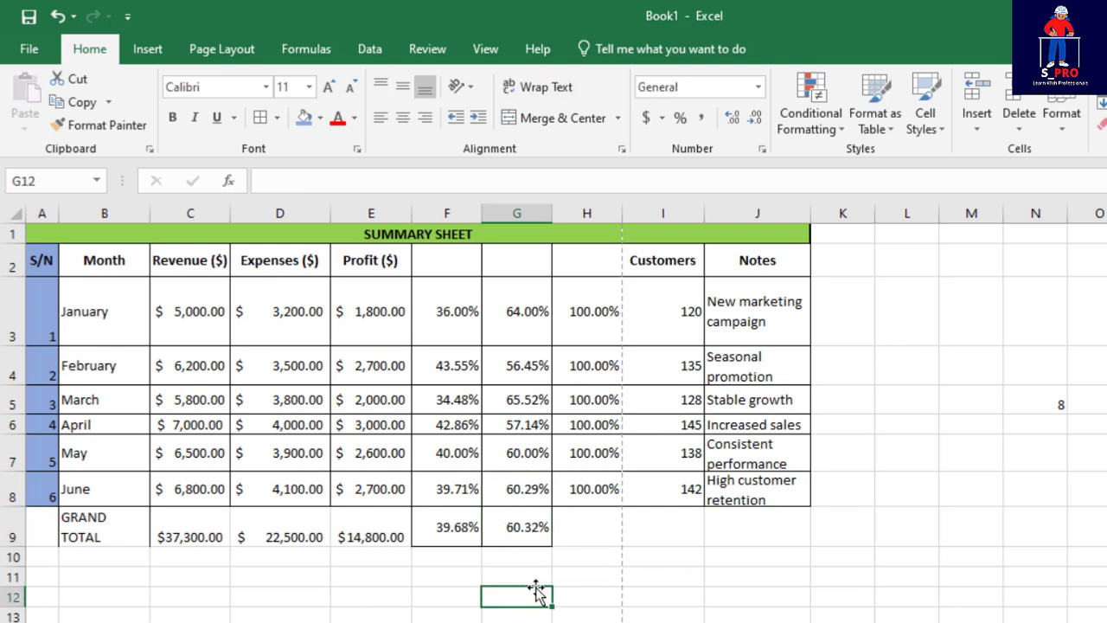
Step: Copy June's combined percentage formula from H8 into the grand total cell H9
{"action": "left_click", "coordinate": [588, 490]}
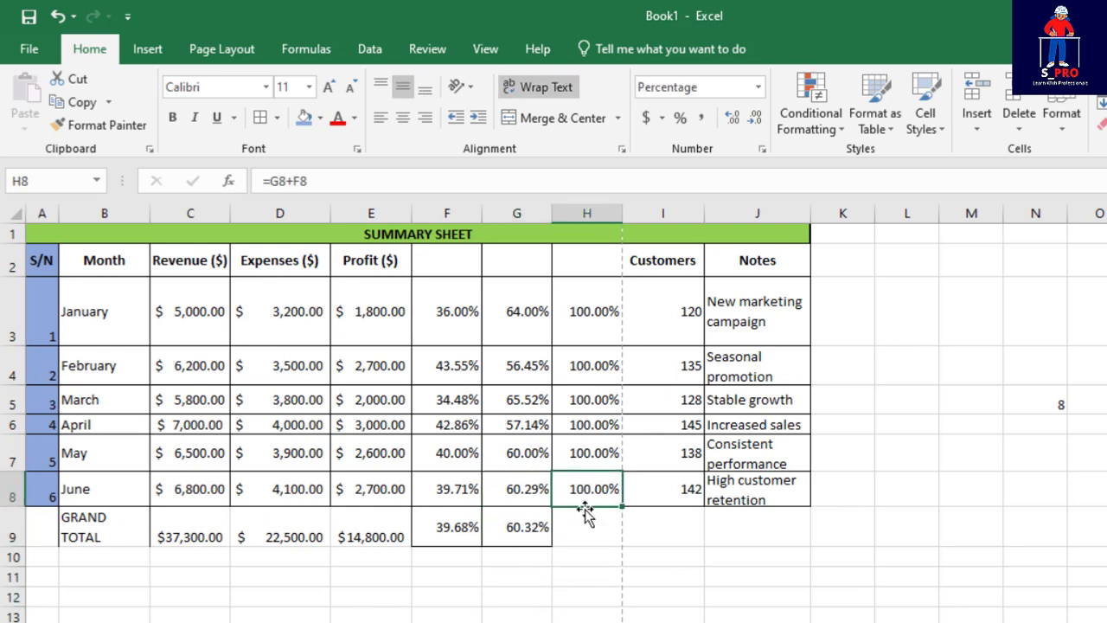
{"action": "key", "text": "ctrl+c"}
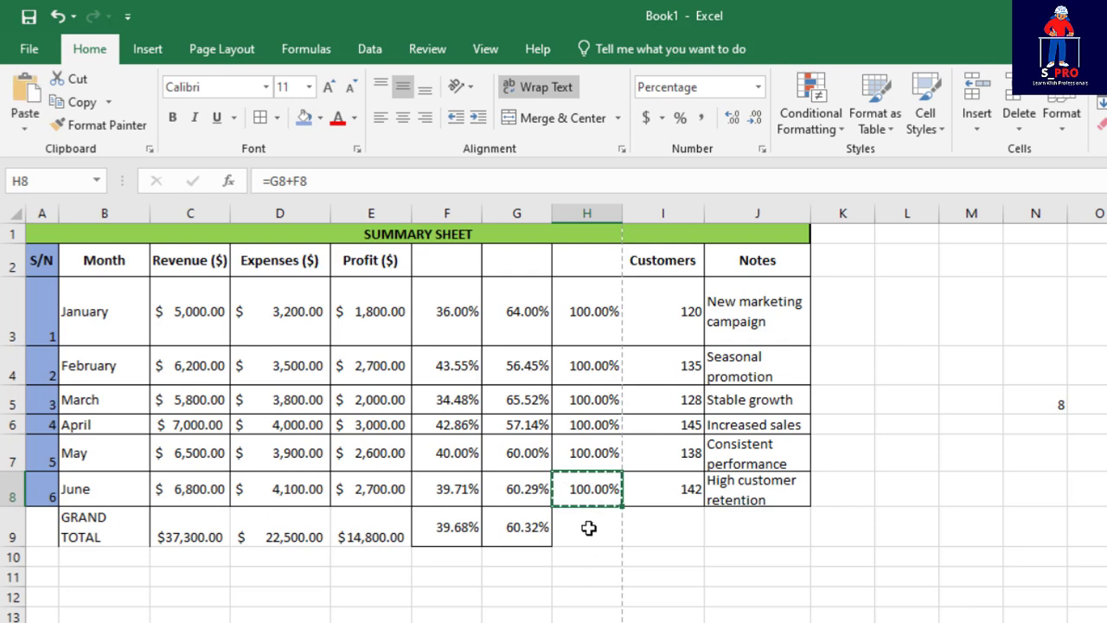
{"action": "left_click", "coordinate": [589, 527]}
{"action": "key", "text": "ctrl+v"}
{"action": "left_click", "coordinate": [588, 597]}
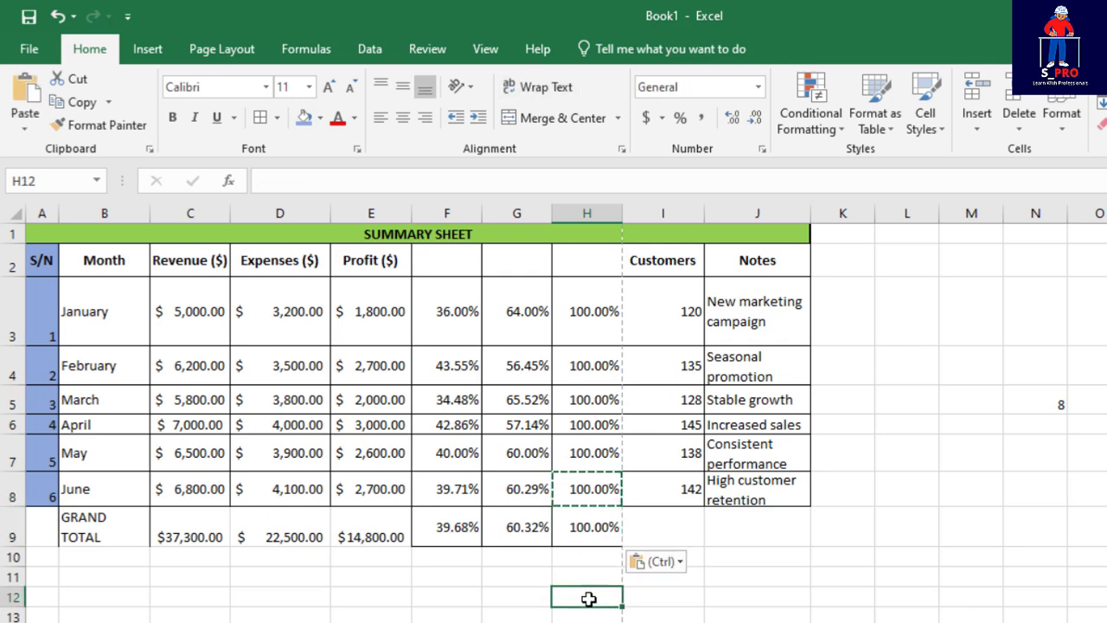
{"action": "type", "text": "`"}
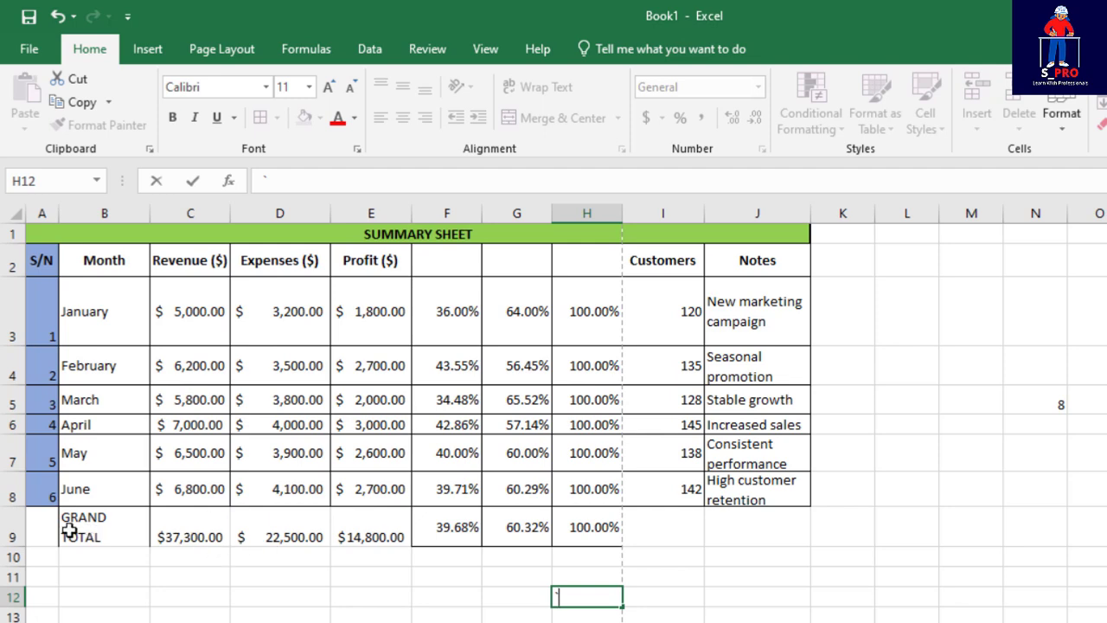
Step: Fill the grand total row from B9 to H9 with the standard orange color
{"action": "left_click_drag", "start_coordinate": [70, 530], "coordinate": [583, 527]}
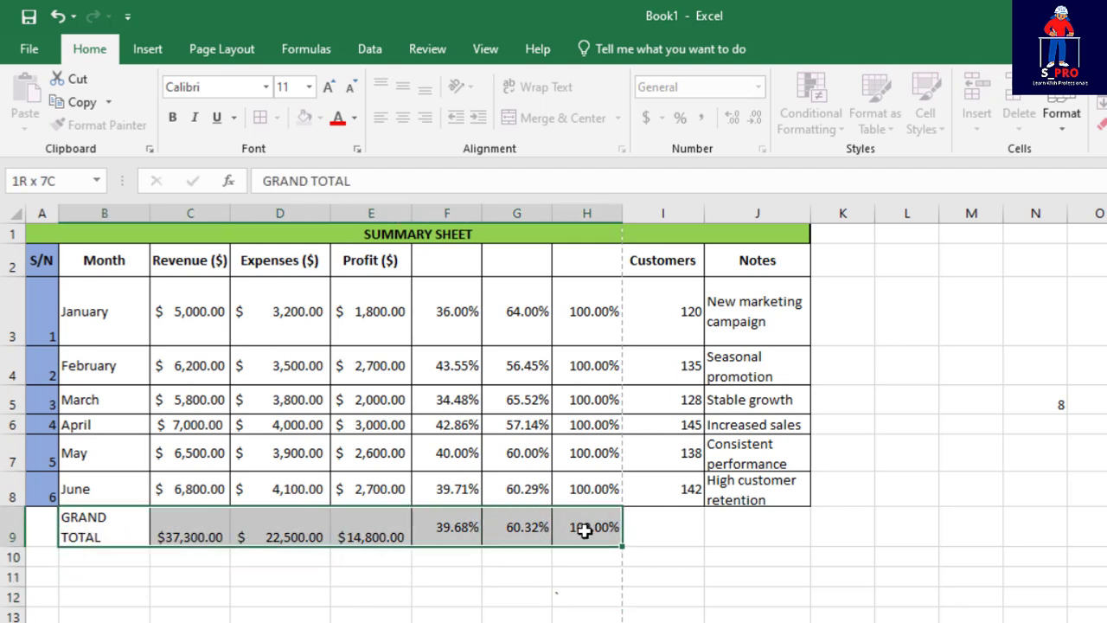
{"action": "left_click", "coordinate": [321, 119]}
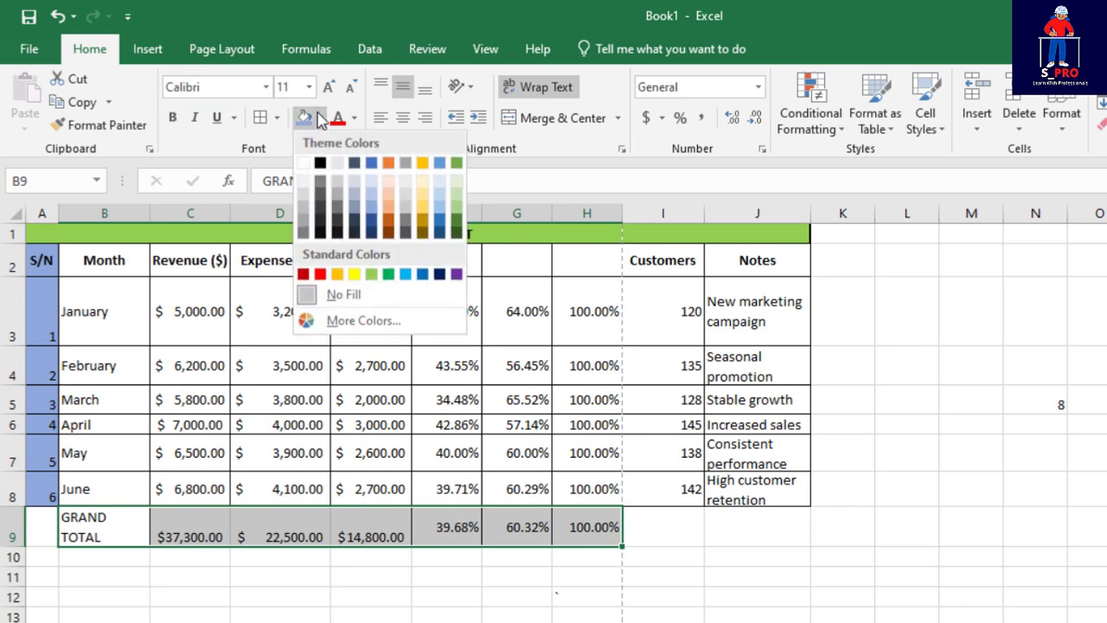
{"action": "left_click", "coordinate": [335, 275]}
{"action": "left_click", "coordinate": [413, 608]}
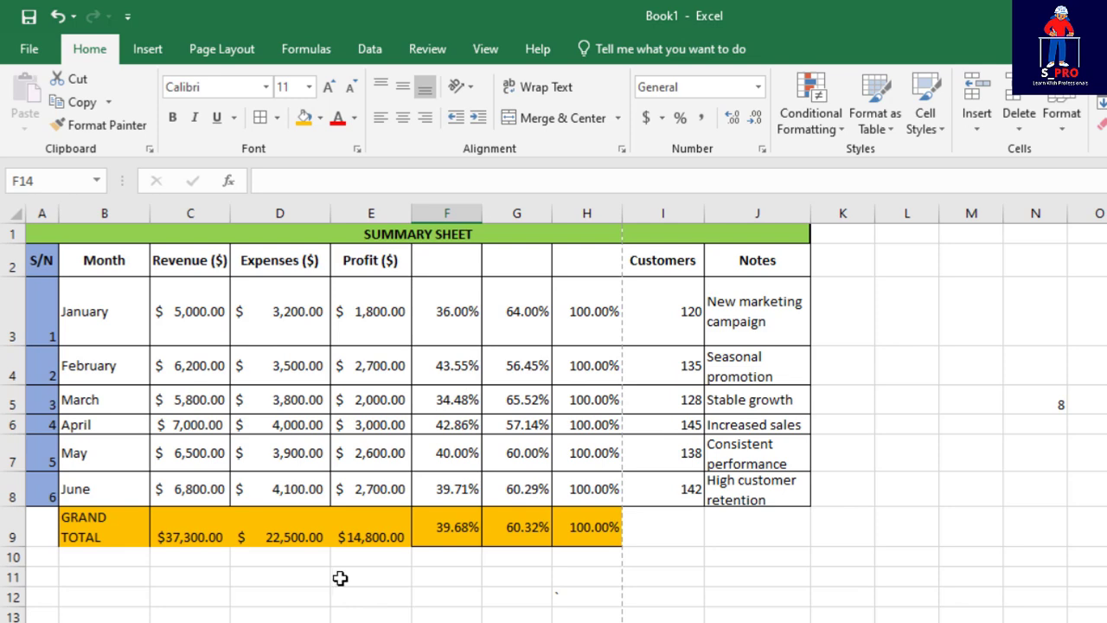
Step: Center the grand total row B9:H9 horizontally and try bottom alignment for its contents
{"action": "left_click_drag", "start_coordinate": [74, 523], "coordinate": [602, 539]}
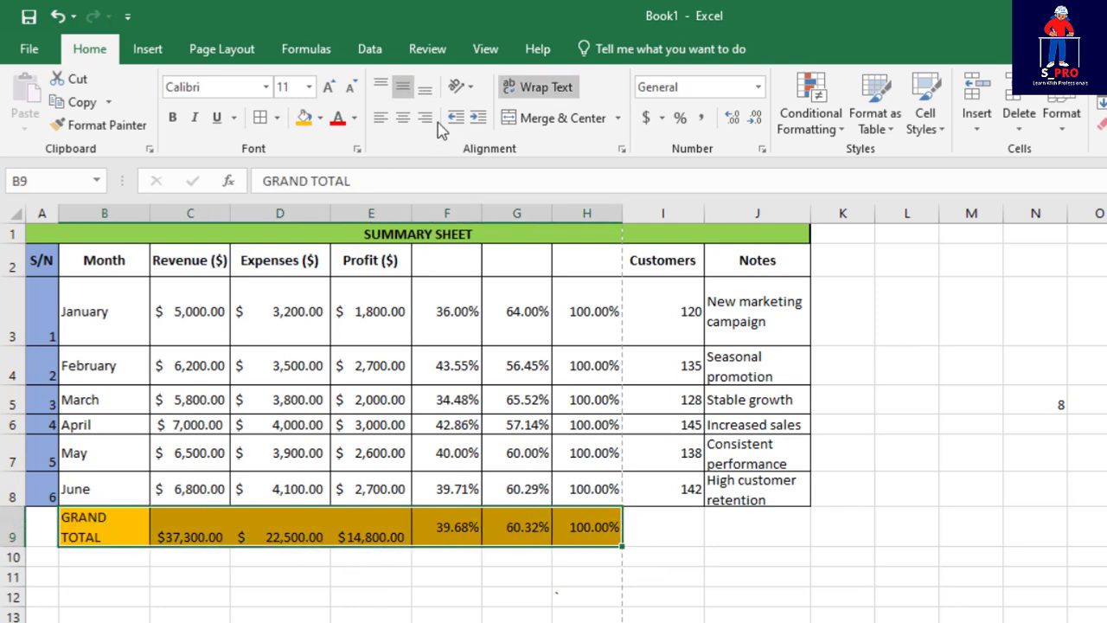
{"action": "left_click", "coordinate": [401, 119]}
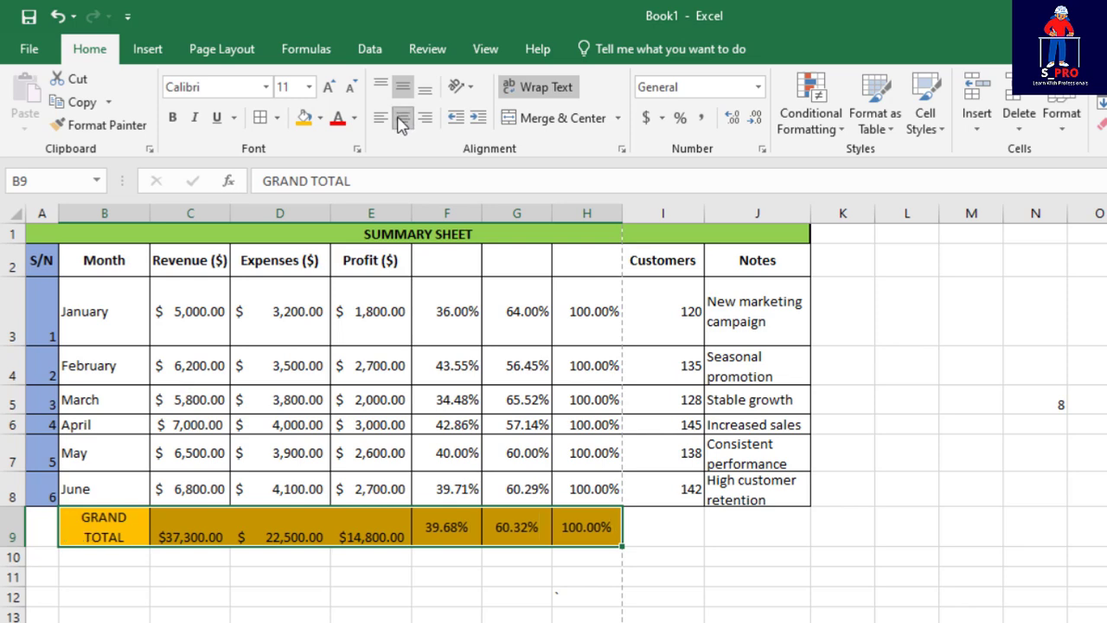
{"action": "left_click", "coordinate": [425, 88]}
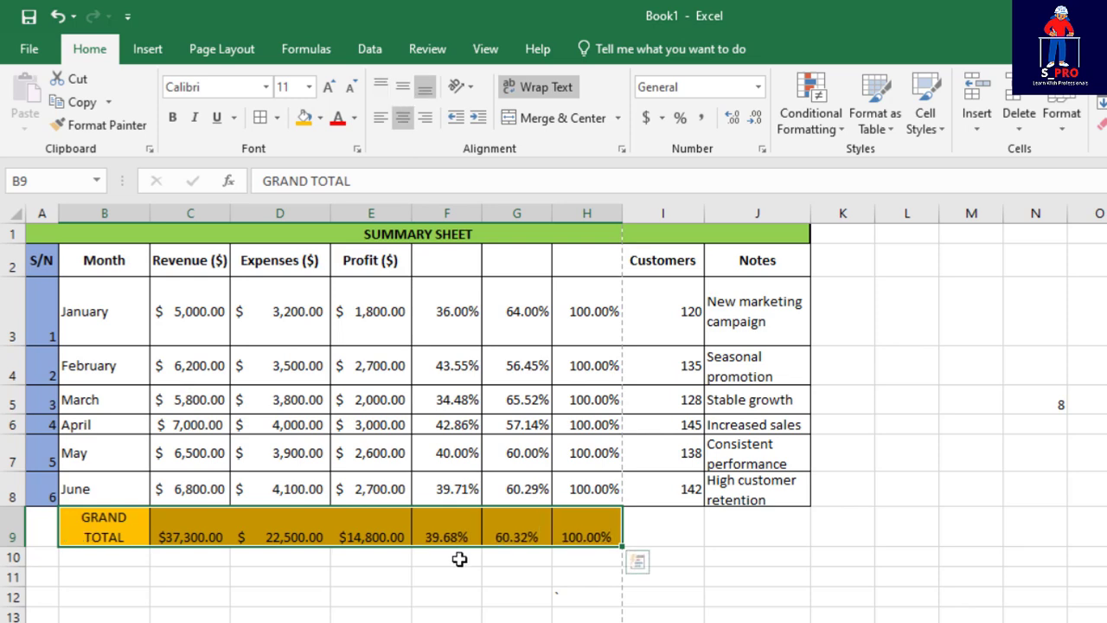
{"action": "left_click", "coordinate": [423, 600]}
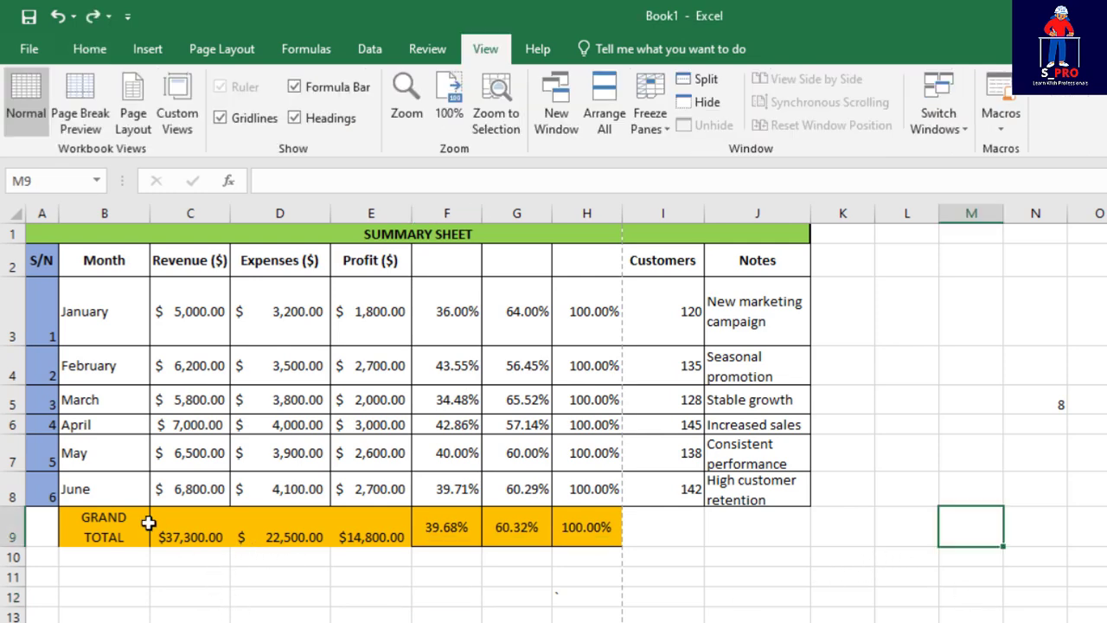
Step: Examine how the header rows and the S/N column move when the sheet is scrolled vertically and horizontally
{"action": "scroll", "coordinate": [95, 347], "scroll_direction": "down", "scroll_amount": 1}
{"action": "scroll", "coordinate": [93, 346], "scroll_direction": "up", "scroll_amount": 1}
{"action": "scroll", "coordinate": [65, 293], "scroll_direction": "down", "scroll_amount": 2}
{"action": "scroll", "coordinate": [66, 299], "scroll_direction": "up", "scroll_amount": 2}
{"action": "scroll", "coordinate": [565, 414], "scroll_direction": "right", "scroll_amount": 1}
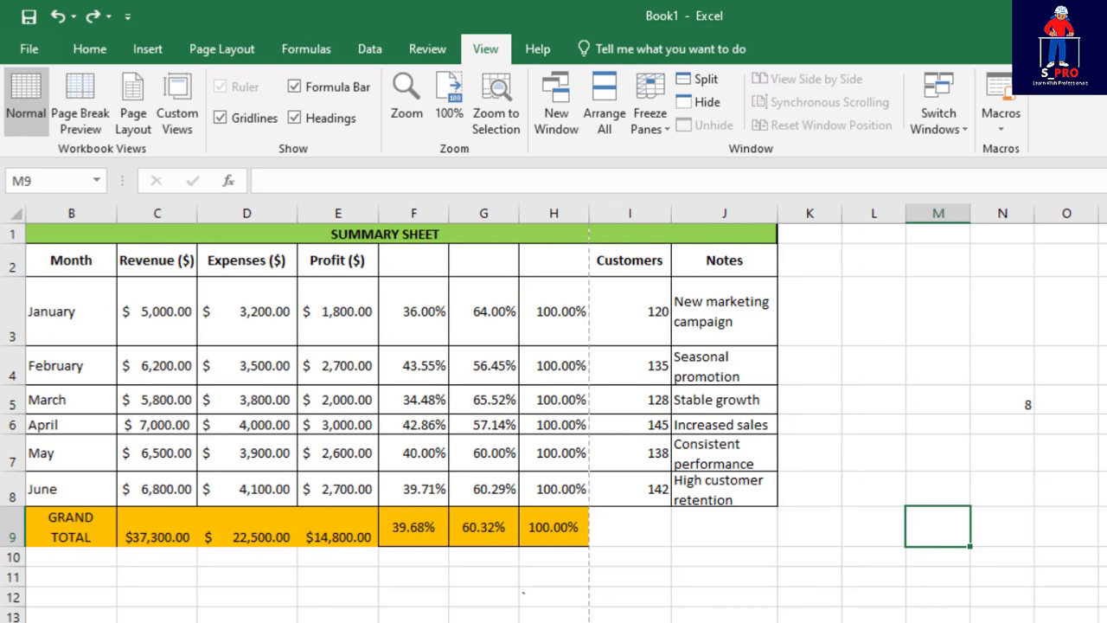
{"action": "scroll", "coordinate": [563, 414], "scroll_direction": "left", "scroll_amount": 1}
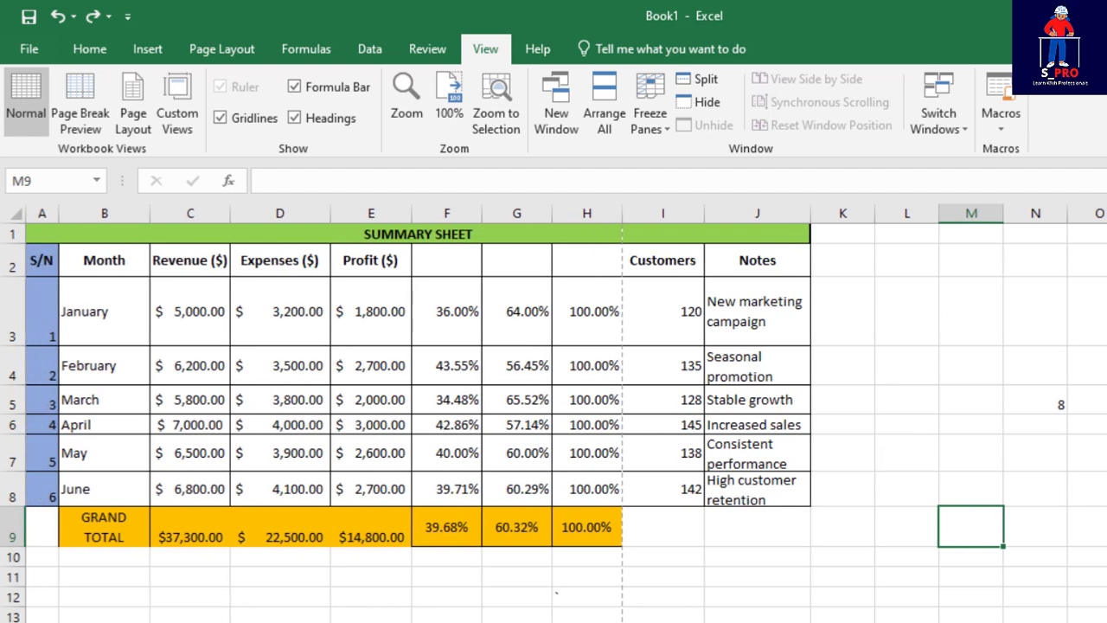
{"action": "scroll", "coordinate": [565, 413], "scroll_direction": "right", "scroll_amount": 1}
{"action": "scroll", "coordinate": [562, 413], "scroll_direction": "left", "scroll_amount": 1}
Step: Freeze the sheet's first column so the S/N column stays fixed during horizontal scrolling
{"action": "left_click", "coordinate": [41, 211]}
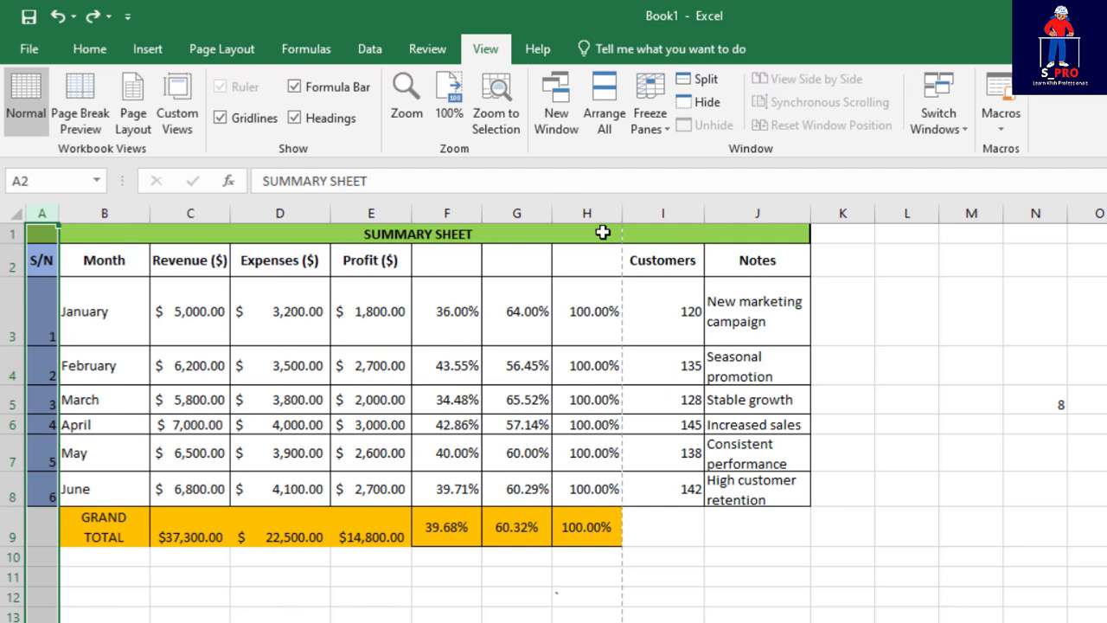
{"action": "left_click", "coordinate": [667, 130]}
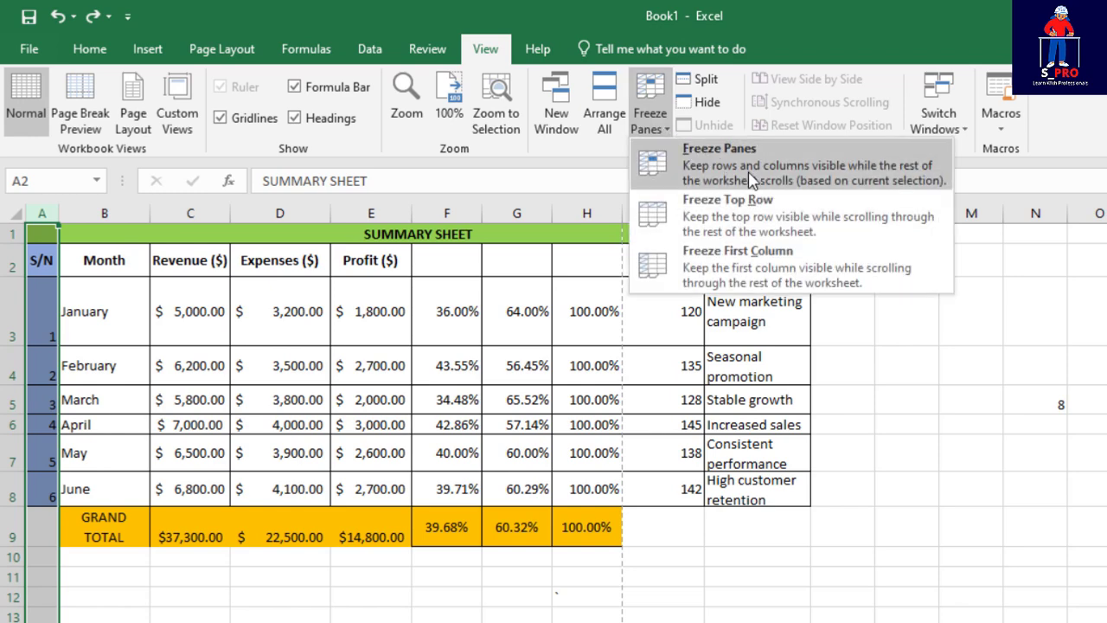
{"action": "left_click", "coordinate": [485, 50]}
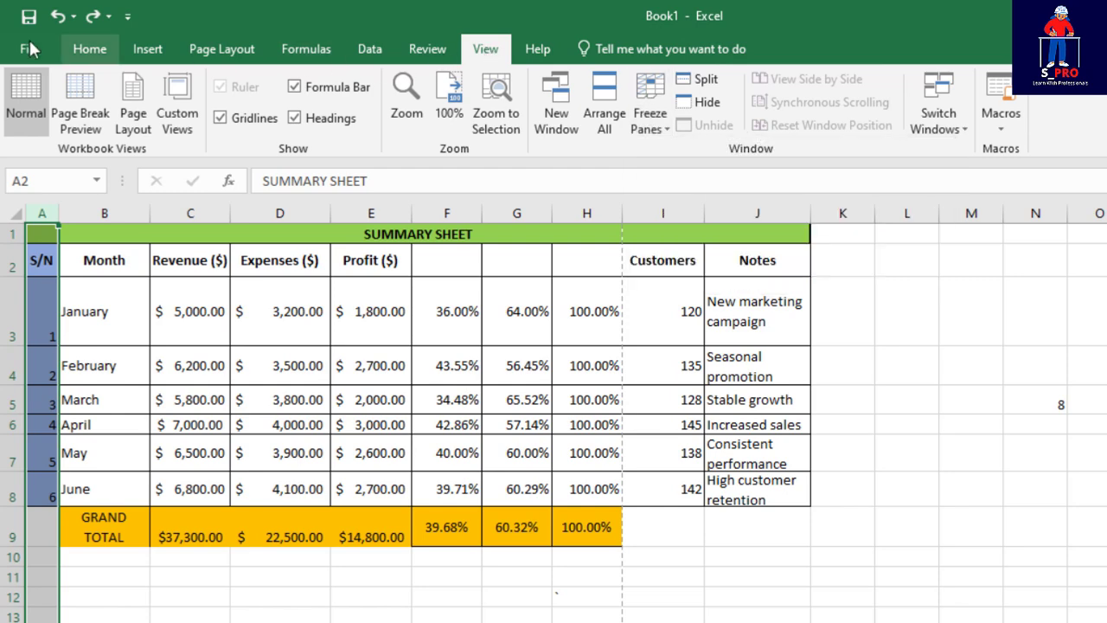
{"action": "left_click", "coordinate": [89, 49]}
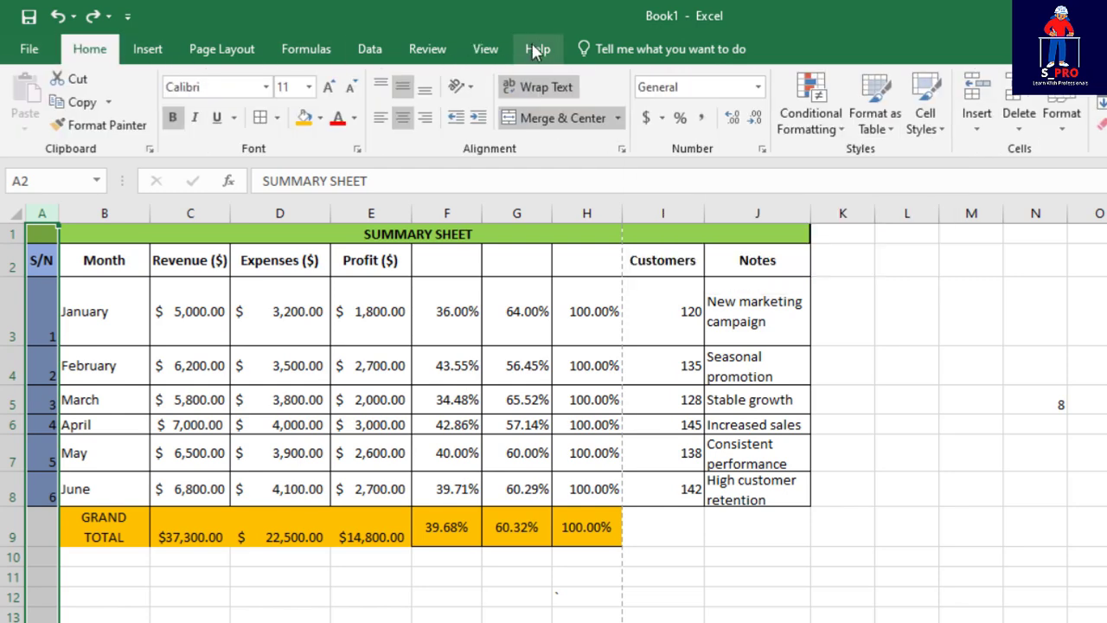
{"action": "left_click", "coordinate": [485, 49]}
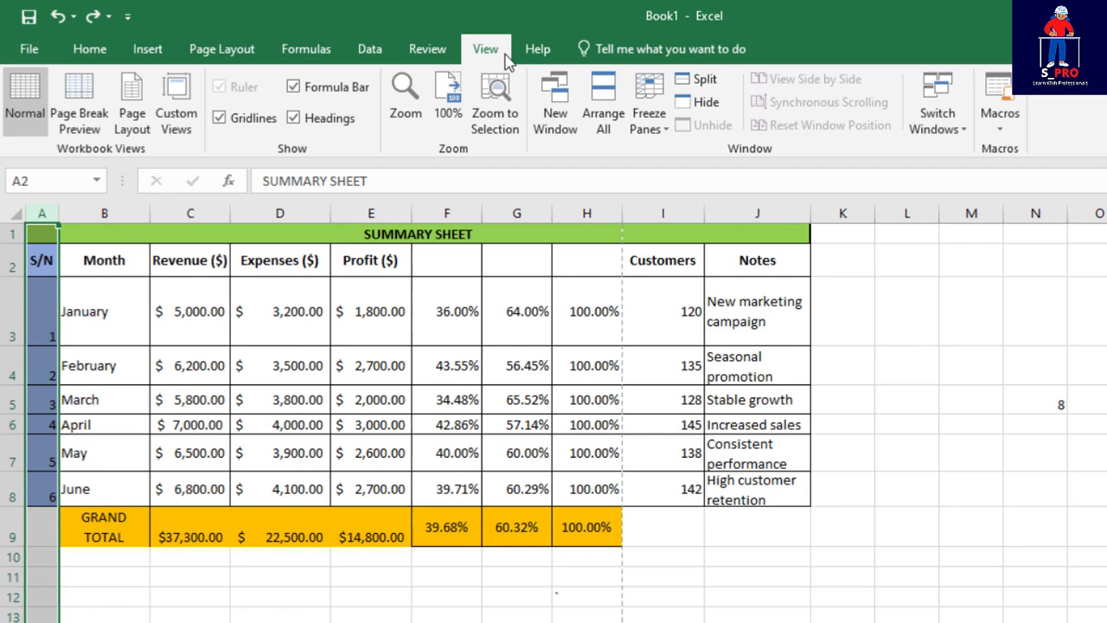
{"action": "left_click", "coordinate": [670, 138]}
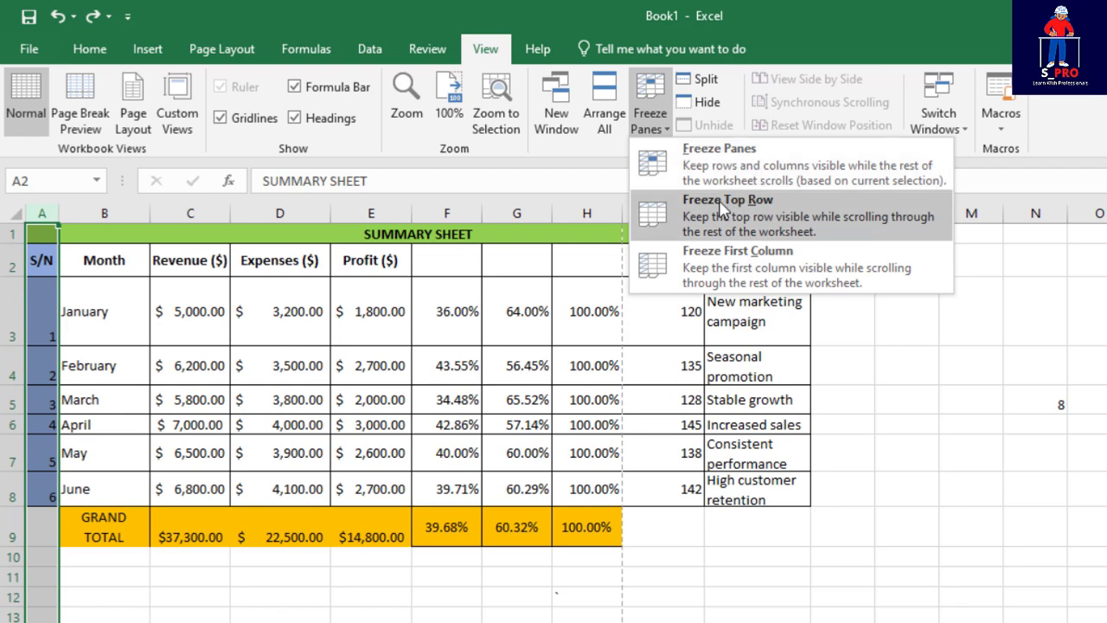
{"action": "left_click", "coordinate": [760, 262]}
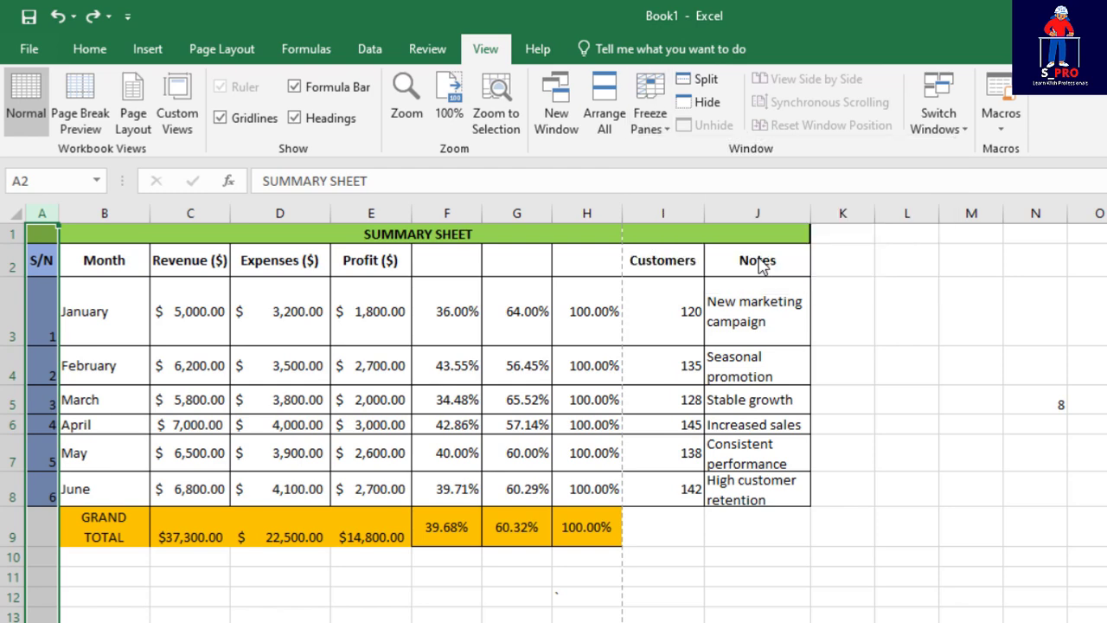
{"action": "left_click", "coordinate": [305, 577]}
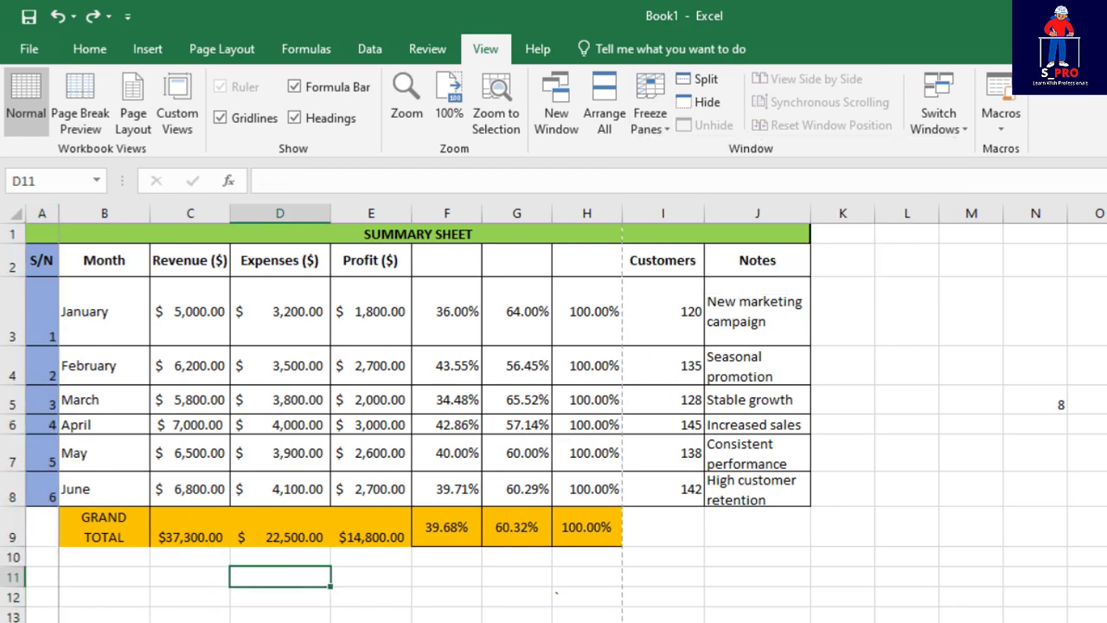
Step: Examine how the S/N column and the neighbouring columns behave when the sheet is scrolled horizontally
{"action": "scroll", "coordinate": [581, 413], "scroll_direction": "right", "scroll_amount": 1}
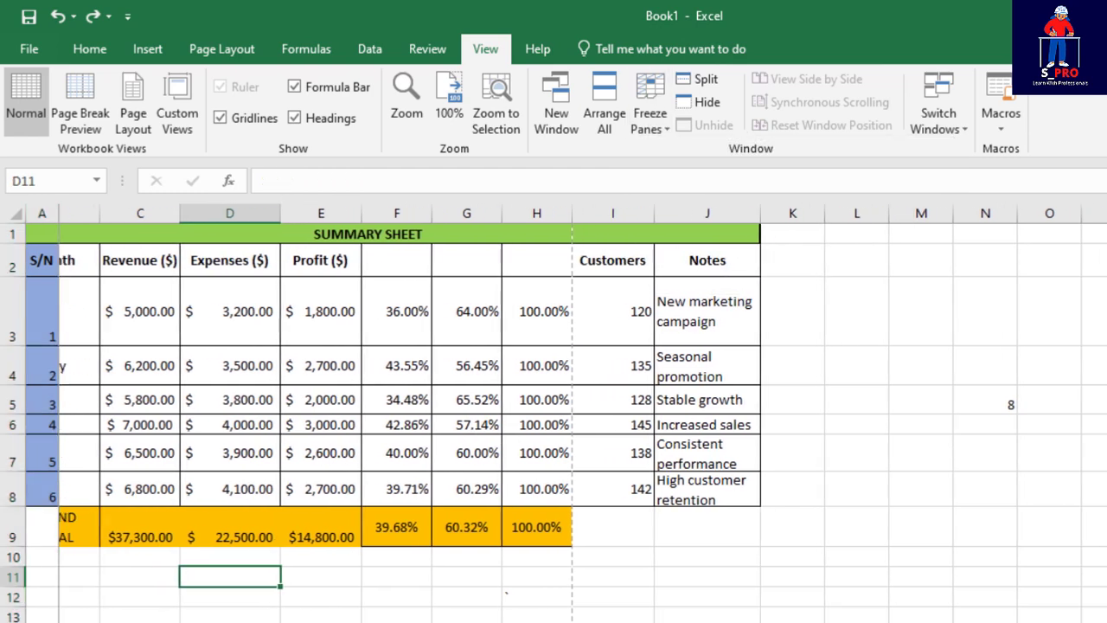
{"action": "scroll", "coordinate": [581, 413], "scroll_direction": "left", "scroll_amount": 1}
{"action": "scroll", "coordinate": [581, 412], "scroll_direction": "right", "scroll_amount": 1}
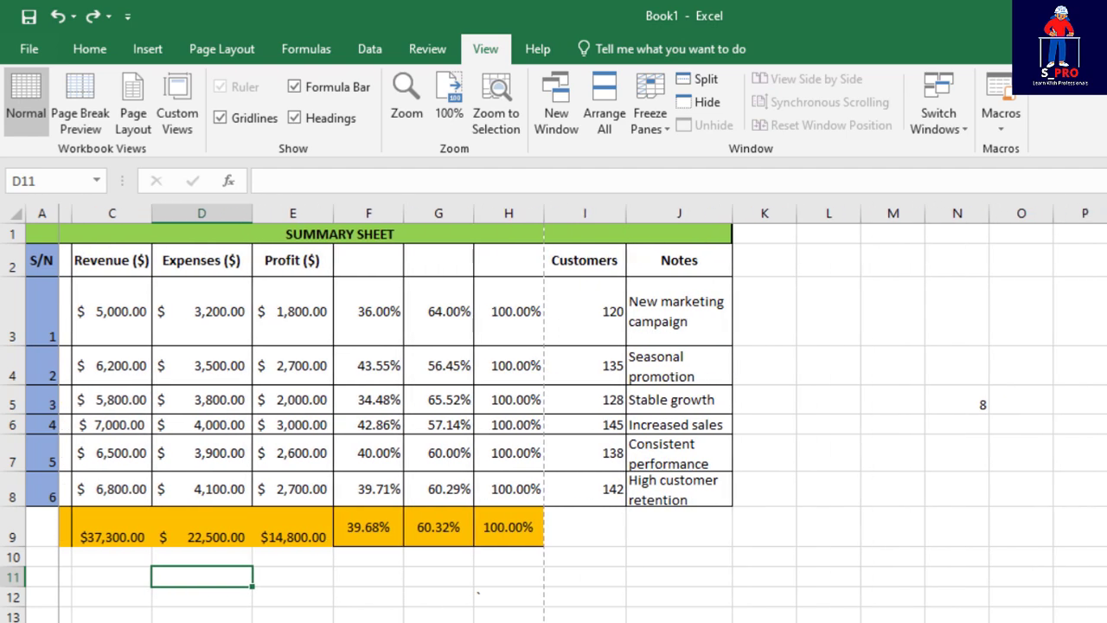
{"action": "scroll", "coordinate": [581, 413], "scroll_direction": "left", "scroll_amount": 1}
{"action": "scroll", "coordinate": [582, 413], "scroll_direction": "right", "scroll_amount": 1}
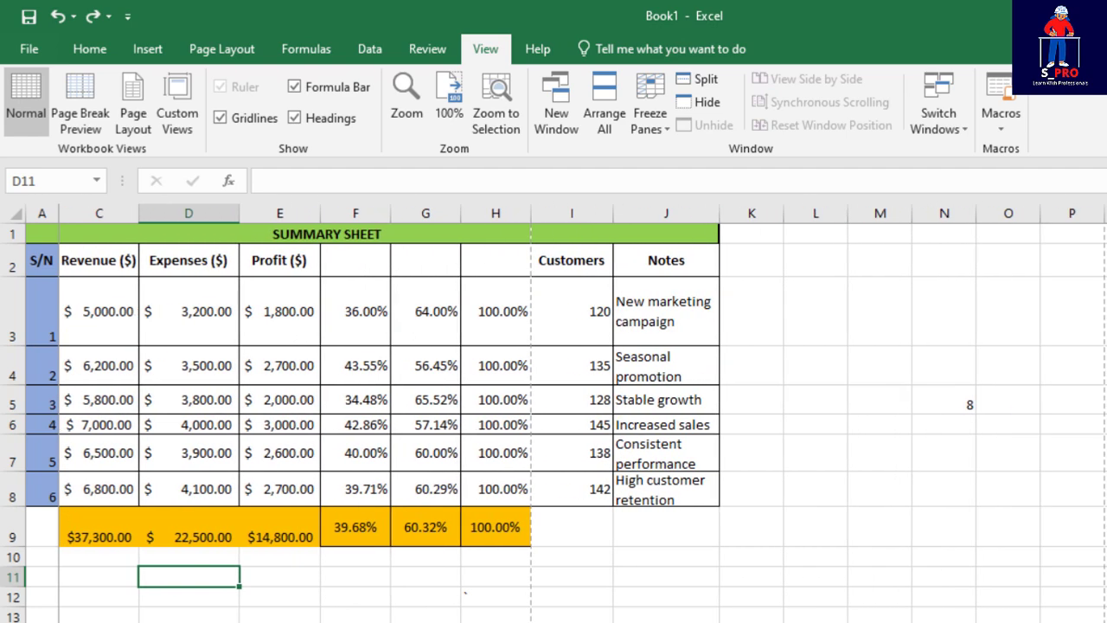
{"action": "scroll", "coordinate": [581, 413], "scroll_direction": "left", "scroll_amount": 1}
{"action": "scroll", "coordinate": [581, 413], "scroll_direction": "right", "scroll_amount": 1}
{"action": "scroll", "coordinate": [581, 412], "scroll_direction": "left", "scroll_amount": 1}
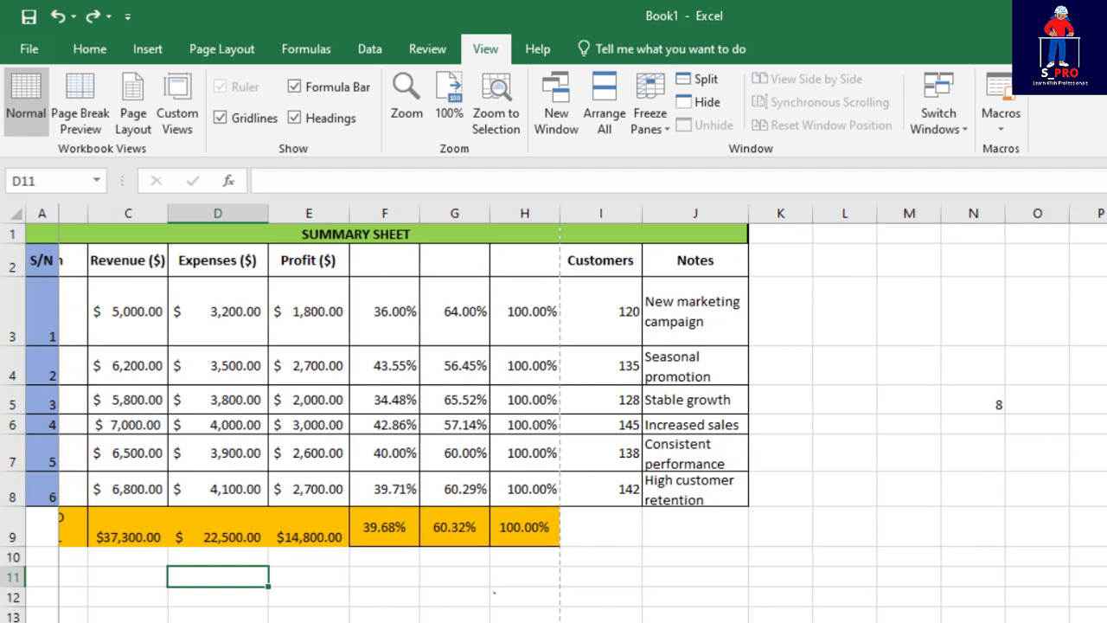
{"action": "scroll", "coordinate": [581, 412], "scroll_direction": "right", "scroll_amount": 1}
{"action": "scroll", "coordinate": [581, 412], "scroll_direction": "left", "scroll_amount": 1}
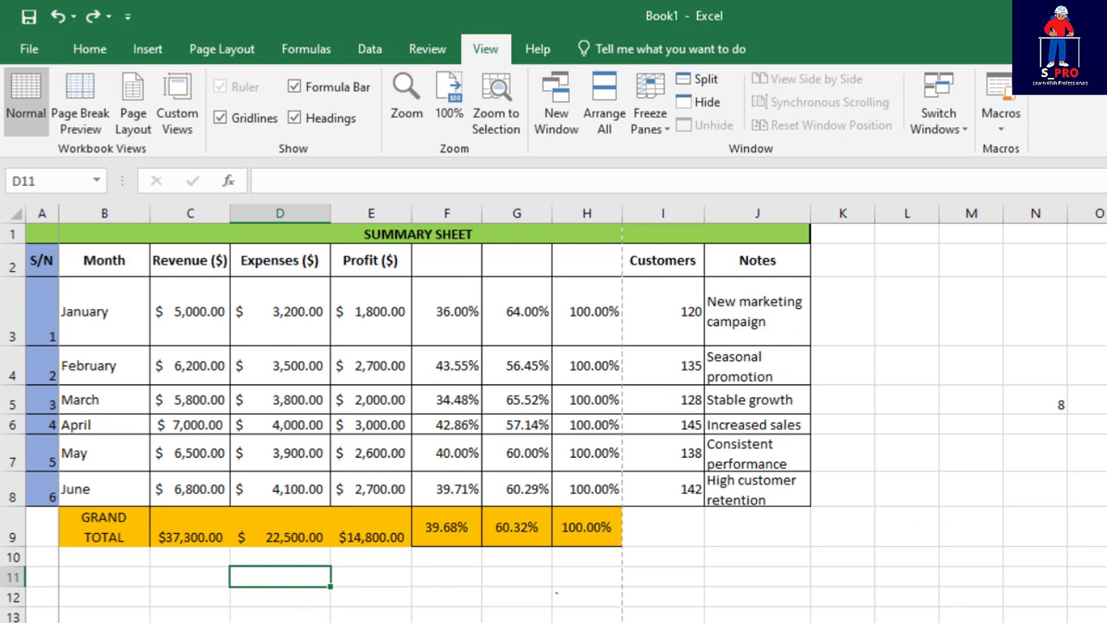
{"action": "scroll", "coordinate": [581, 413], "scroll_direction": "right", "scroll_amount": 1}
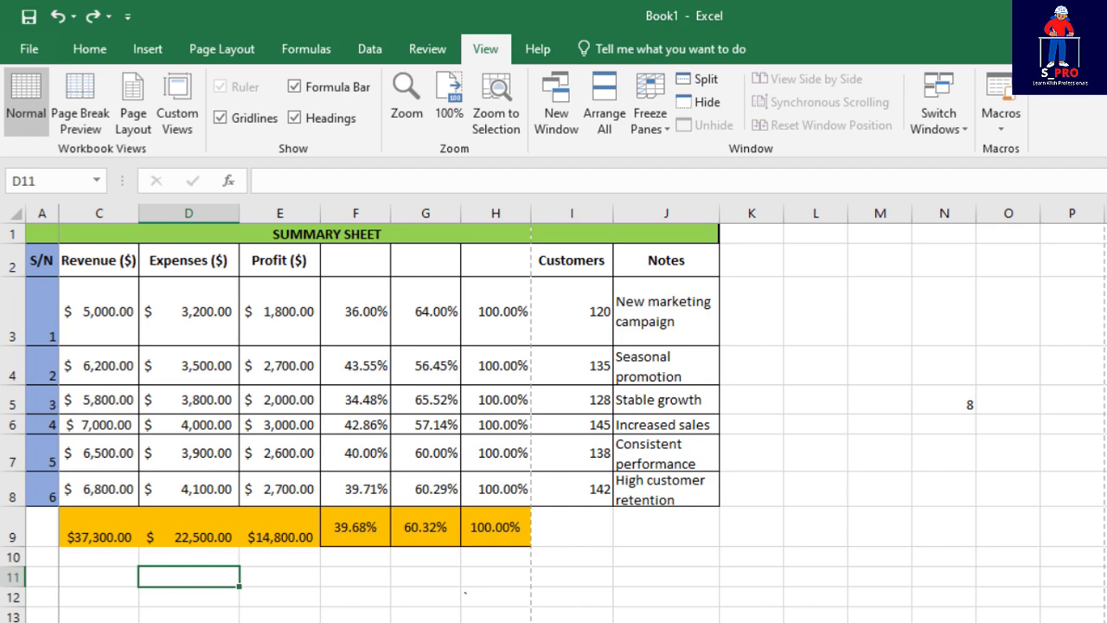
{"action": "scroll", "coordinate": [581, 413], "scroll_direction": "left", "scroll_amount": 1}
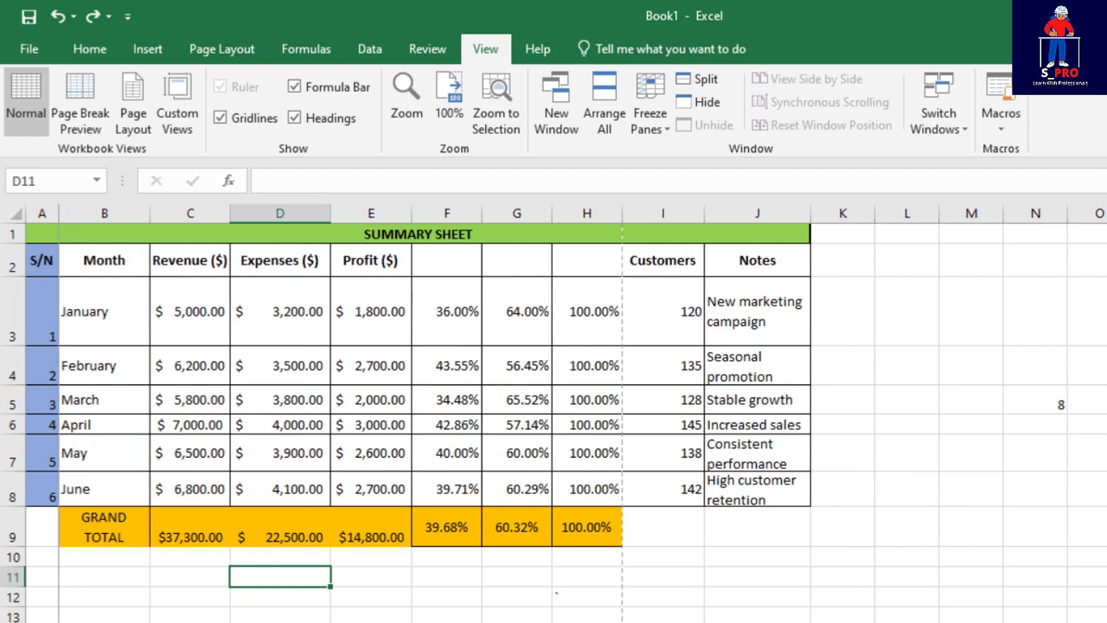
{"action": "scroll", "coordinate": [581, 413], "scroll_direction": "right", "scroll_amount": 1}
{"action": "scroll", "coordinate": [582, 413], "scroll_direction": "left", "scroll_amount": 1}
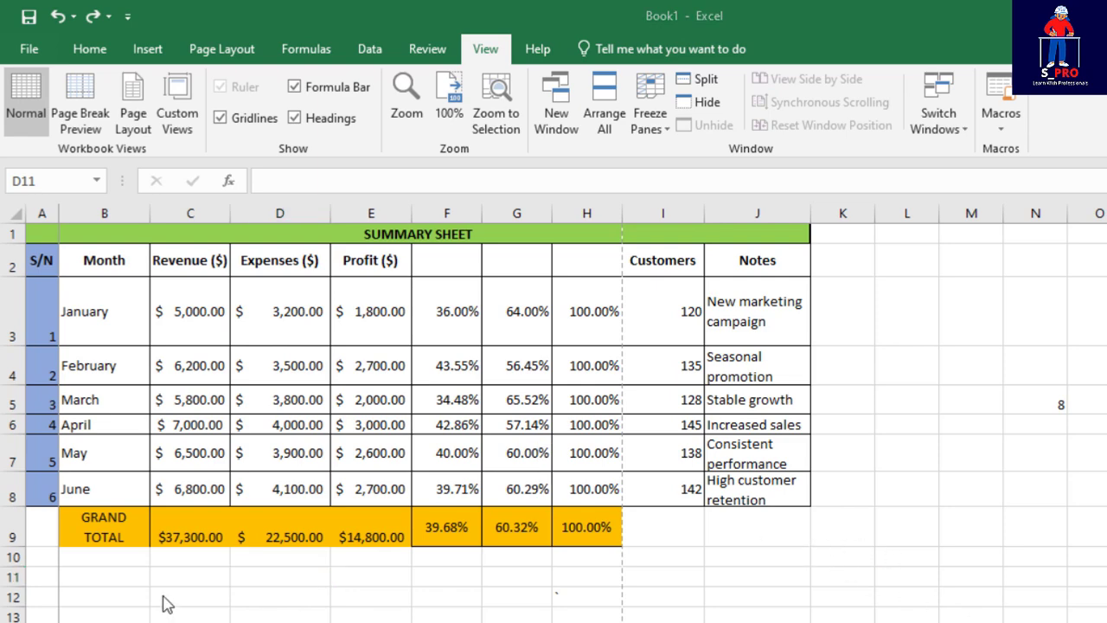
Step: Unfreeze the panes so that all rows and columns of the sheet scroll freely
{"action": "left_click", "coordinate": [35, 206]}
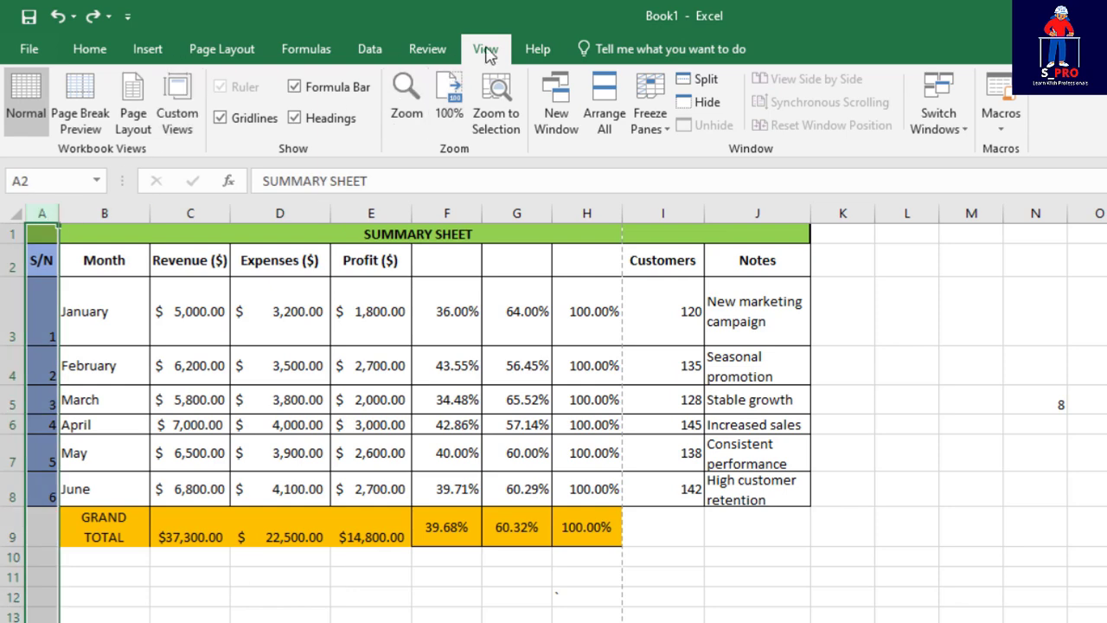
{"action": "left_click", "coordinate": [651, 116]}
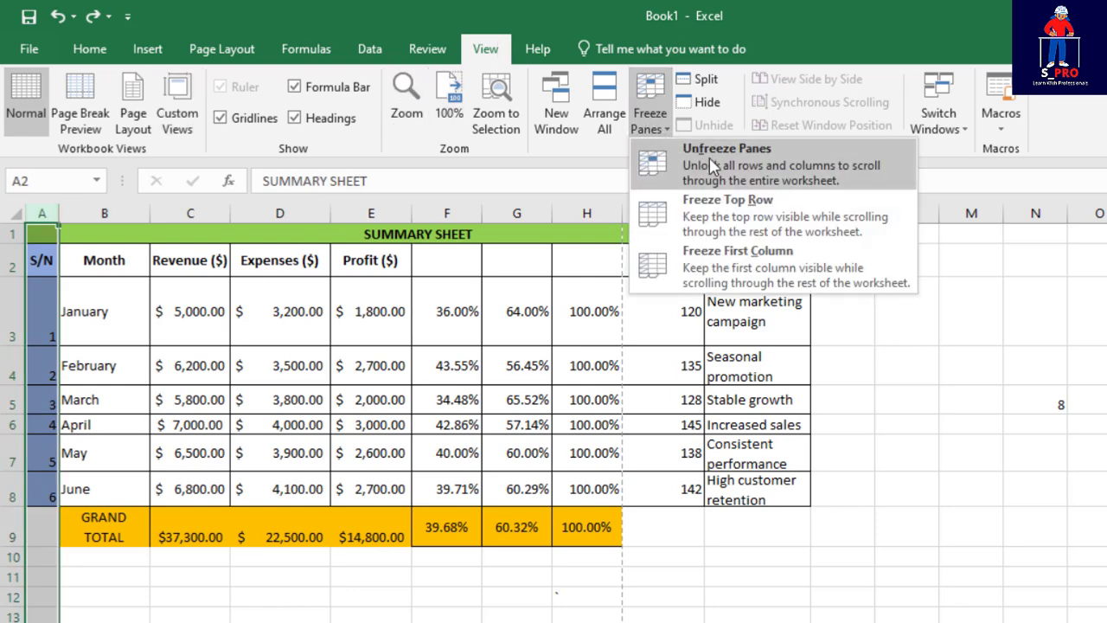
{"action": "left_click", "coordinate": [767, 161]}
{"action": "left_click", "coordinate": [593, 614]}
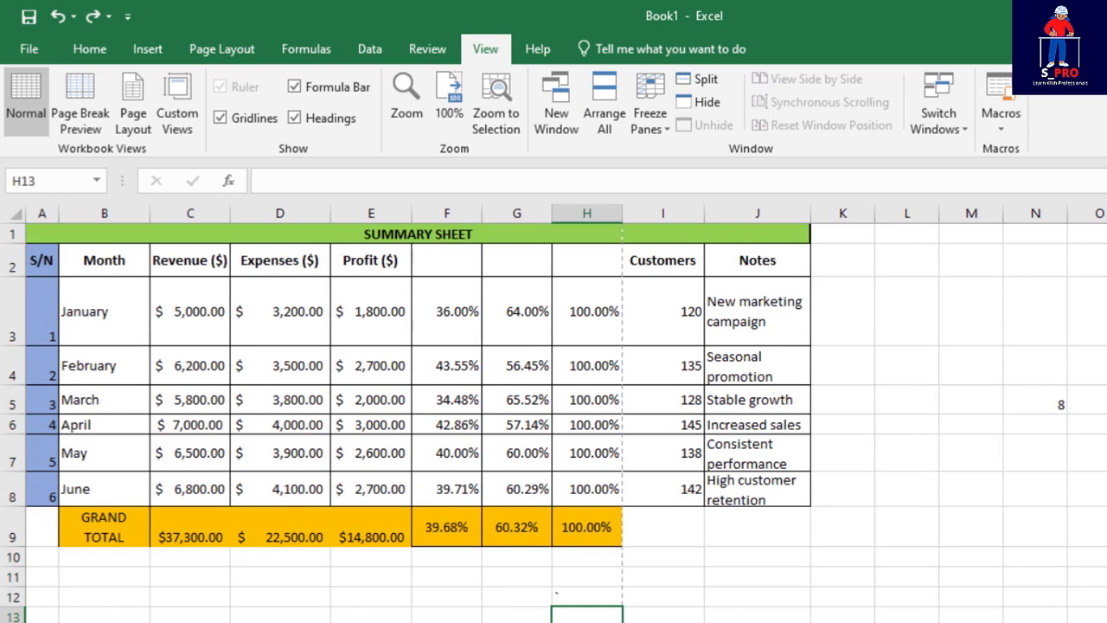
Step: Enter the label "Average" in cell B10, directly below the grand total label
{"action": "left_click", "coordinate": [306, 49]}
{"action": "left_click", "coordinate": [104, 557]}
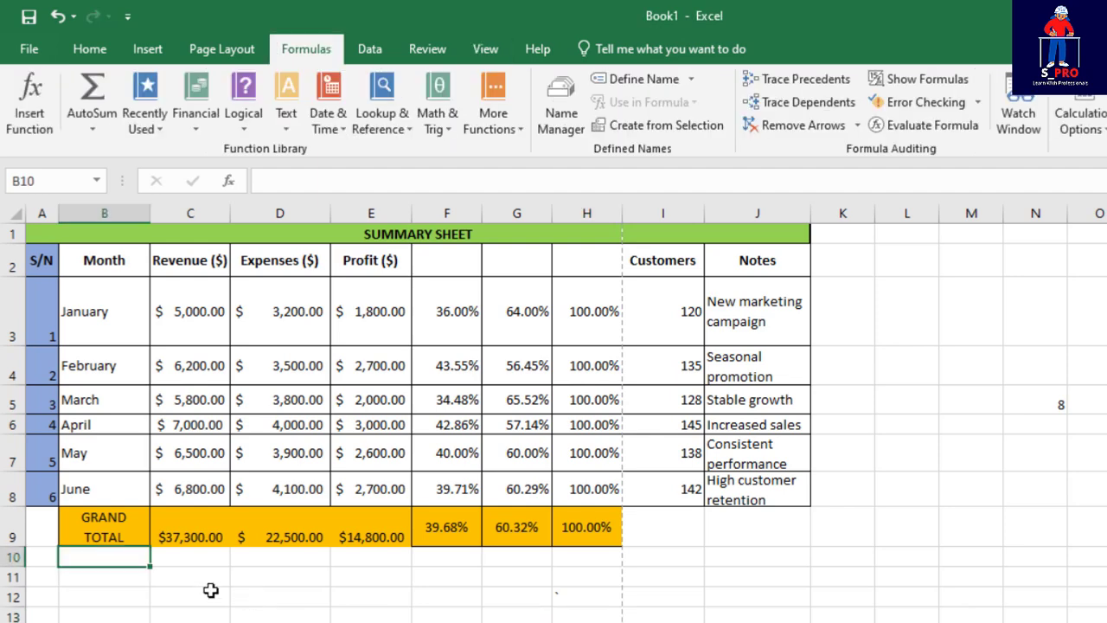
{"action": "left_click", "coordinate": [152, 575]}
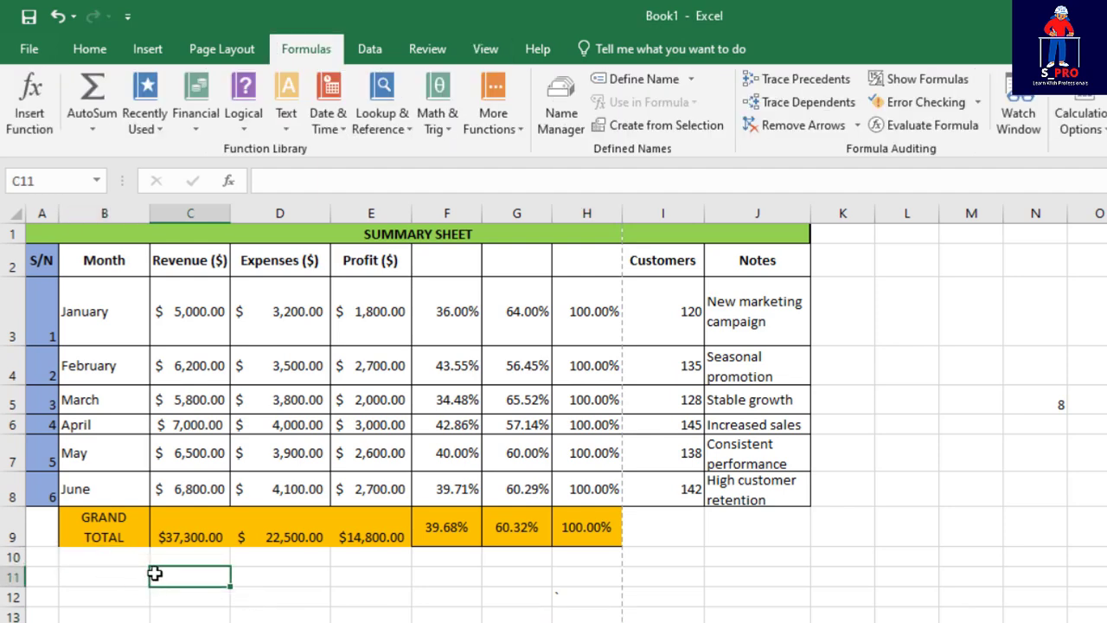
{"action": "left_click", "coordinate": [113, 559]}
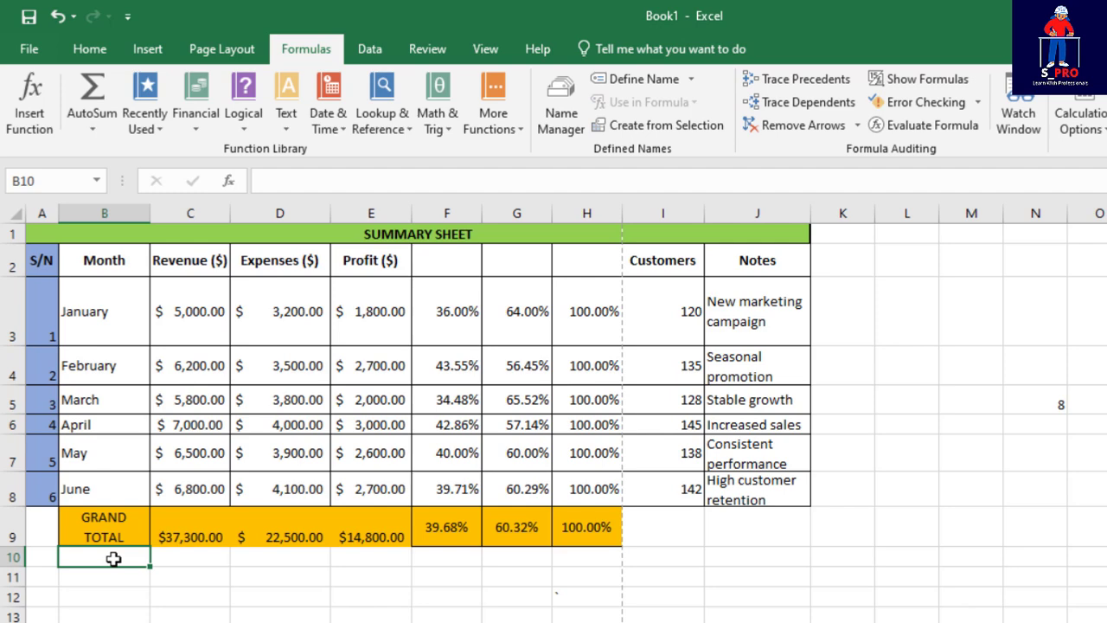
{"action": "type", "text": "A"}
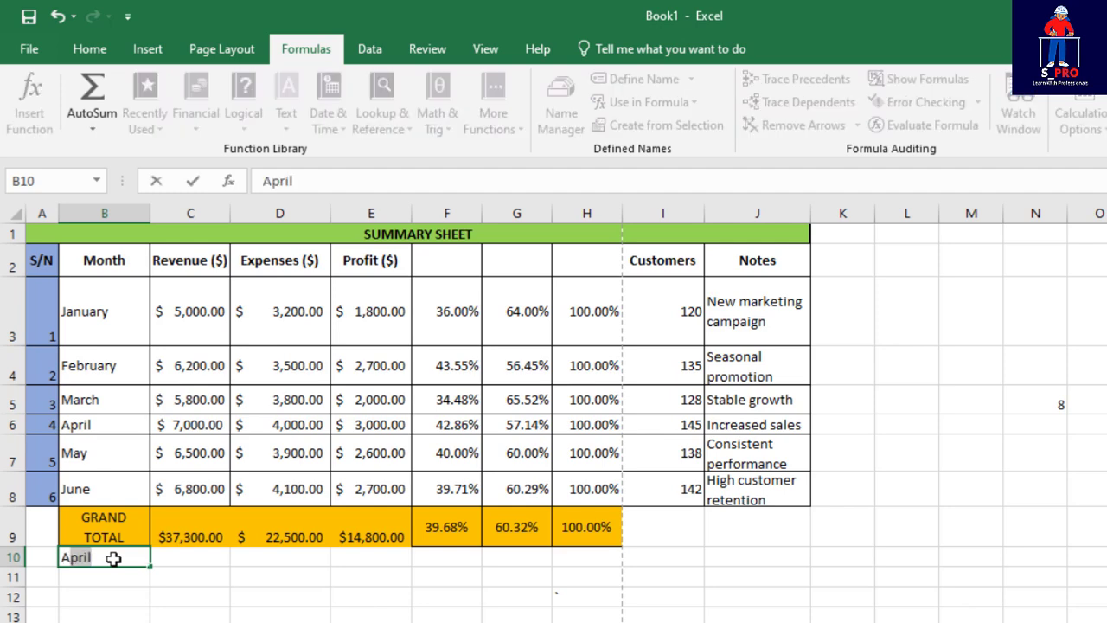
{"action": "type", "text": "verage"}
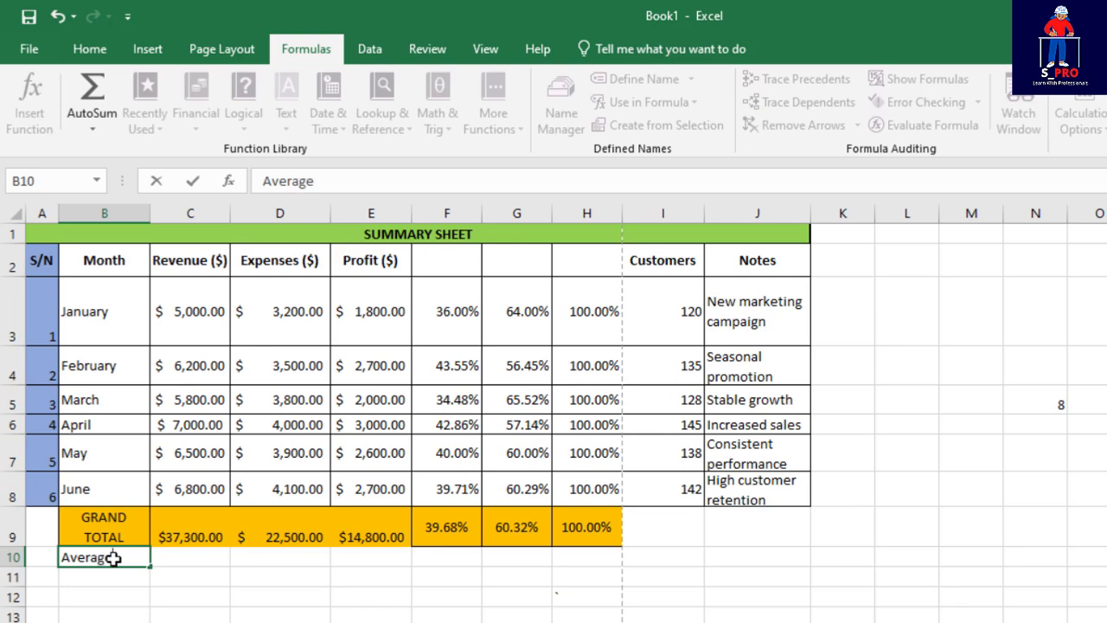
{"action": "left_click", "coordinate": [136, 610]}
Step: Fill the Average row B10:H10 with the same orange as the grand total row and add all borders to B9:H10
{"action": "left_click_drag", "start_coordinate": [73, 555], "coordinate": [602, 559]}
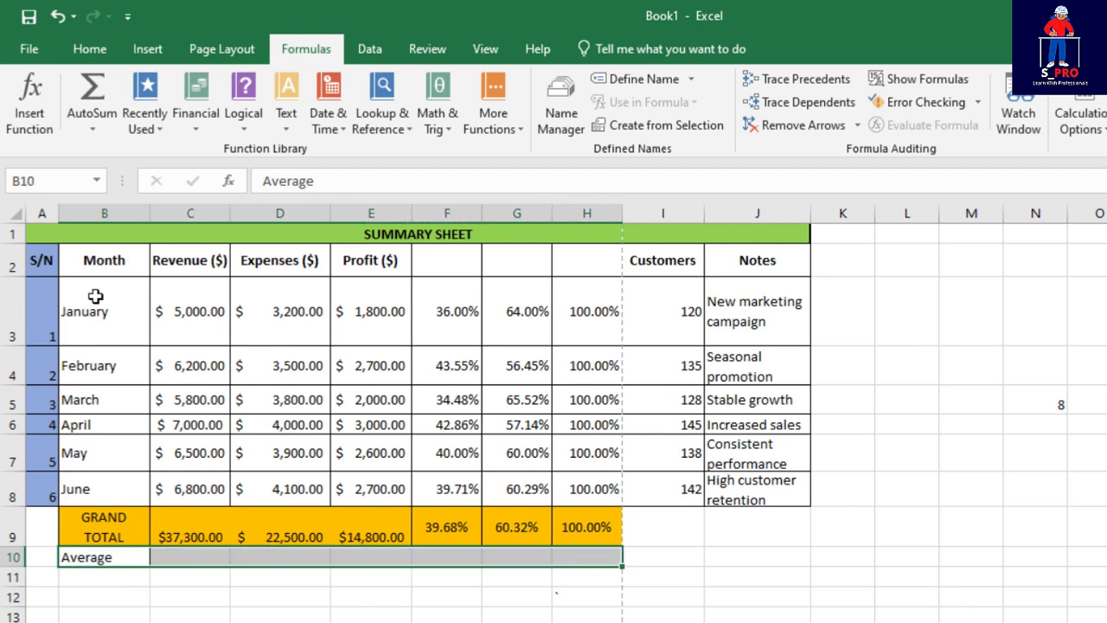
{"action": "left_click", "coordinate": [89, 48]}
{"action": "left_click", "coordinate": [297, 121]}
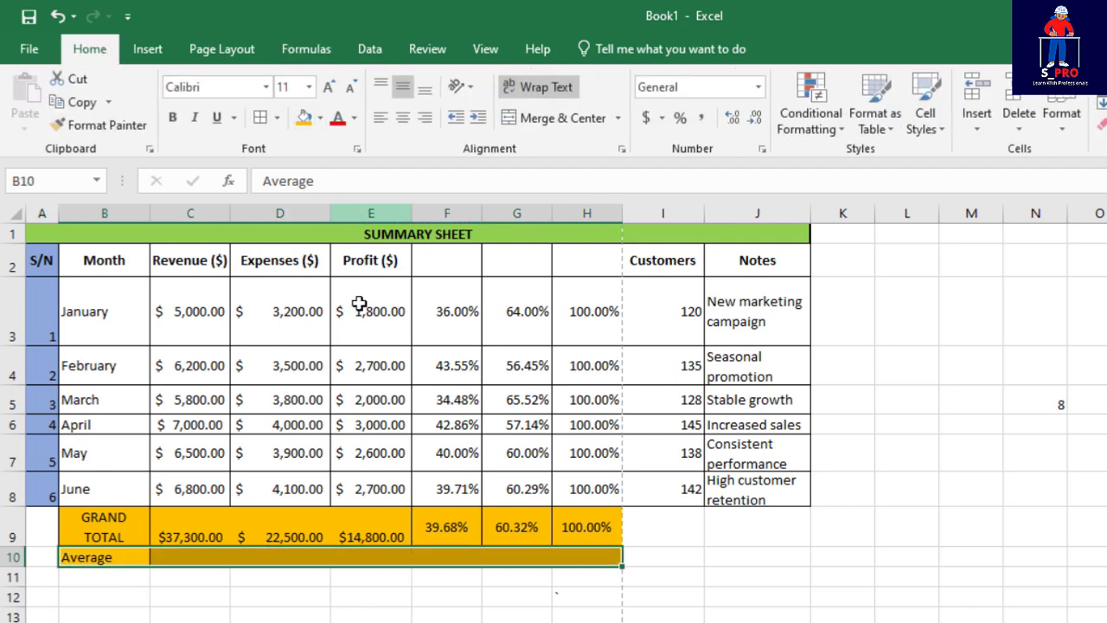
{"action": "left_click", "coordinate": [259, 596]}
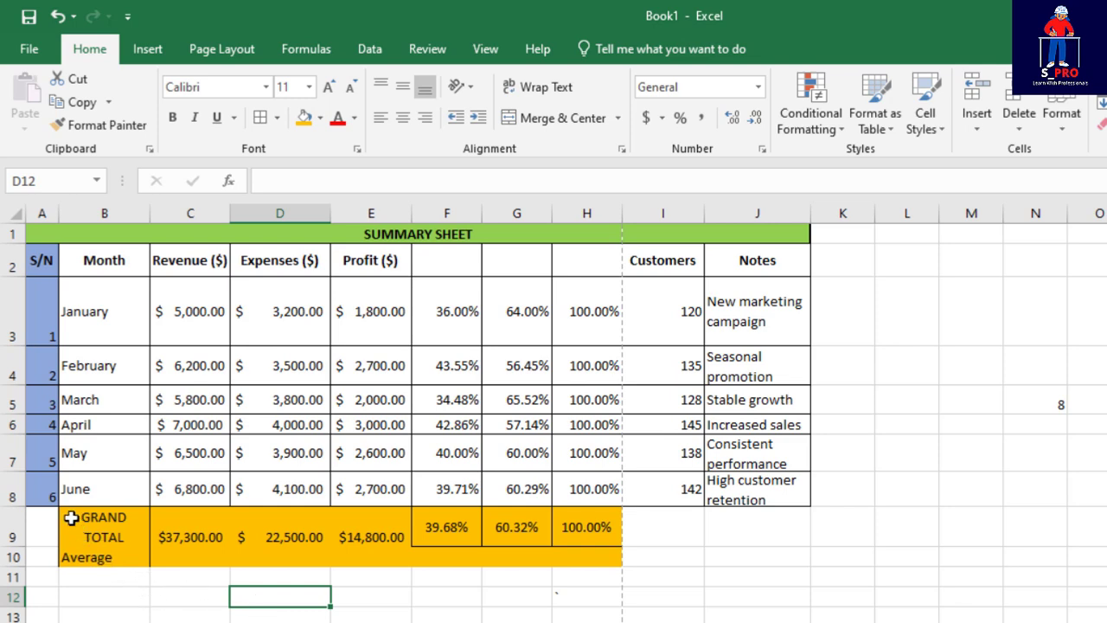
{"action": "left_click_drag", "start_coordinate": [71, 518], "coordinate": [608, 561]}
{"action": "left_click", "coordinate": [262, 118]}
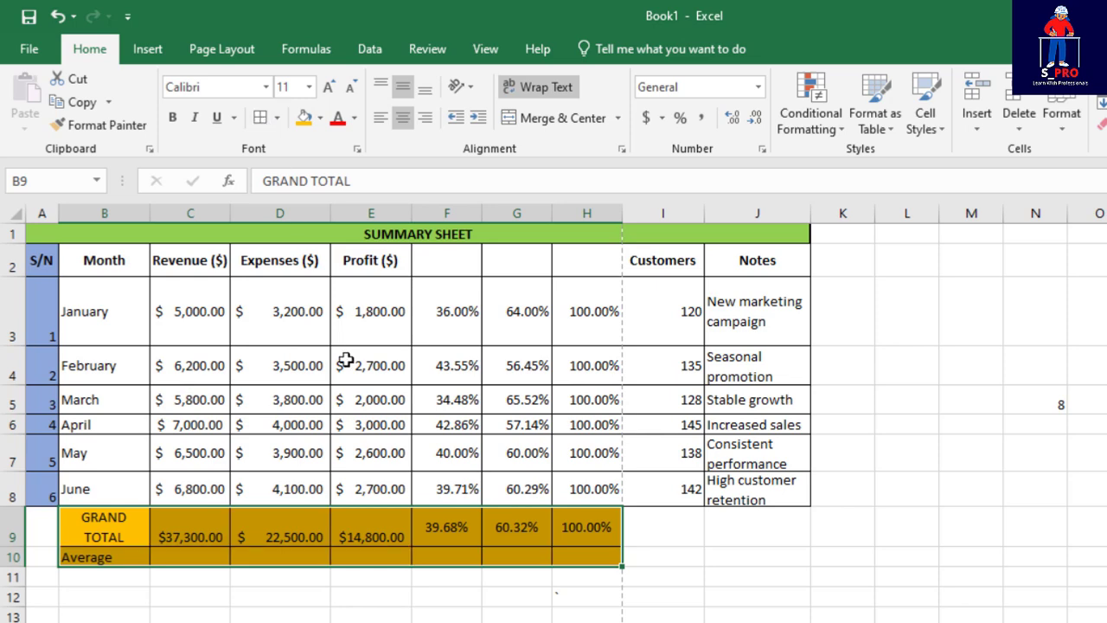
{"action": "left_click", "coordinate": [446, 617]}
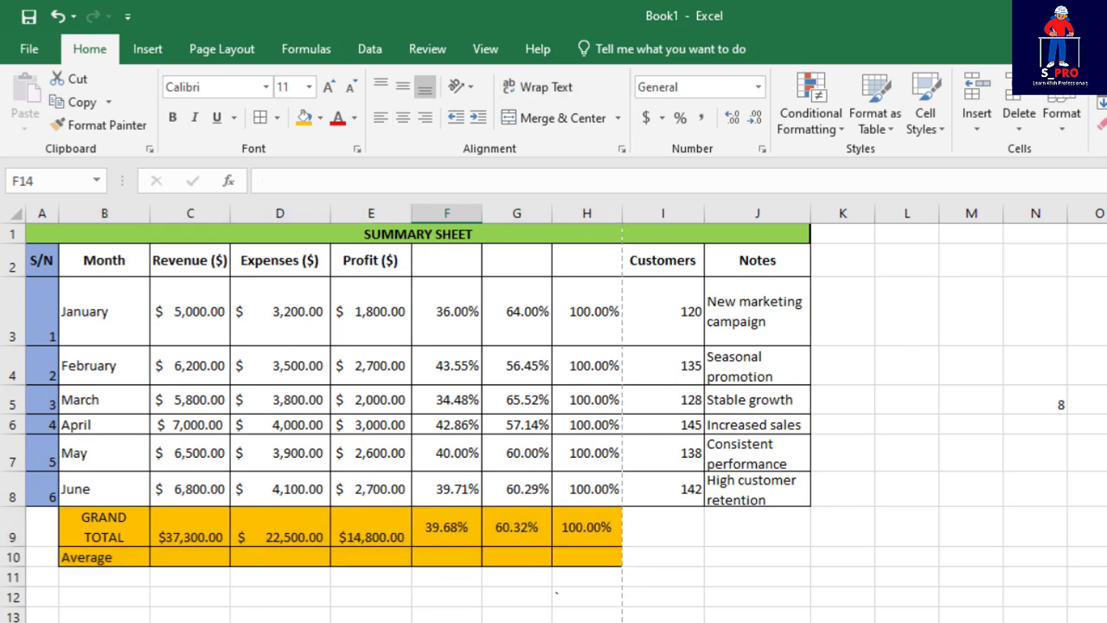
Step: Calculate the average revenue in C10 with AVERAGE over C3:C8, leaving the grand total out of the range
{"action": "left_click", "coordinate": [188, 554]}
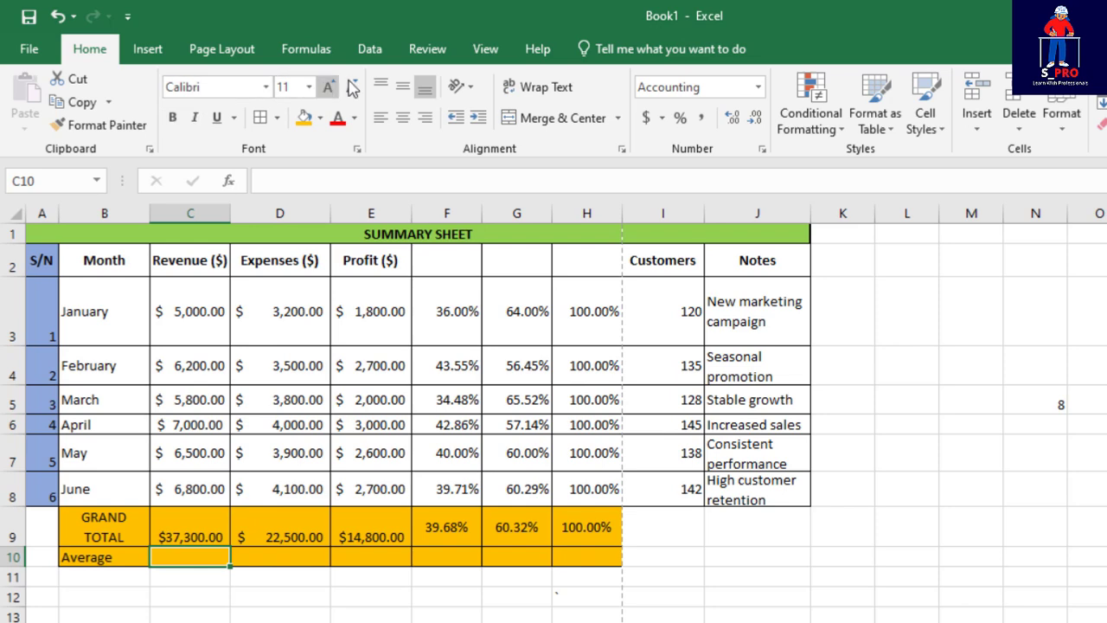
{"action": "left_click", "coordinate": [306, 49]}
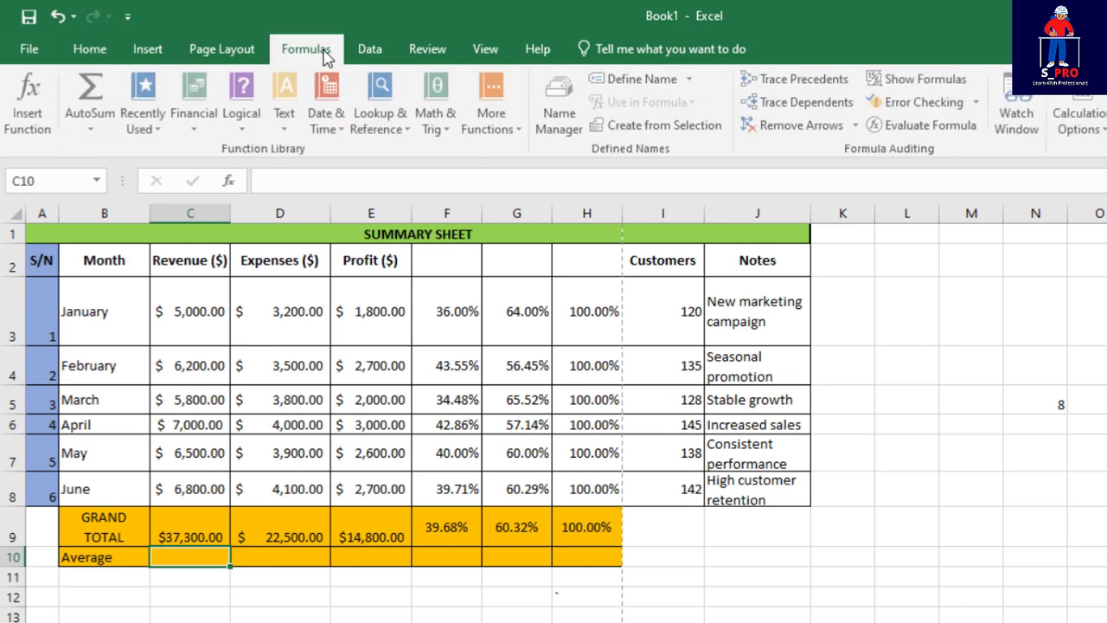
{"action": "left_click", "coordinate": [97, 129]}
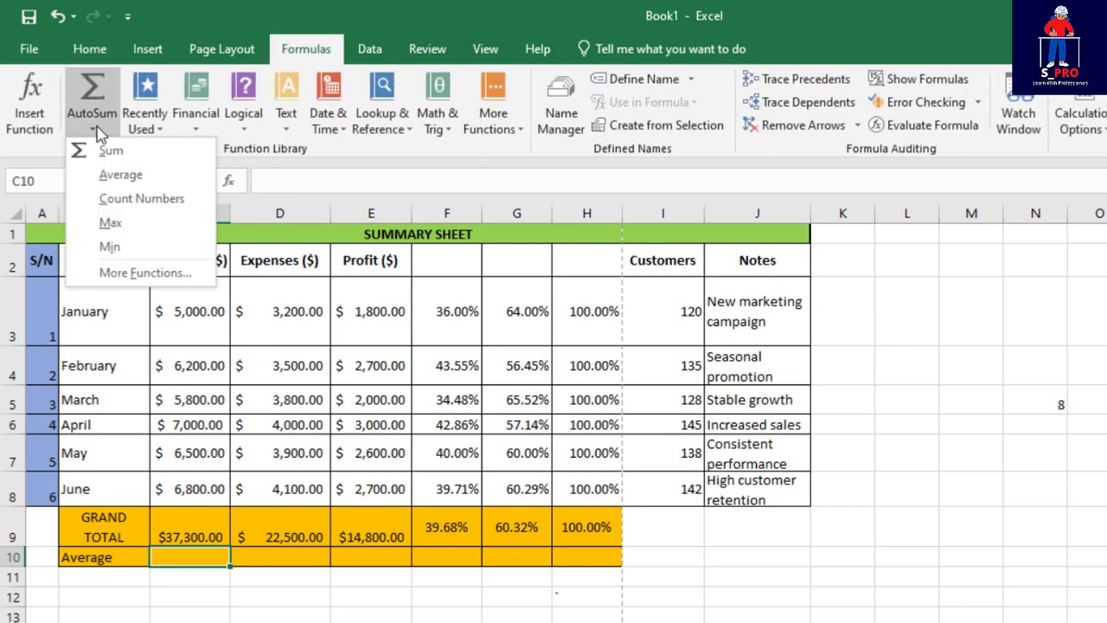
{"action": "left_click", "coordinate": [116, 176]}
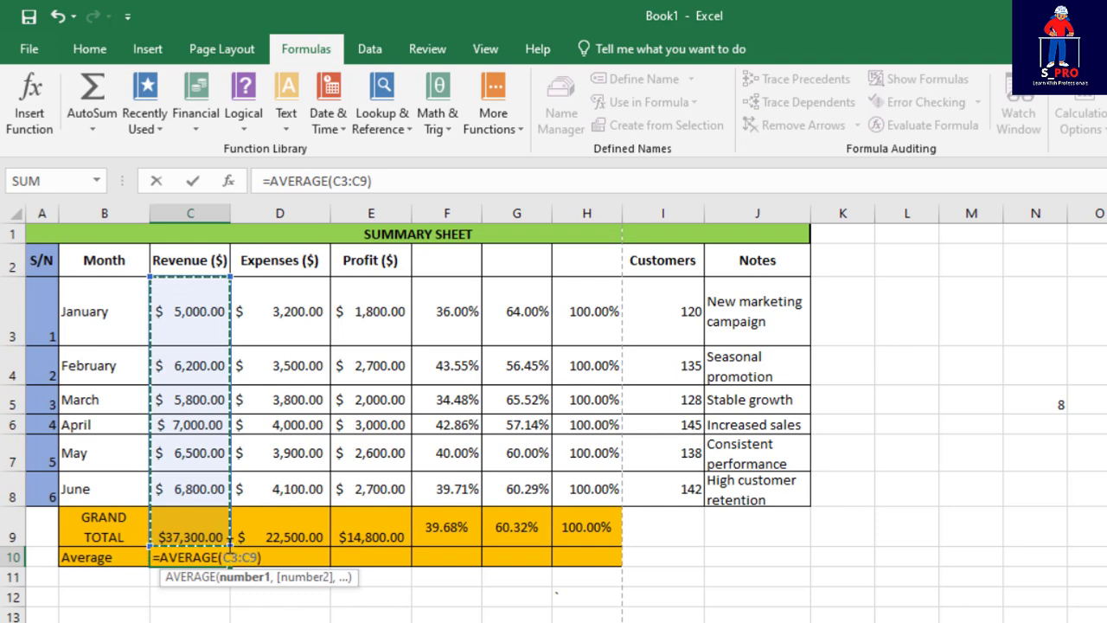
{"action": "left_click", "coordinate": [228, 533]}
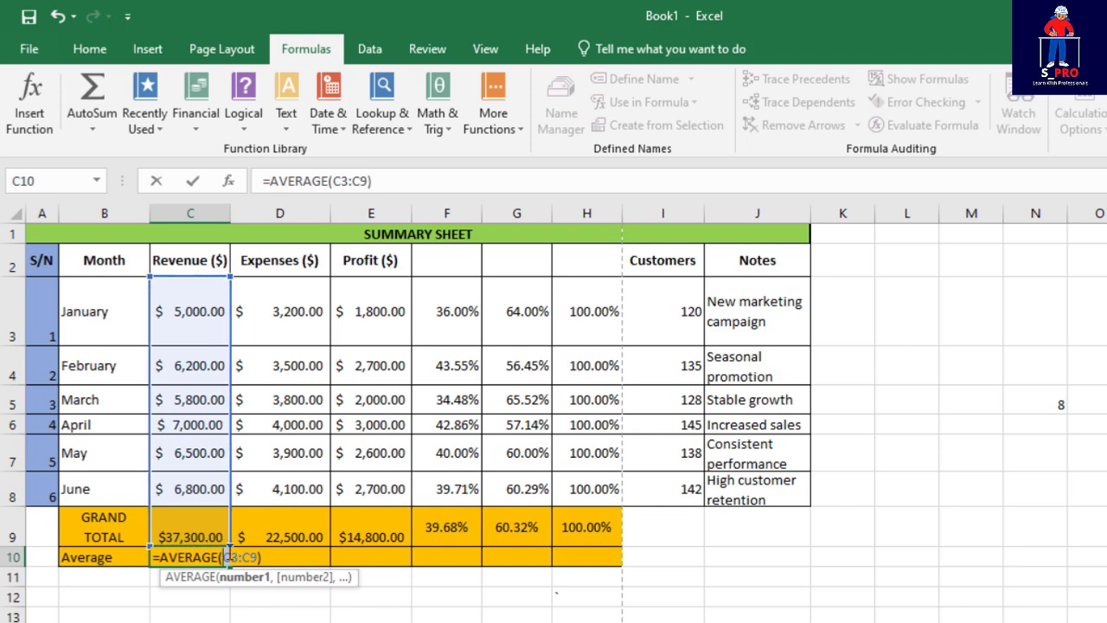
{"action": "left_click_drag", "start_coordinate": [225, 557], "coordinate": [253, 567]}
{"action": "type", "text": "8"}
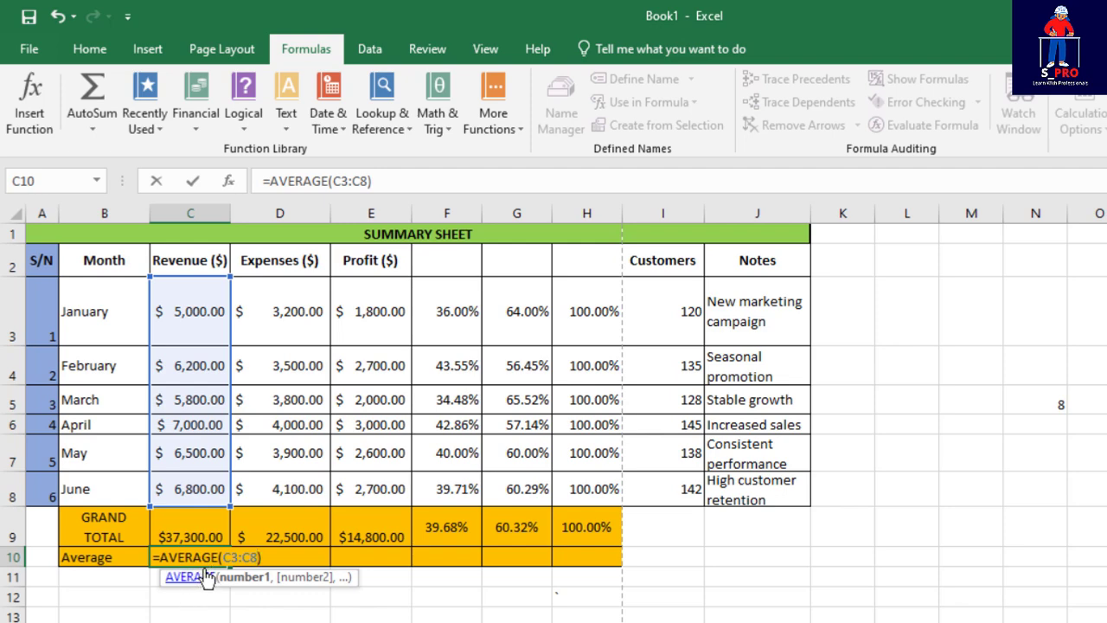
{"action": "key", "text": "Return"}
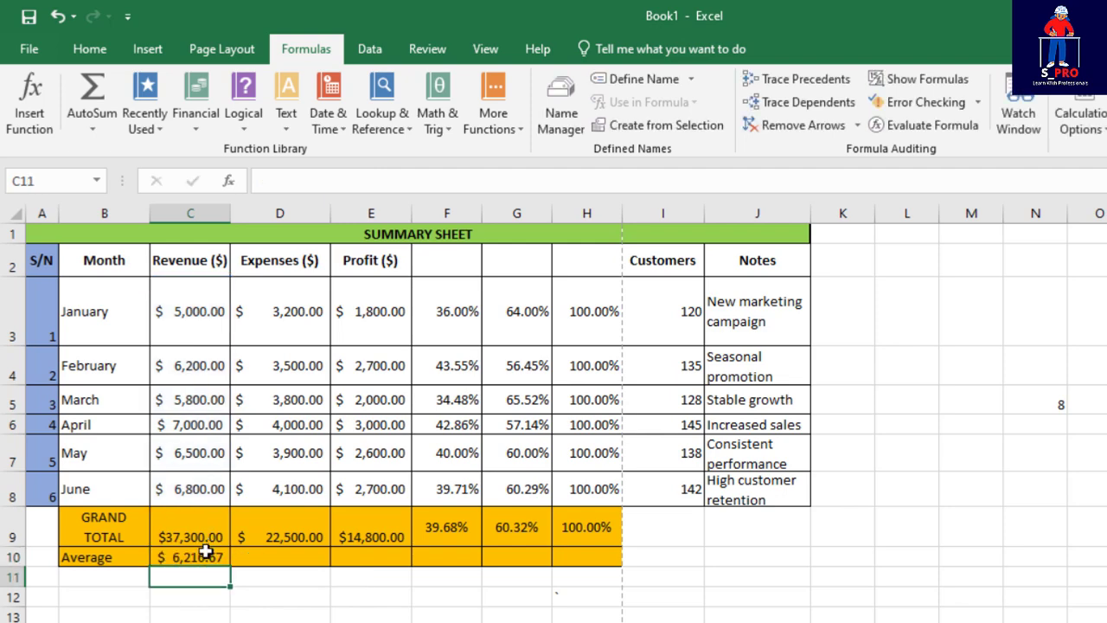
Step: Check the average formula in C10 and fill it across the Average row through G10
{"action": "left_click", "coordinate": [184, 557]}
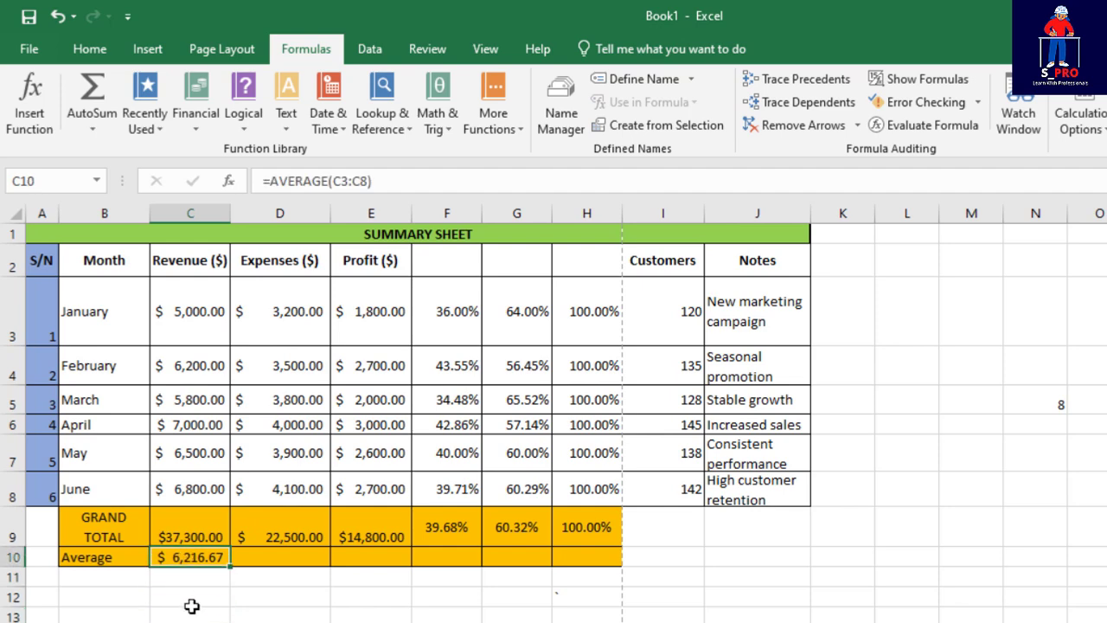
{"action": "double_click", "coordinate": [179, 557]}
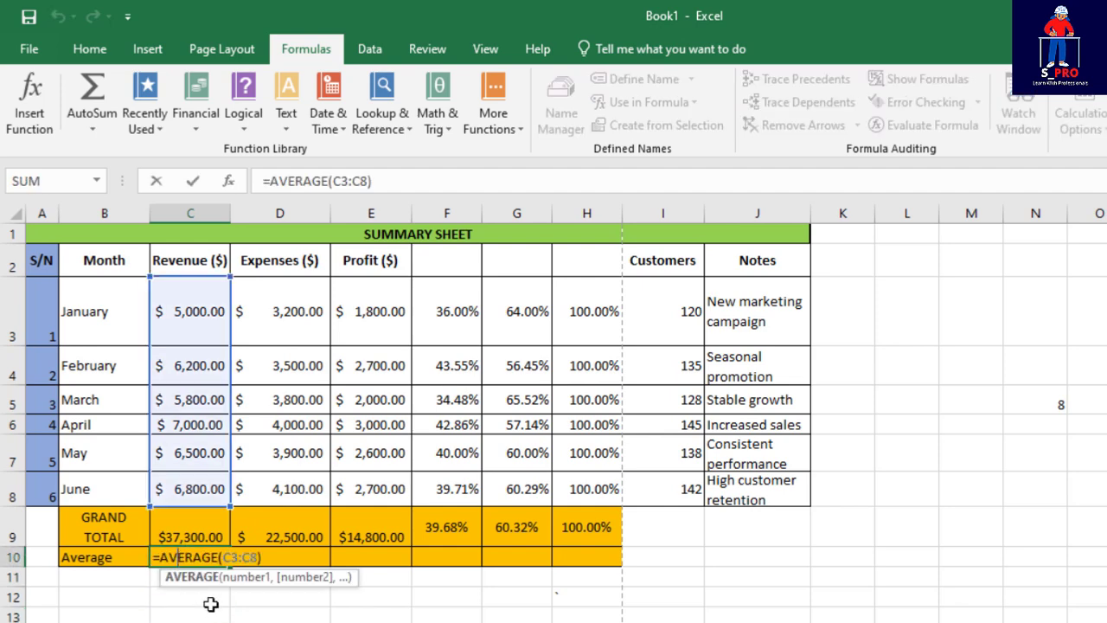
{"action": "key", "text": "Escape"}
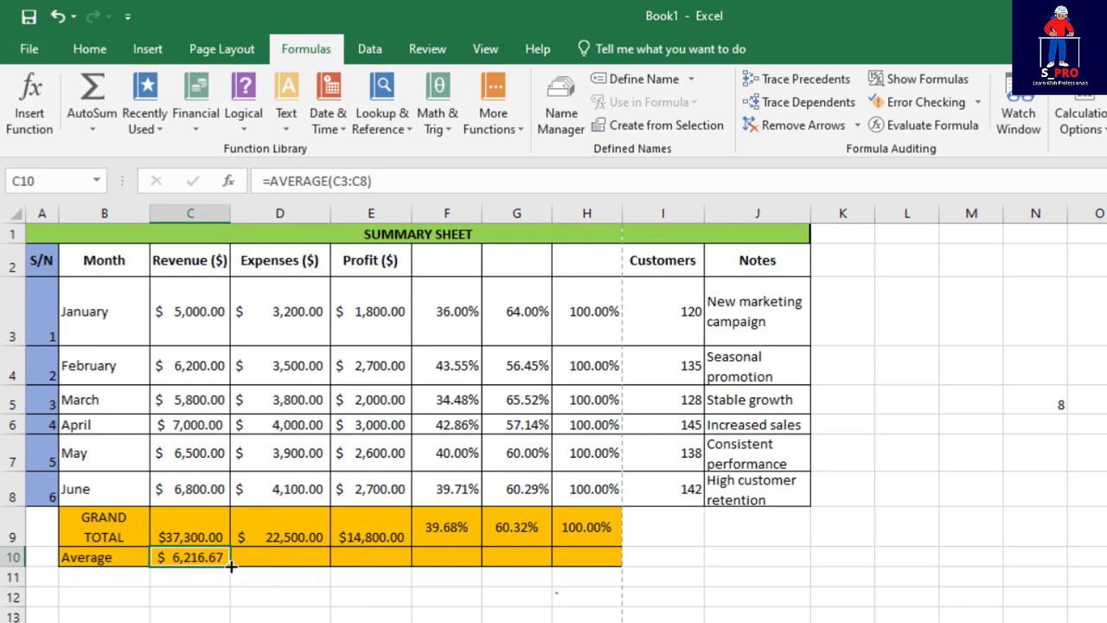
{"action": "left_click_drag", "start_coordinate": [231, 566], "coordinate": [545, 559]}
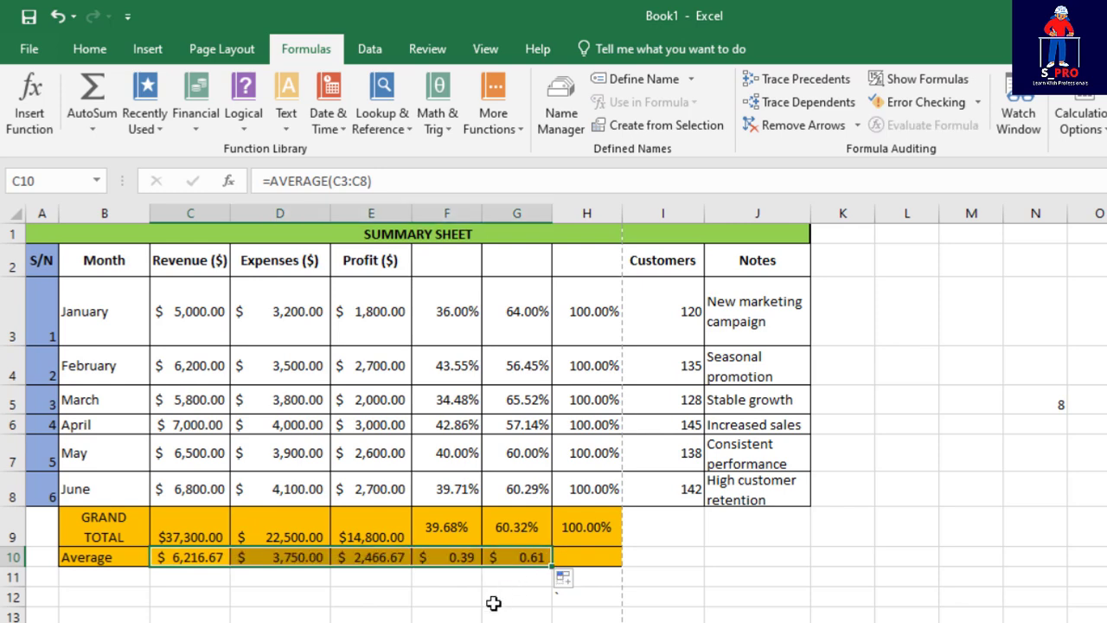
{"action": "left_click", "coordinate": [430, 616]}
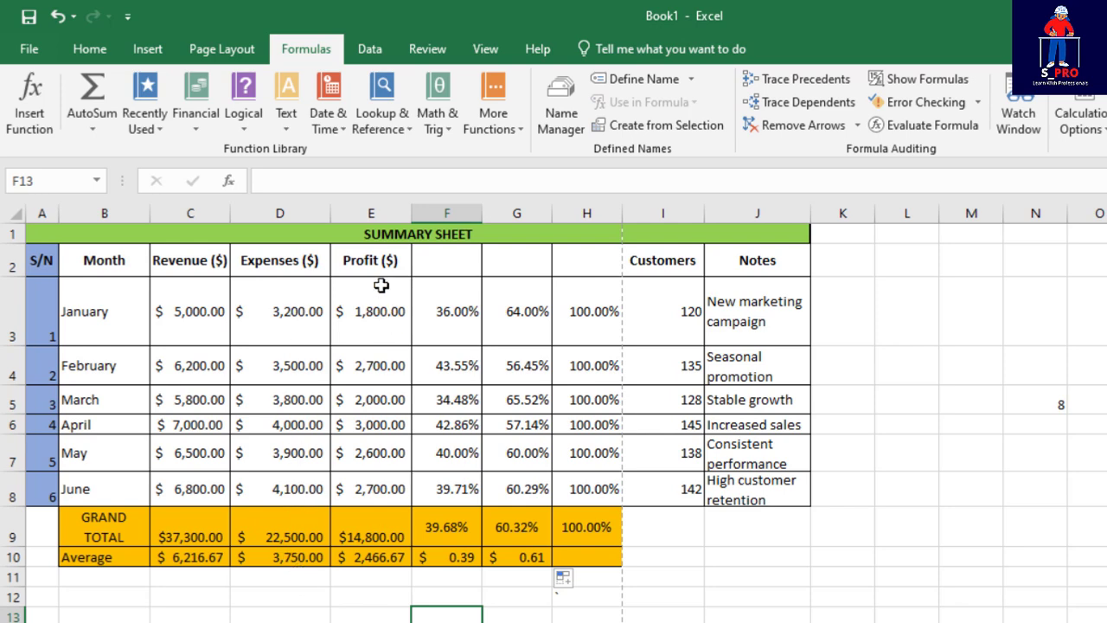
Step: Format the averages in F10 and G10 as percentages
{"action": "left_click", "coordinate": [367, 562]}
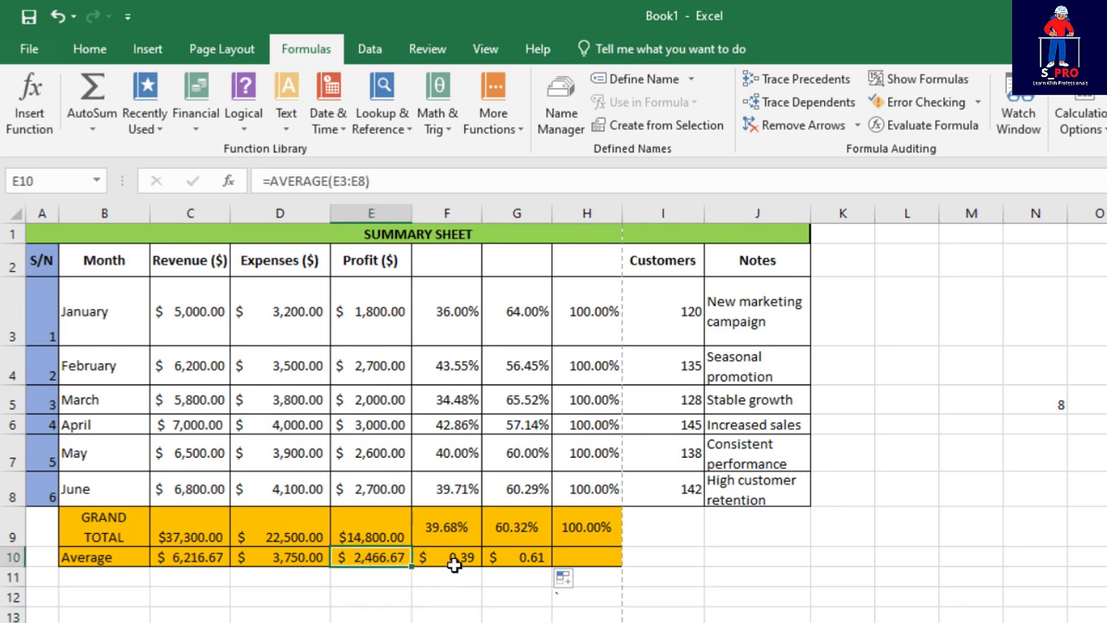
{"action": "left_click", "coordinate": [452, 560]}
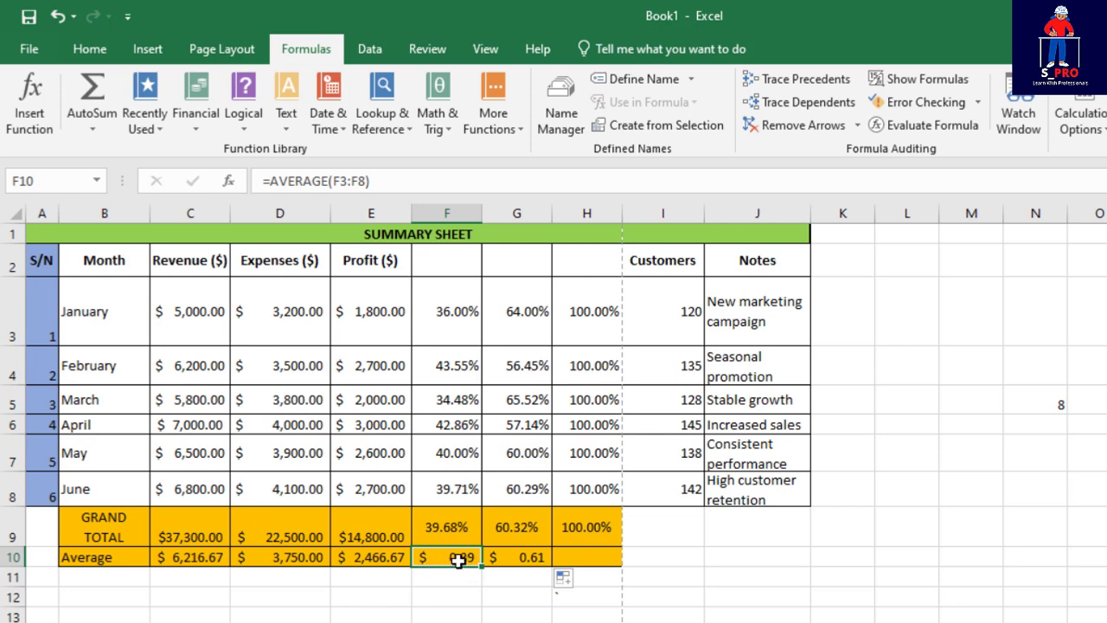
{"action": "left_click", "coordinate": [87, 49]}
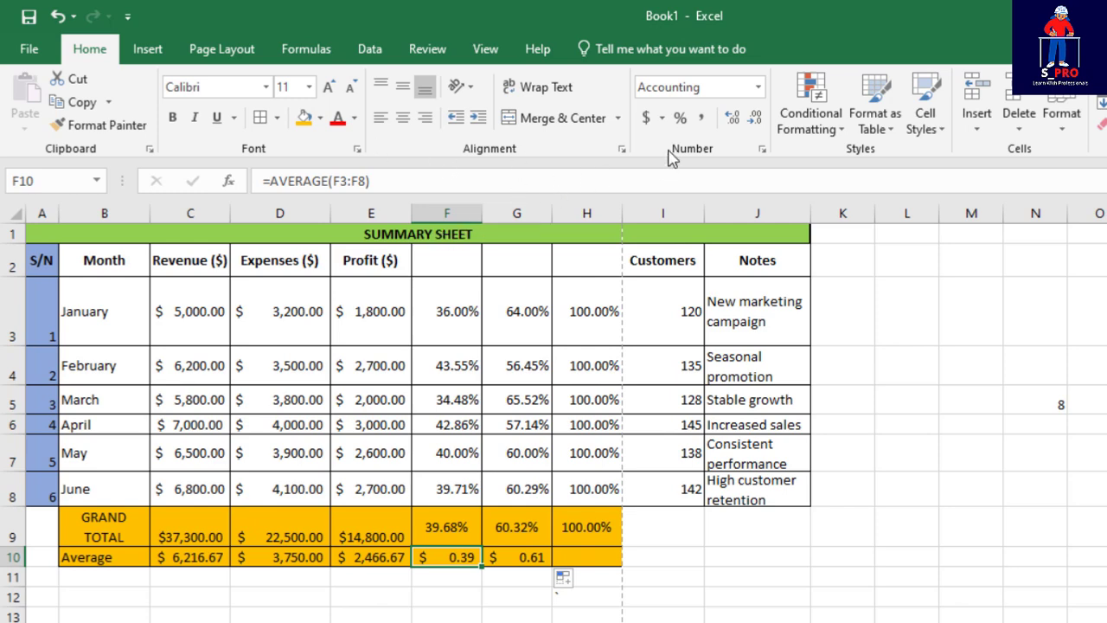
{"action": "left_click", "coordinate": [684, 119]}
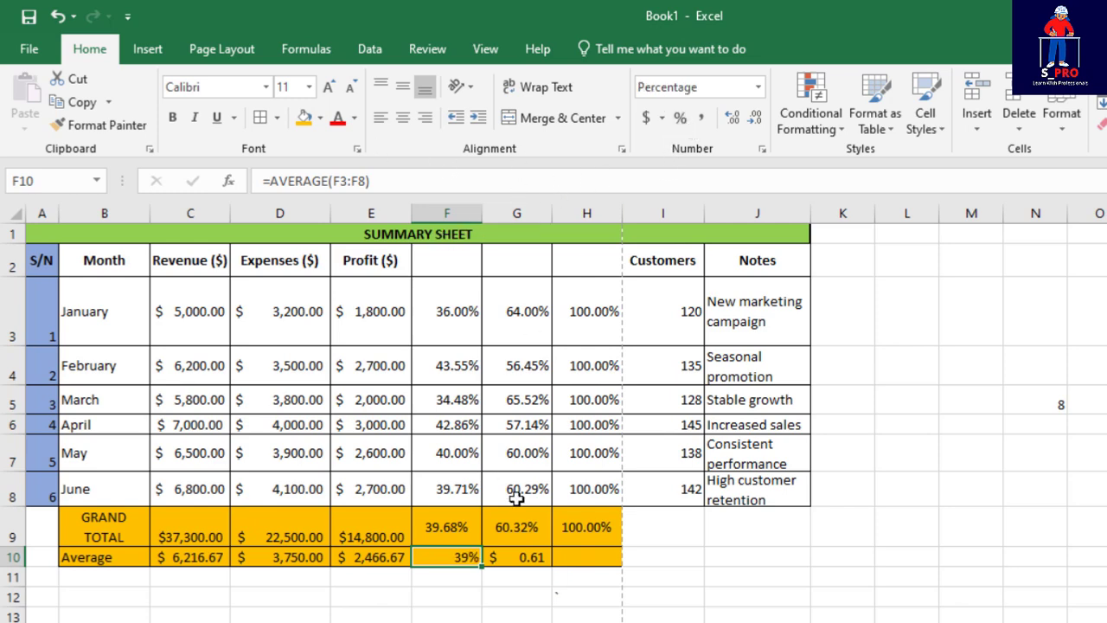
{"action": "left_click", "coordinate": [528, 558]}
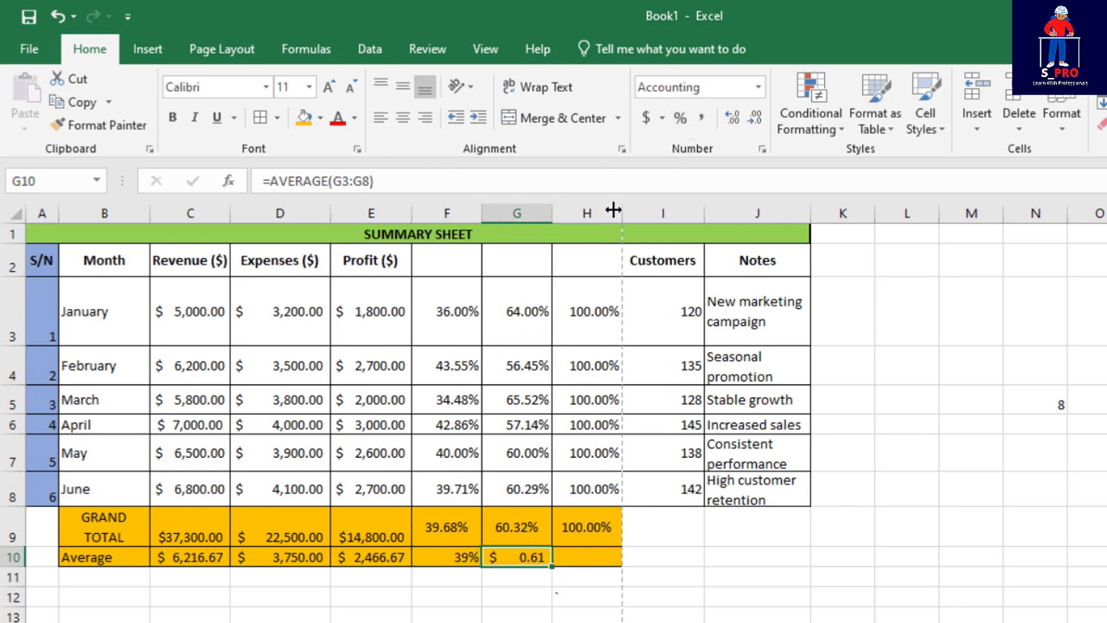
{"action": "left_click", "coordinate": [681, 120]}
{"action": "left_click", "coordinate": [607, 596]}
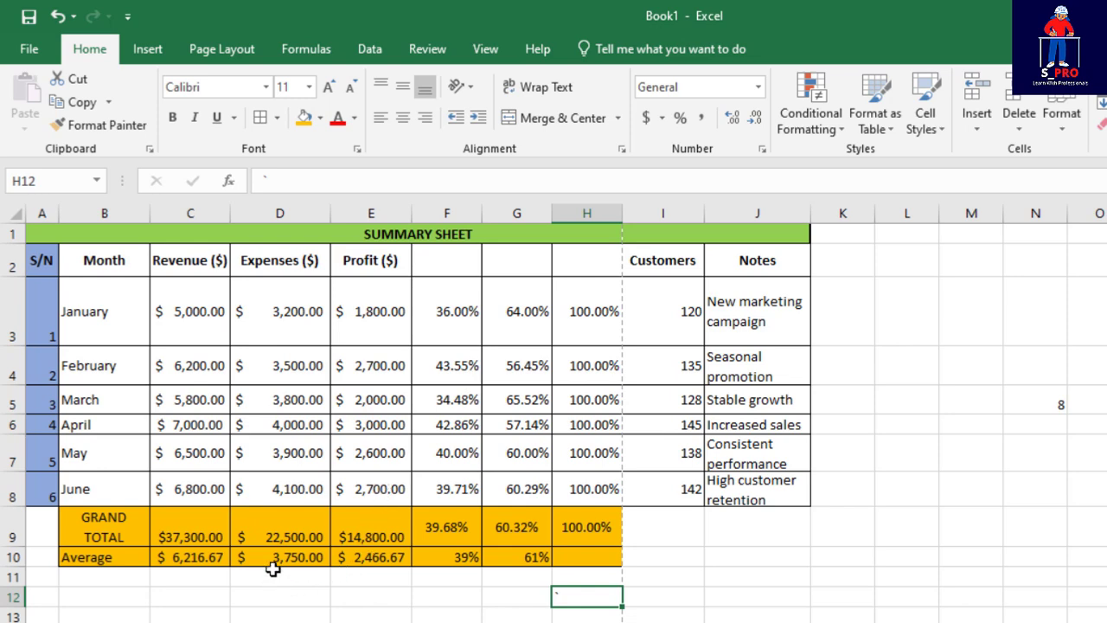
Step: Try January's revenue in C3 as 60000 to test the total and average formulas
{"action": "left_click", "coordinate": [197, 322]}
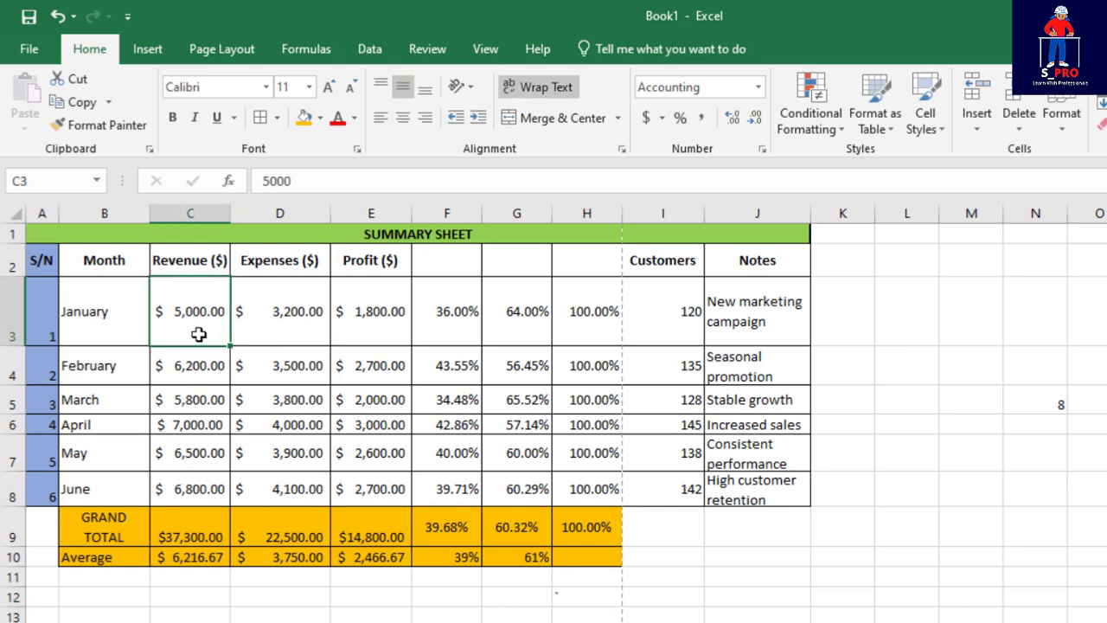
{"action": "type", "text": "6"}
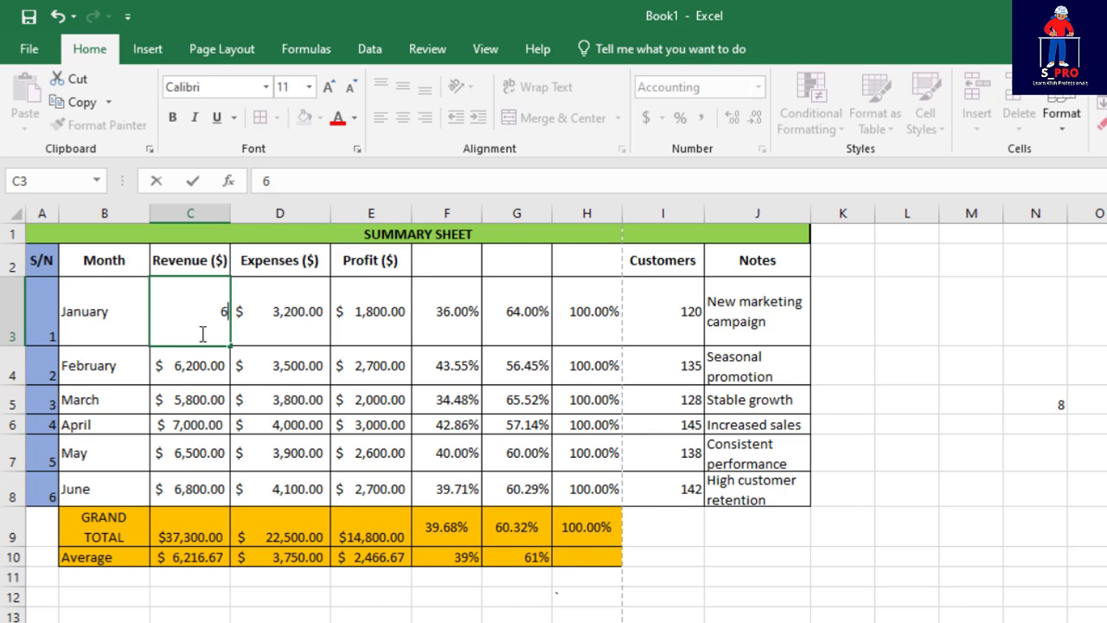
{"action": "type", "text": "0000"}
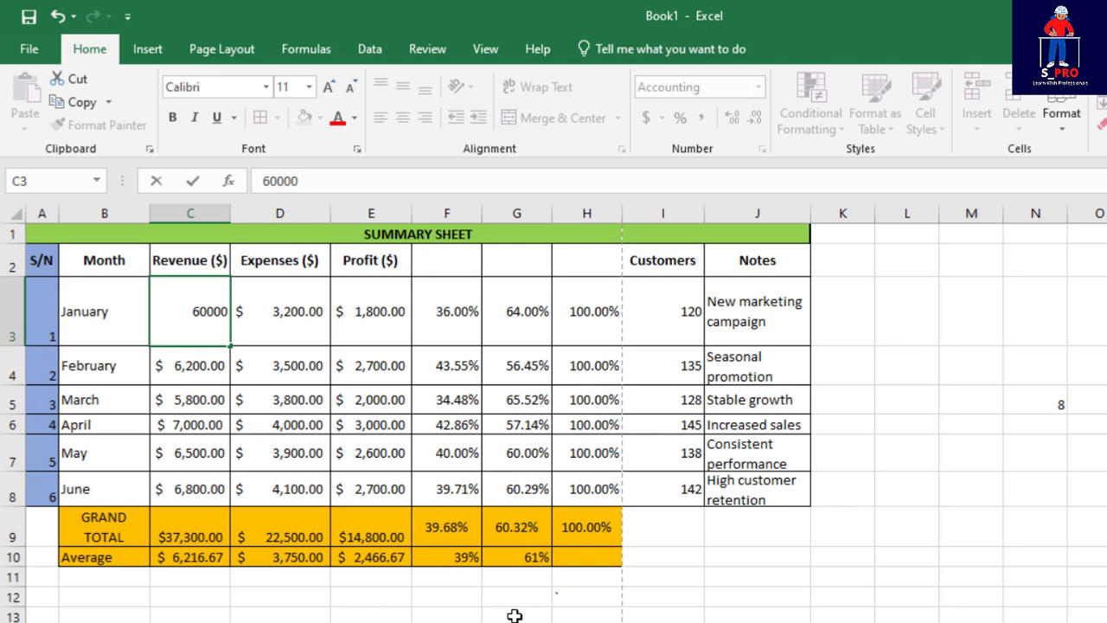
{"action": "left_click", "coordinate": [446, 622]}
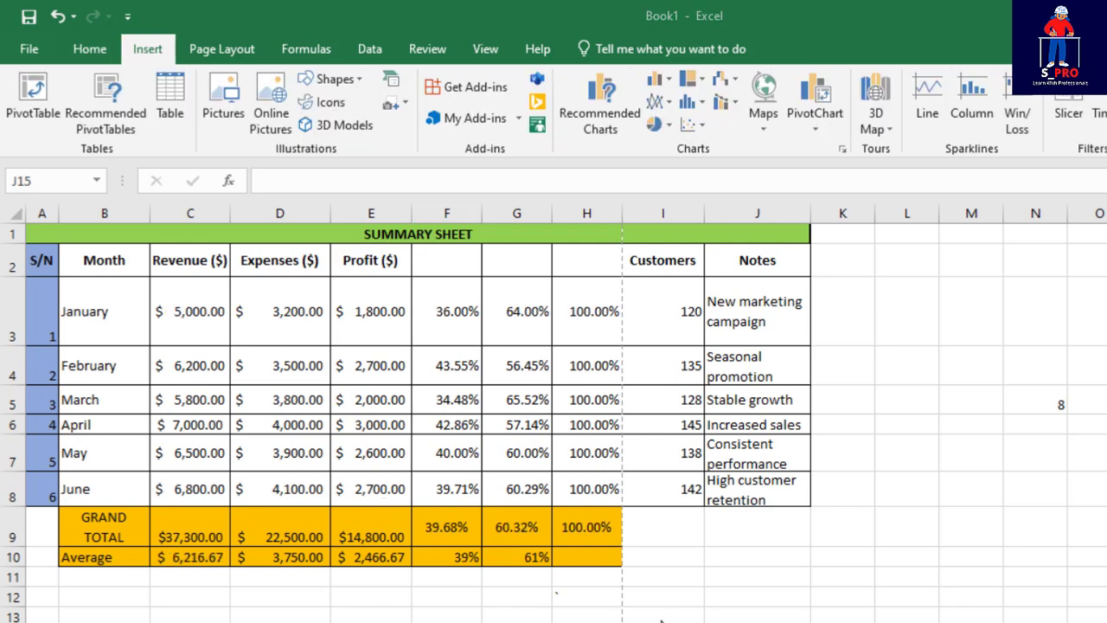
{"action": "left_click", "coordinate": [89, 49]}
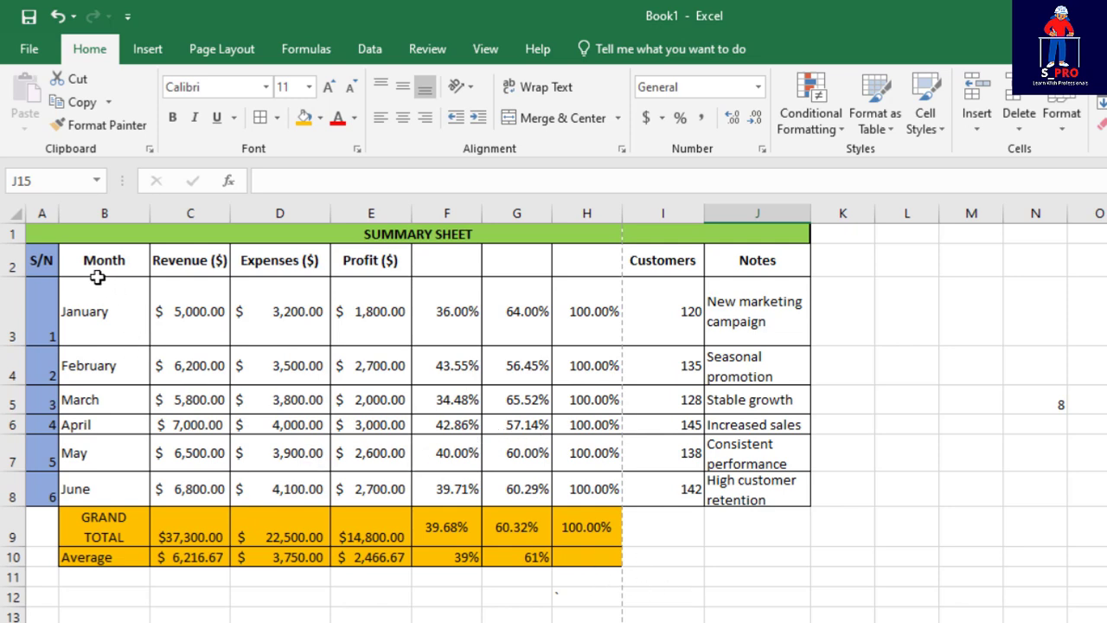
{"action": "left_click", "coordinate": [635, 48]}
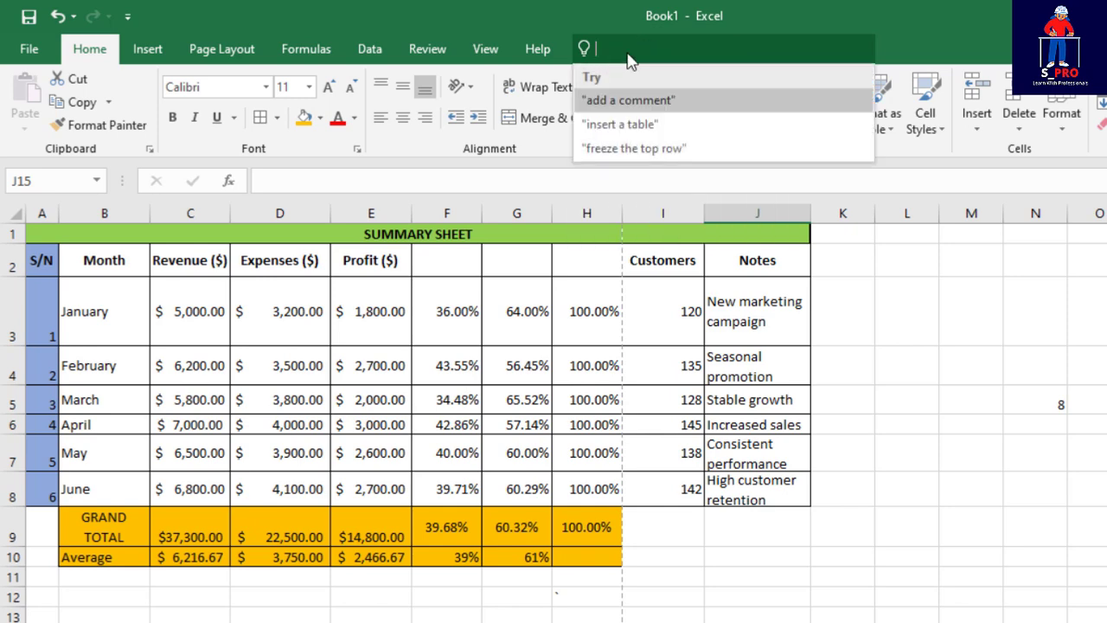
{"action": "type", "text": "c"}
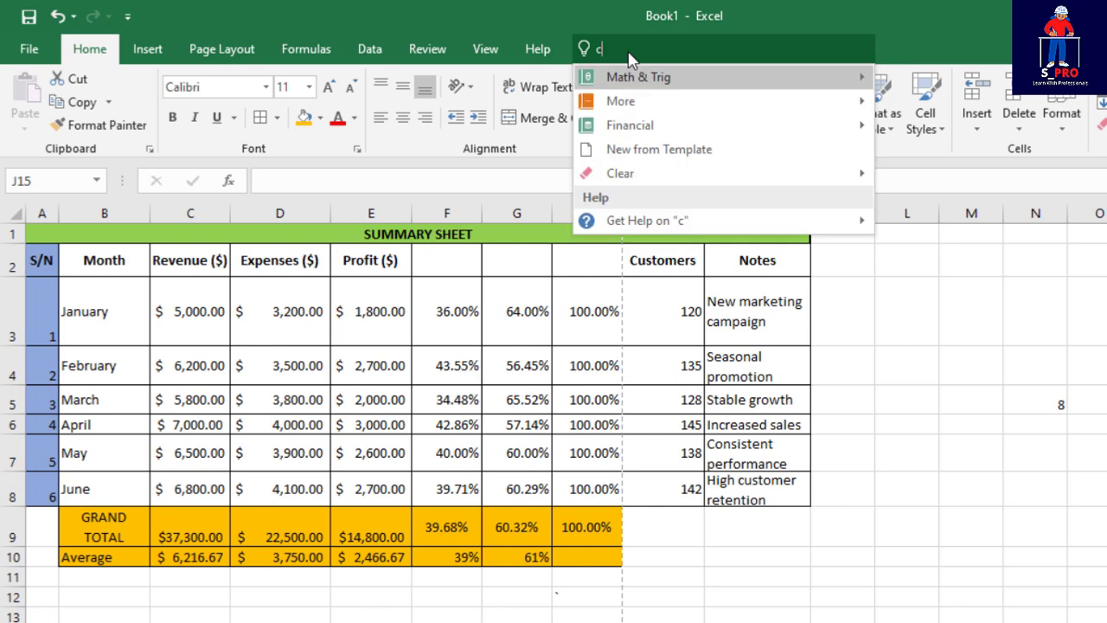
{"action": "type", "text": "h"}
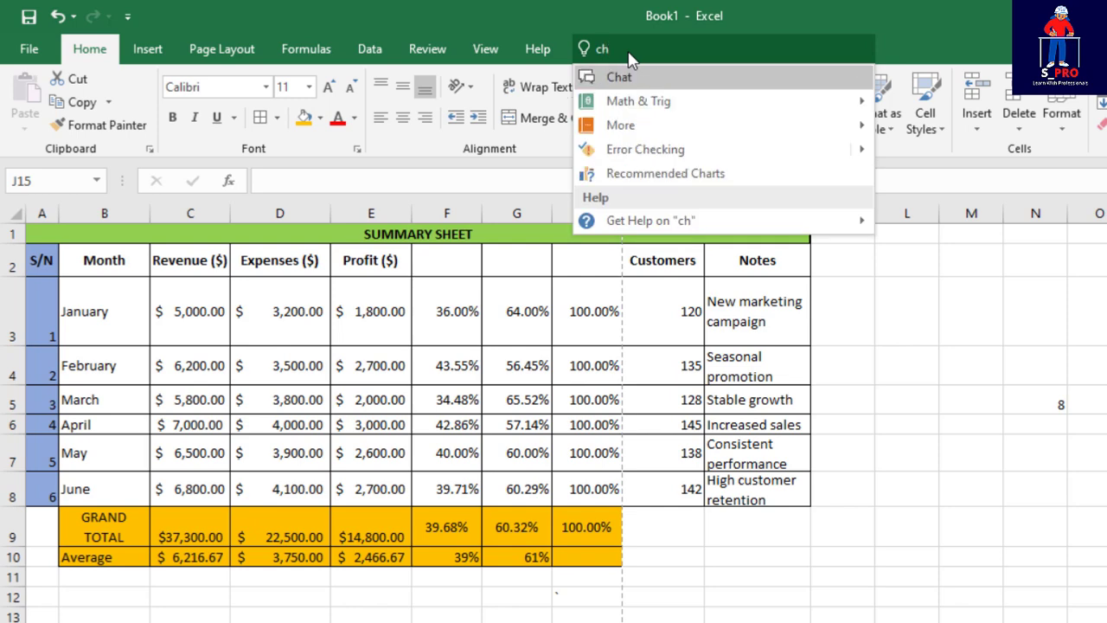
{"action": "type", "text": "a"}
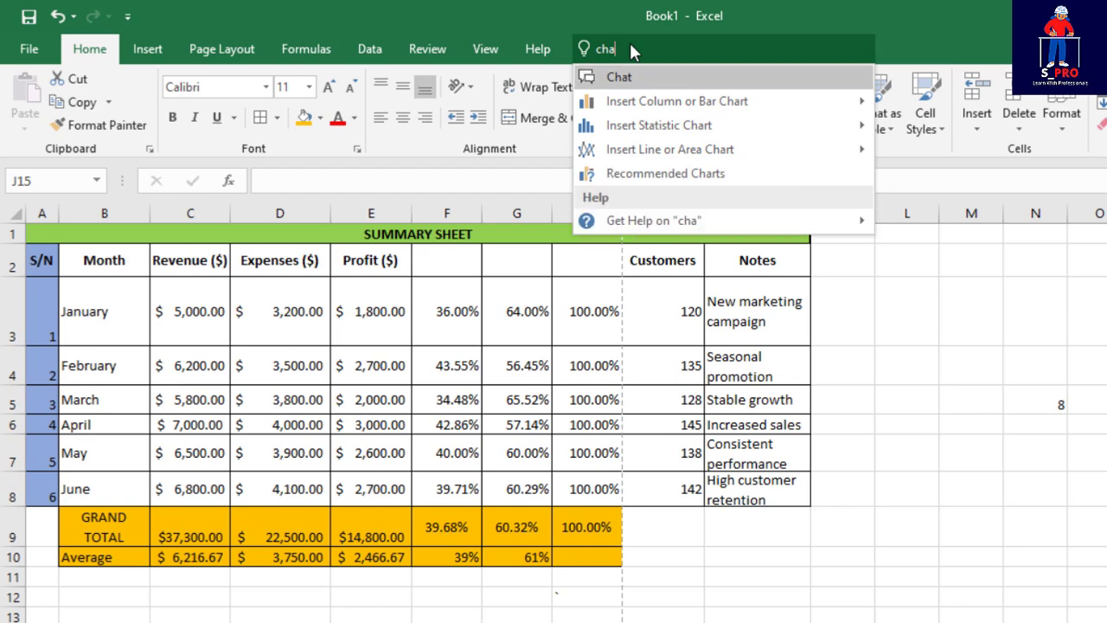
{"action": "key", "text": "BackSpace"}
{"action": "key", "text": "BackSpace"}
{"action": "key", "text": "BackSpace"}
{"action": "key", "text": "Escape"}
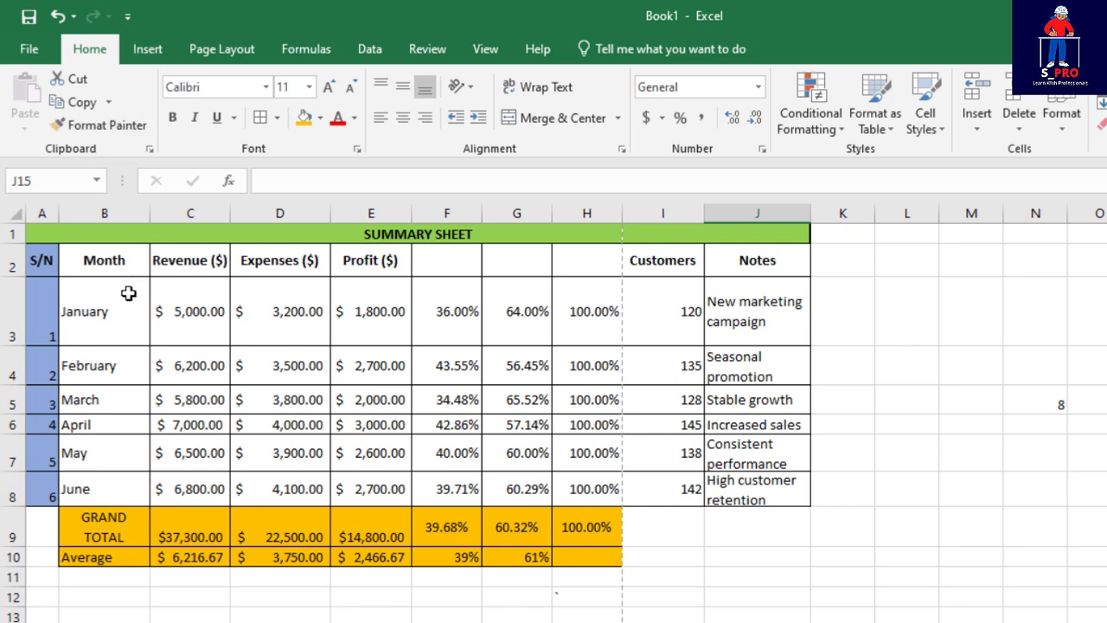
Step: Open the recommended charts for the Month and Revenue data in B2:C8
{"action": "left_click_drag", "start_coordinate": [95, 259], "coordinate": [172, 488]}
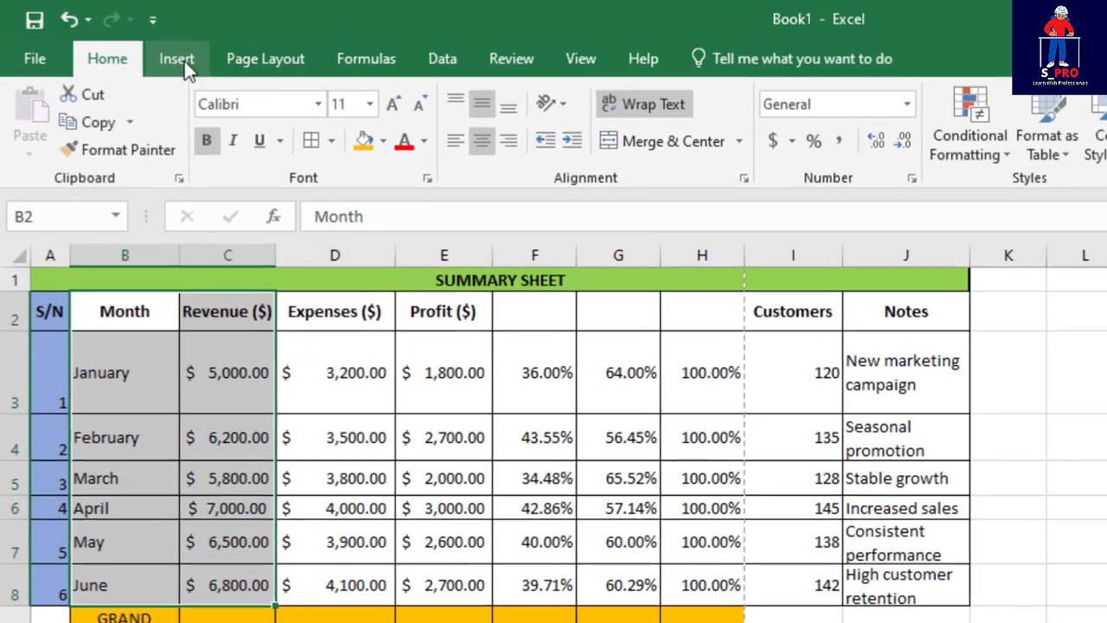
{"action": "left_click", "coordinate": [177, 59]}
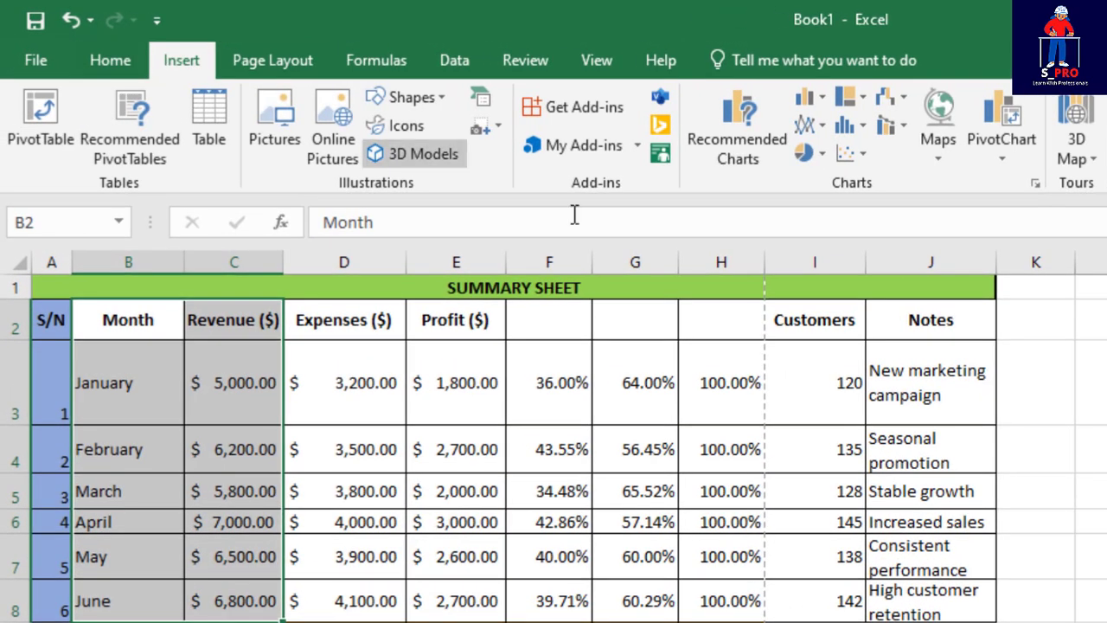
{"action": "left_click", "coordinate": [739, 134]}
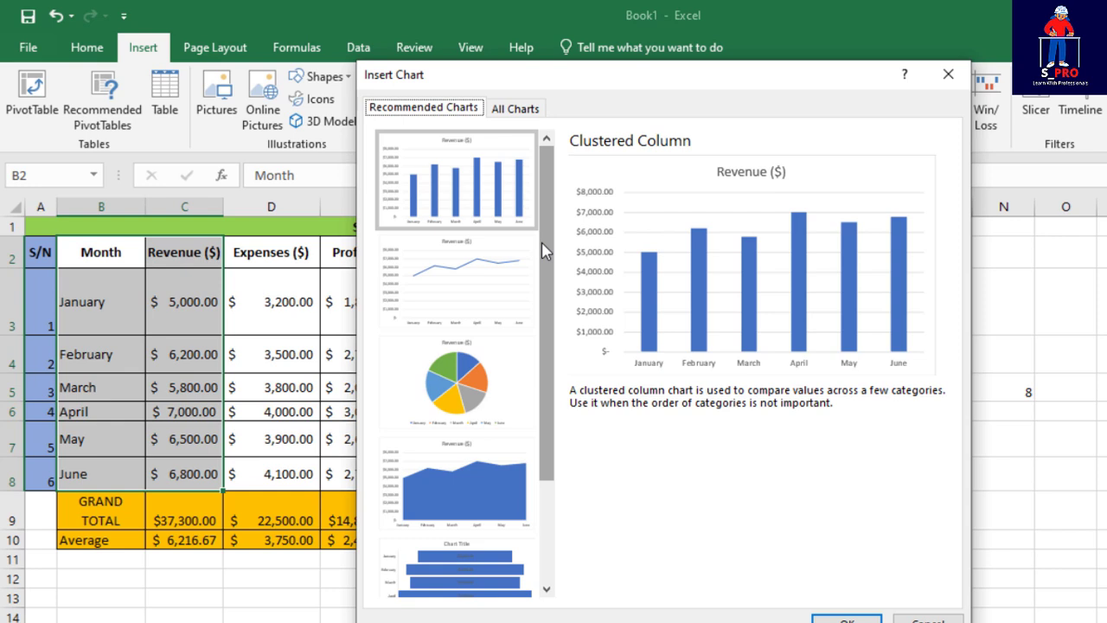
Step: Preview the recommended line, pie, area and funnel charts, and insert the clustered column chart of the monthly revenue
{"action": "left_click", "coordinate": [449, 200]}
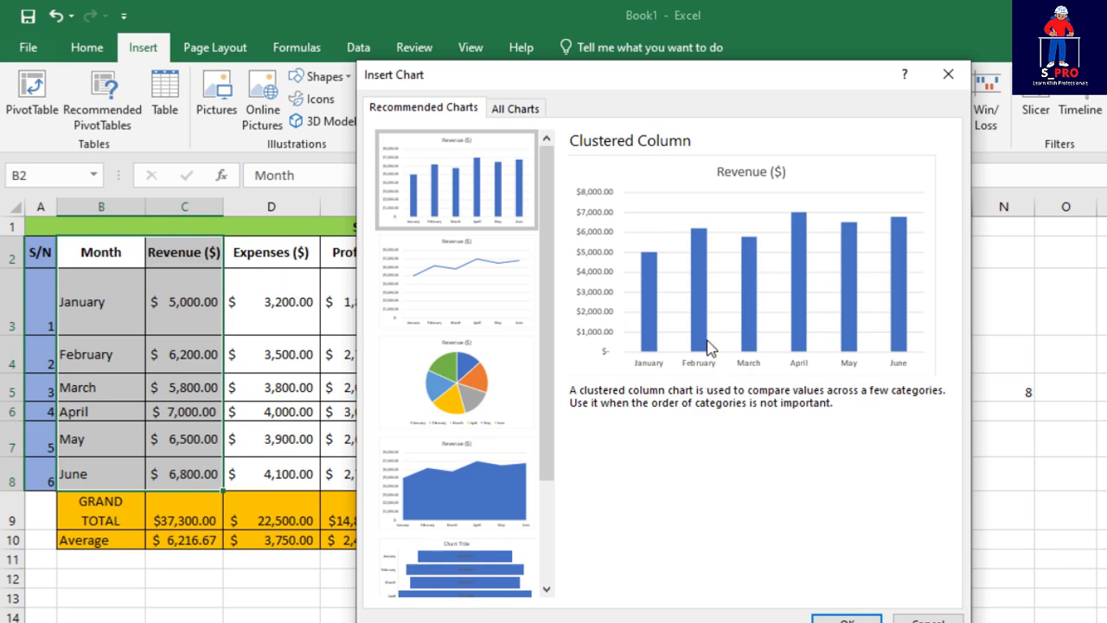
{"action": "left_click", "coordinate": [475, 276]}
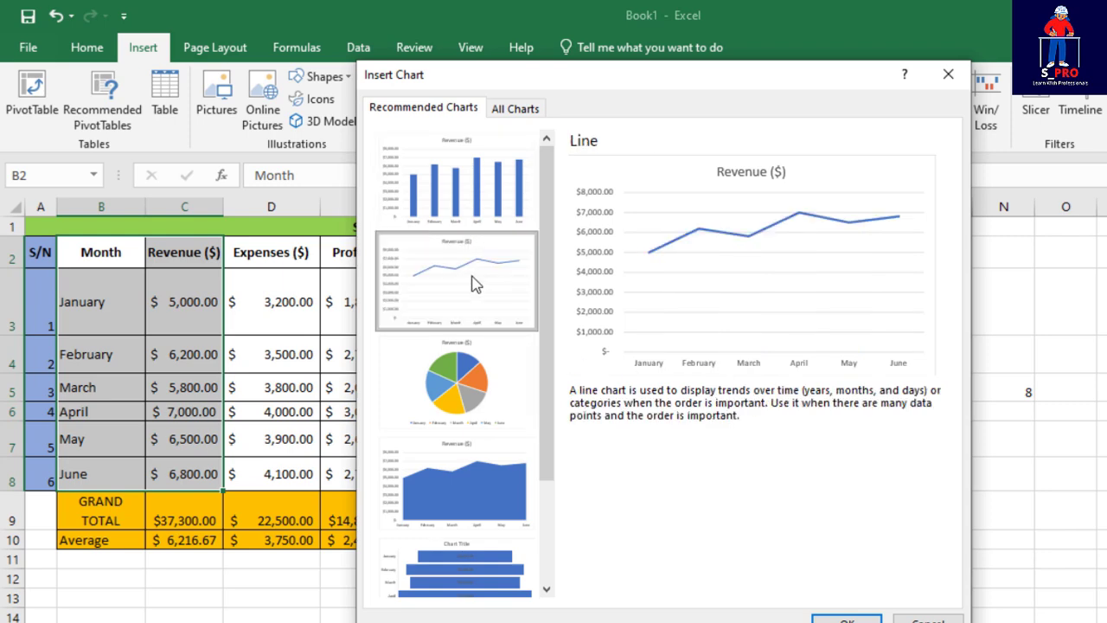
{"action": "left_click", "coordinate": [463, 381]}
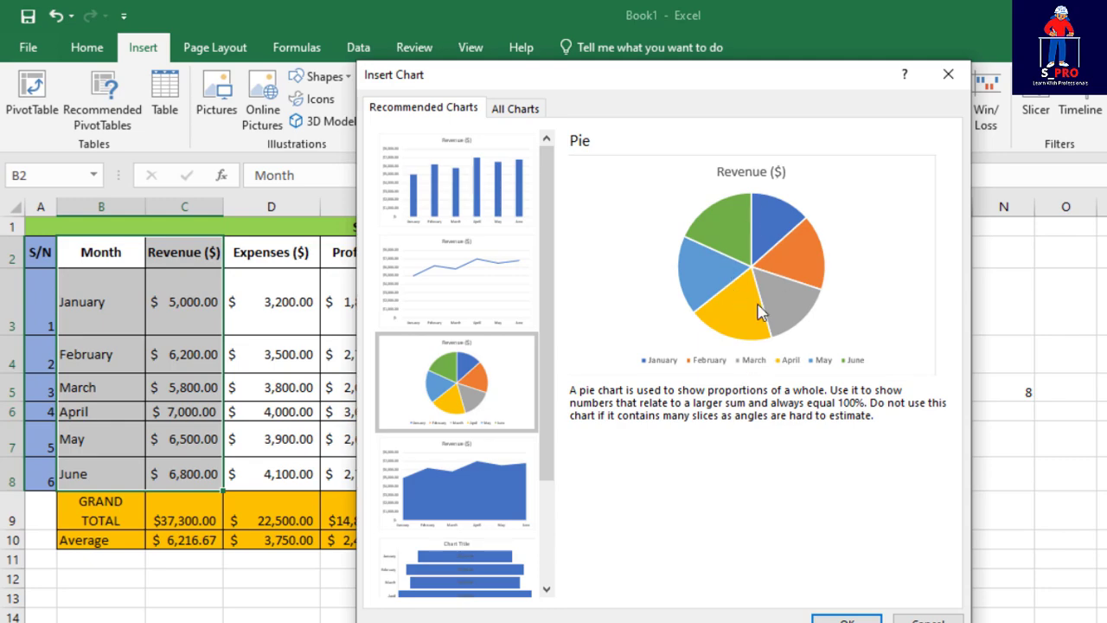
{"action": "left_click", "coordinate": [456, 476]}
{"action": "left_click", "coordinate": [467, 576]}
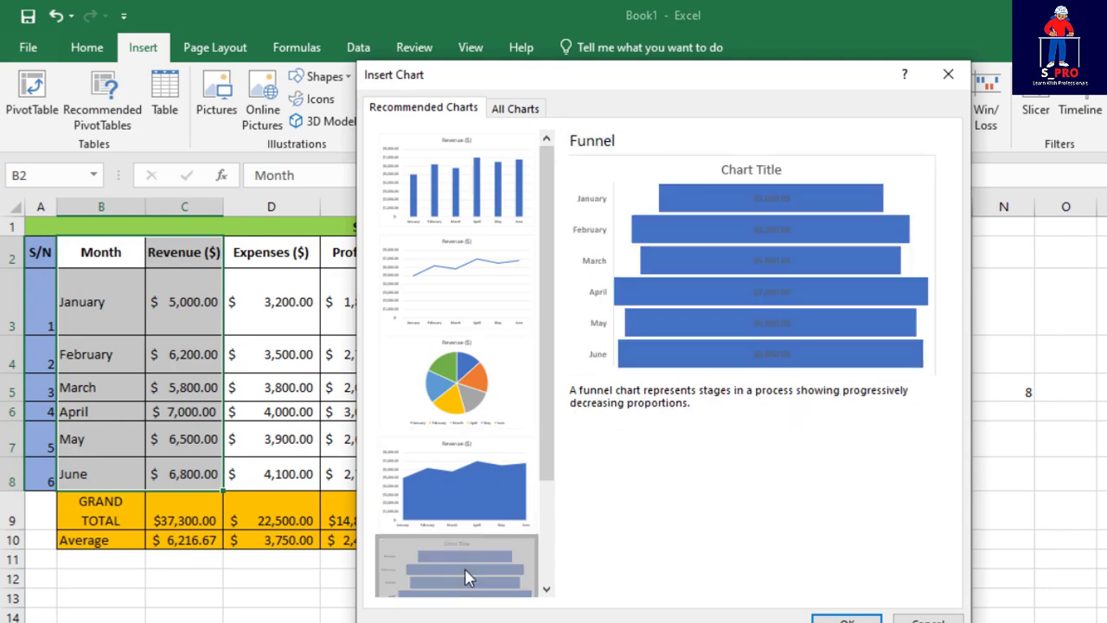
{"action": "left_click", "coordinate": [466, 196]}
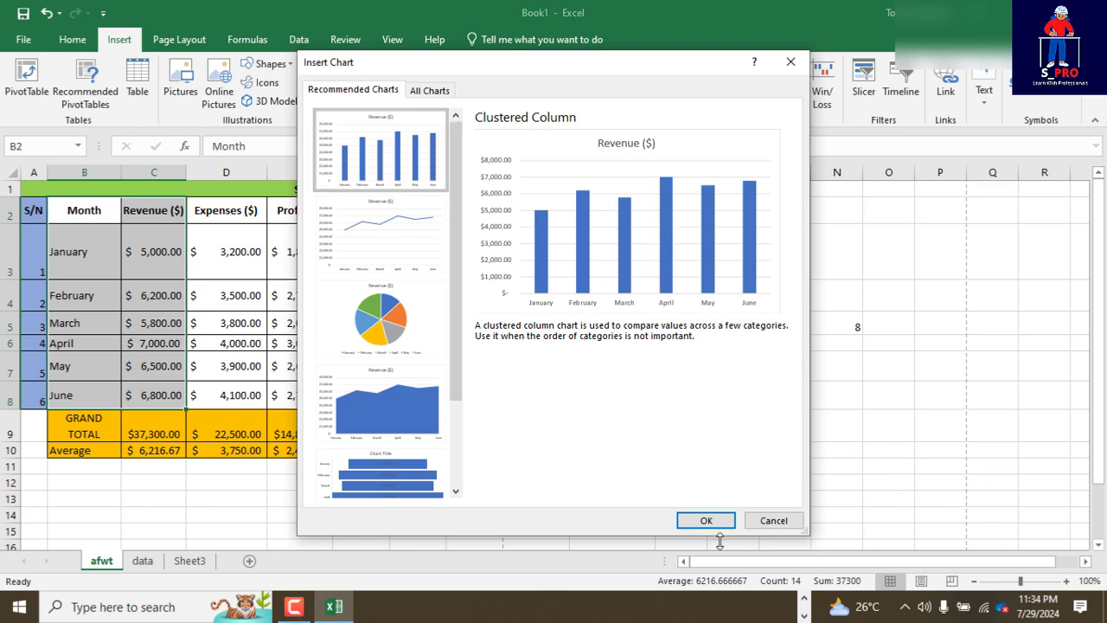
{"action": "left_click", "coordinate": [704, 519]}
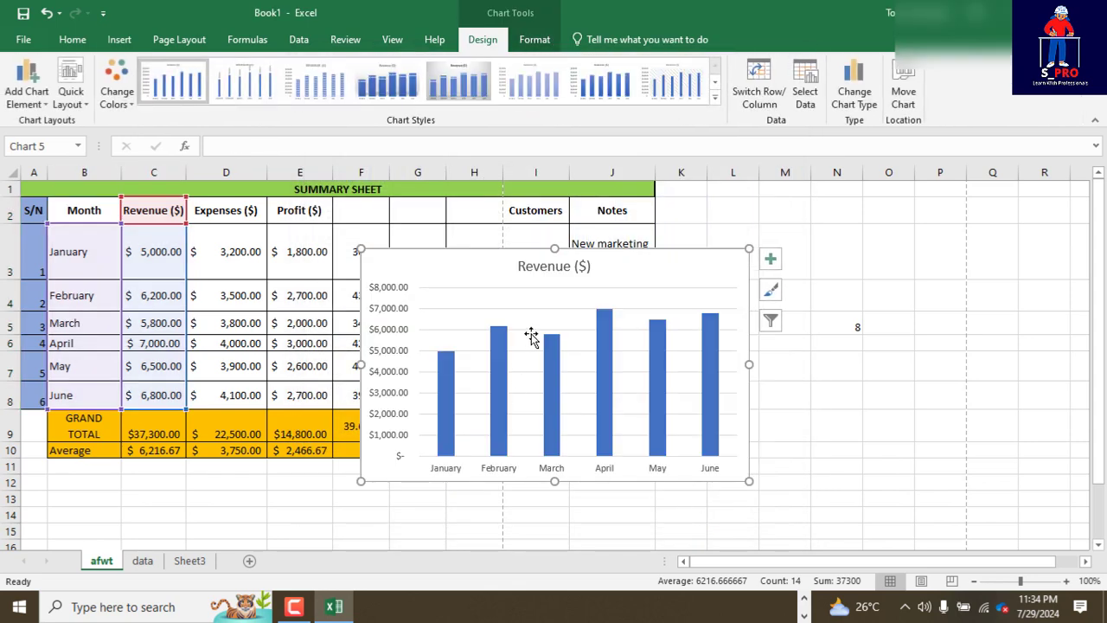
Step: Move the revenue chart below the Average row so that it starts at row 11 under column B
{"action": "scroll", "coordinate": [557, 276], "scroll_direction": "down", "scroll_amount": 1}
{"action": "left_click", "coordinate": [558, 268]}
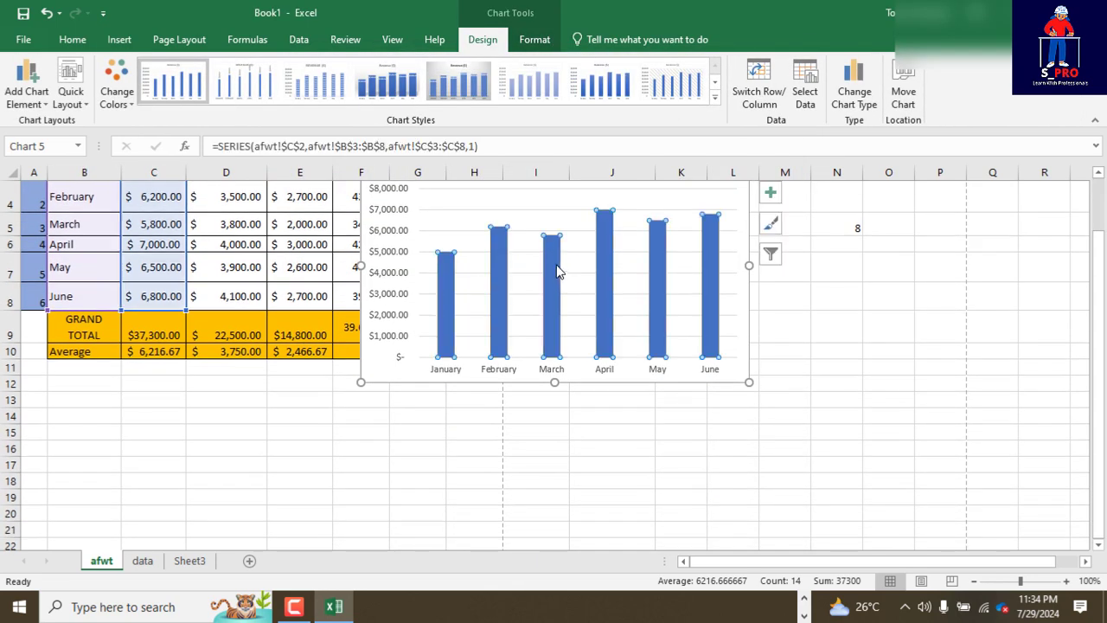
{"action": "left_click", "coordinate": [553, 210]}
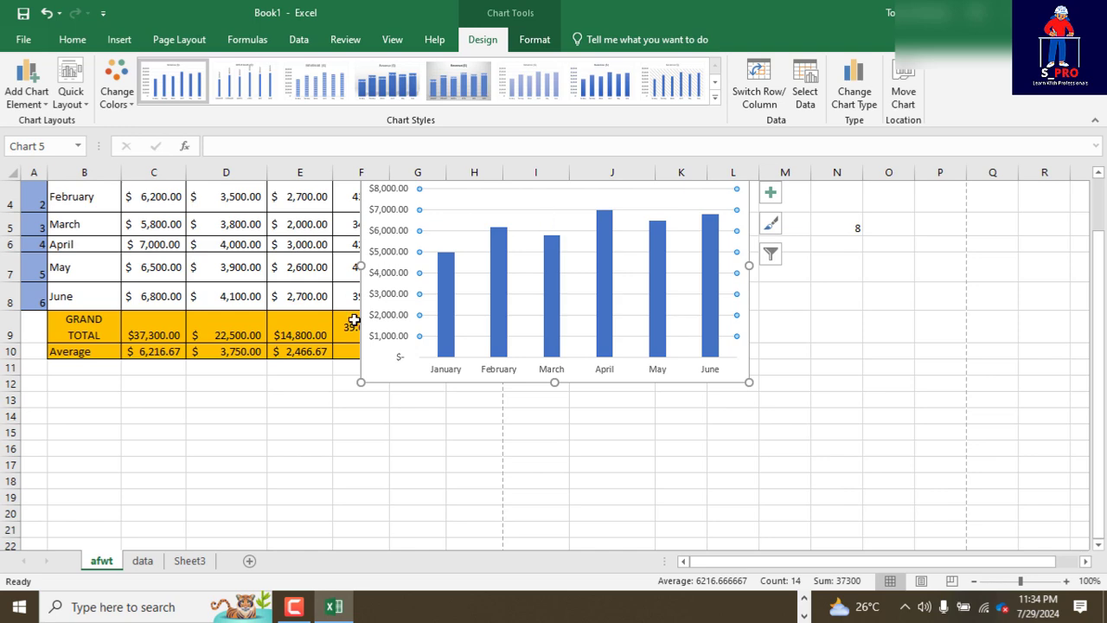
{"action": "left_click", "coordinate": [378, 364]}
{"action": "left_click_drag", "start_coordinate": [378, 363], "coordinate": [94, 443]}
Step: Change the chart title to "Monthly Revenue ($)"
{"action": "left_click", "coordinate": [245, 251]}
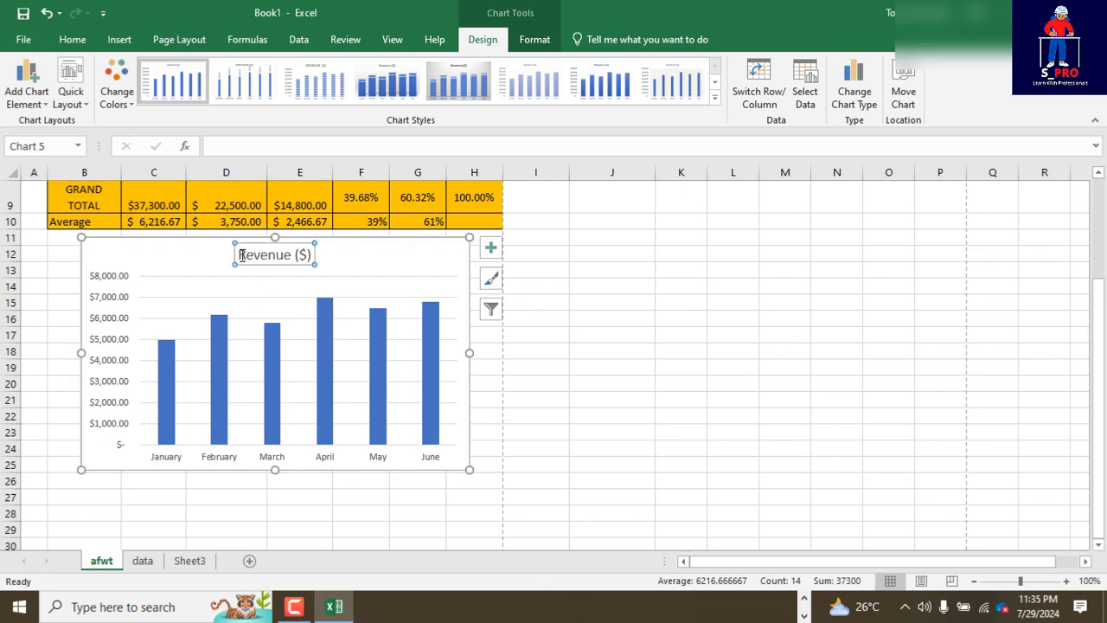
{"action": "left_click", "coordinate": [242, 256]}
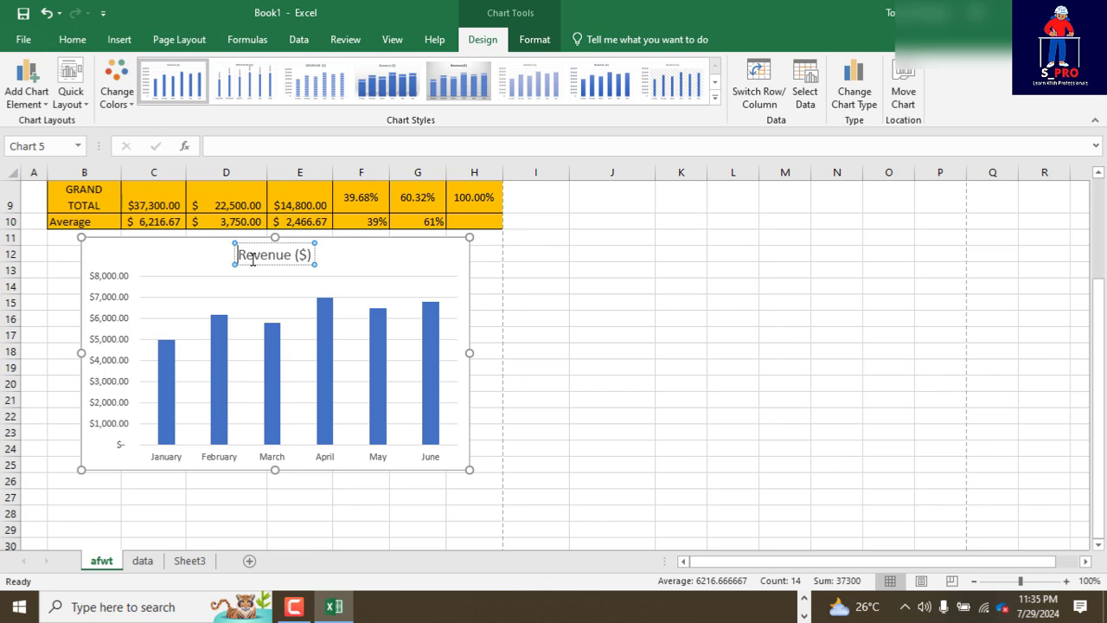
{"action": "type", "text": "Month"}
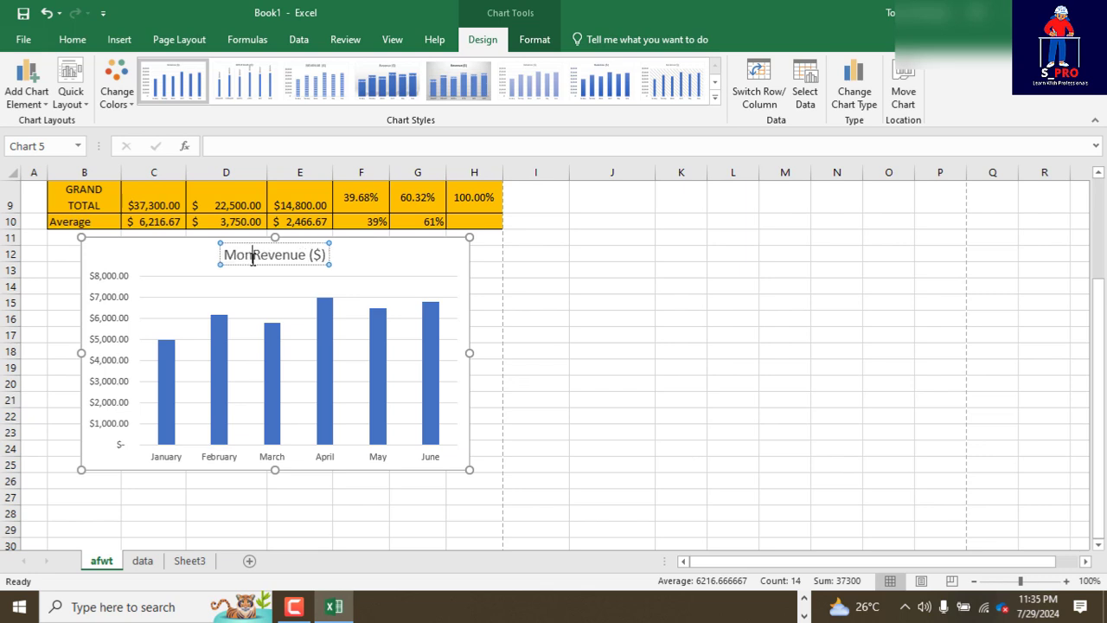
{"action": "type", "text": "ly"}
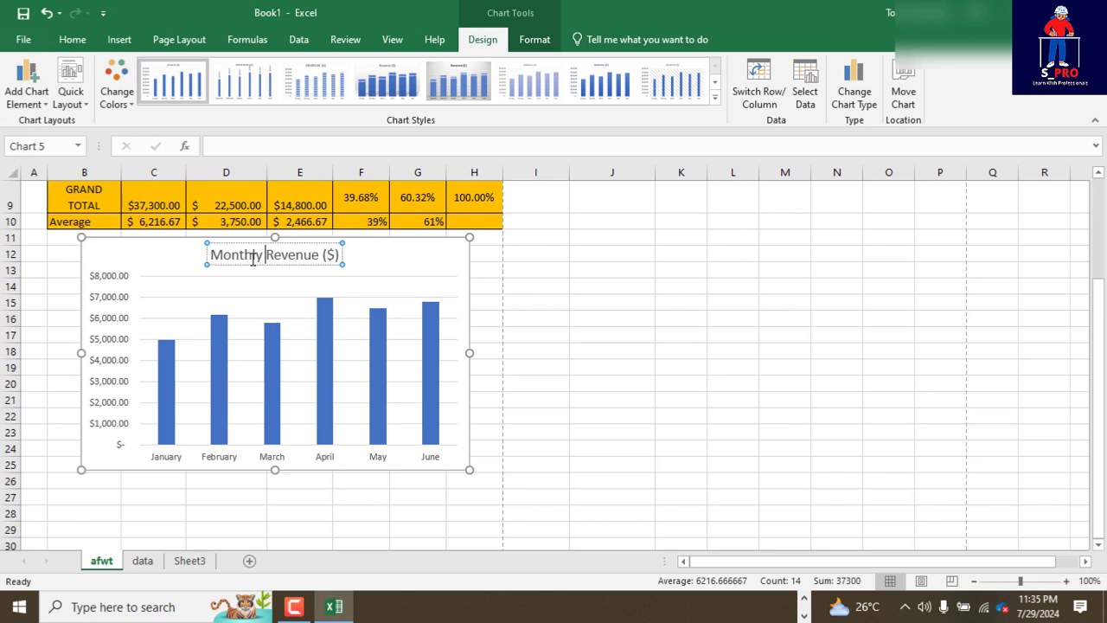
{"action": "left_click", "coordinate": [526, 380]}
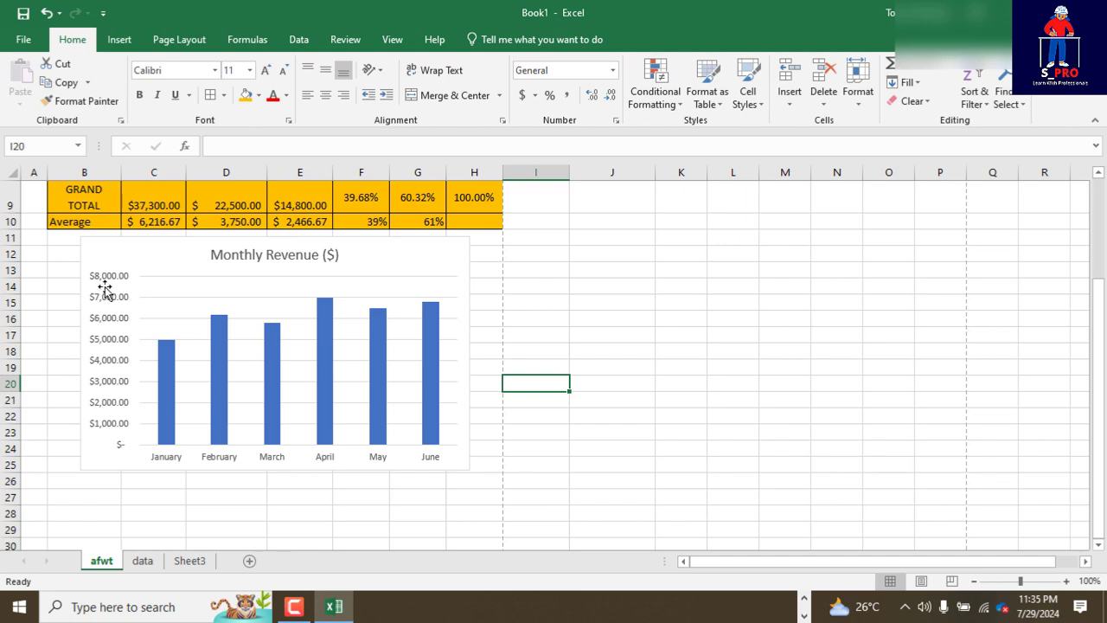
Step: Apply the chart style with a dark gradient background and solid blue columns to the revenue chart
{"action": "left_click", "coordinate": [378, 270]}
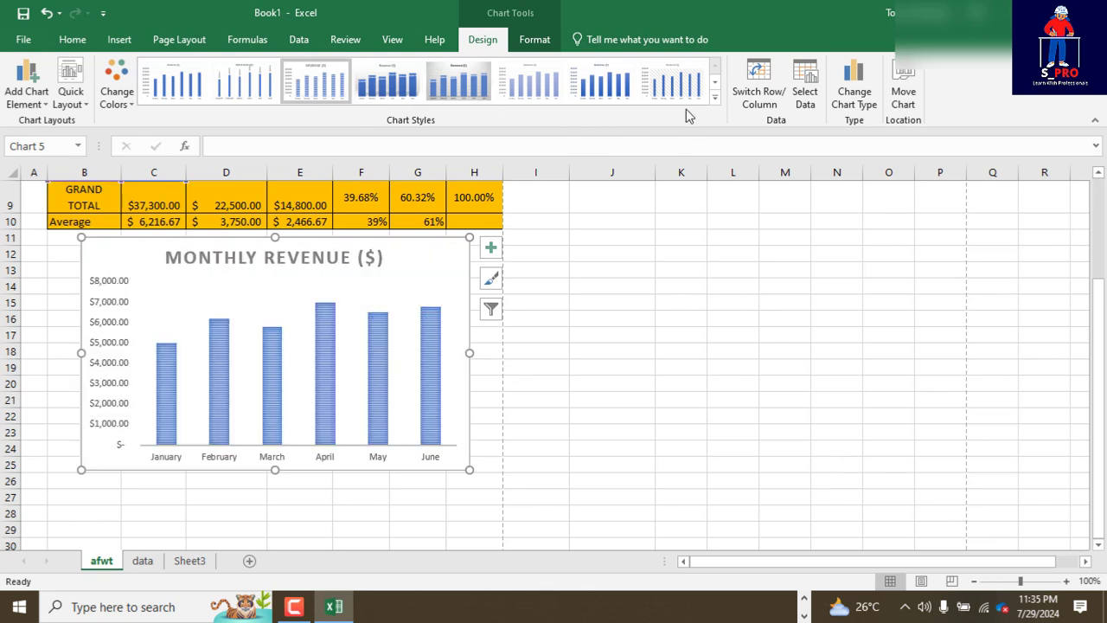
{"action": "left_click", "coordinate": [716, 84]}
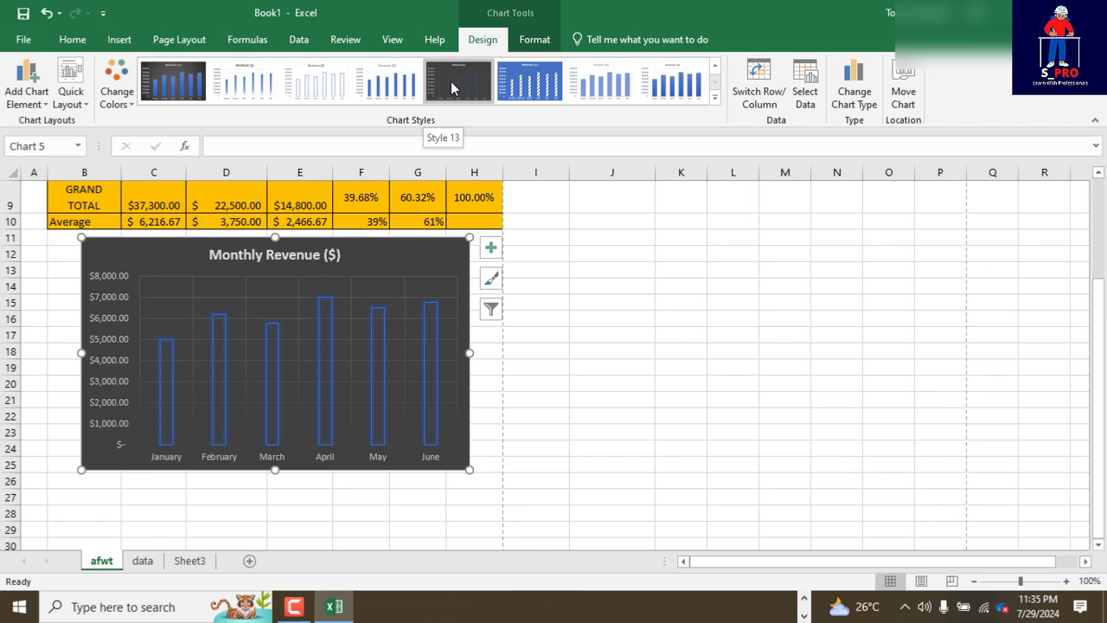
{"action": "left_click", "coordinate": [156, 78]}
Step: Narrow the Customers column, the percentage columns F to H and the Month column to make the table more compact
{"action": "scroll", "coordinate": [522, 343], "scroll_direction": "up", "scroll_amount": 2}
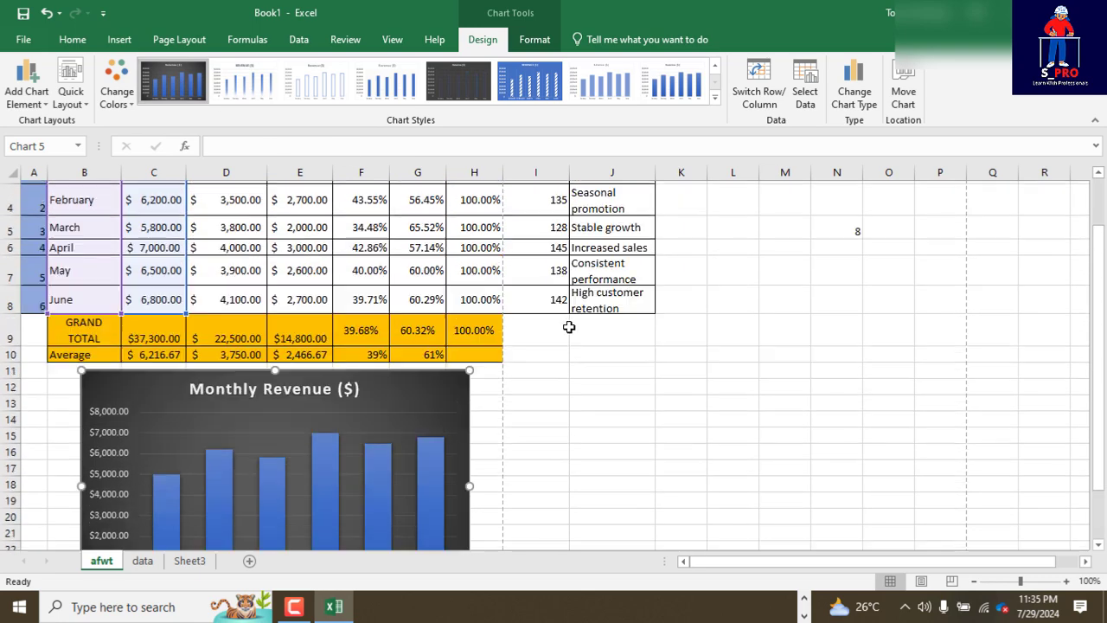
{"action": "scroll", "coordinate": [569, 327], "scroll_direction": "up", "scroll_amount": 1}
{"action": "scroll", "coordinate": [569, 327], "scroll_direction": "down", "scroll_amount": 1}
{"action": "scroll", "coordinate": [569, 327], "scroll_direction": "down", "scroll_amount": 1}
{"action": "scroll", "coordinate": [575, 327], "scroll_direction": "up", "scroll_amount": 2}
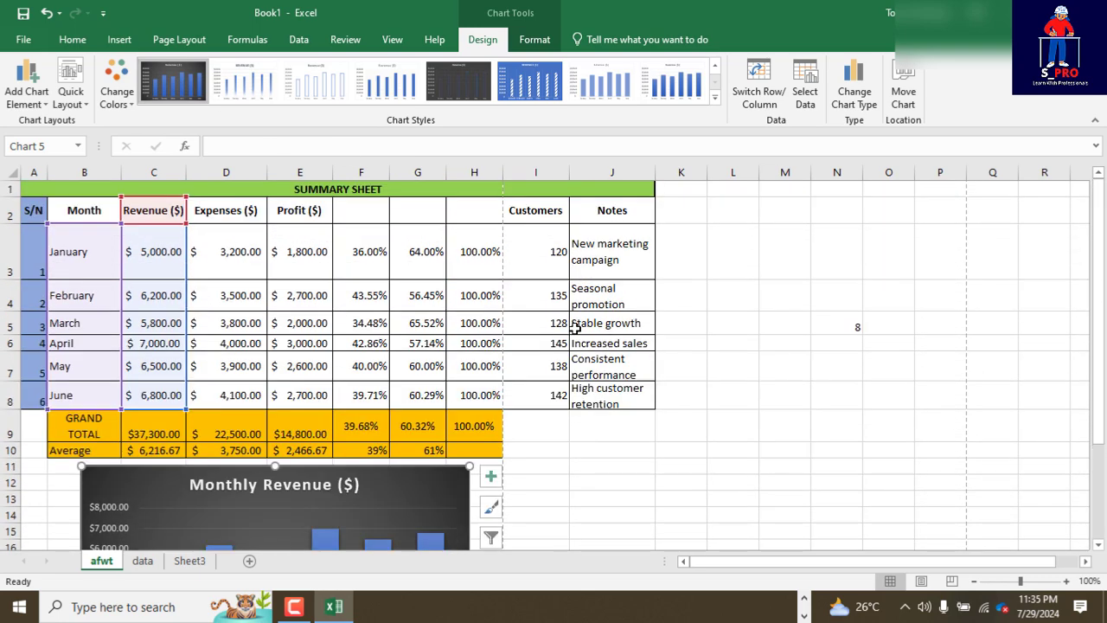
{"action": "left_click_drag", "start_coordinate": [568, 171], "coordinate": [544, 172]}
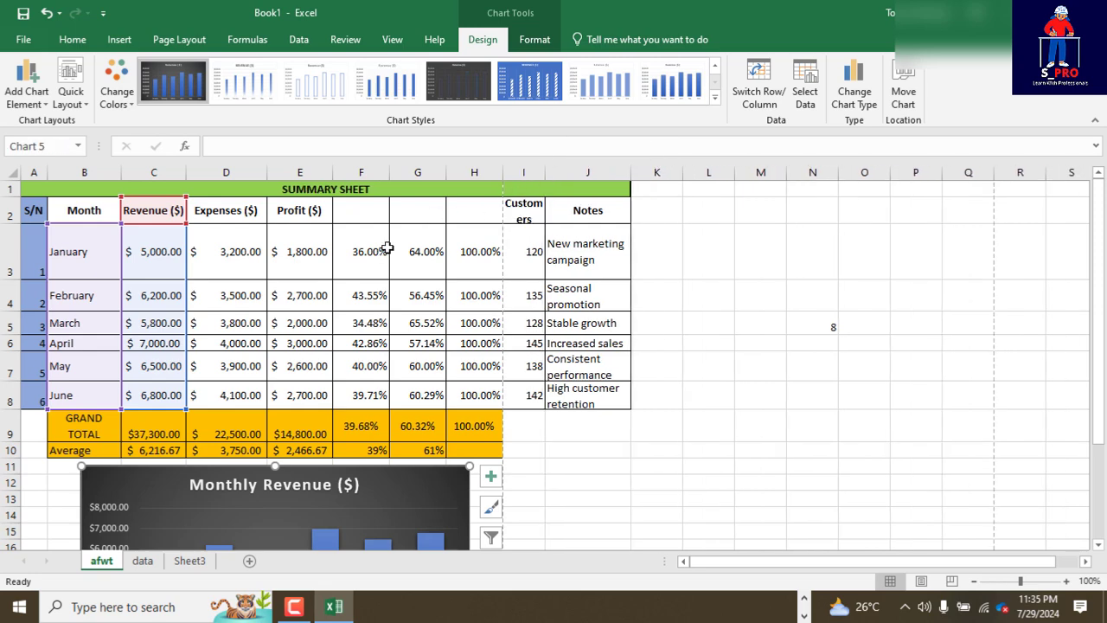
{"action": "left_click_drag", "start_coordinate": [390, 172], "coordinate": [460, 170]}
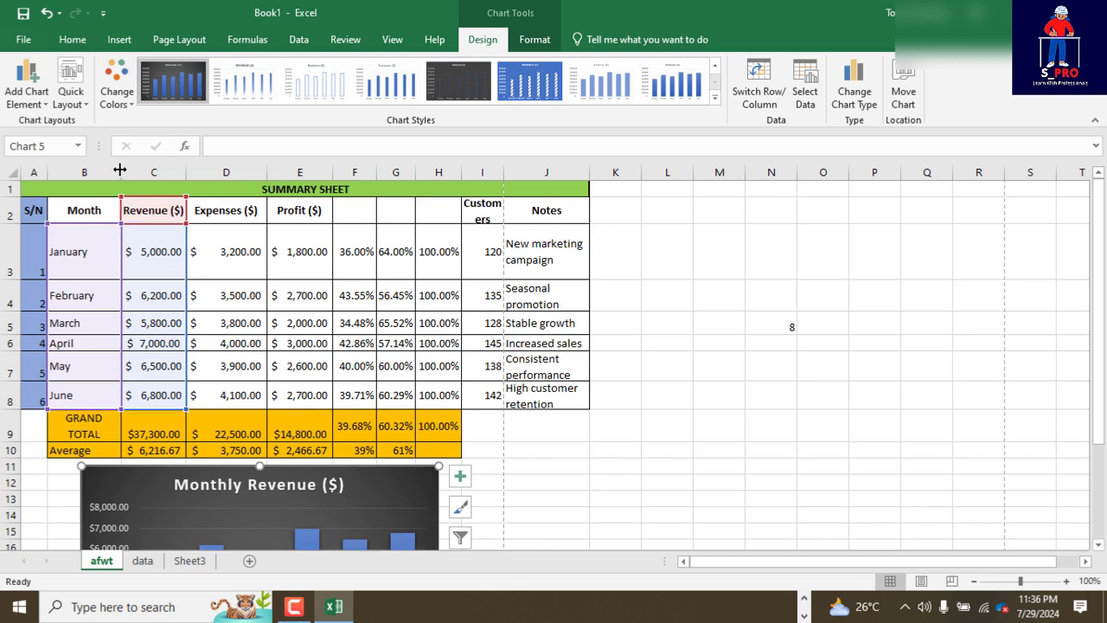
{"action": "left_click_drag", "start_coordinate": [120, 170], "coordinate": [102, 172]}
Step: Preview the printout of the selected revenue chart on its own, and return to the sheet
{"action": "scroll", "coordinate": [589, 337], "scroll_direction": "down", "scroll_amount": 3}
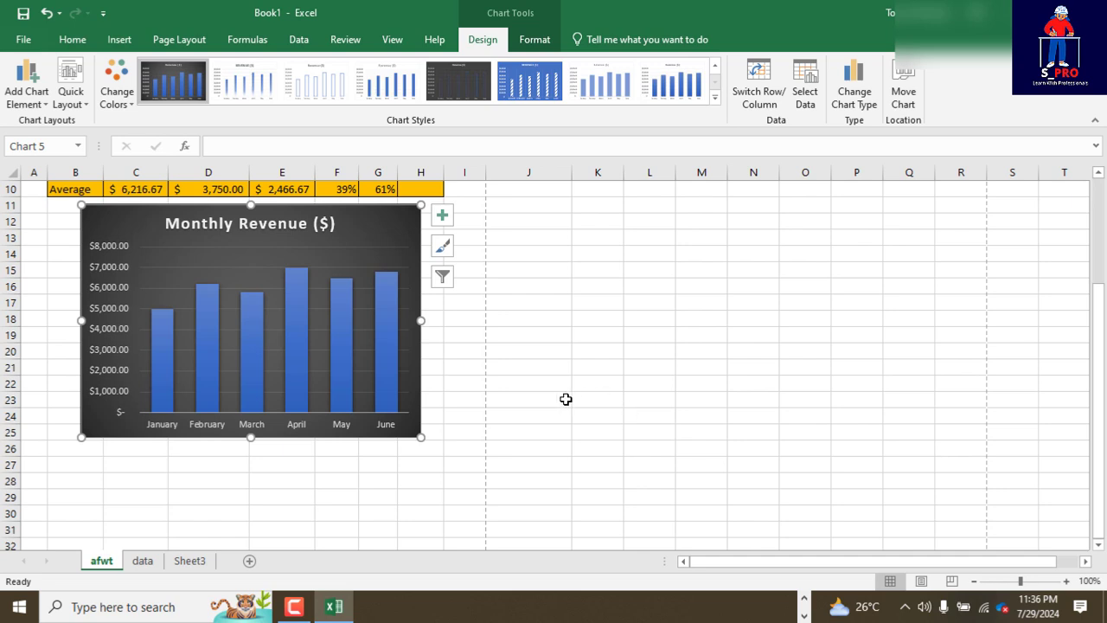
{"action": "scroll", "coordinate": [566, 398], "scroll_direction": "up", "scroll_amount": 1}
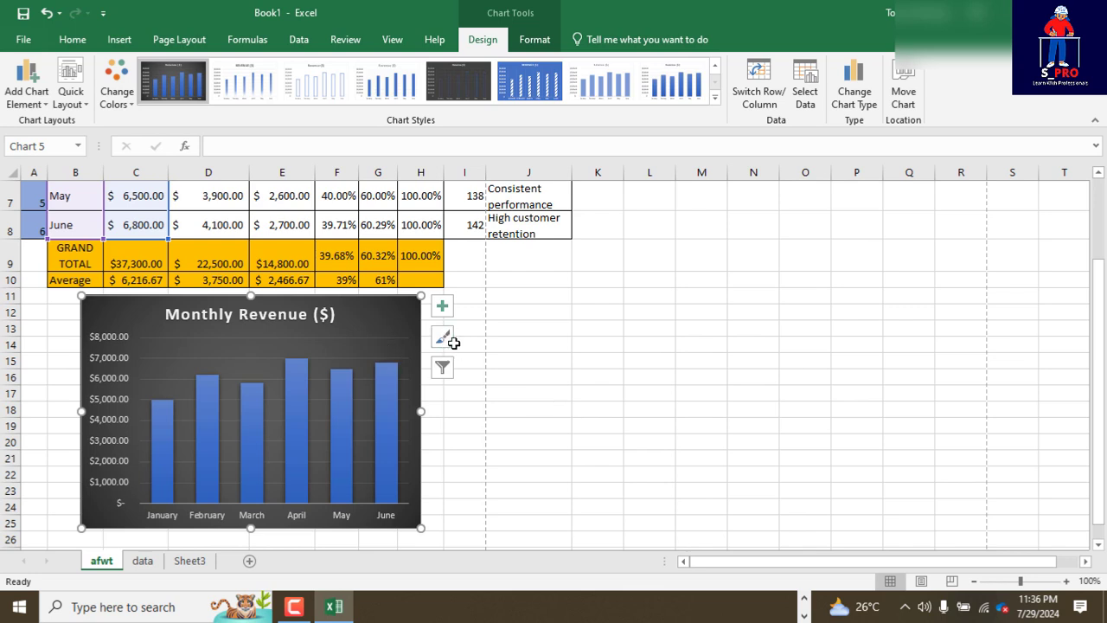
{"action": "key", "text": "ctrl+p"}
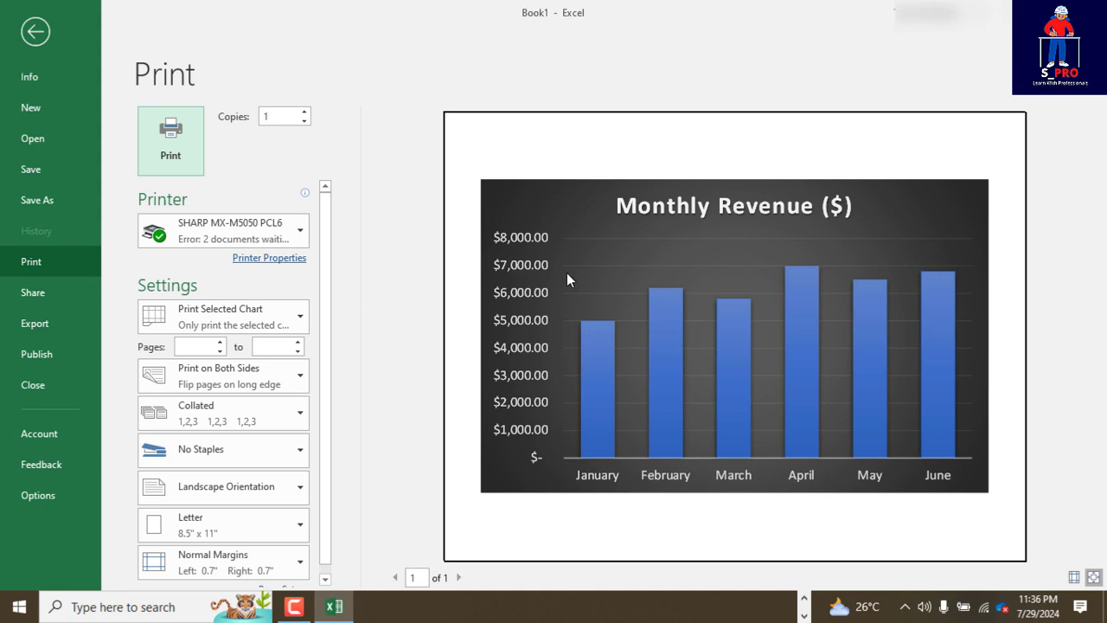
{"action": "left_click", "coordinate": [992, 177]}
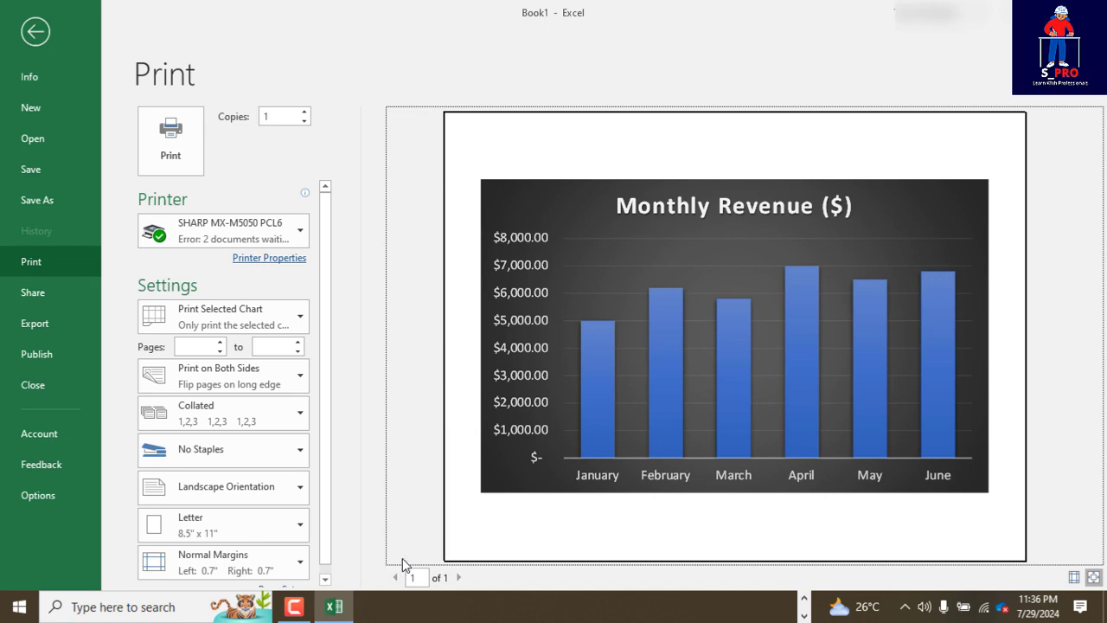
{"action": "key", "text": "Escape"}
Step: Deselect the chart and open the print preview of the whole active sheet with the table and chart
{"action": "scroll", "coordinate": [317, 470], "scroll_direction": "up", "scroll_amount": 2}
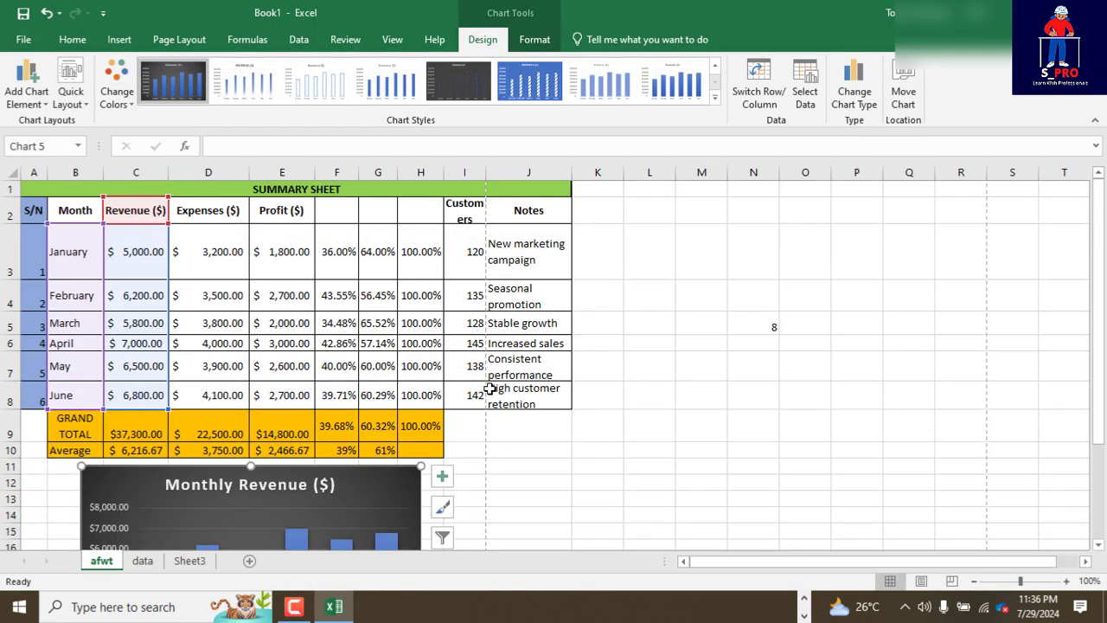
{"action": "left_click", "coordinate": [628, 299]}
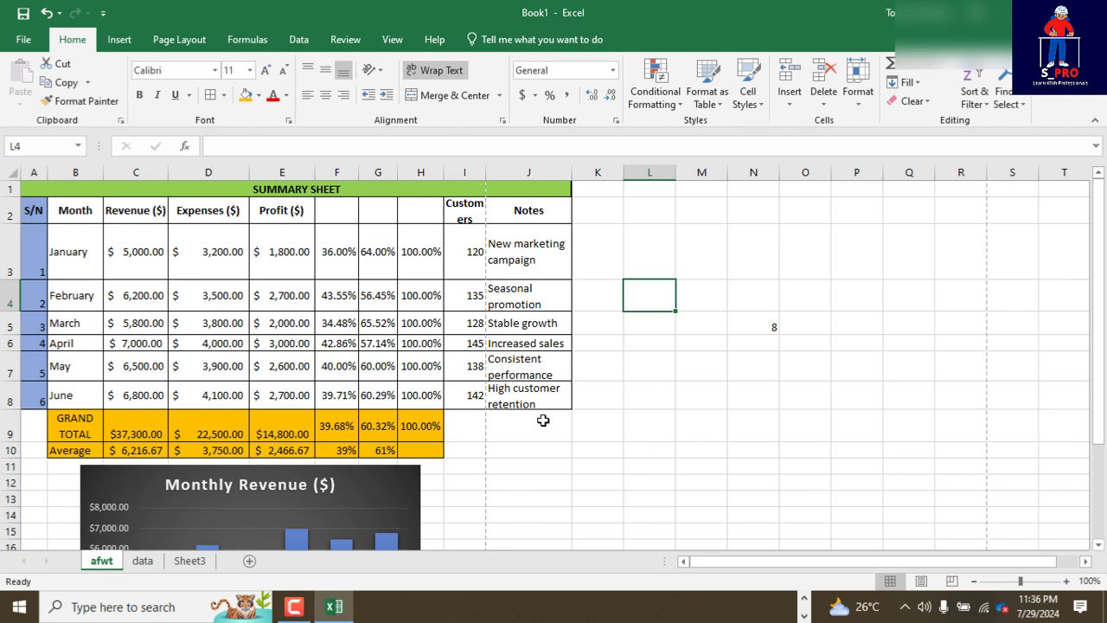
{"action": "left_click", "coordinate": [126, 208]}
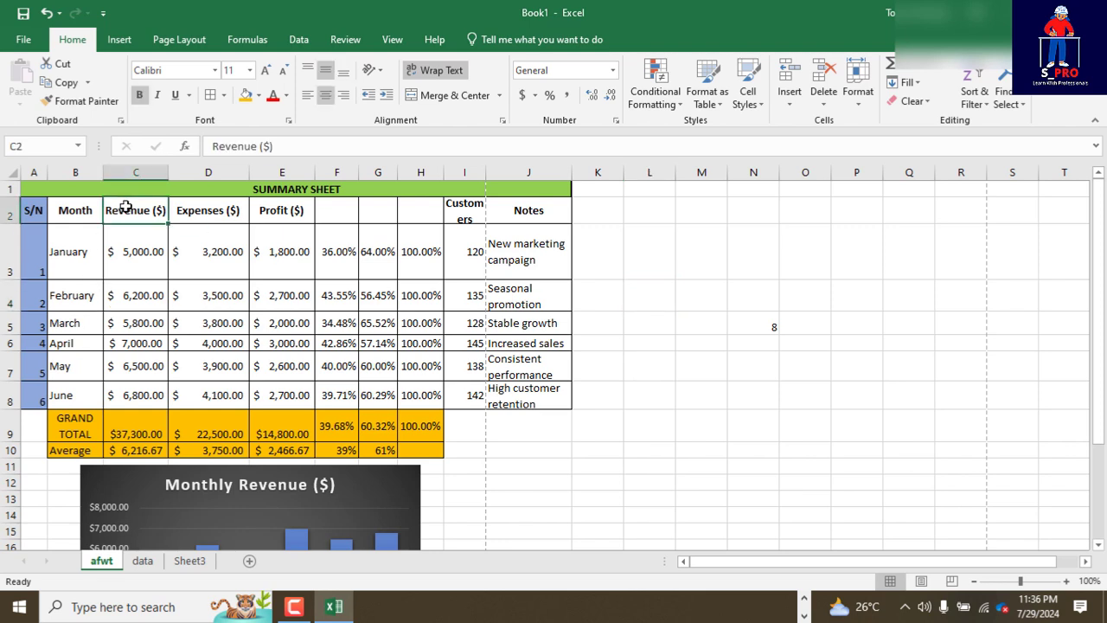
{"action": "key", "text": "ctrl+p"}
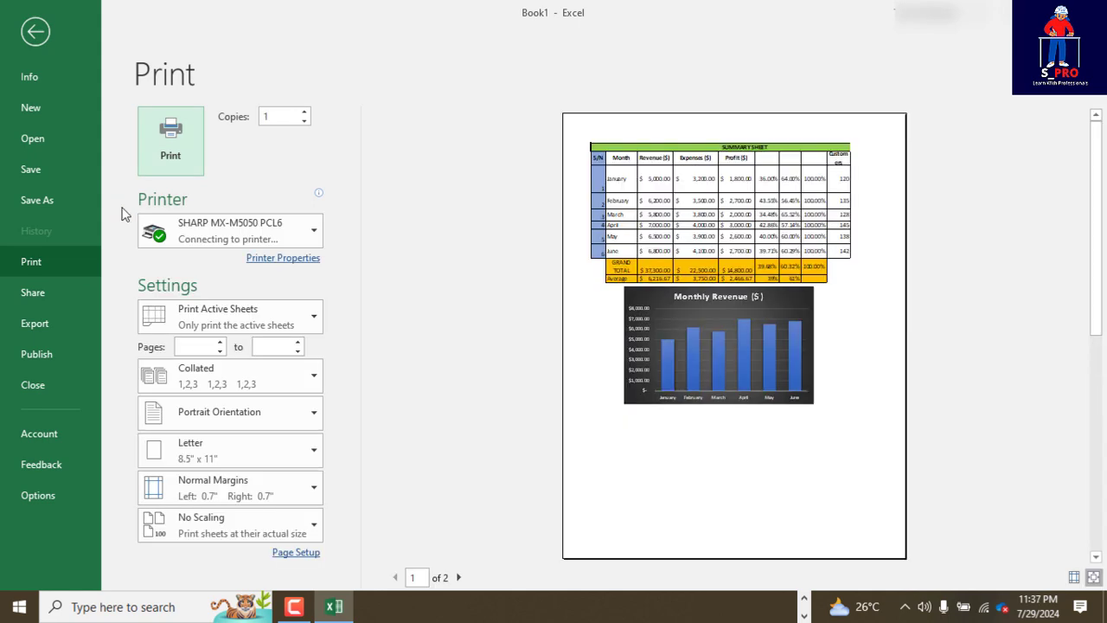